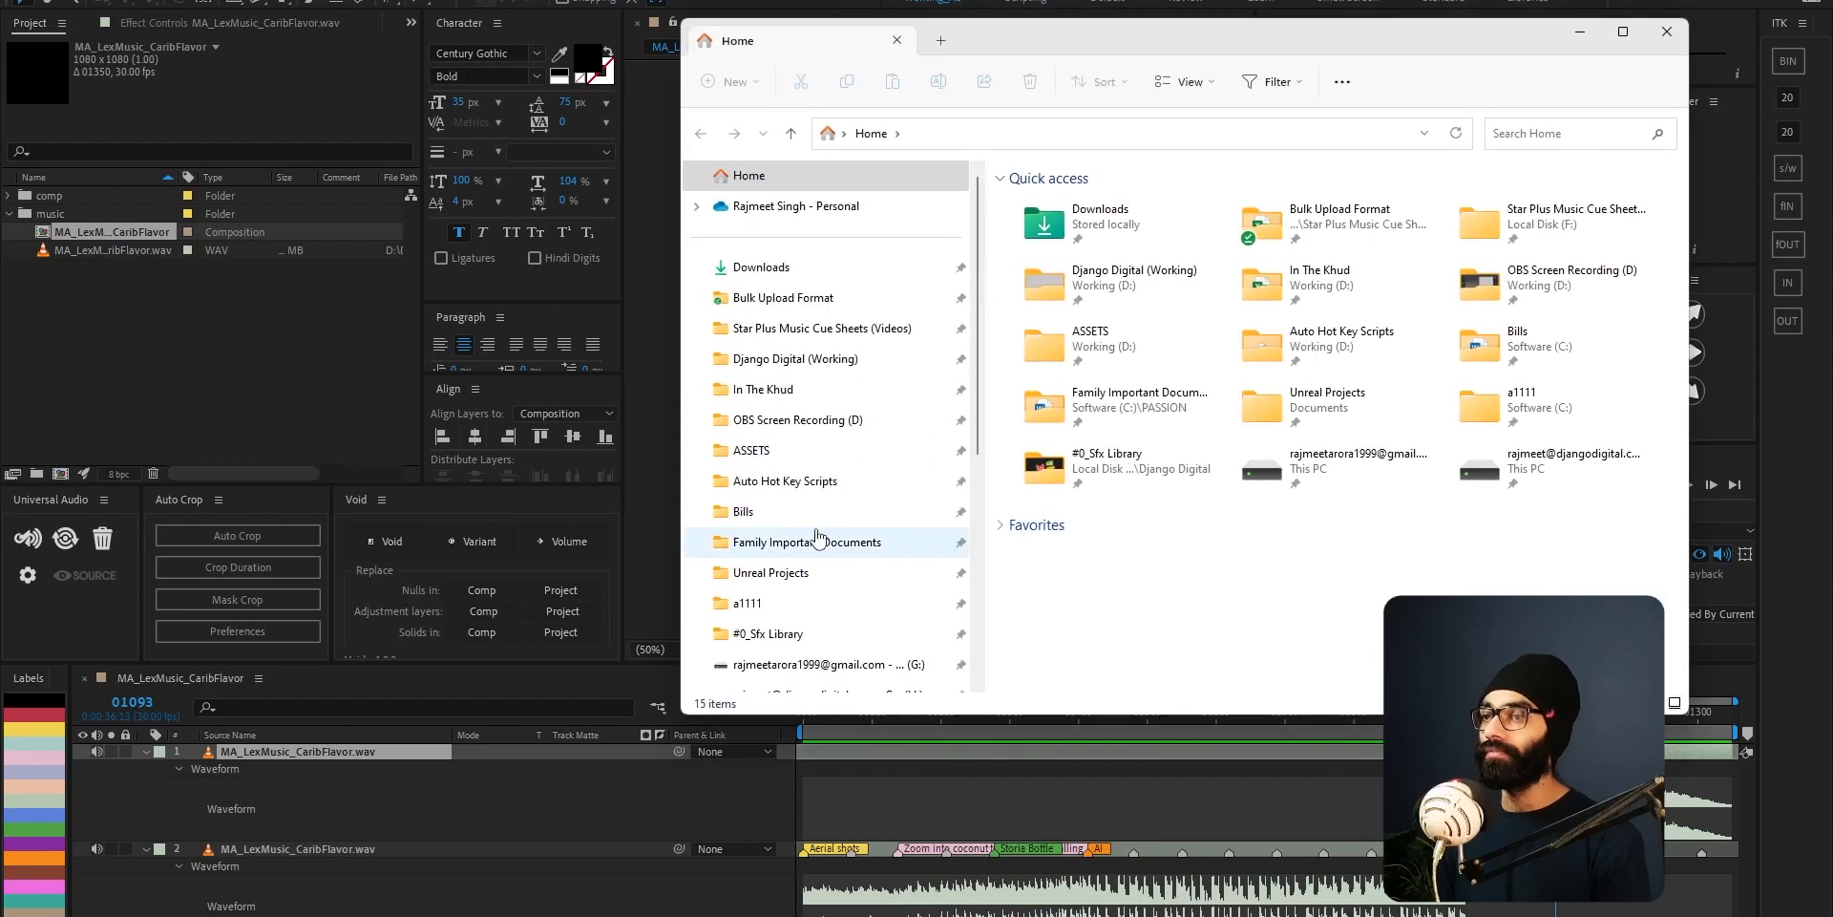
- Open the elysia_heartOfAbids video from the Export folder of Meenakshi's Heart of Abids project in Django Digital (Working)
click(802, 358)
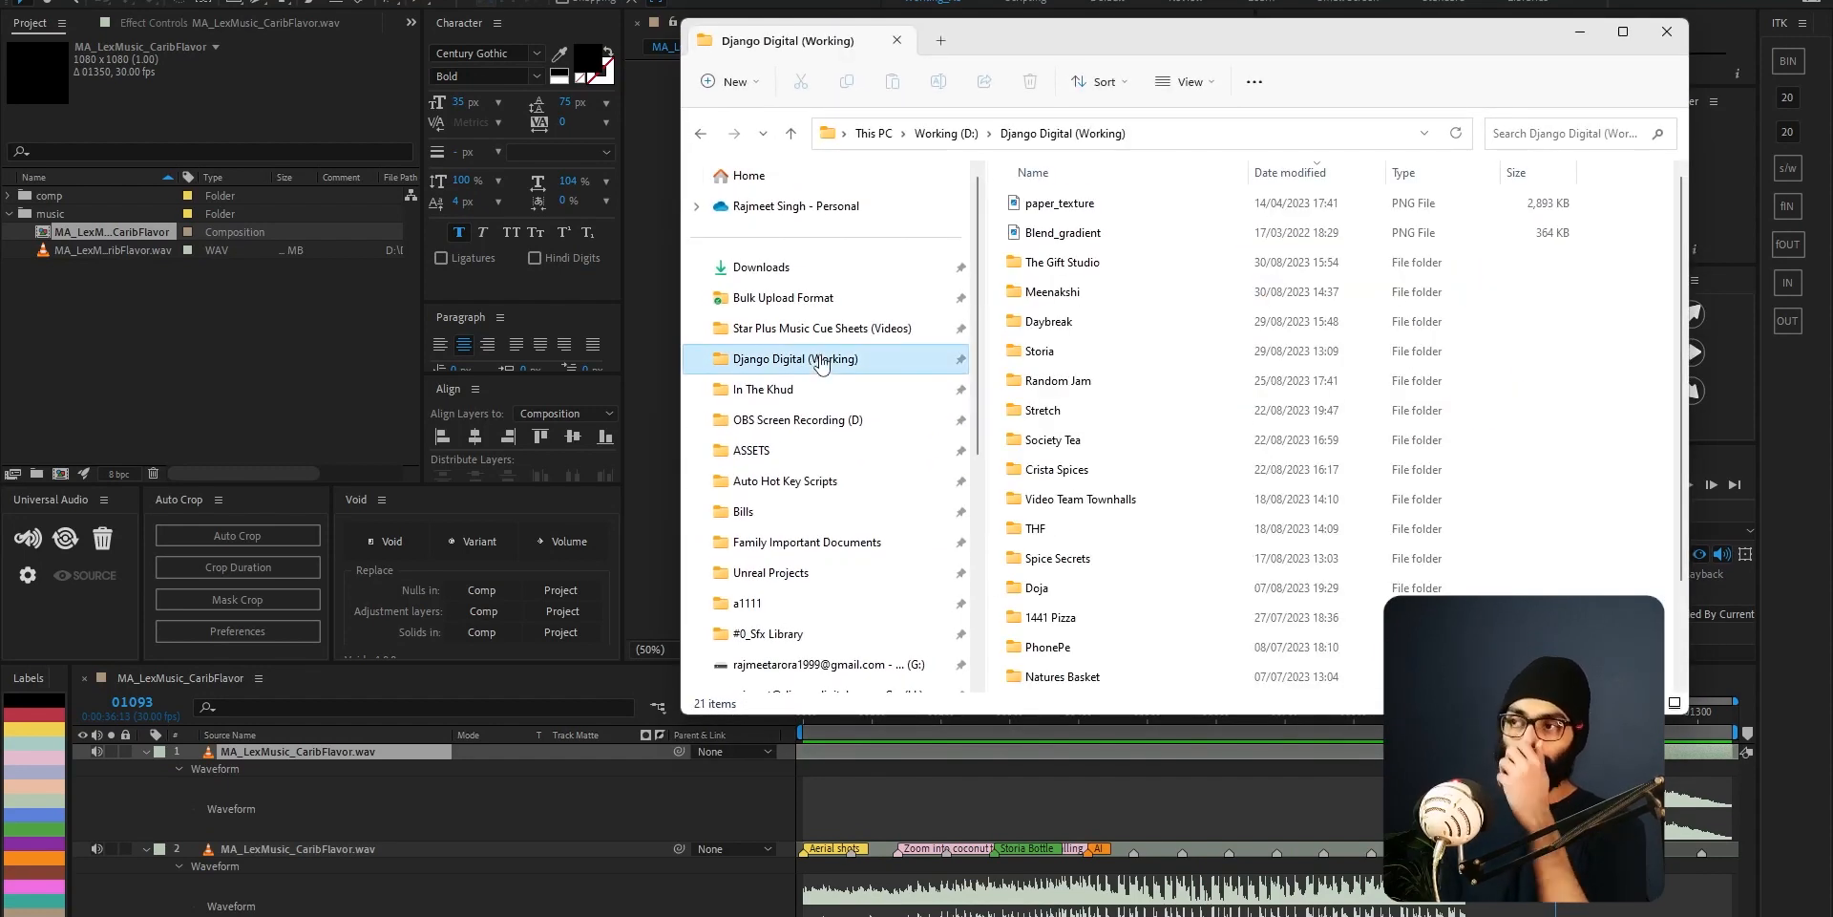
double_click(1060, 292)
double_click(1062, 292)
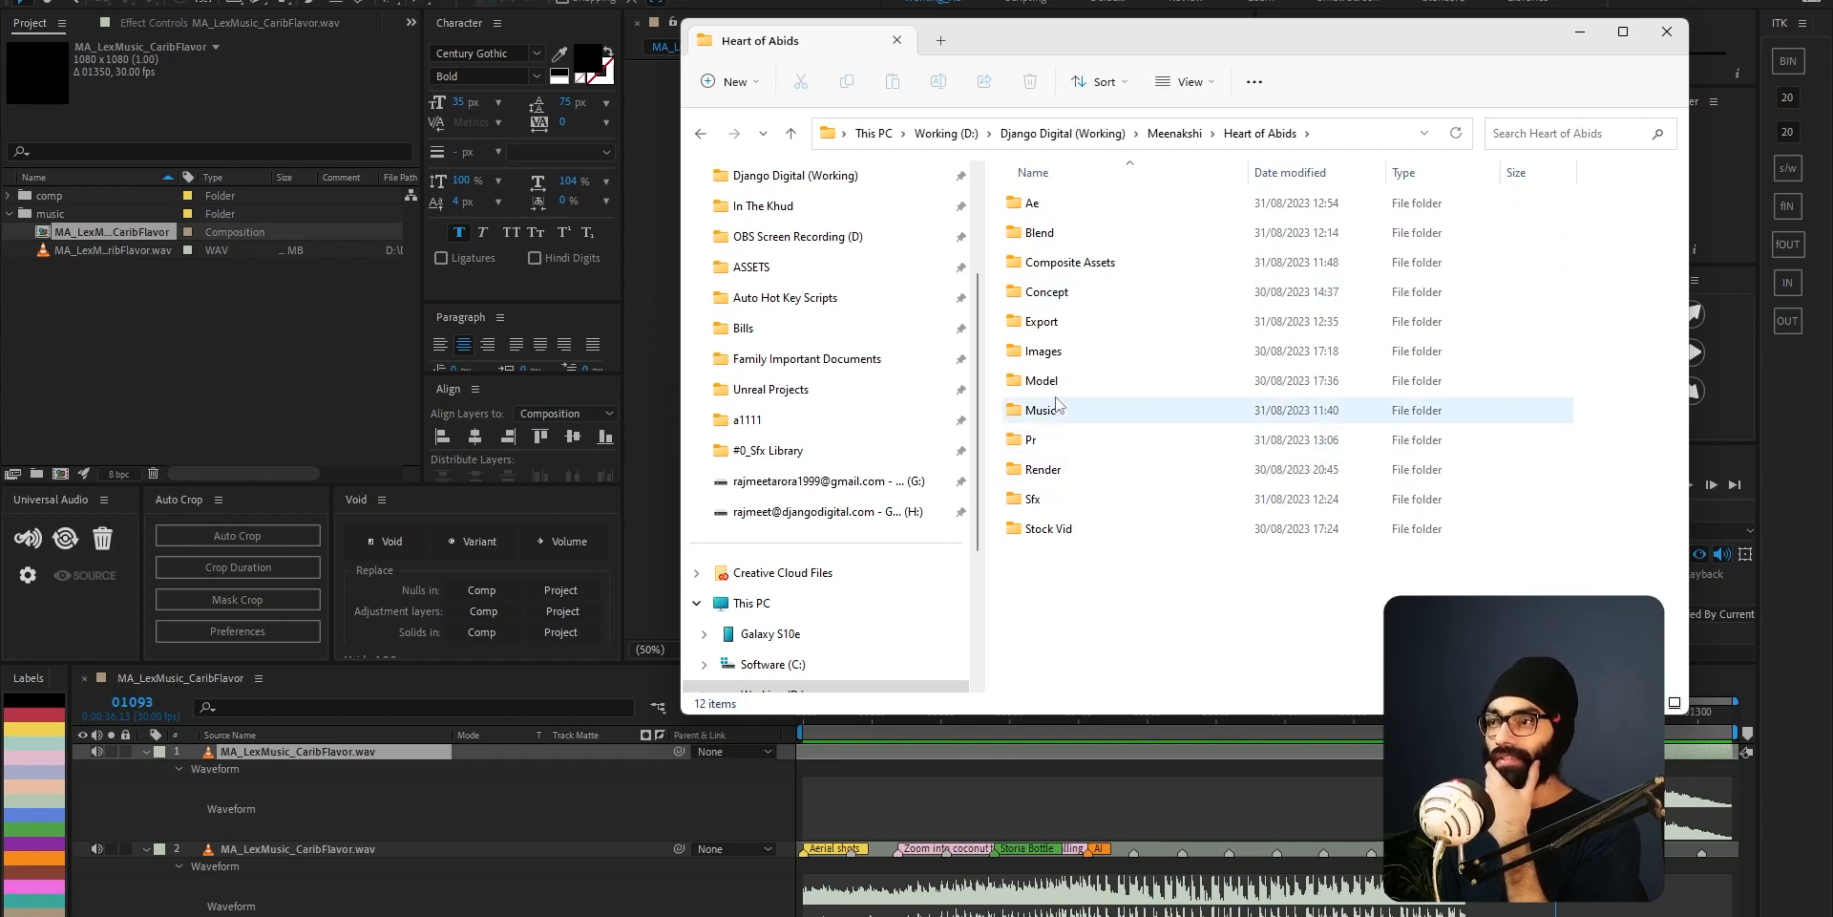
double_click(1062, 323)
double_click(1054, 240)
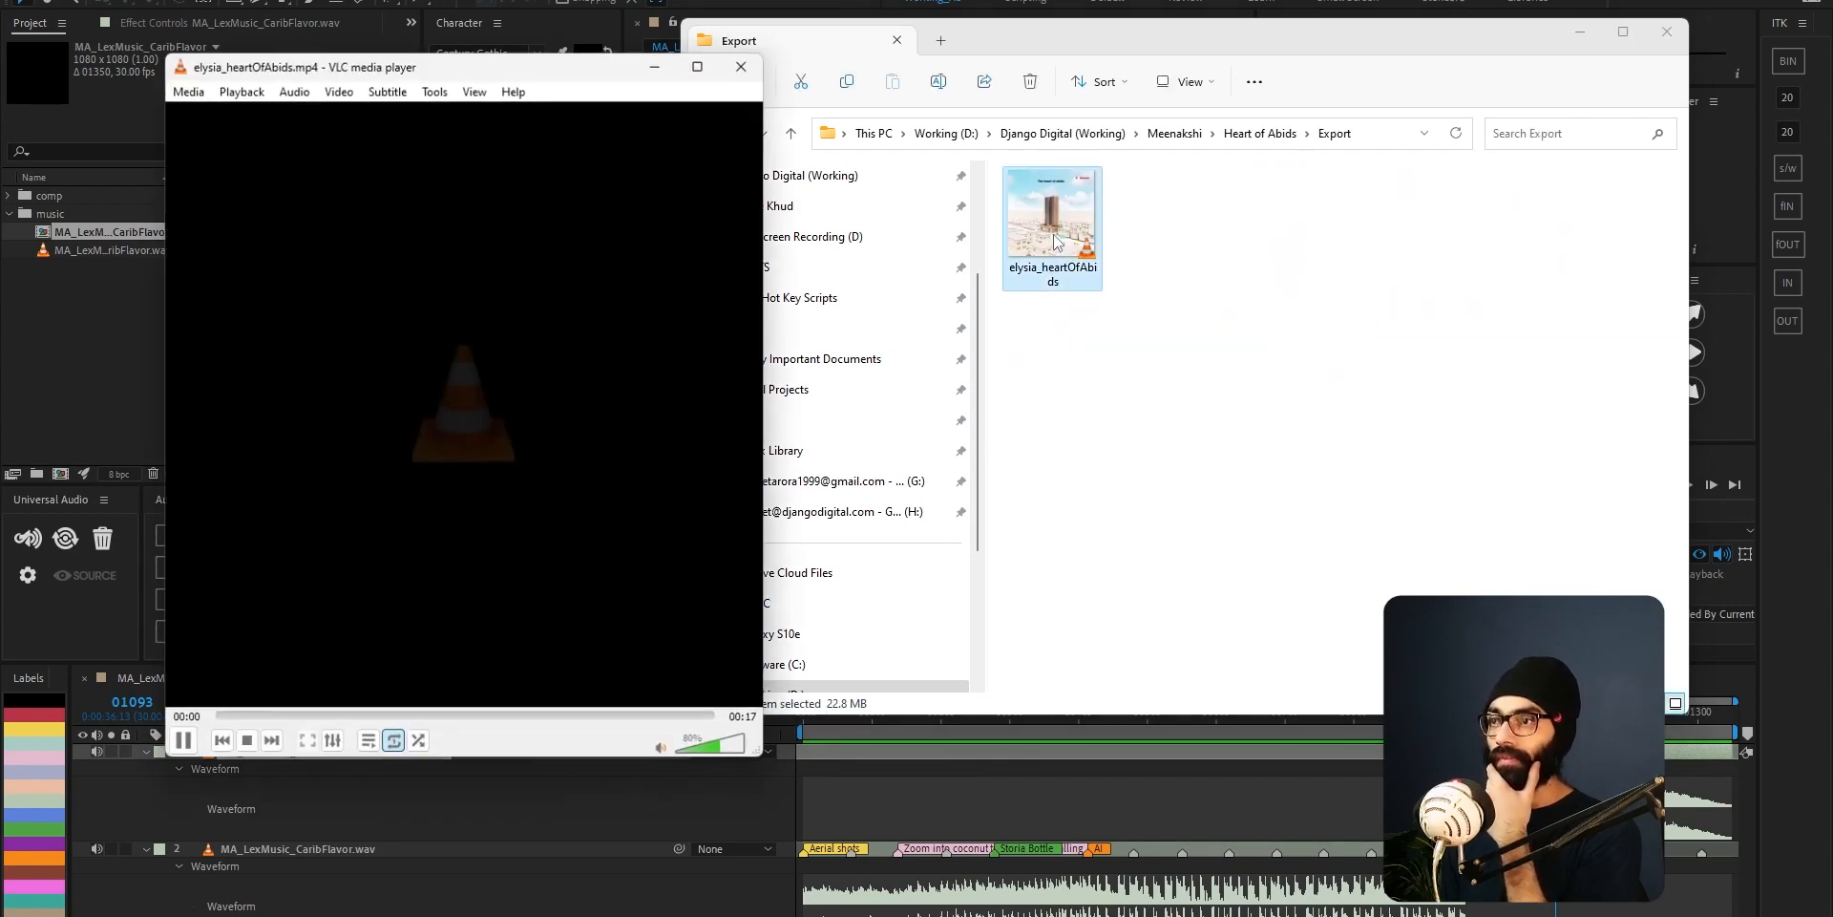
- Play the exported video in full screen, rewind it and return to the windowed view
double_click(558, 405)
double_click(558, 405)
key(f)
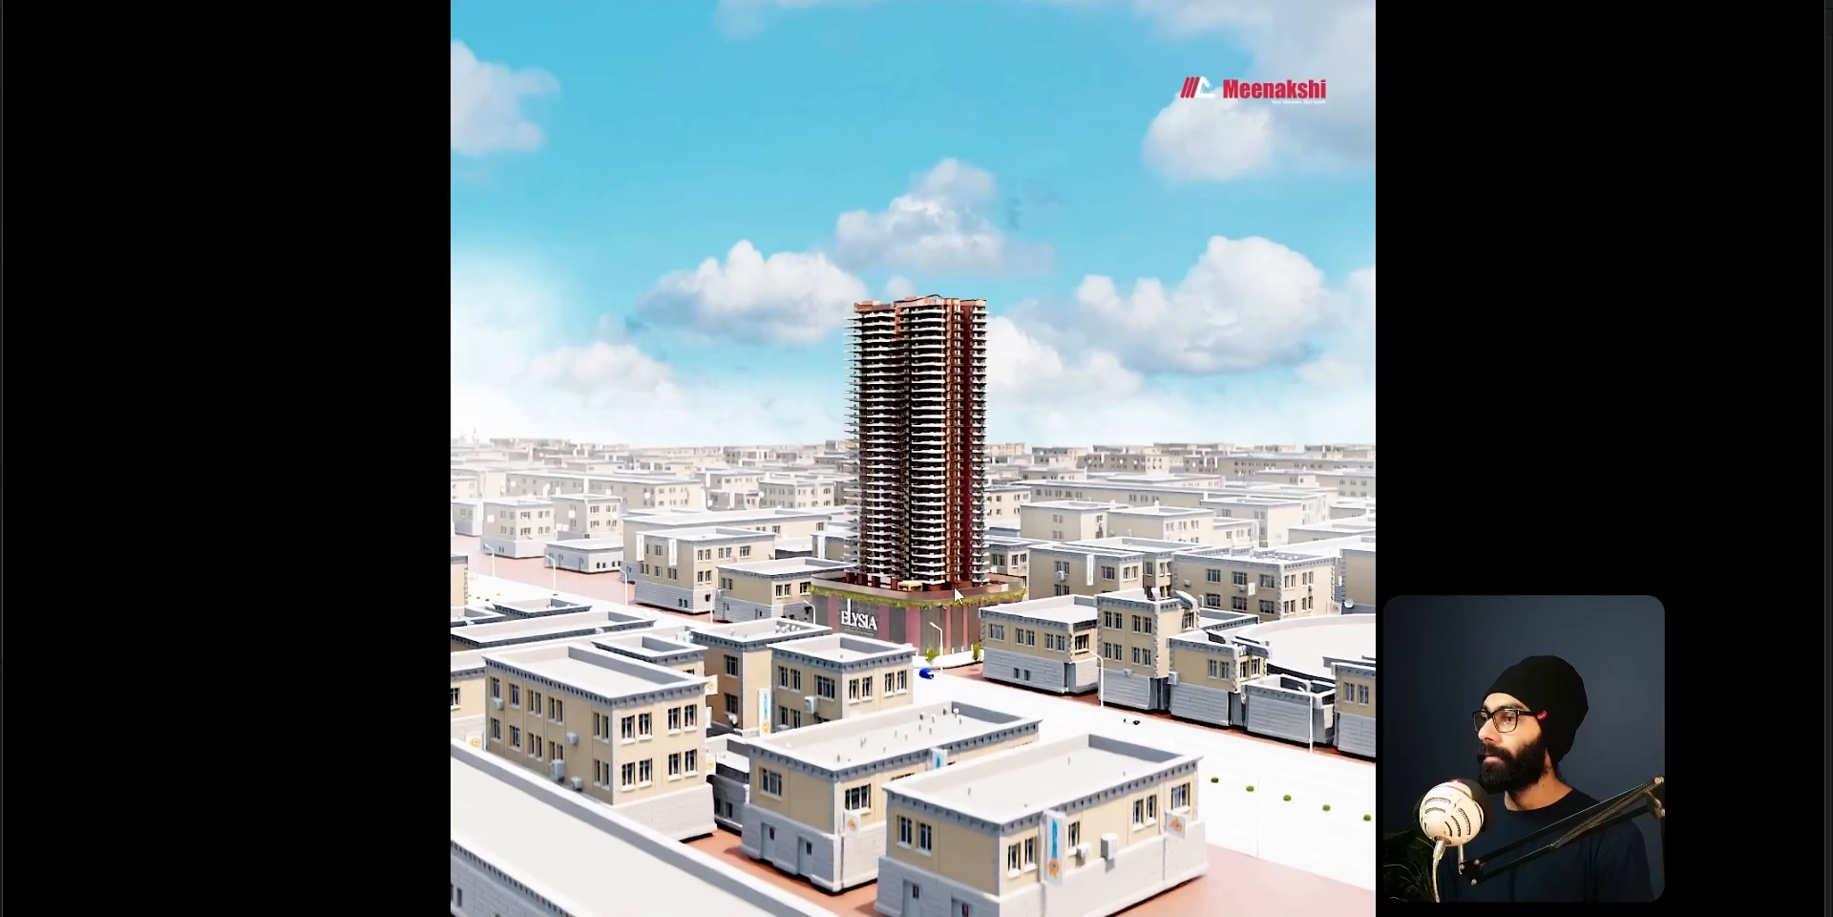
key(Left)
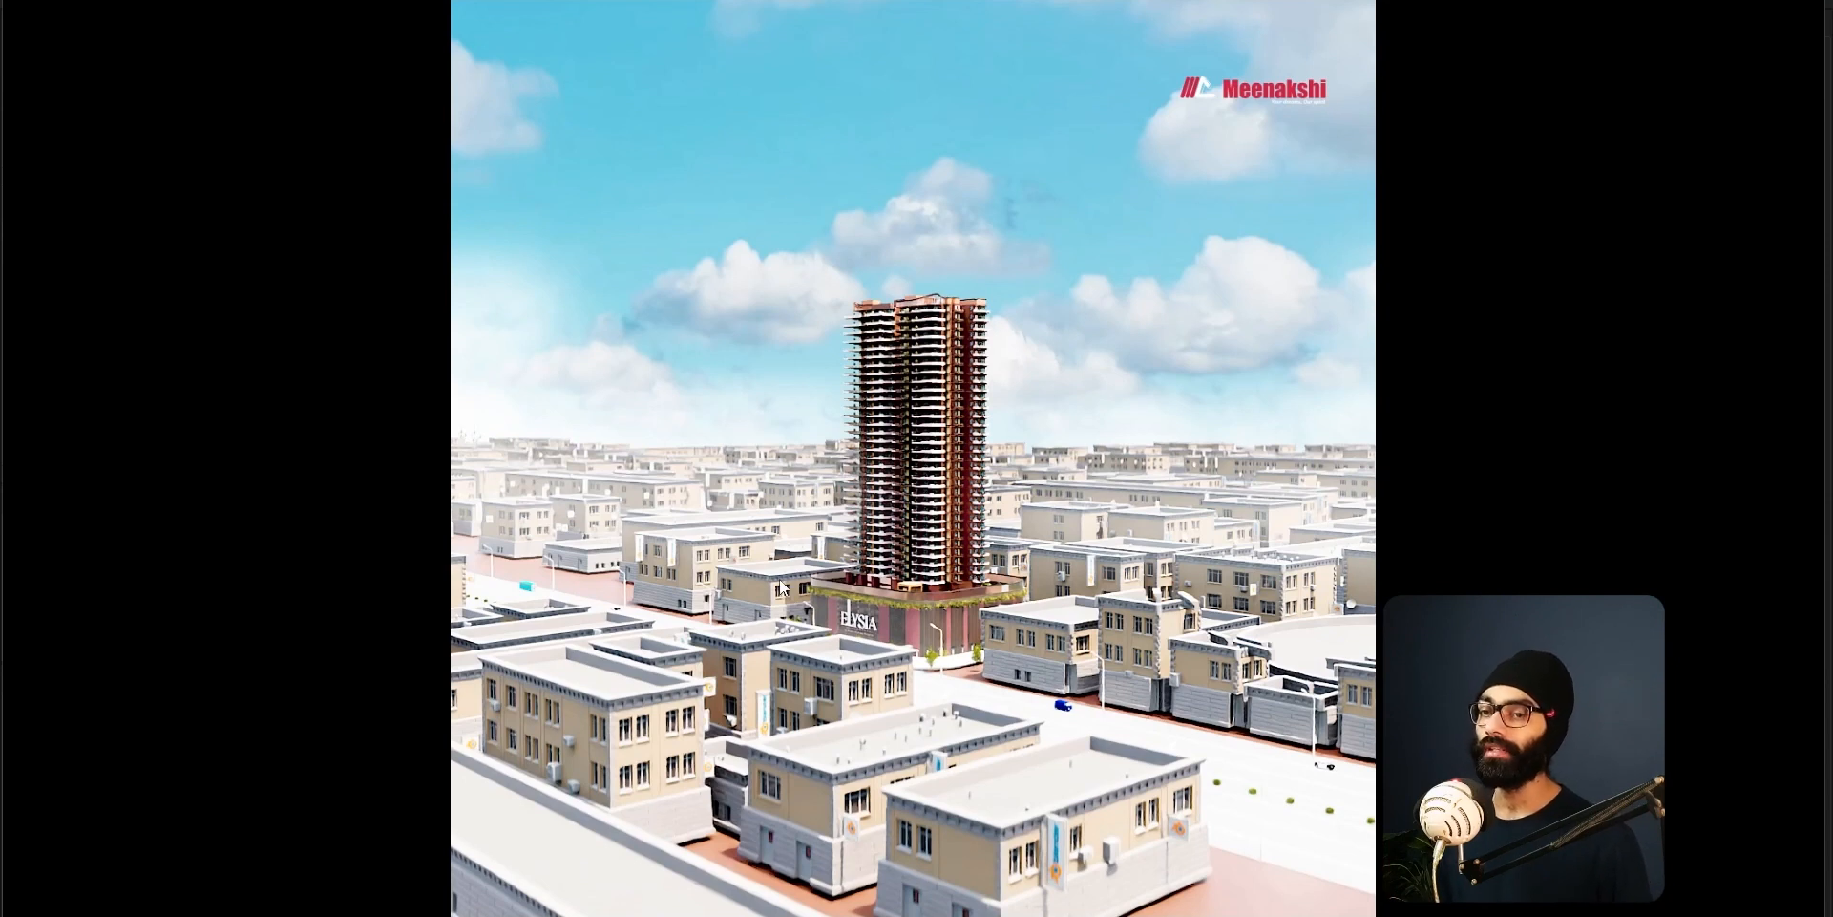
key(Escape)
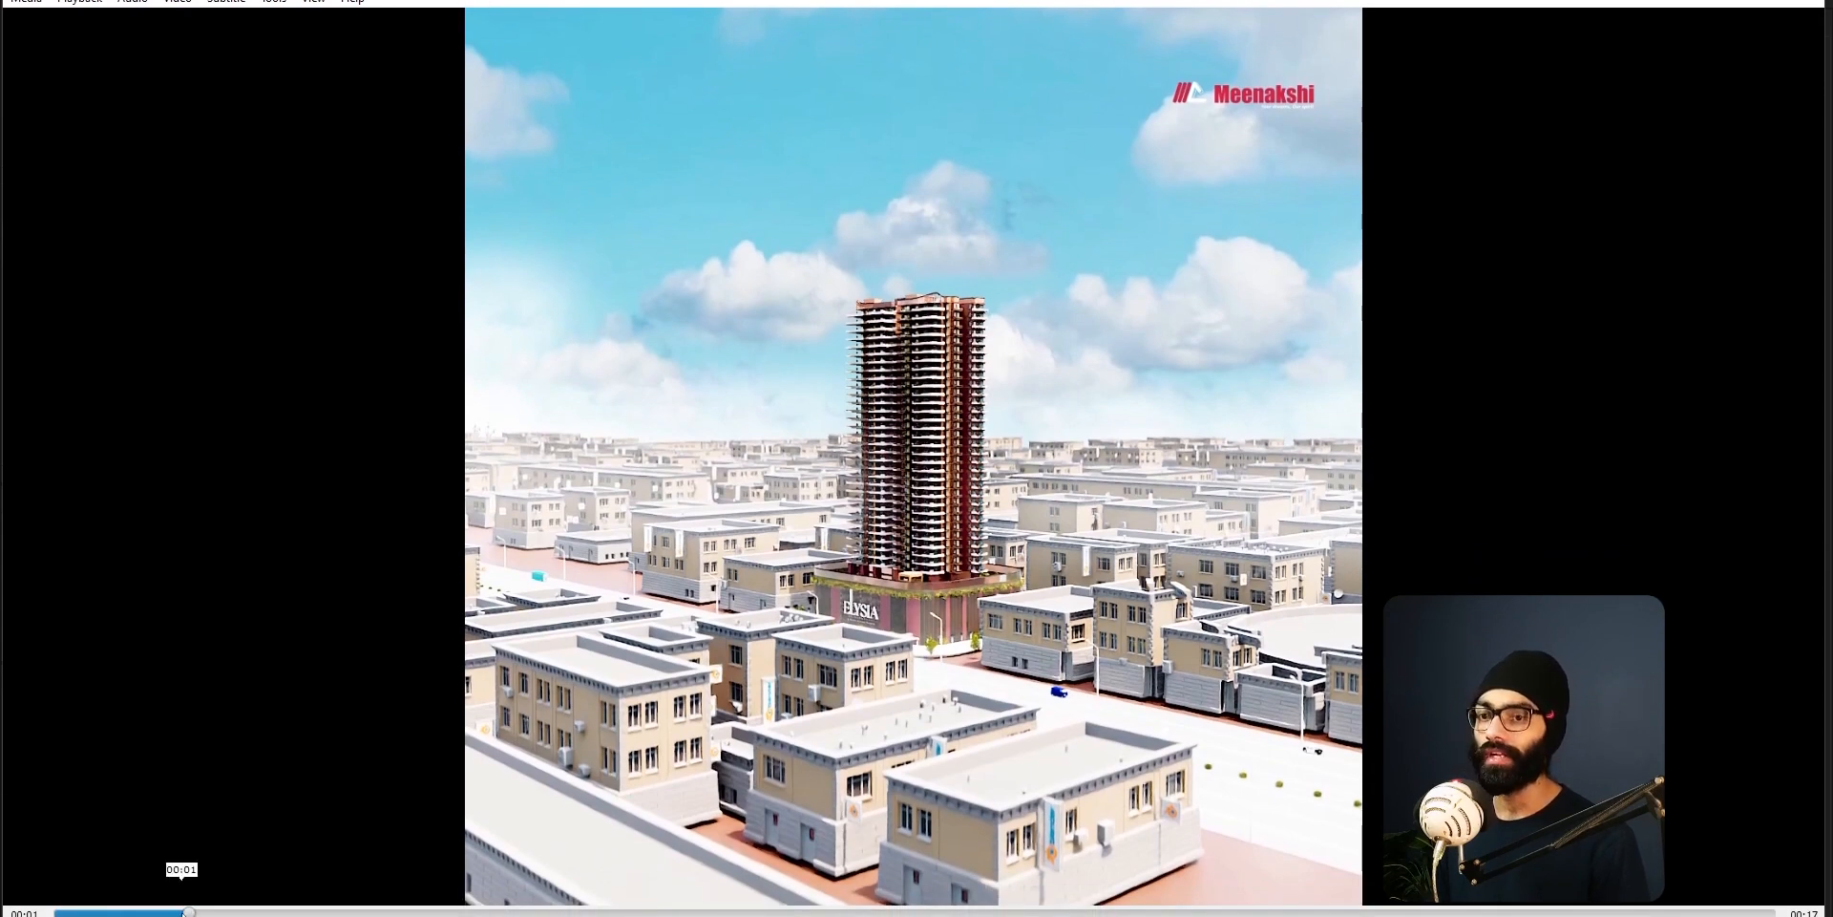
- Scrub through the first part of the video to examine how the lighting shifts from day to sunset
drag(353, 913, 530, 912)
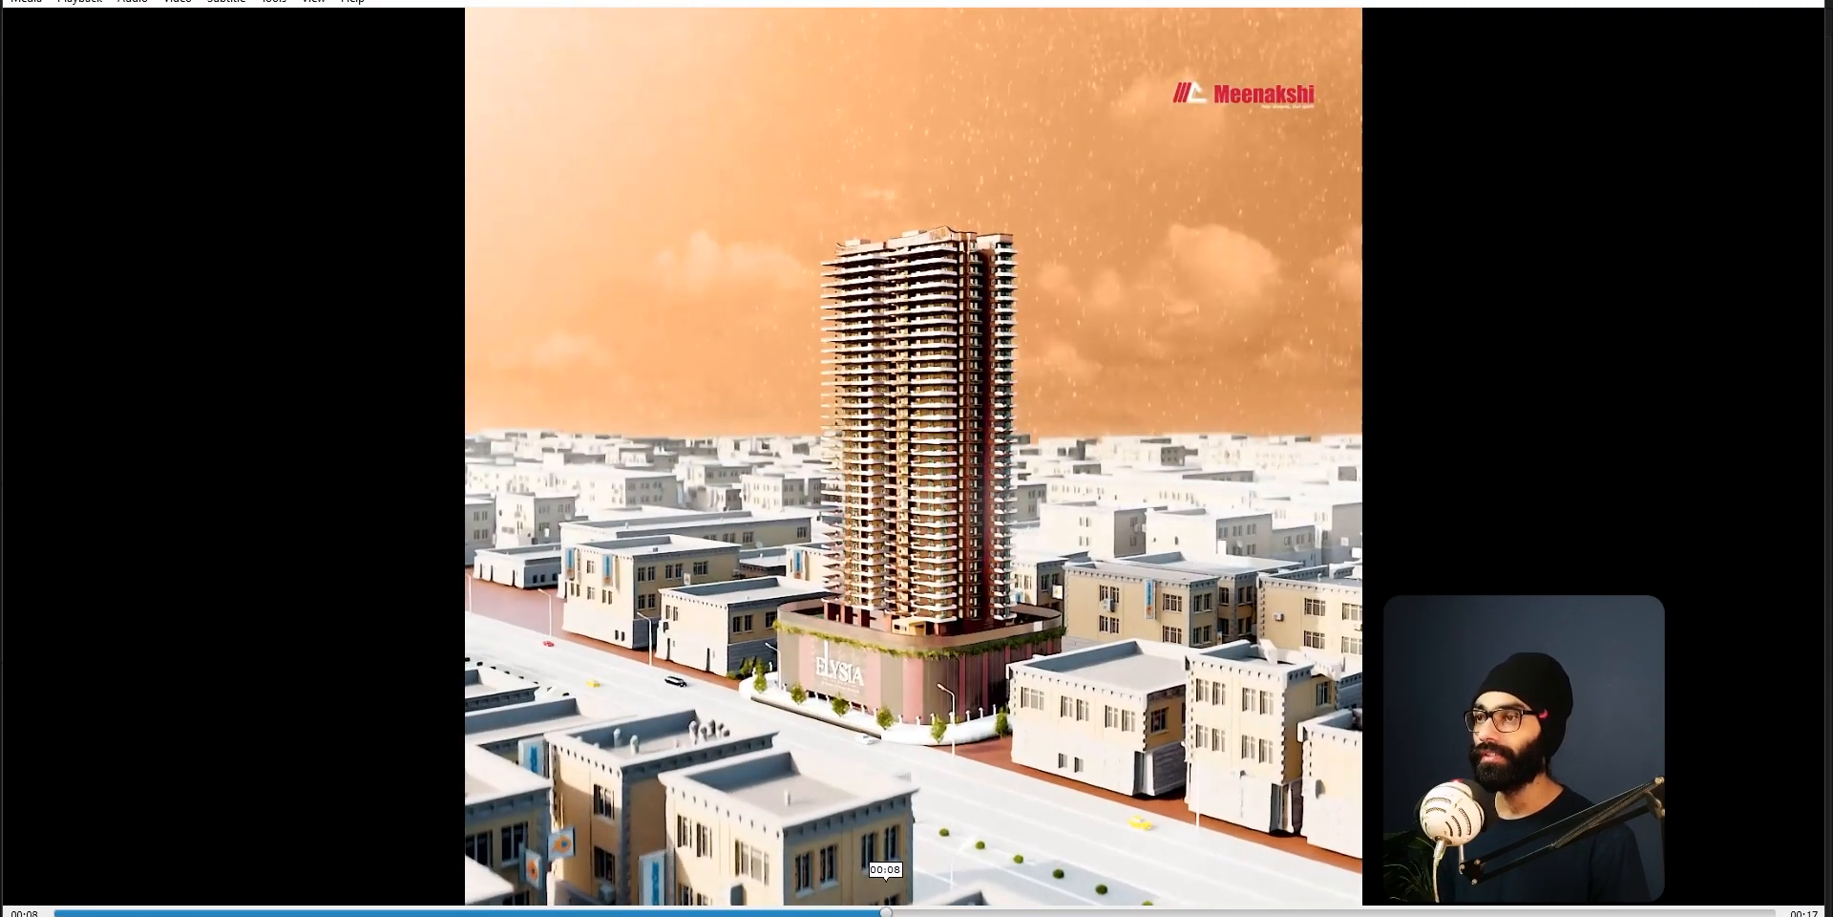
click(808, 912)
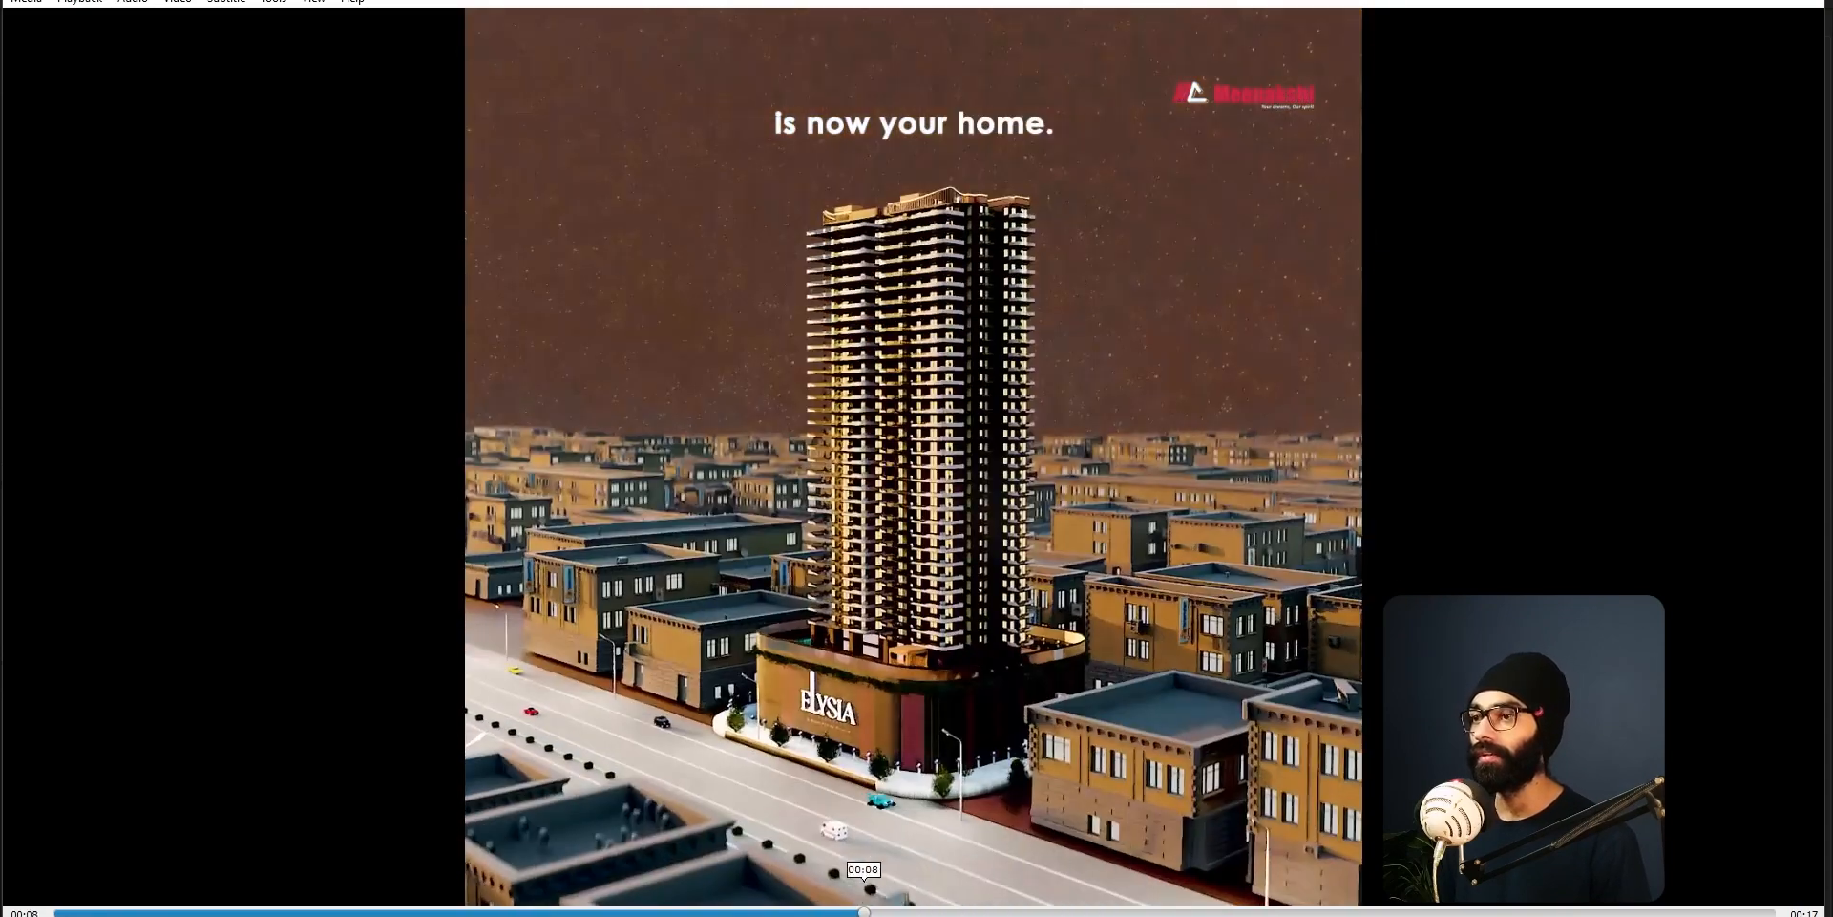
click(754, 912)
click(854, 912)
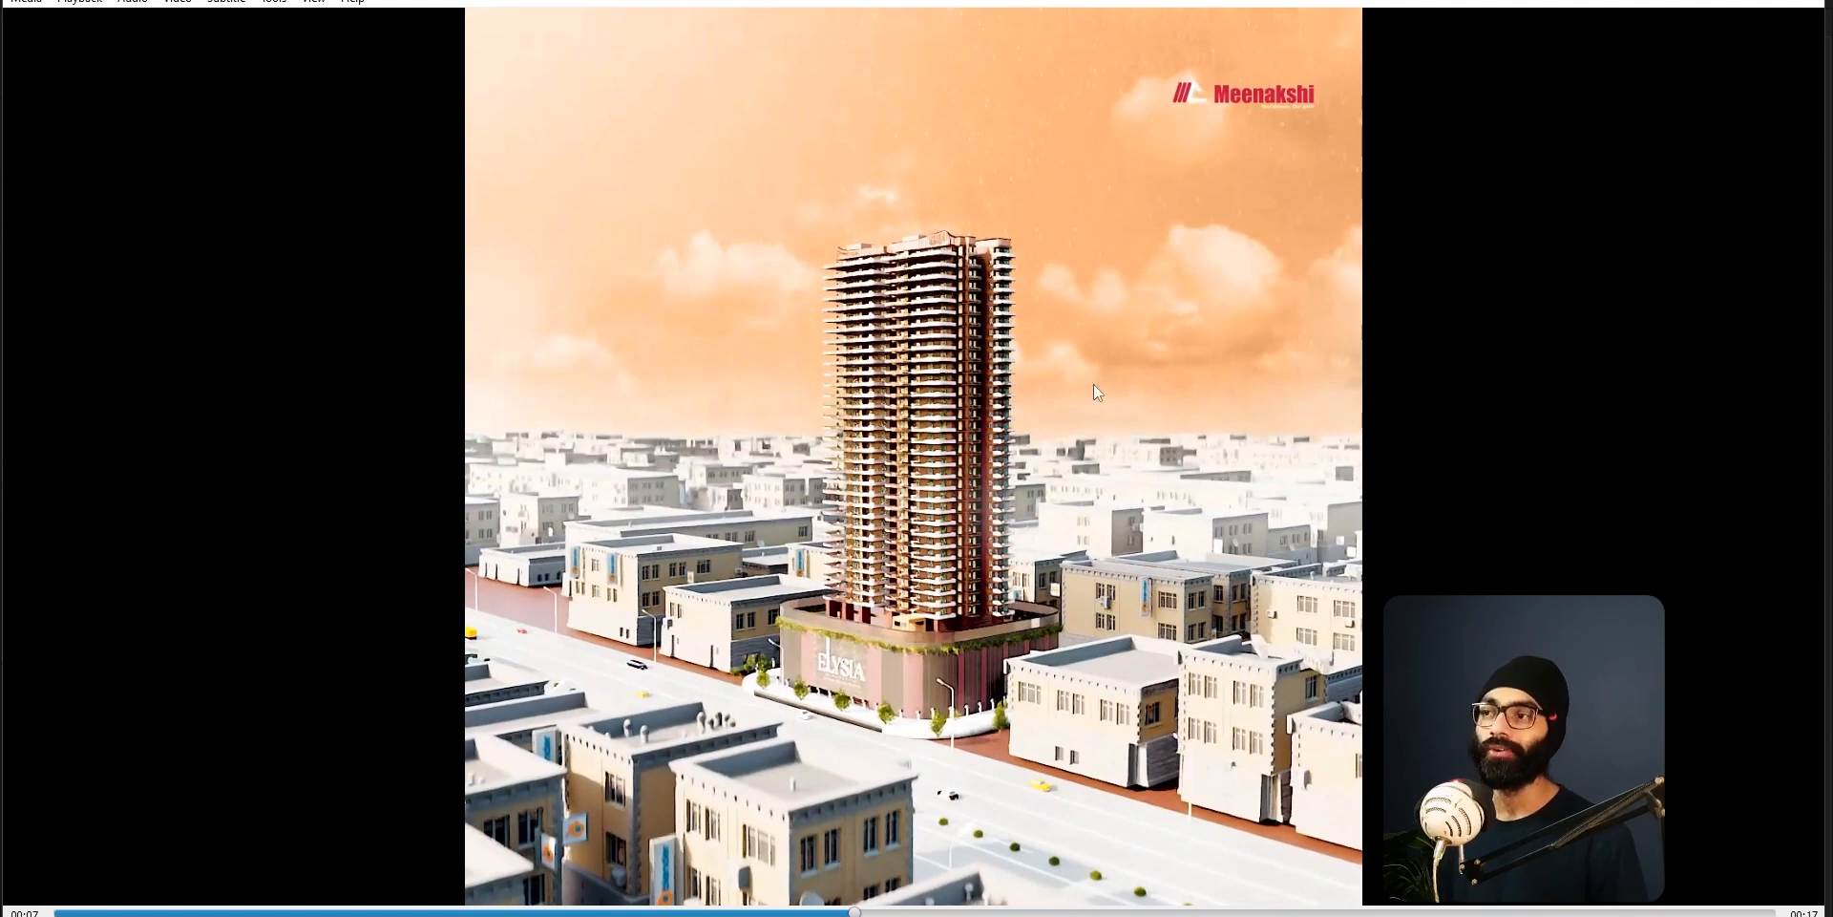
drag(848, 912, 1084, 912)
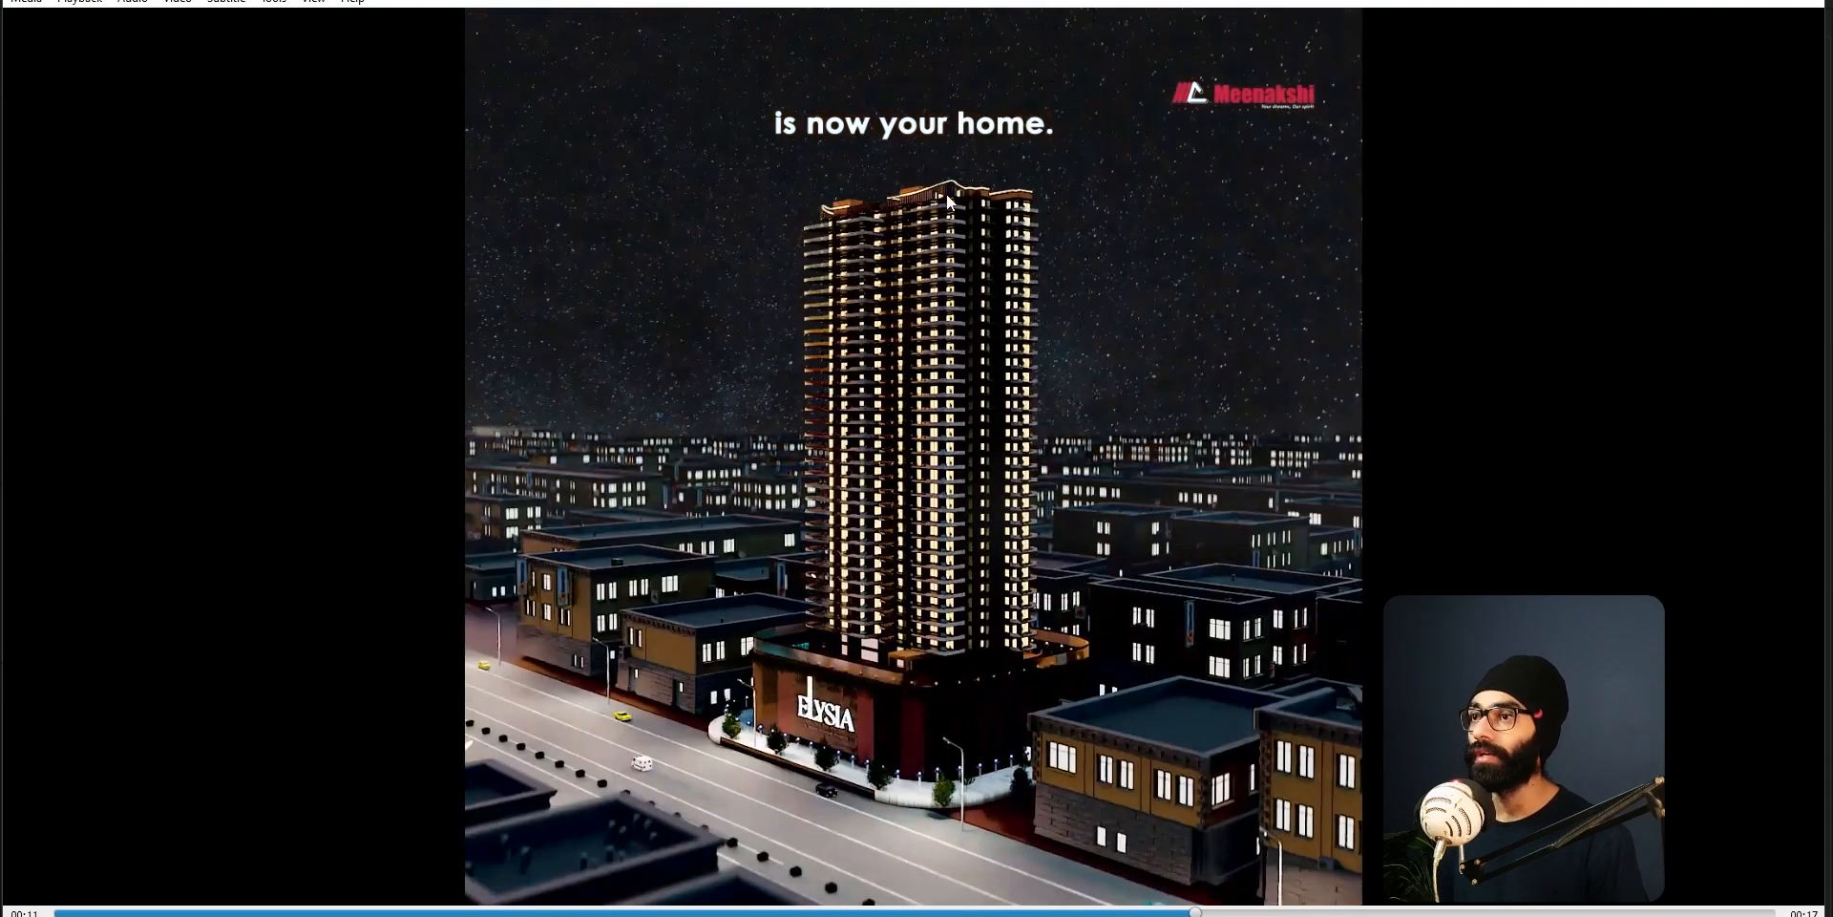
- Scrub back and forth through the night part of the video to examine the building lights and sky
drag(1204, 914, 1194, 914)
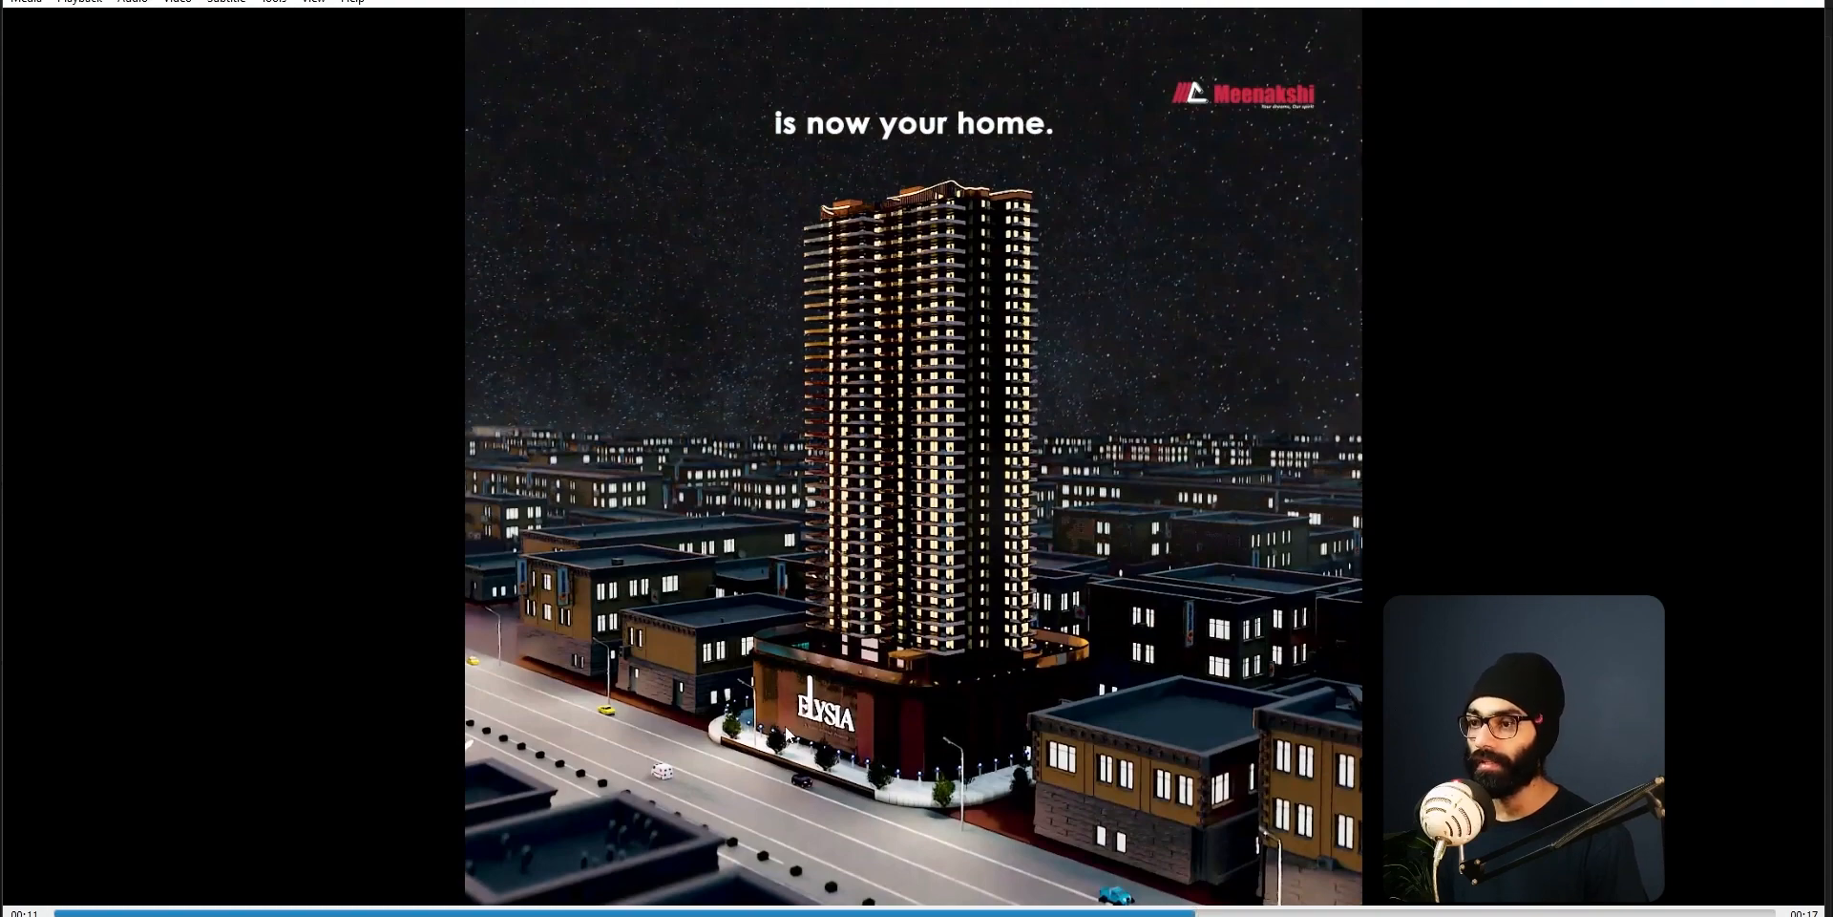
drag(1197, 912, 1116, 914)
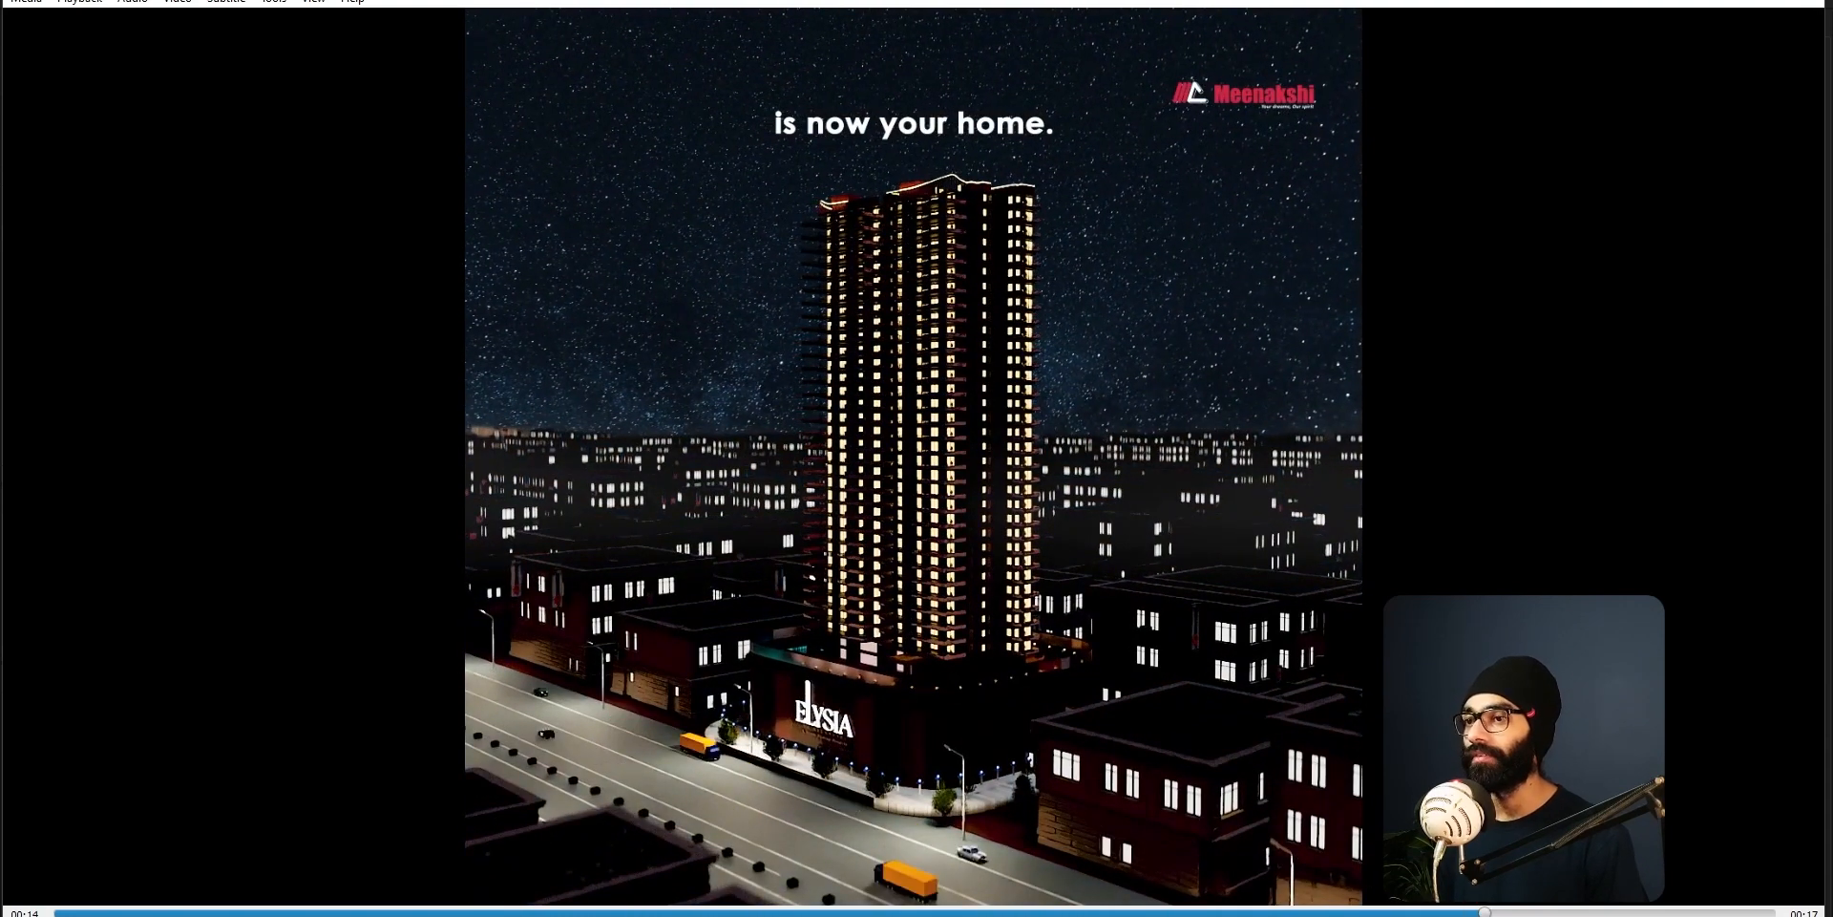
drag(1503, 914, 1435, 915)
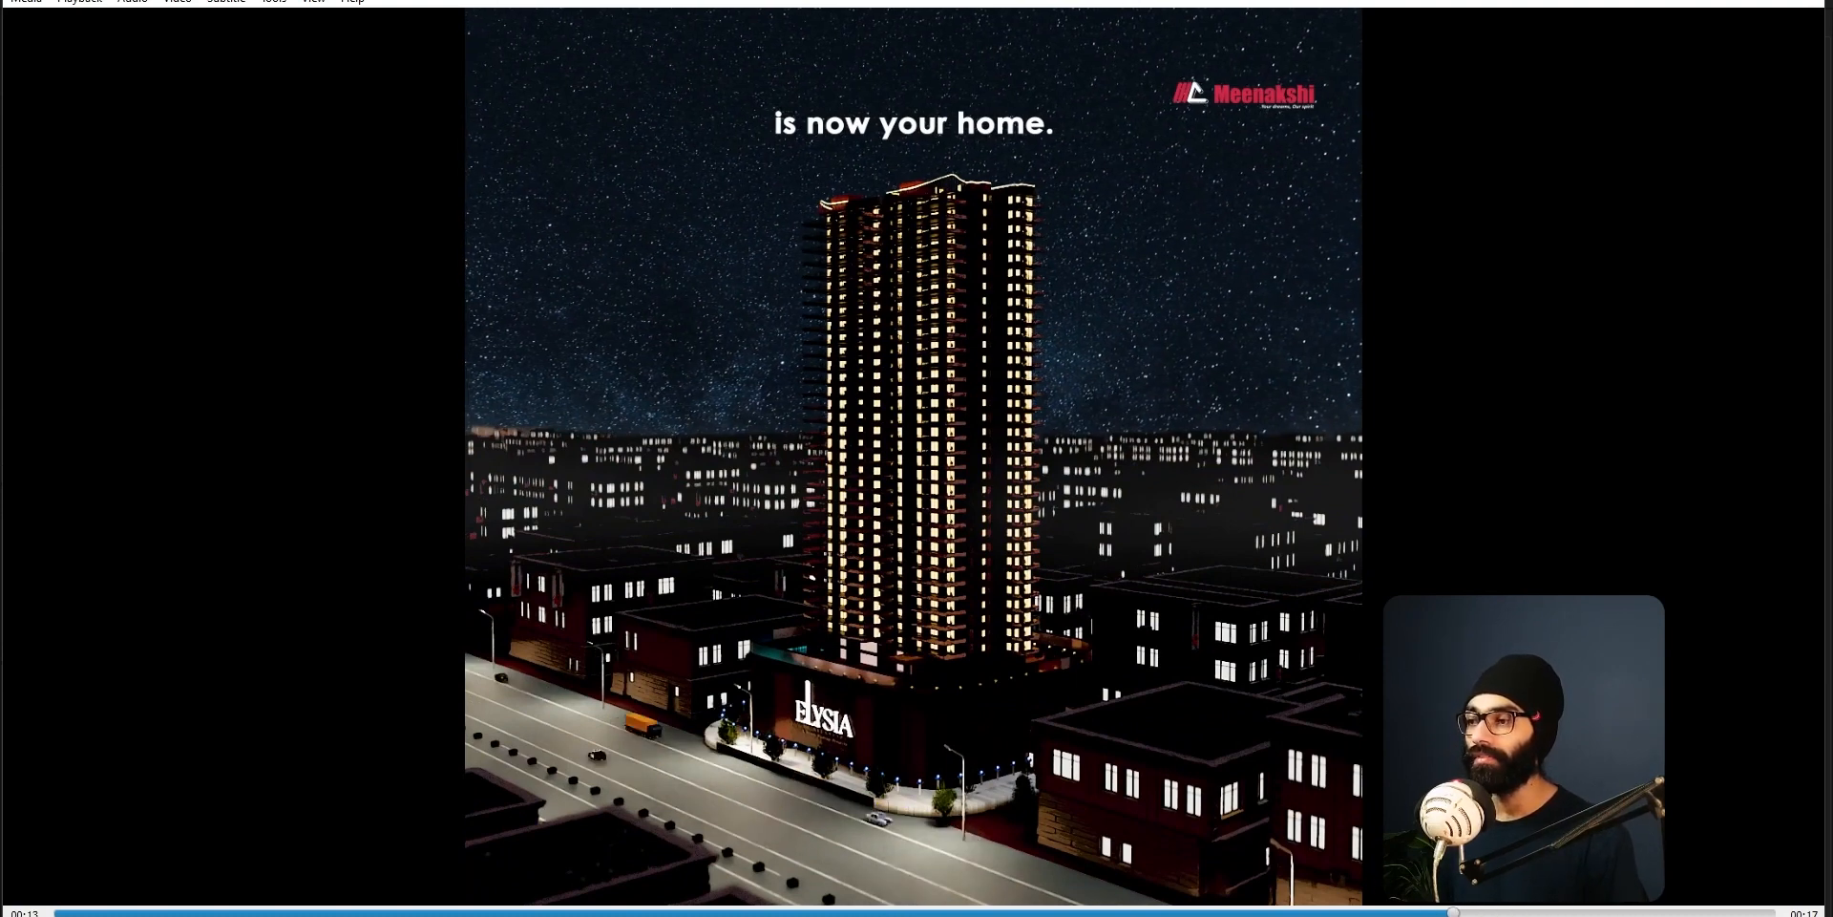
drag(1474, 914, 1294, 914)
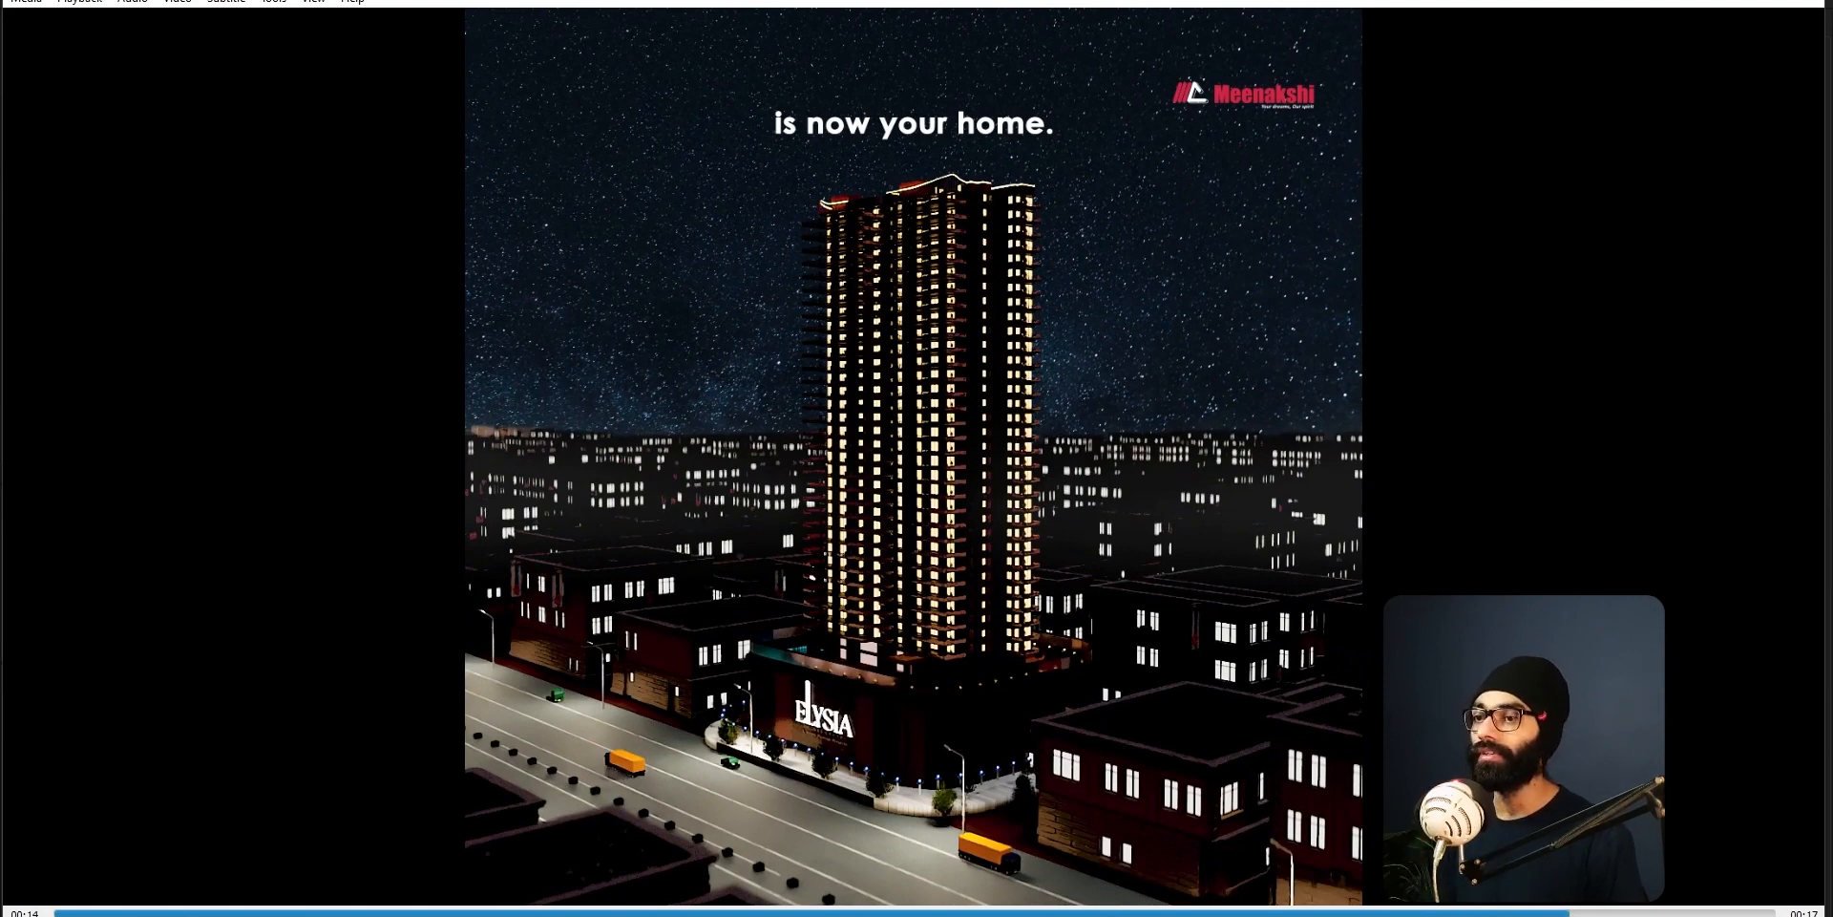
drag(1588, 912, 960, 913)
- Switch to File Explorer and open the Elysia_heartofAbids Blender file from the Blend folder of Heart of Abids
key(alt+Tab)
key(Escape)
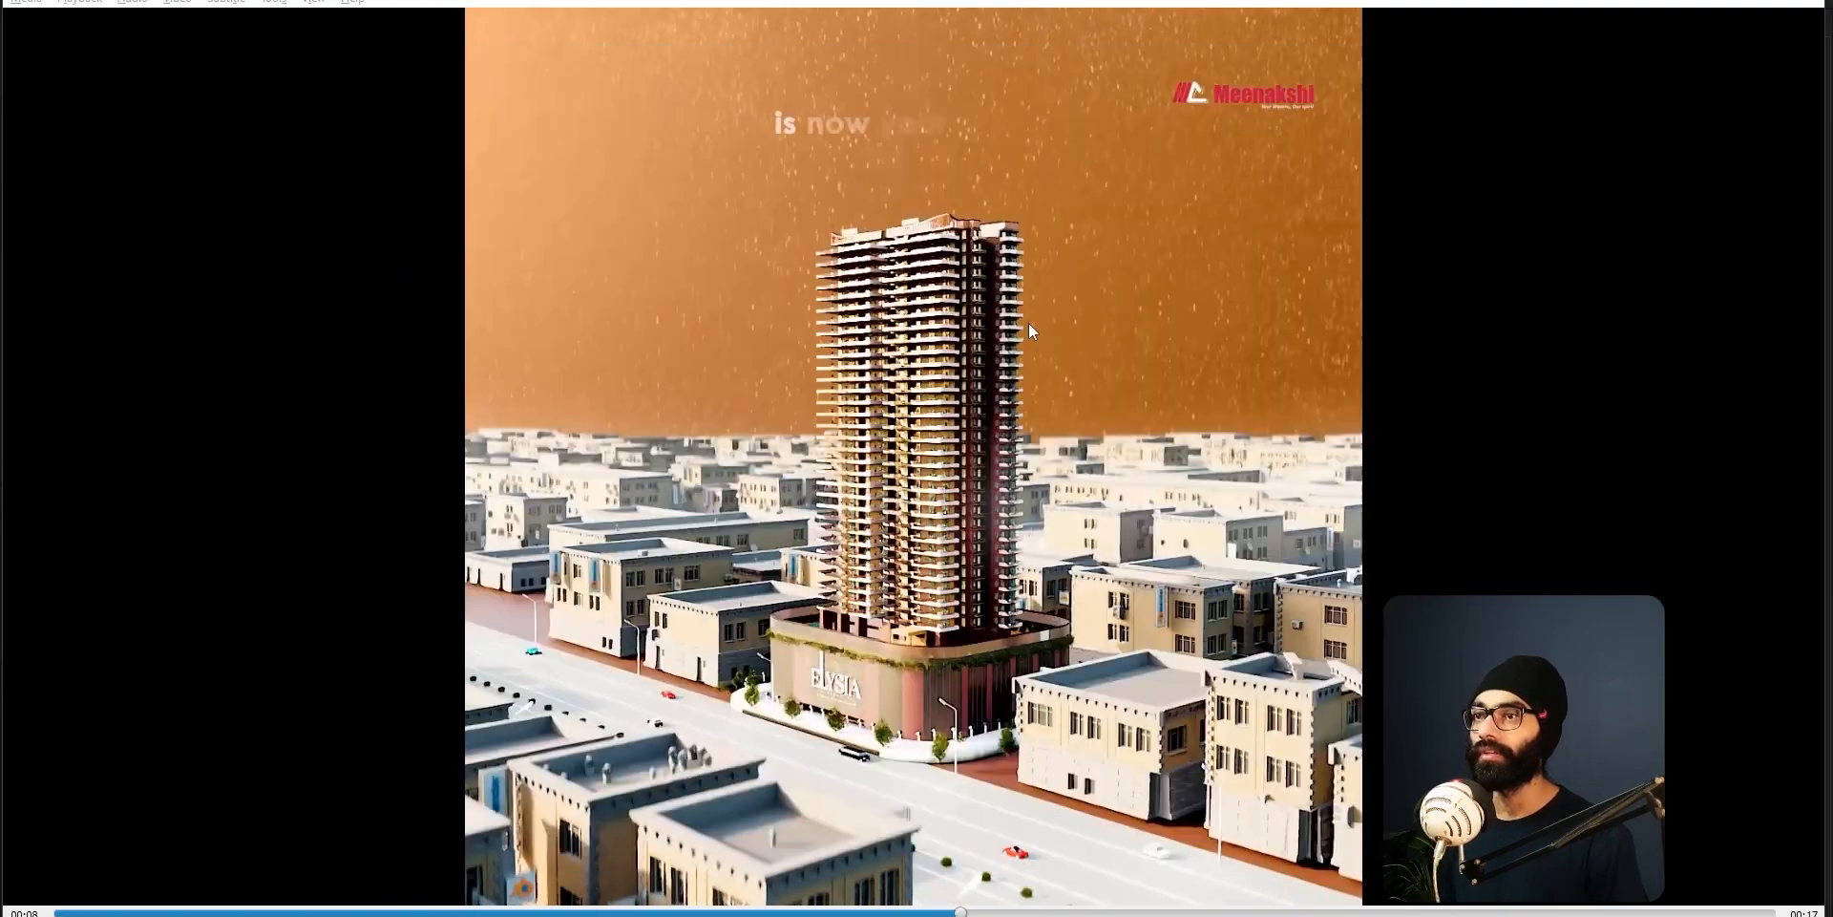
key(alt+Tab)
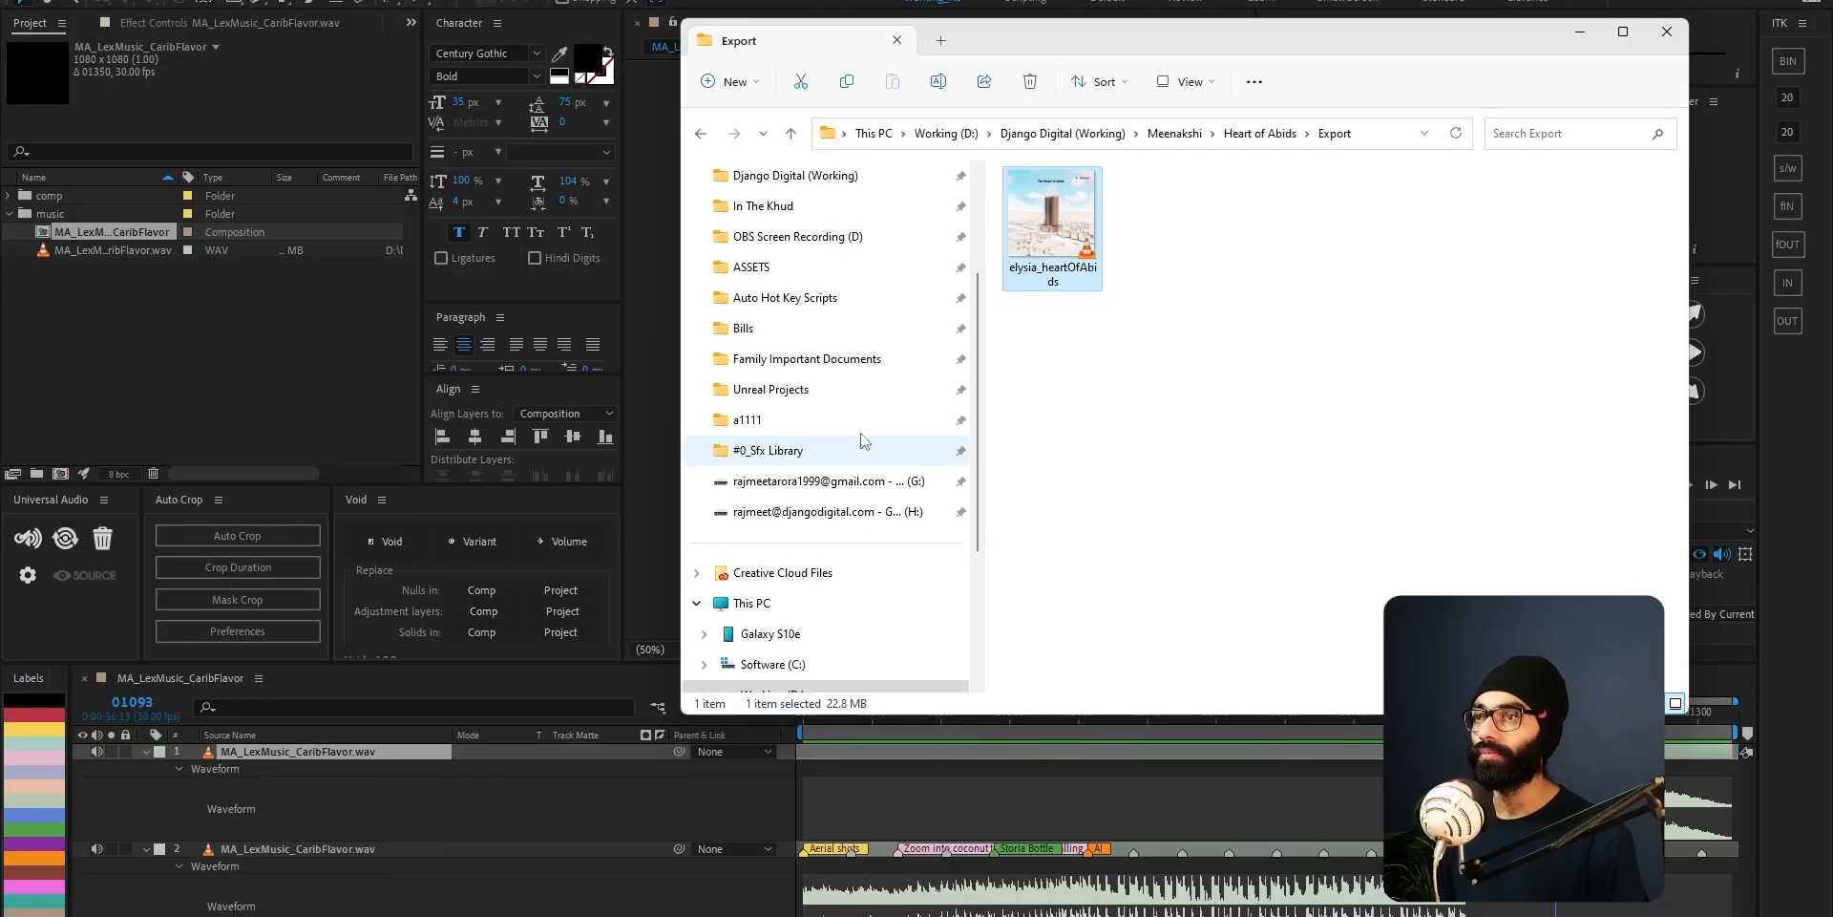
click(1261, 134)
double_click(1060, 232)
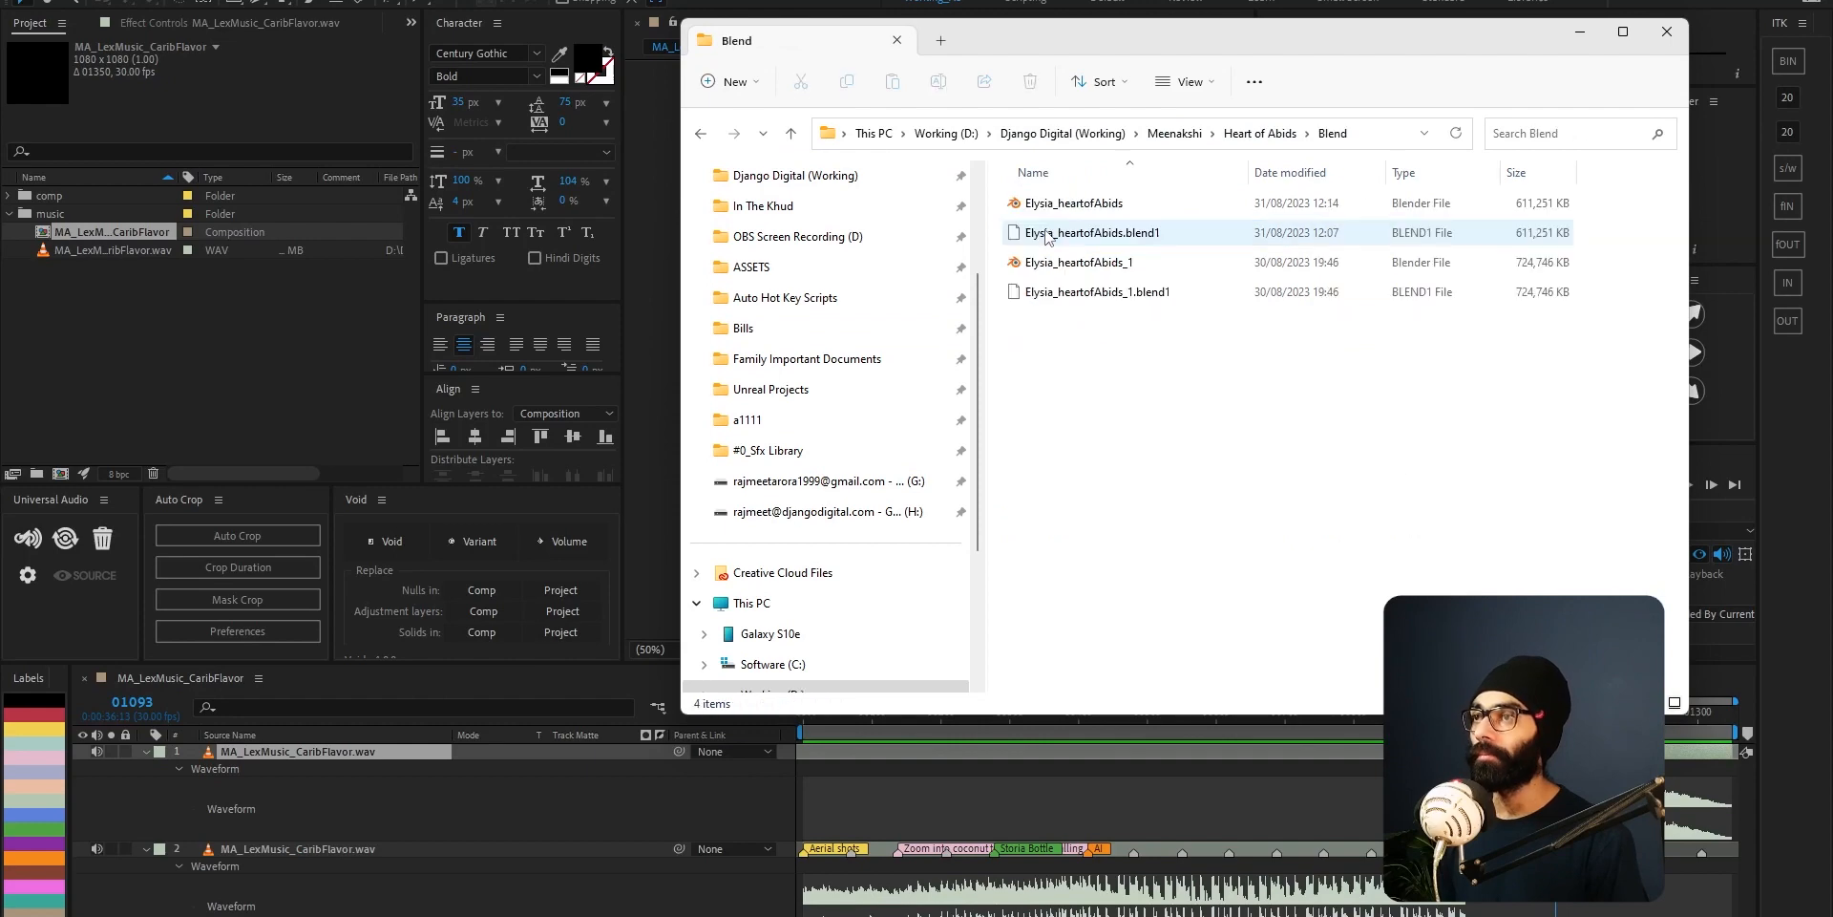
click(1098, 205)
double_click(1098, 205)
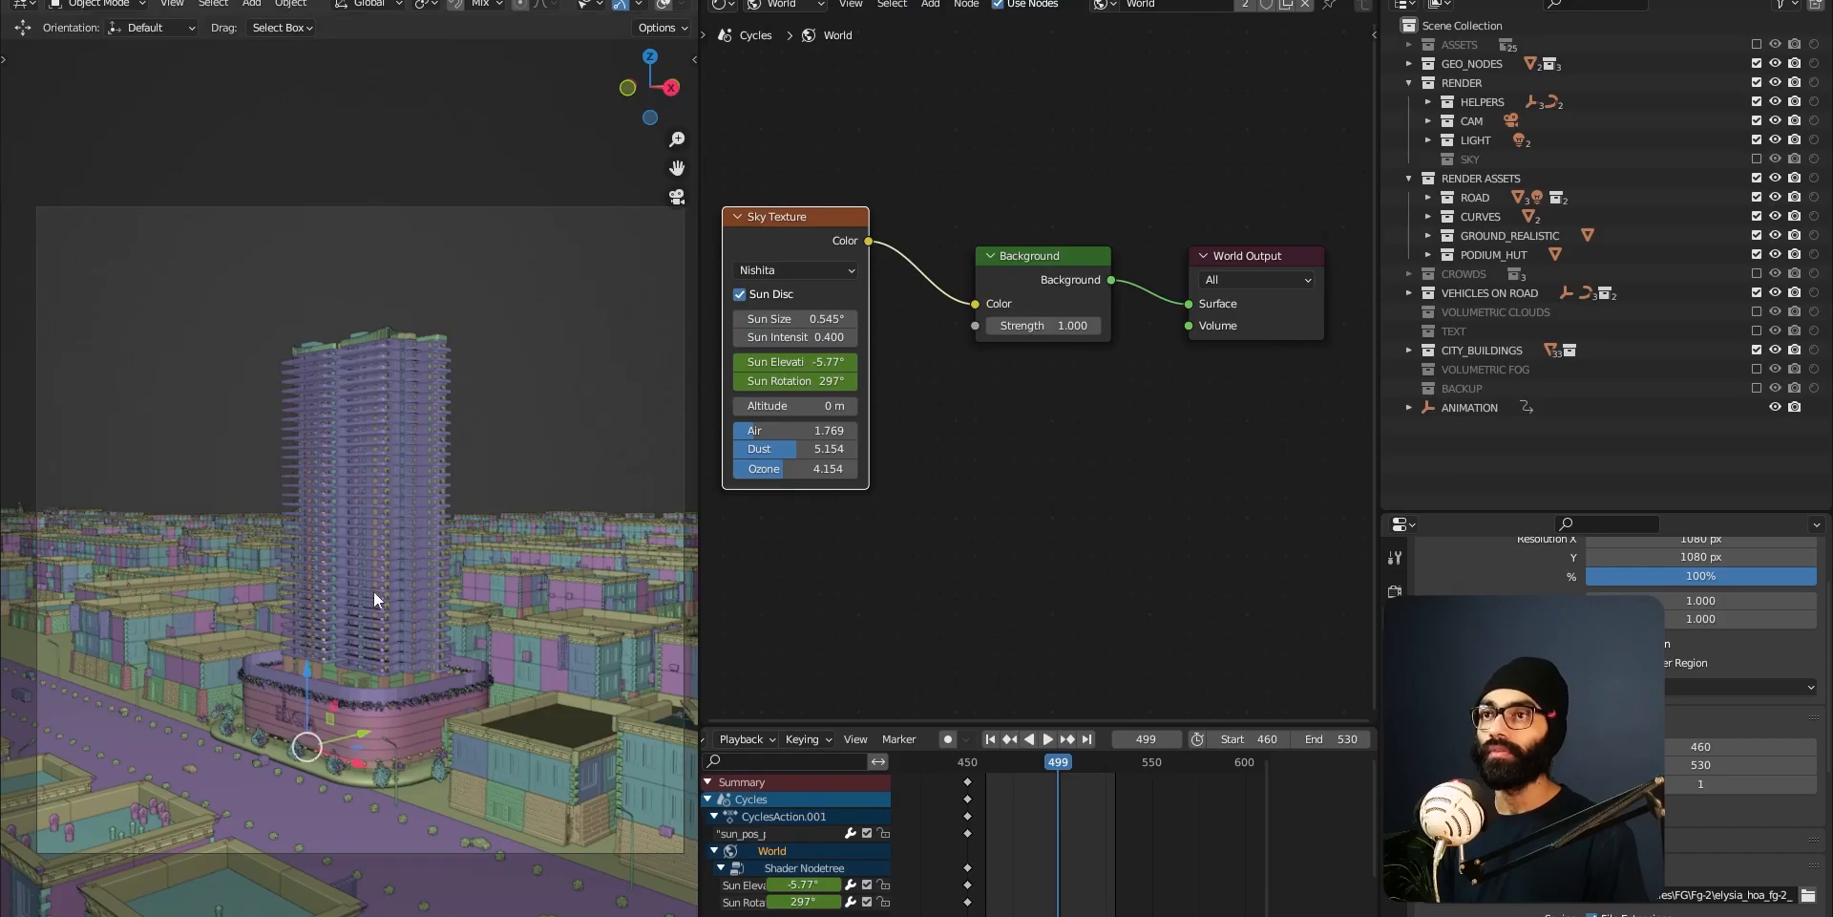
- Leave the camera view and examine the whole city layout from above in solid shading
key(z)
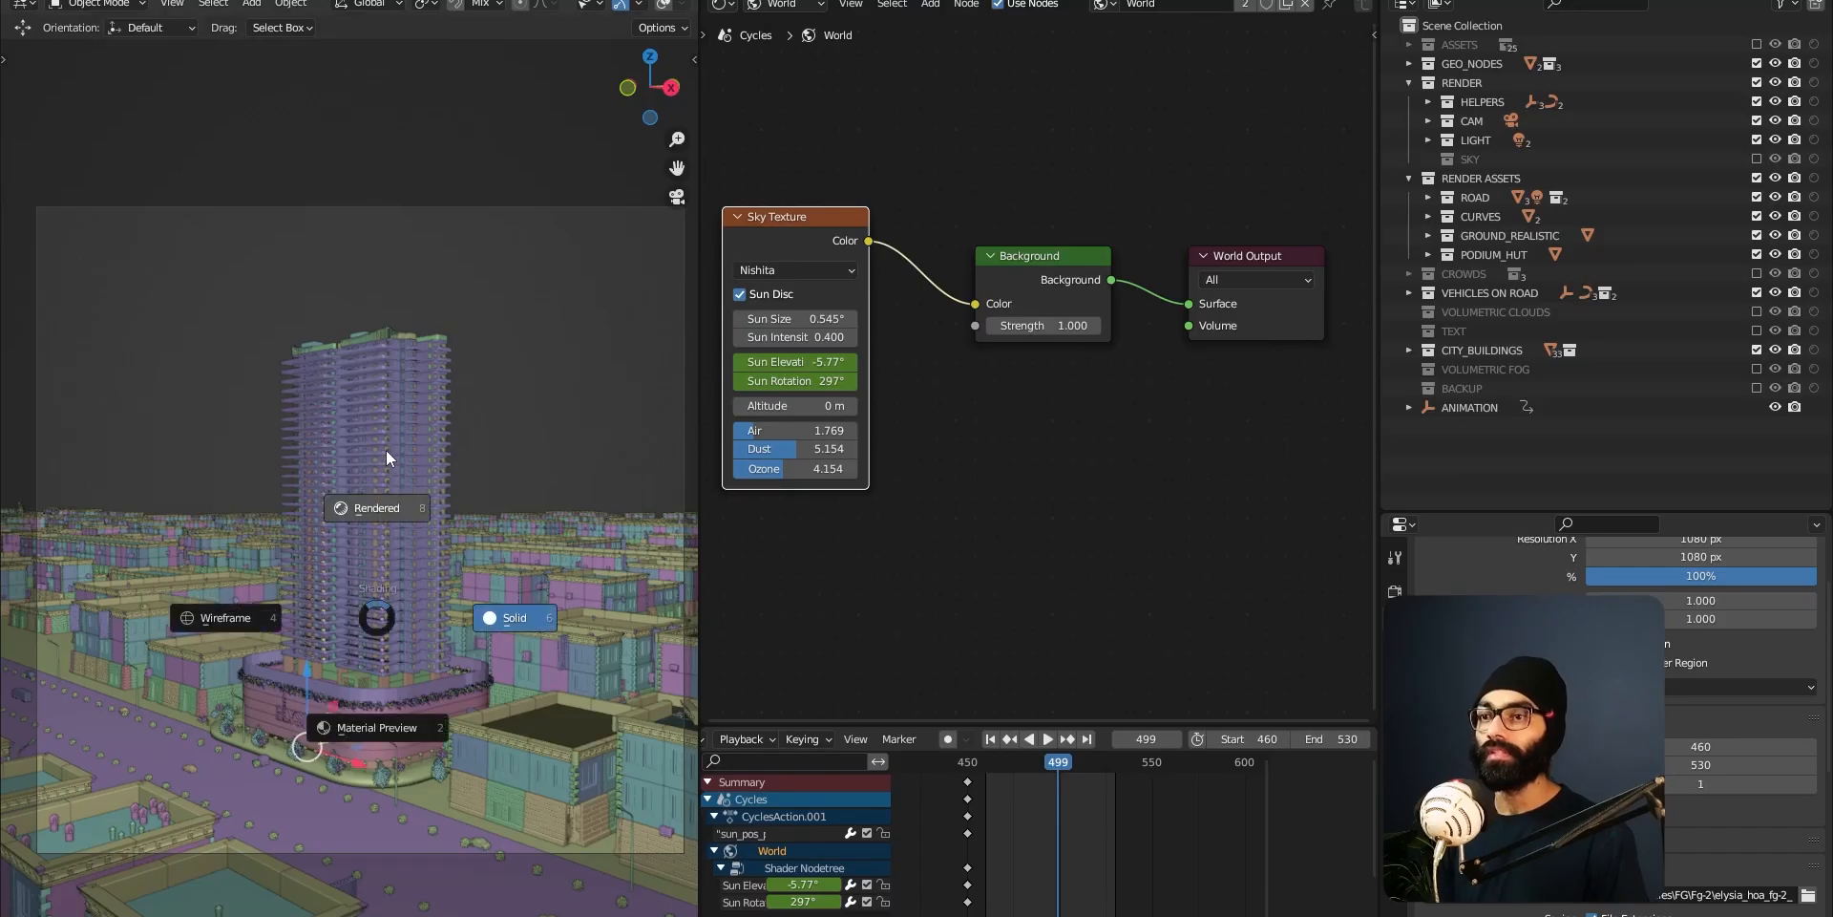
click(436, 576)
middle_drag(473, 615, 428, 561)
scroll(516, 378, down, 4)
scroll(516, 379, up, 1)
key(z)
click(517, 578)
mouse_move(546, 539)
middle_down()
mouse_move(604, 594)
mouse_move(353, 571)
mouse_move(582, 650)
middle_up()
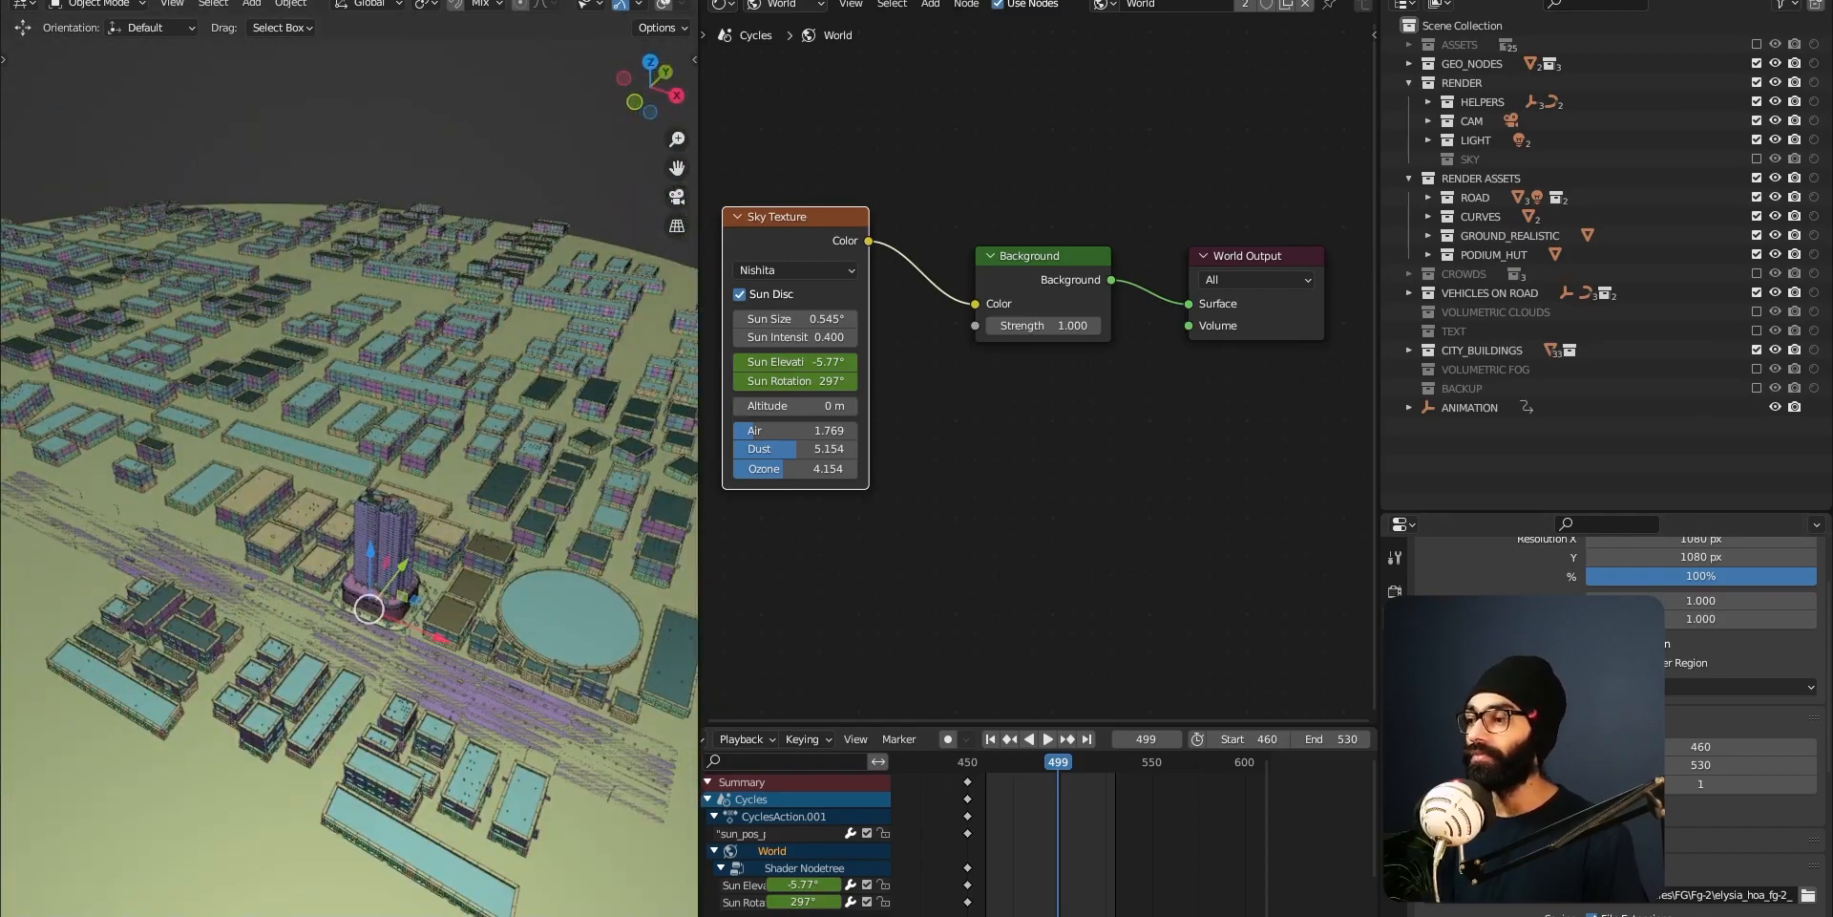
- Switch the viewport to rendered shading and frame the tower and the road beside it
mouse_move(496, 516)
middle_down()
mouse_move(453, 467)
mouse_move(409, 517)
mouse_move(462, 478)
middle_up()
key(z)
click(460, 430)
scroll(382, 634, up, 3)
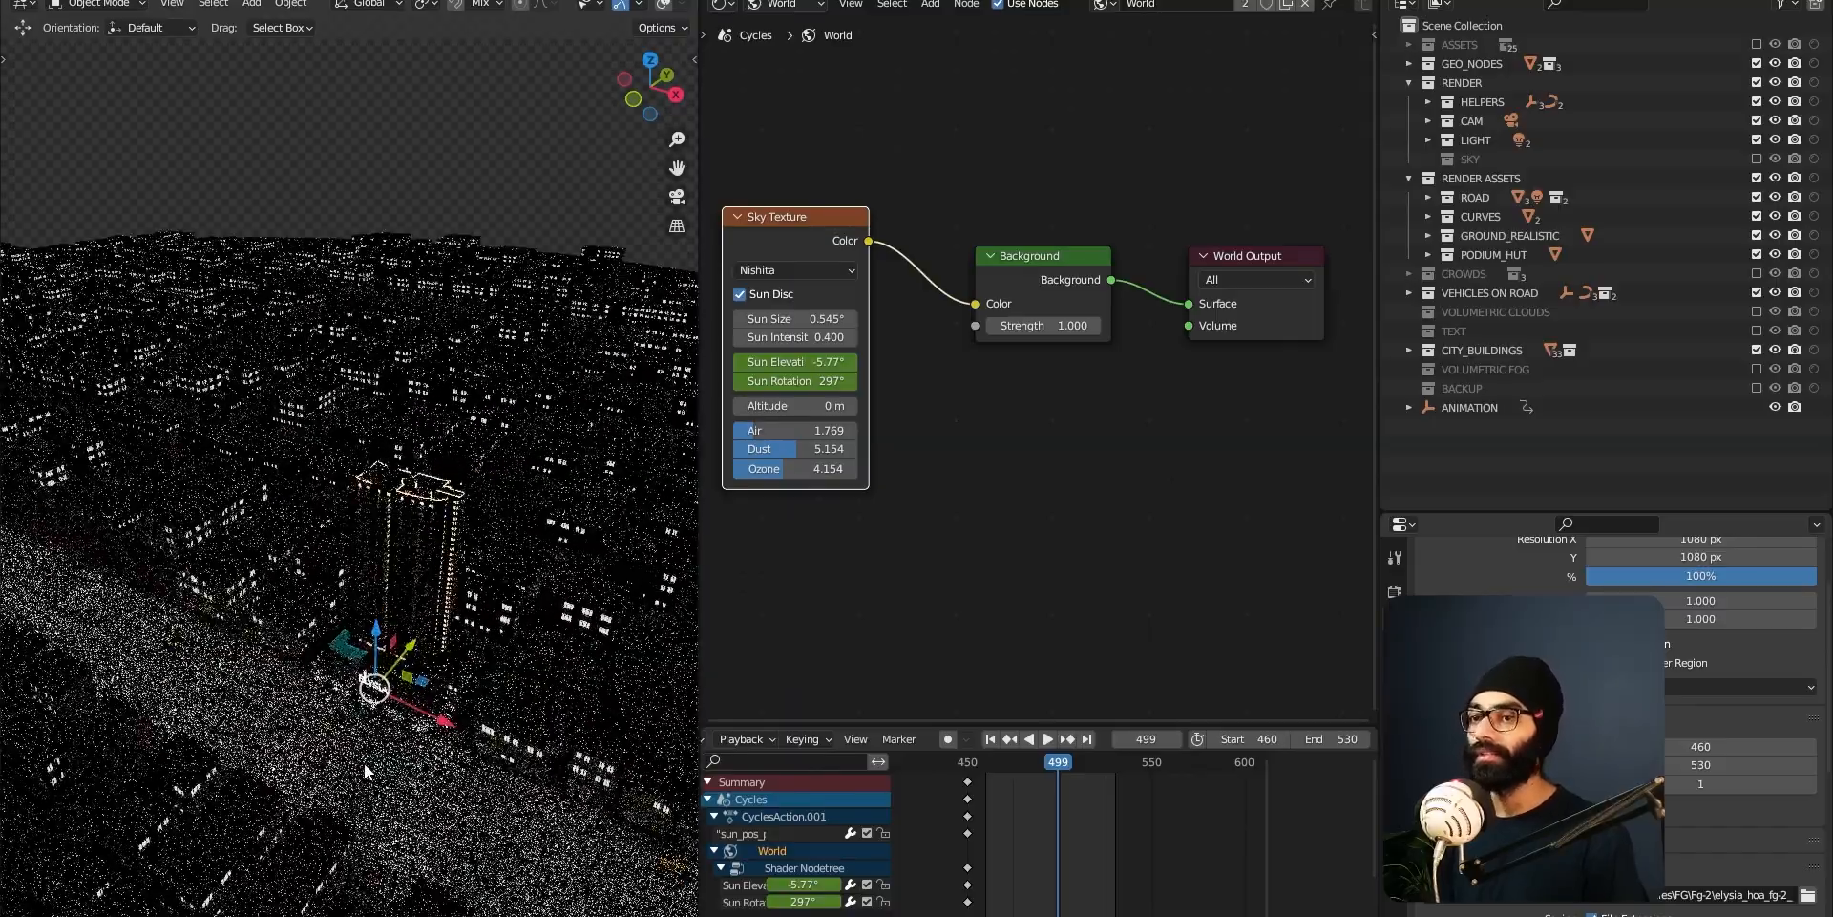
shift+middle_drag(383, 715, 383, 571)
scroll(366, 661, up, 2)
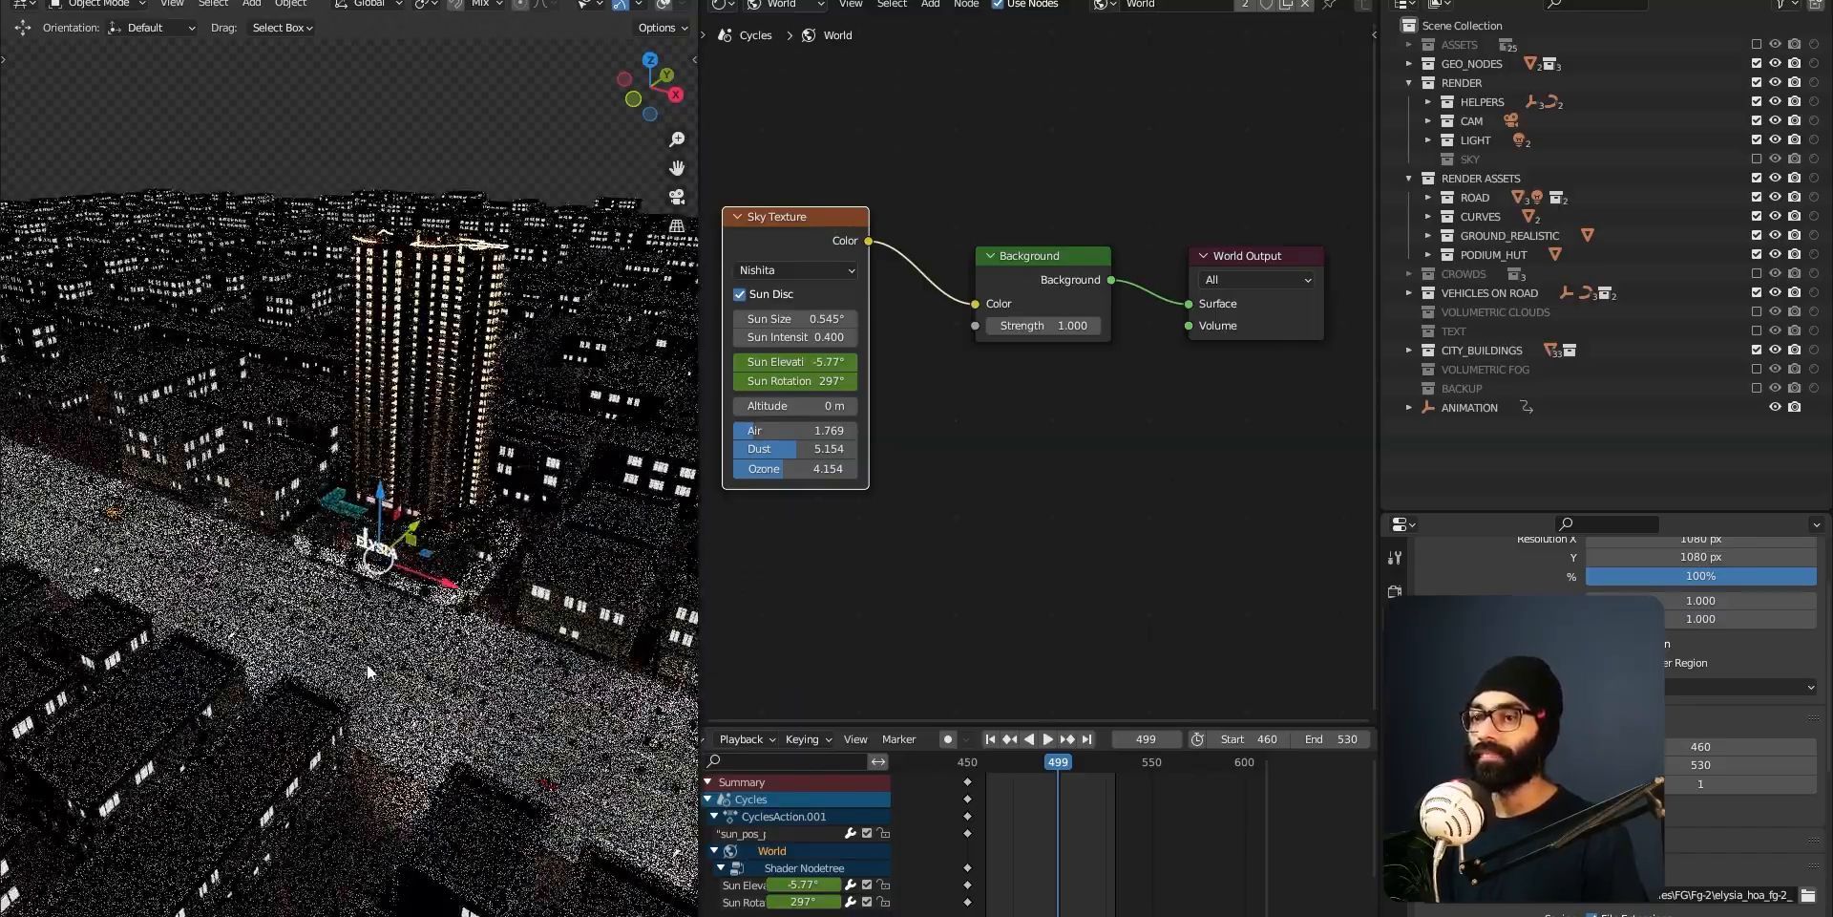
- Set the animation's start frame to 0, go to frame 0 and fit the full keyframe range in the timeline
key(shift+Left)
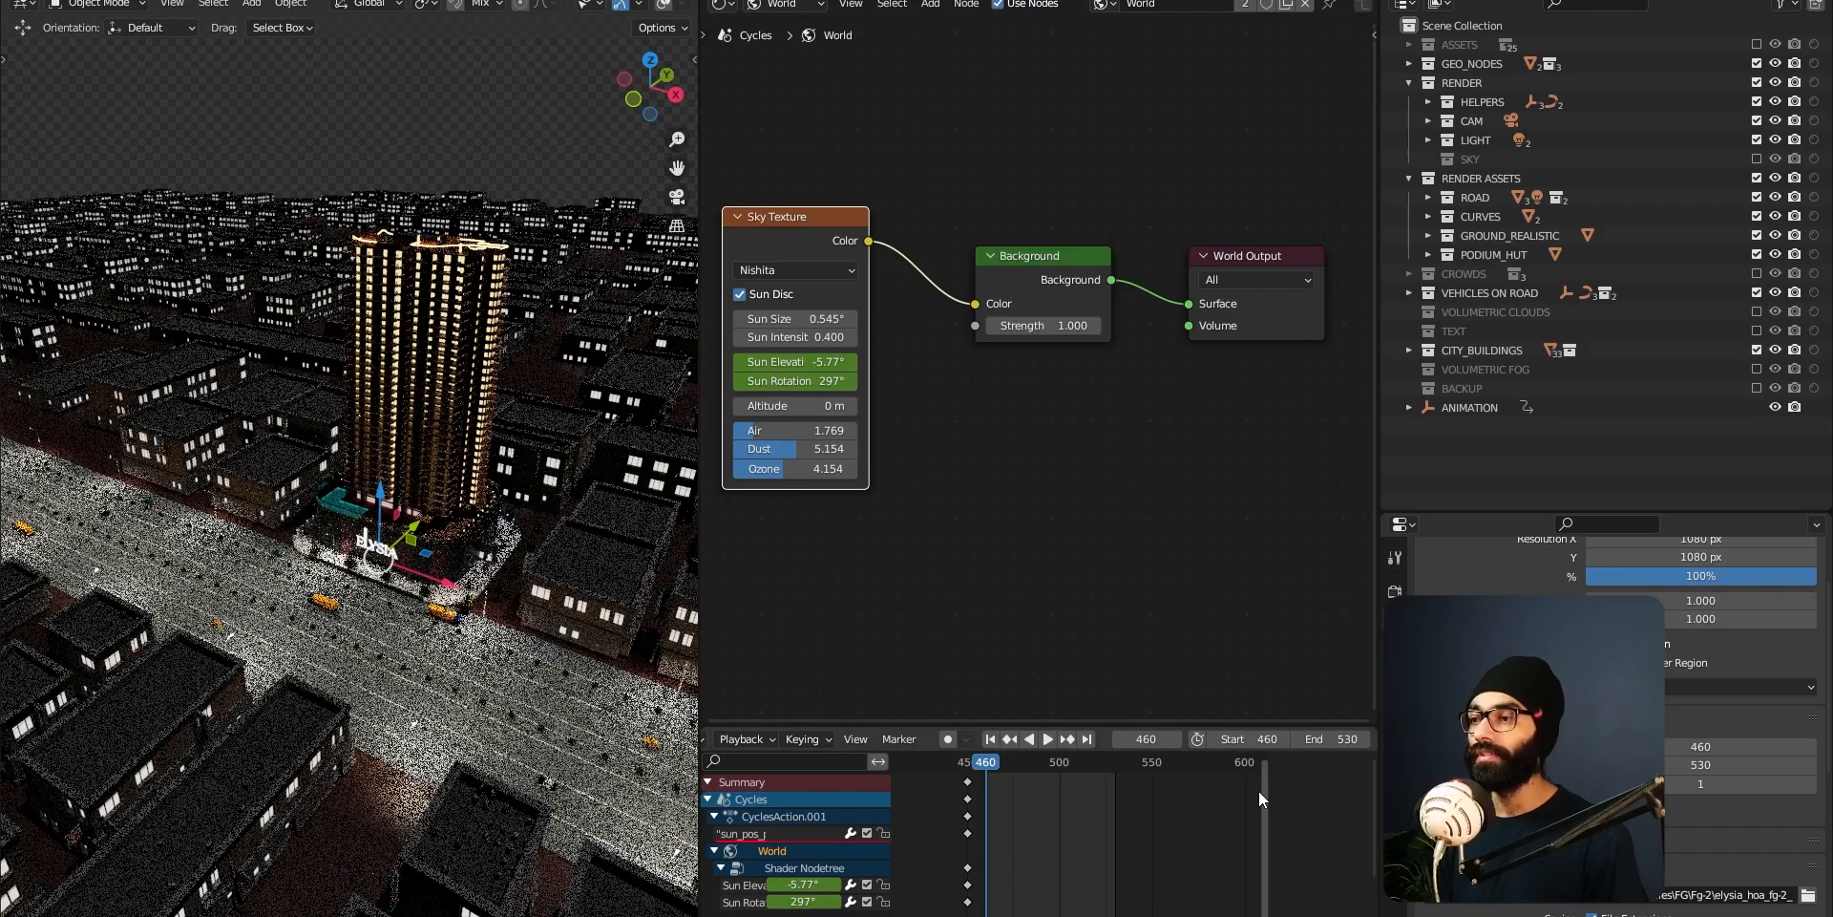
drag(1143, 0, 1139, 0)
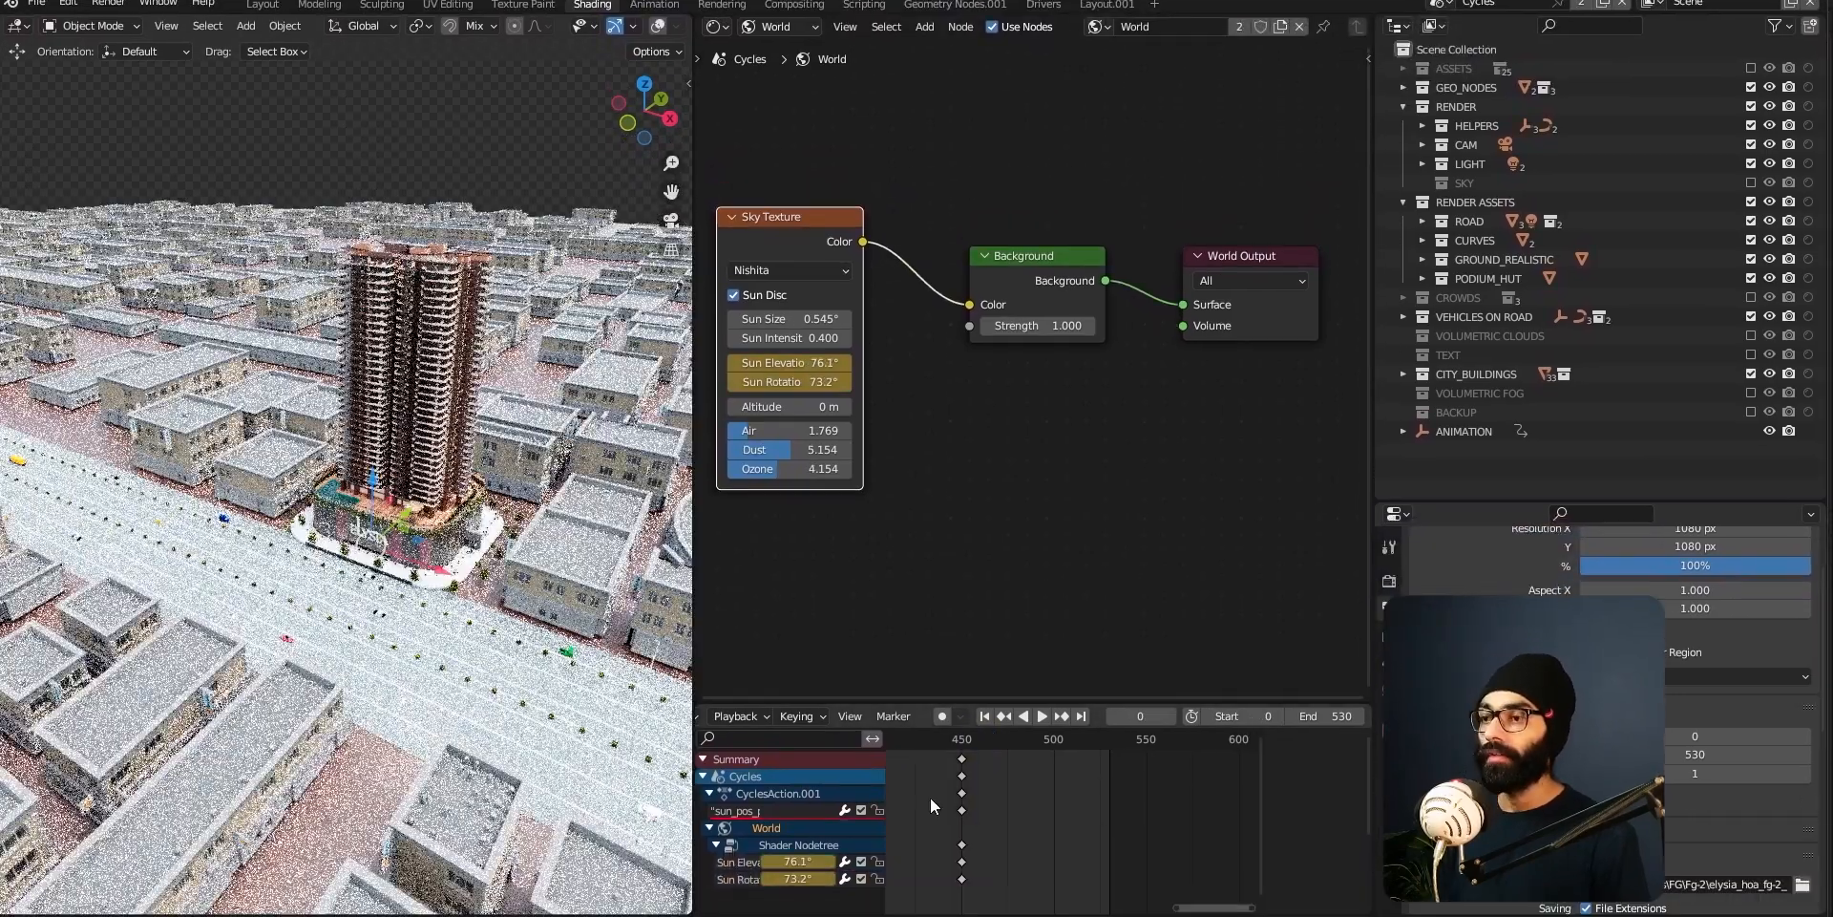
scroll(929, 798, down, 5)
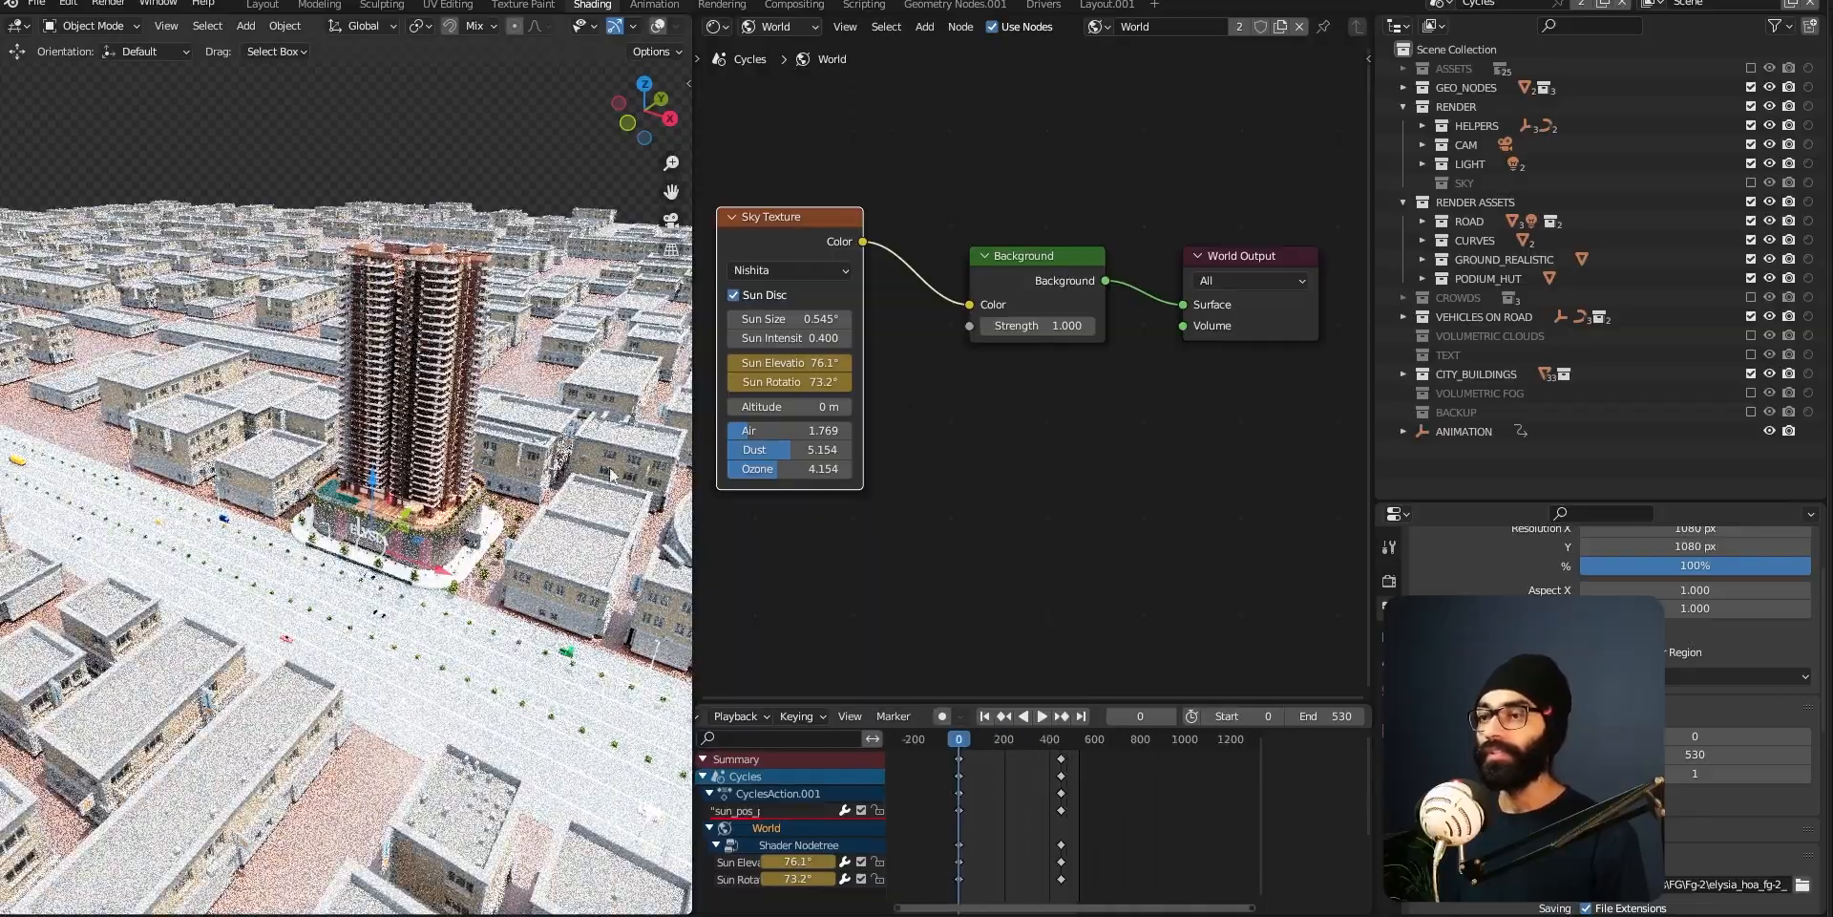
- Turn off the transparent film background in the render settings and look at the scene through the camera
scroll(401, 498, down, 3)
middle_drag(392, 493, 323, 522)
scroll(1613, 573, down, 3)
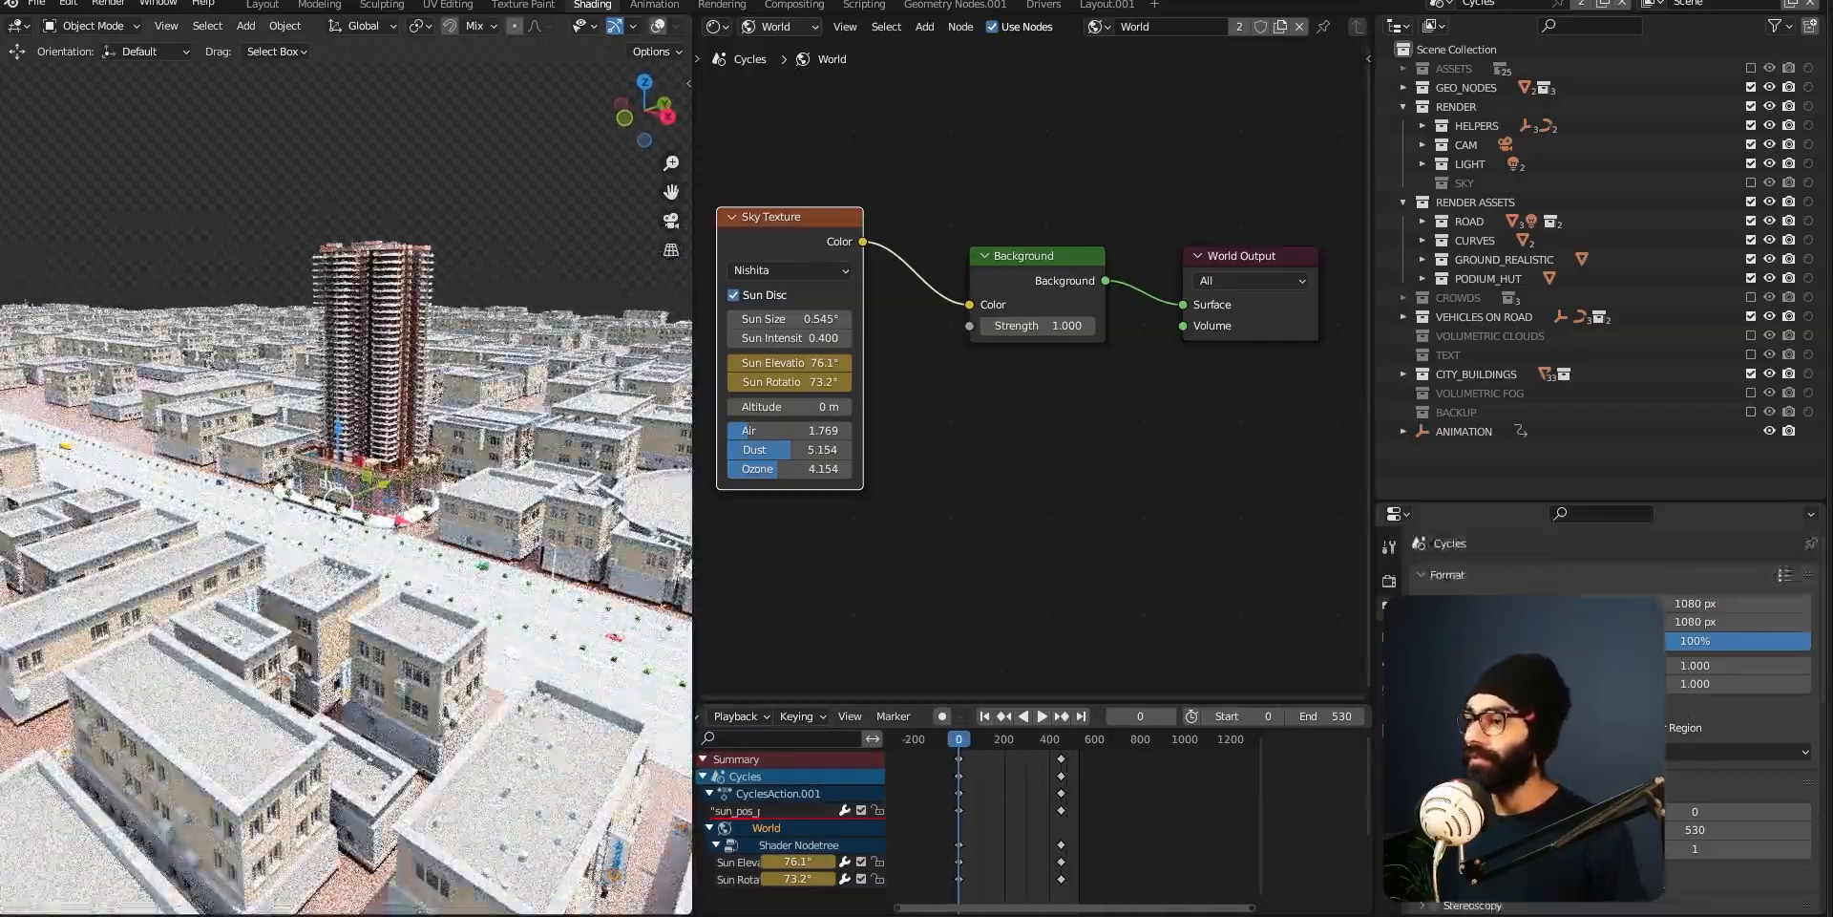
scroll(1614, 573, down, 8)
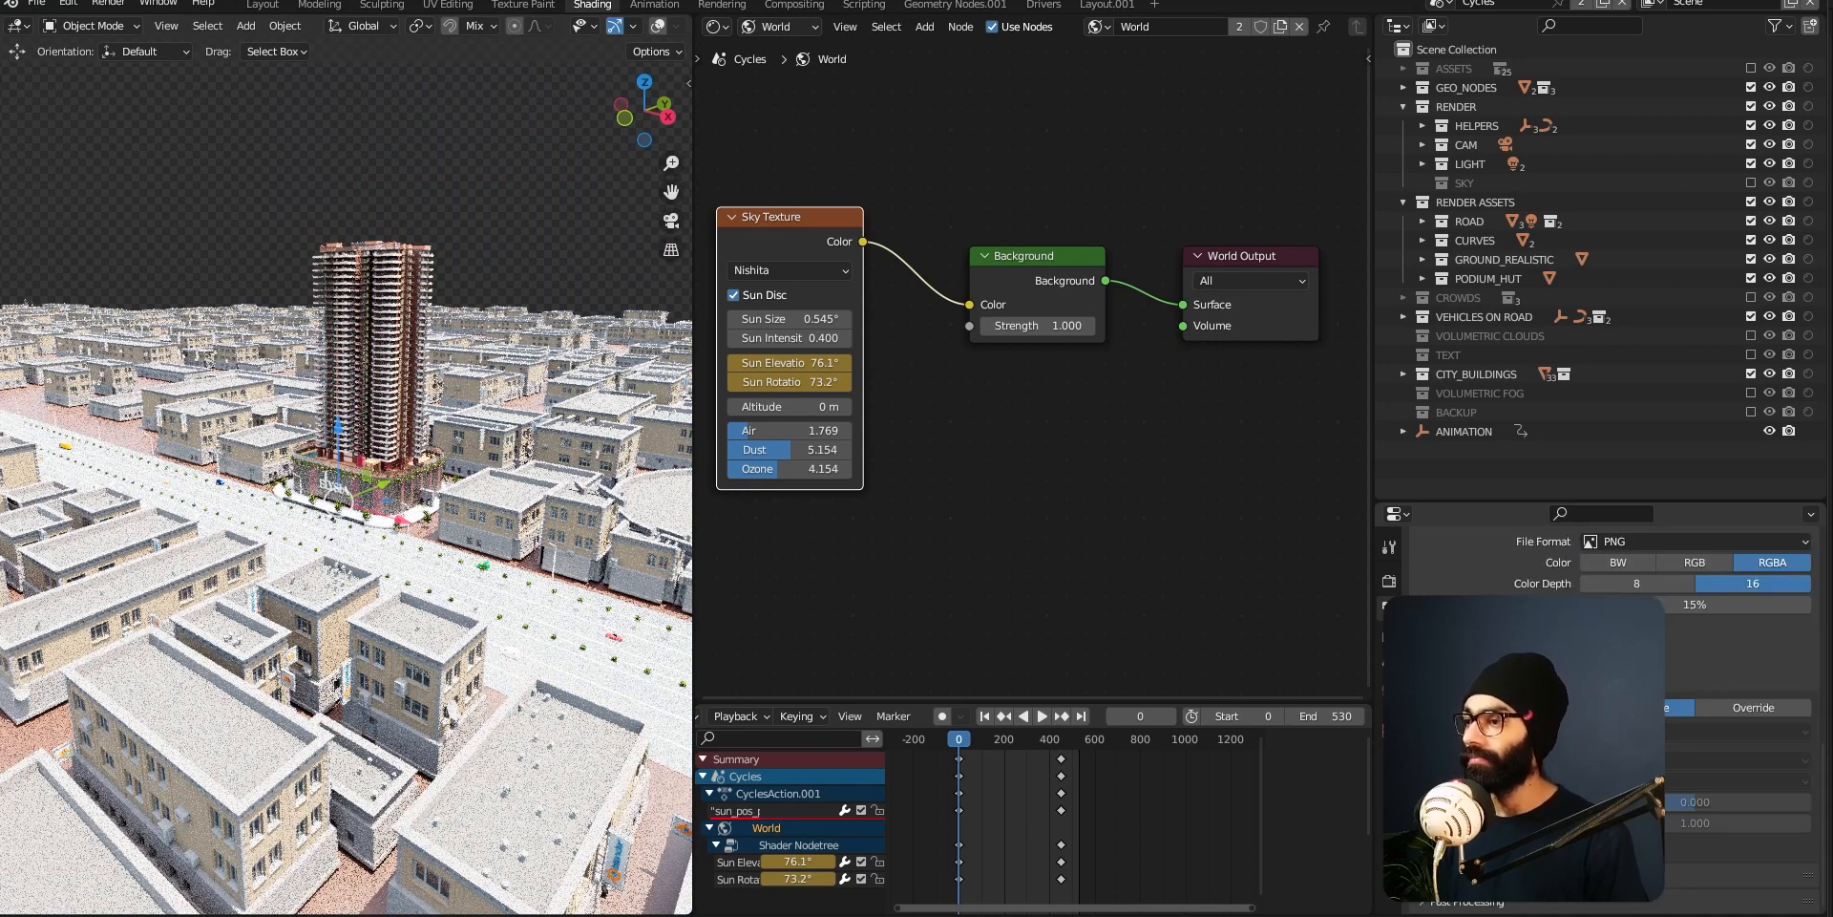
scroll(1613, 573, up, 5)
click(1389, 581)
scroll(1528, 568, down, 4)
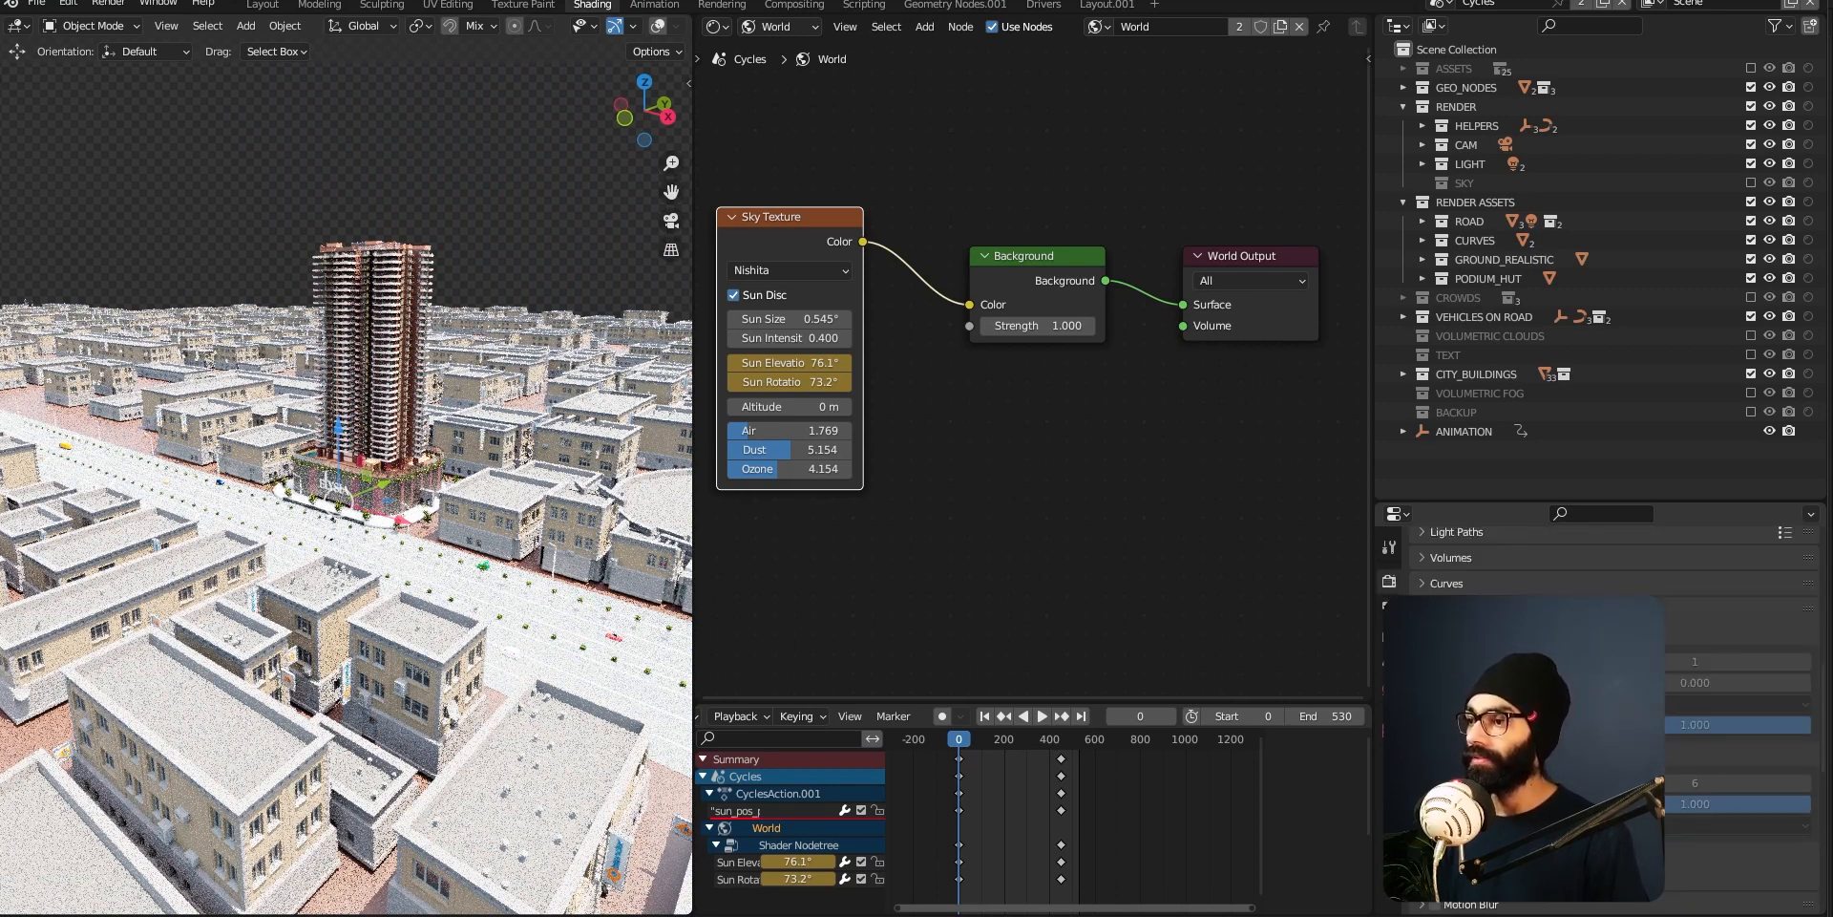
scroll(1528, 668, down, 6)
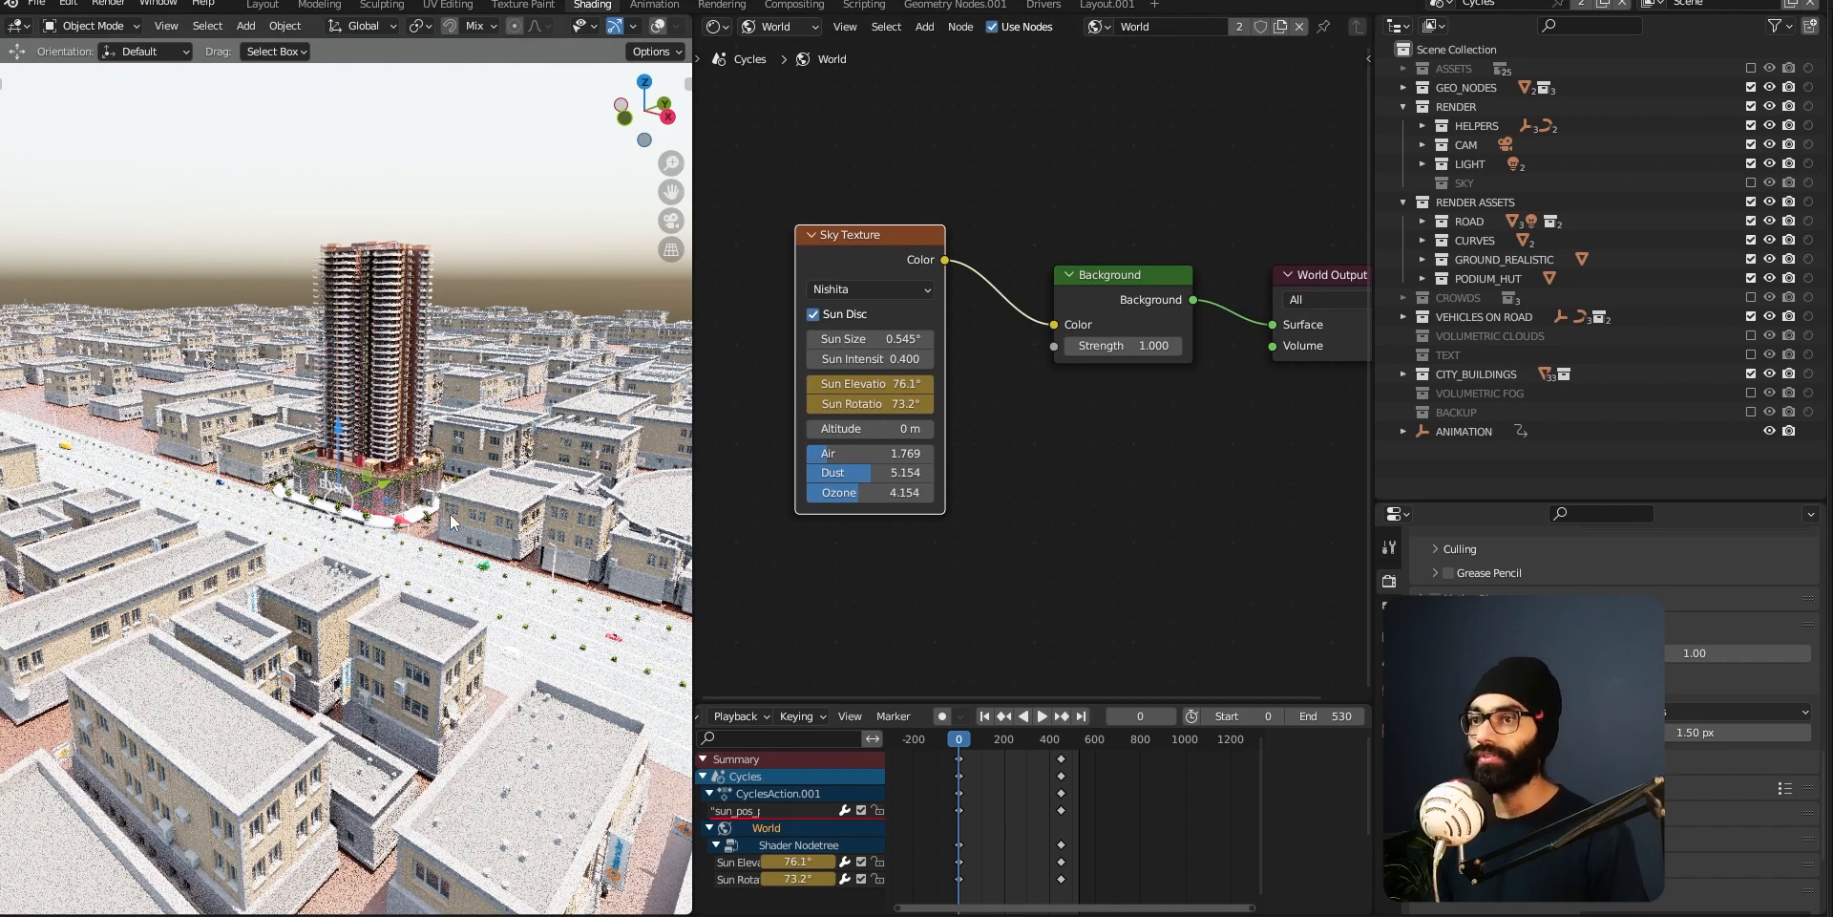
key(KP_0)
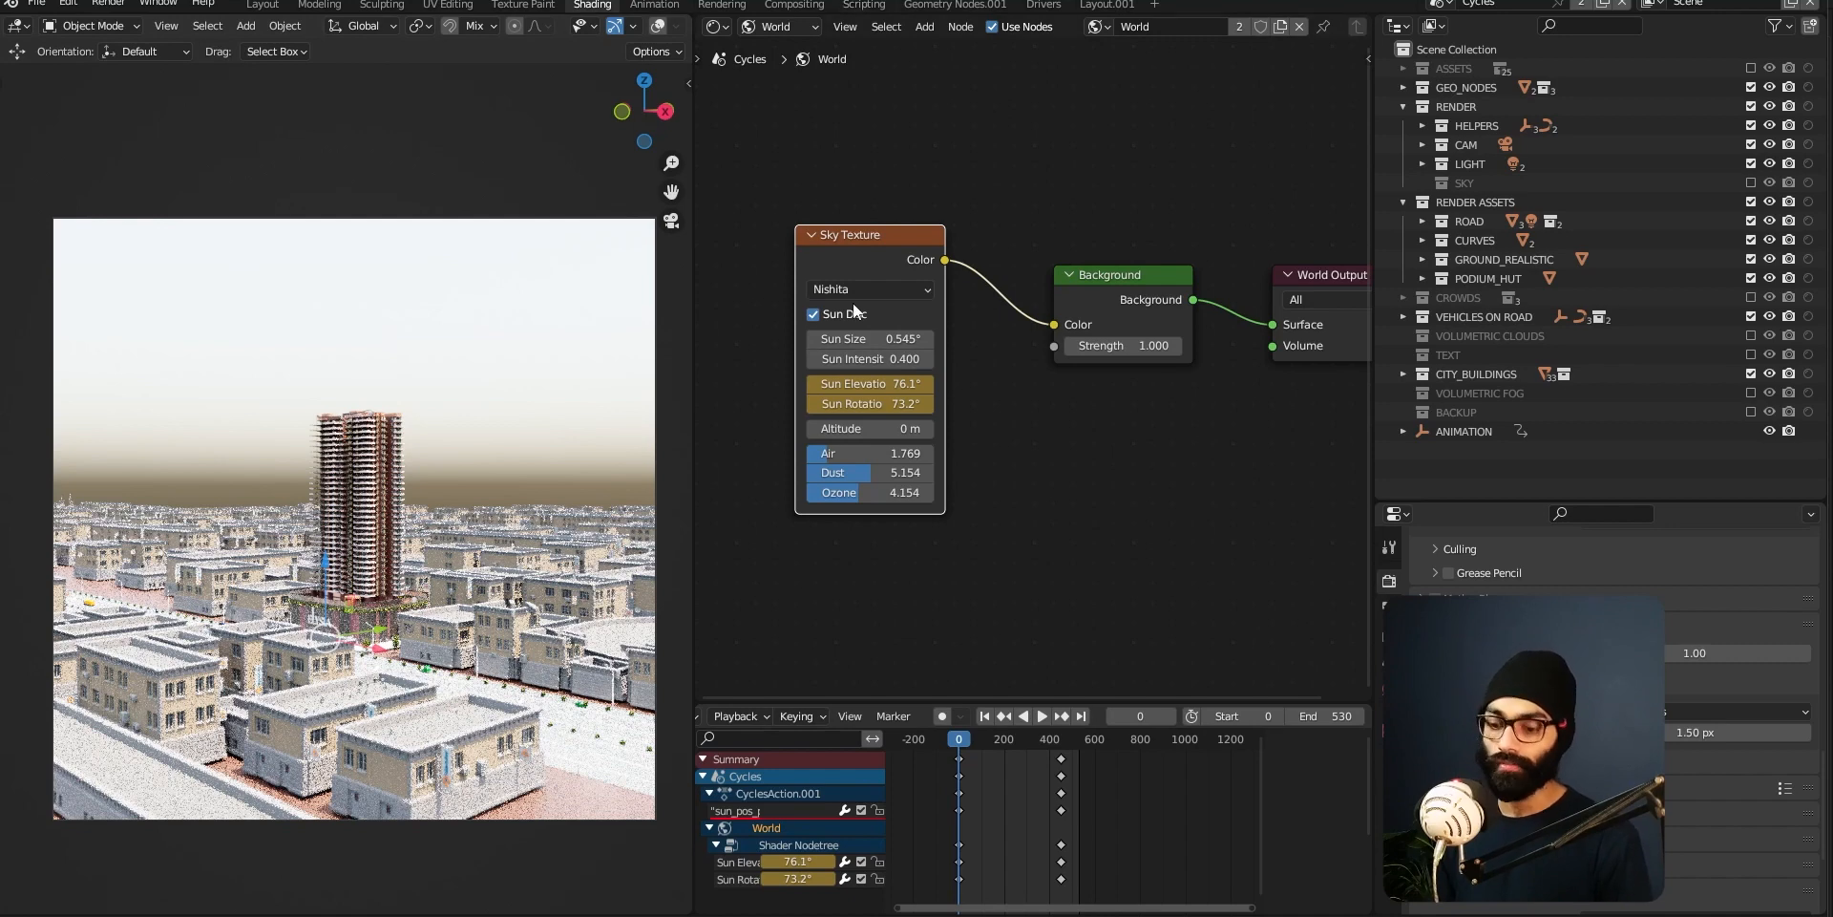
- Find and enable the Lighting: Sun Position add-on in the preferences, expand its details and close the preferences
click(821, 449)
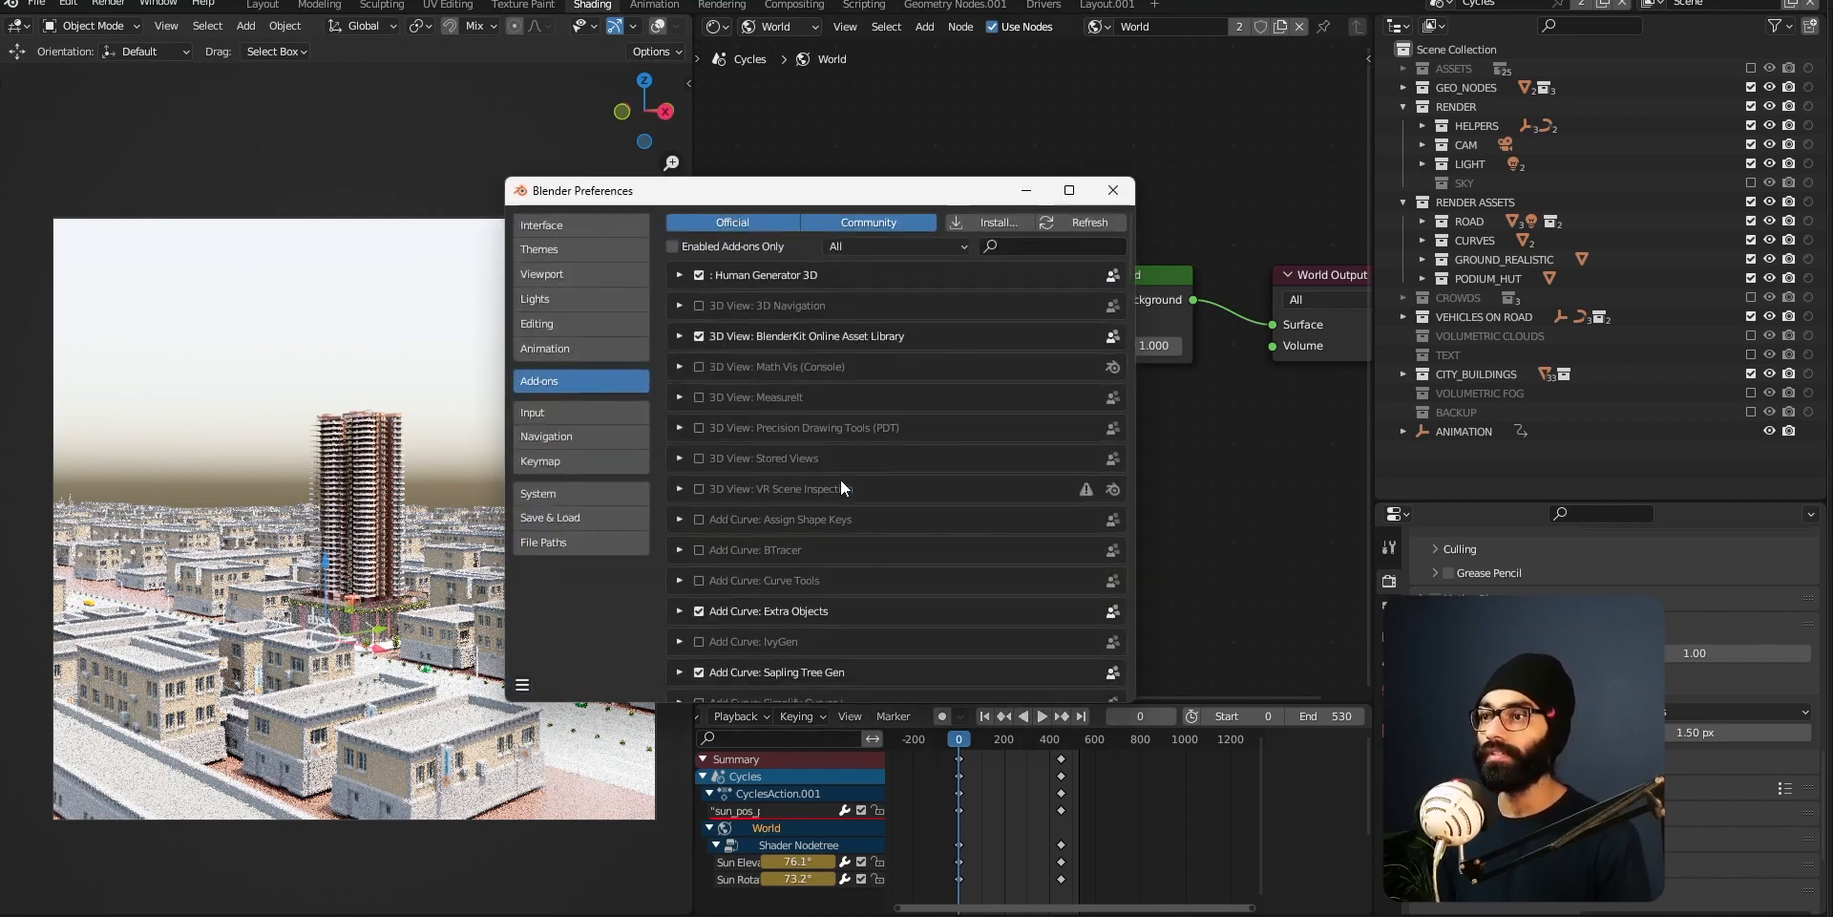
text(sun)
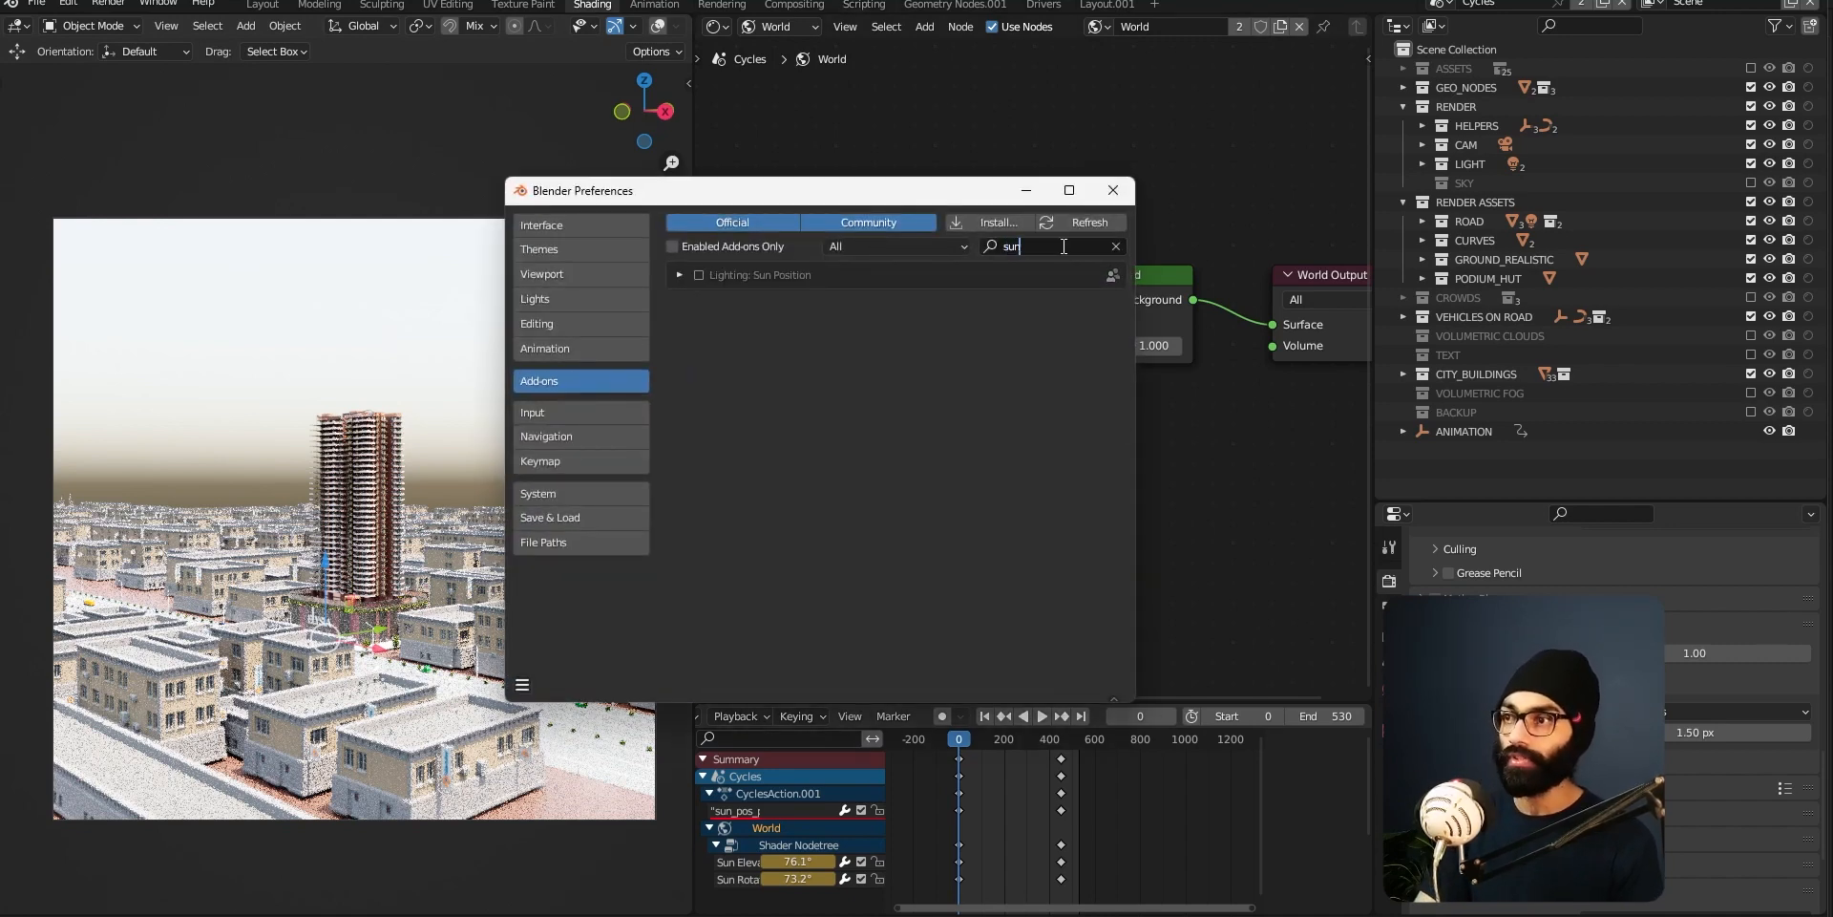
click(698, 275)
click(678, 275)
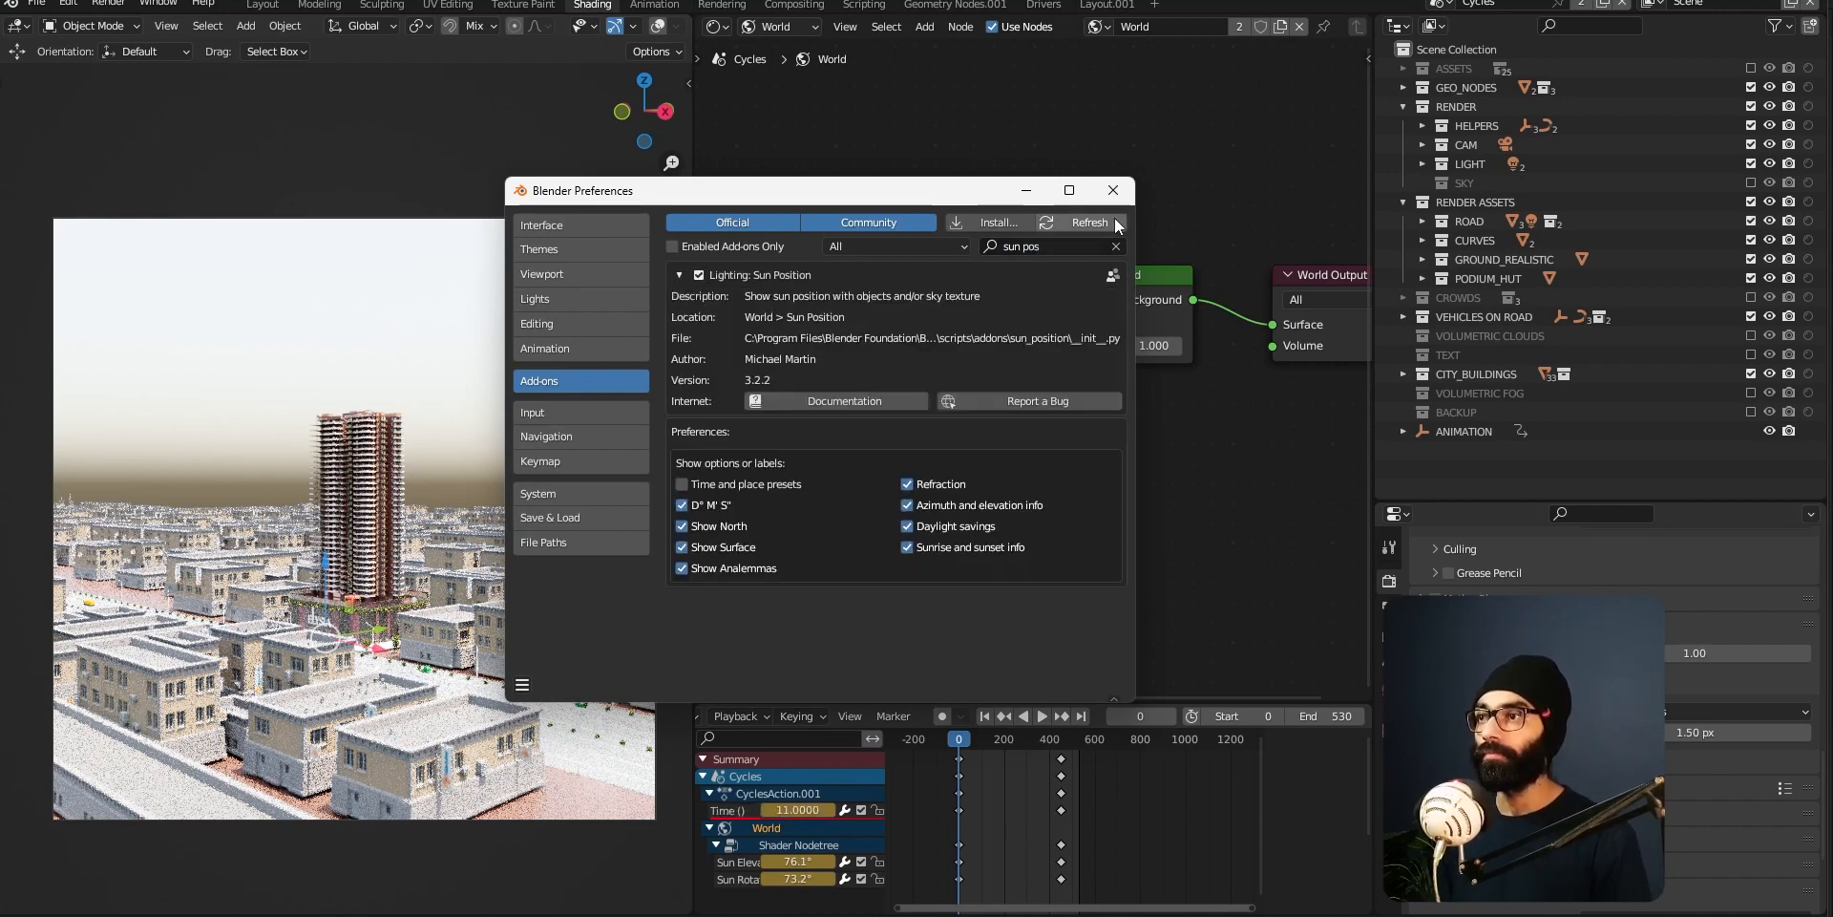
click(1114, 190)
- Open the world properties and bring up the Sun Position settings for location and time
mouse_move(874, 200)
mouse_down()
mouse_move(824, 185)
mouse_move(894, 180)
mouse_up()
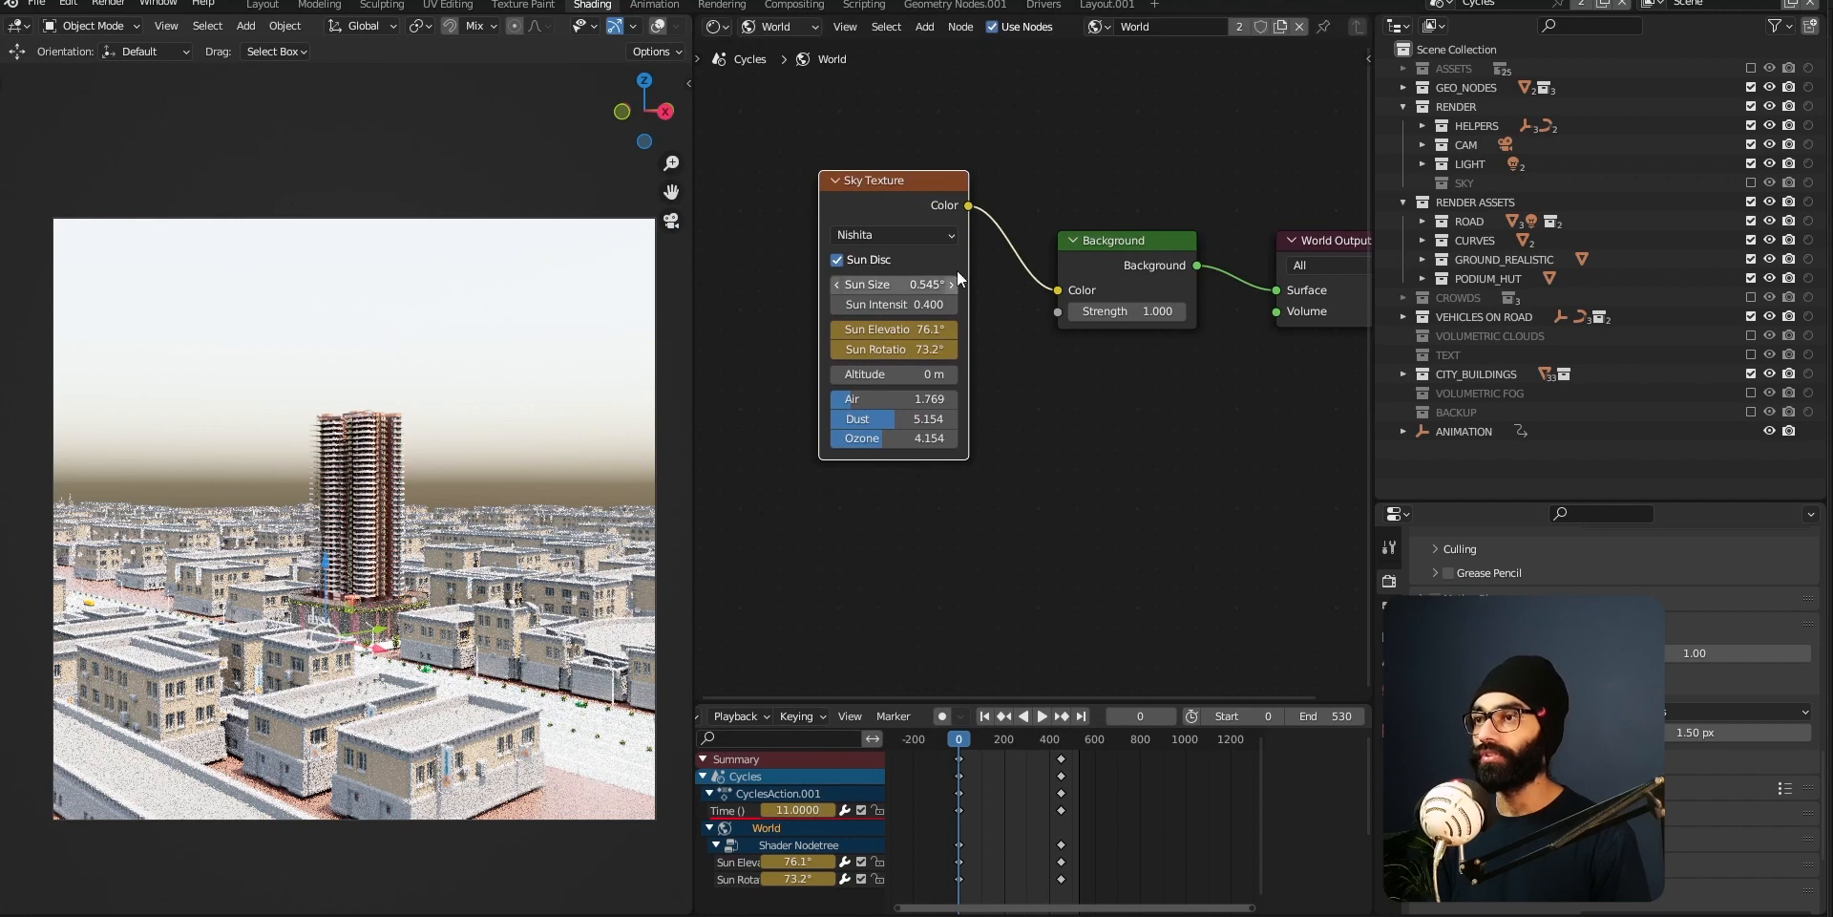
click(1389, 689)
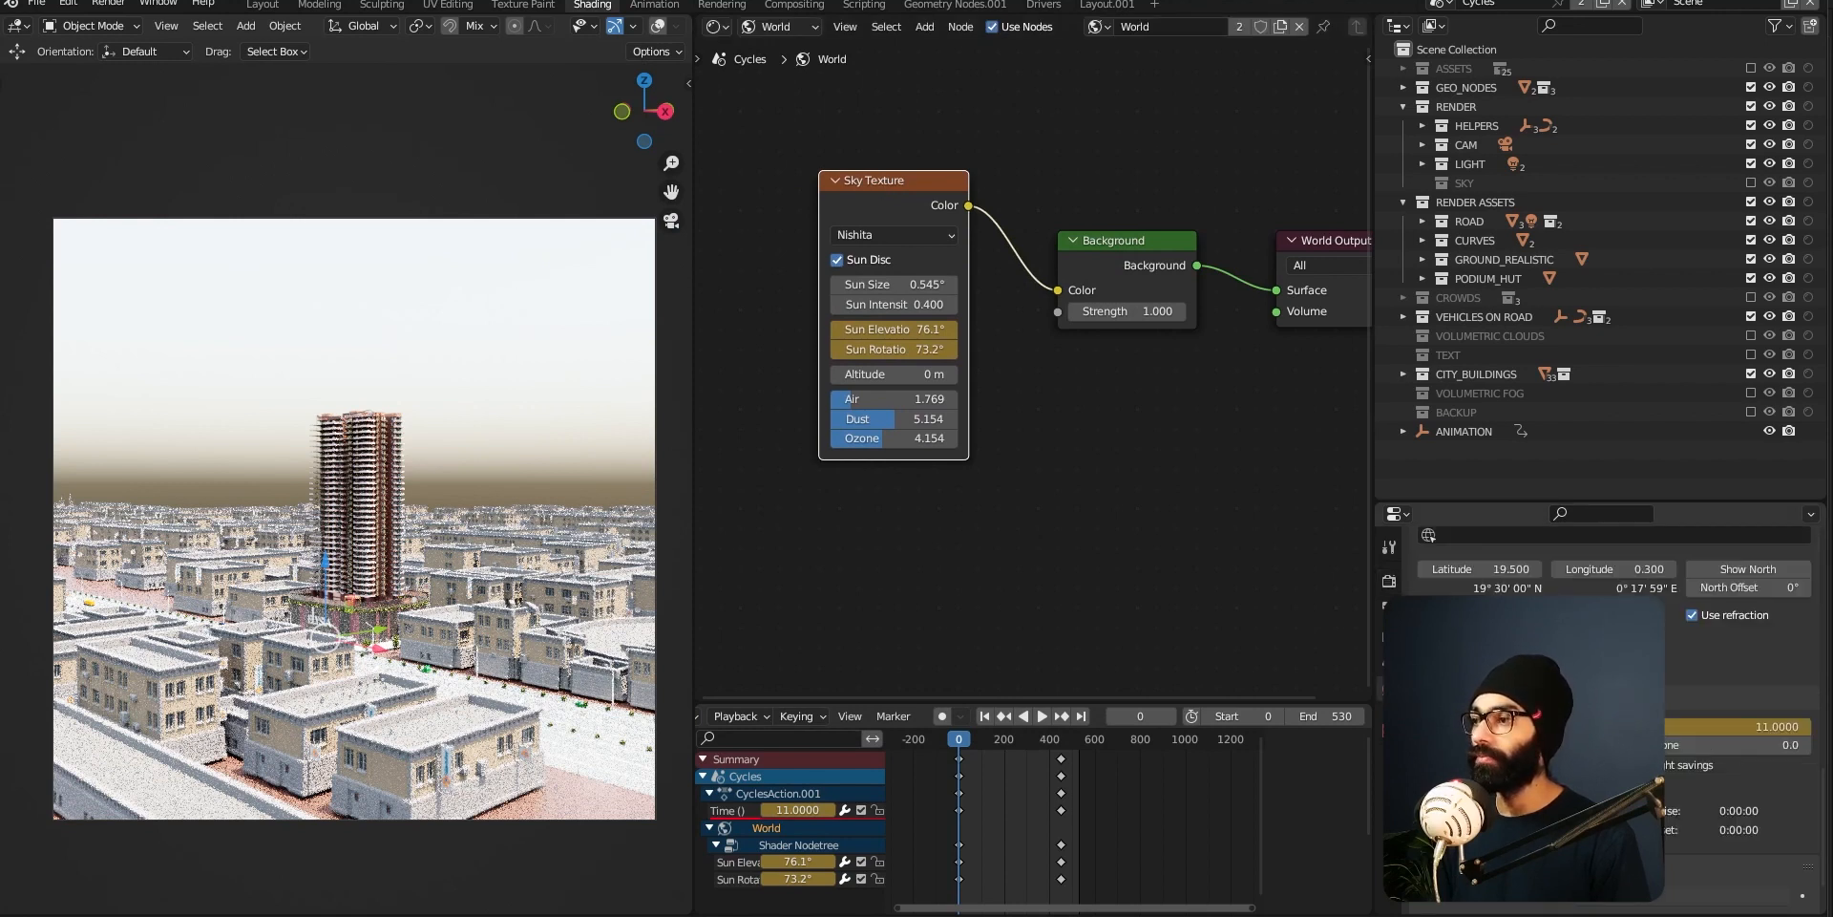
scroll(1613, 572, down, 10)
scroll(1614, 573, up, 5)
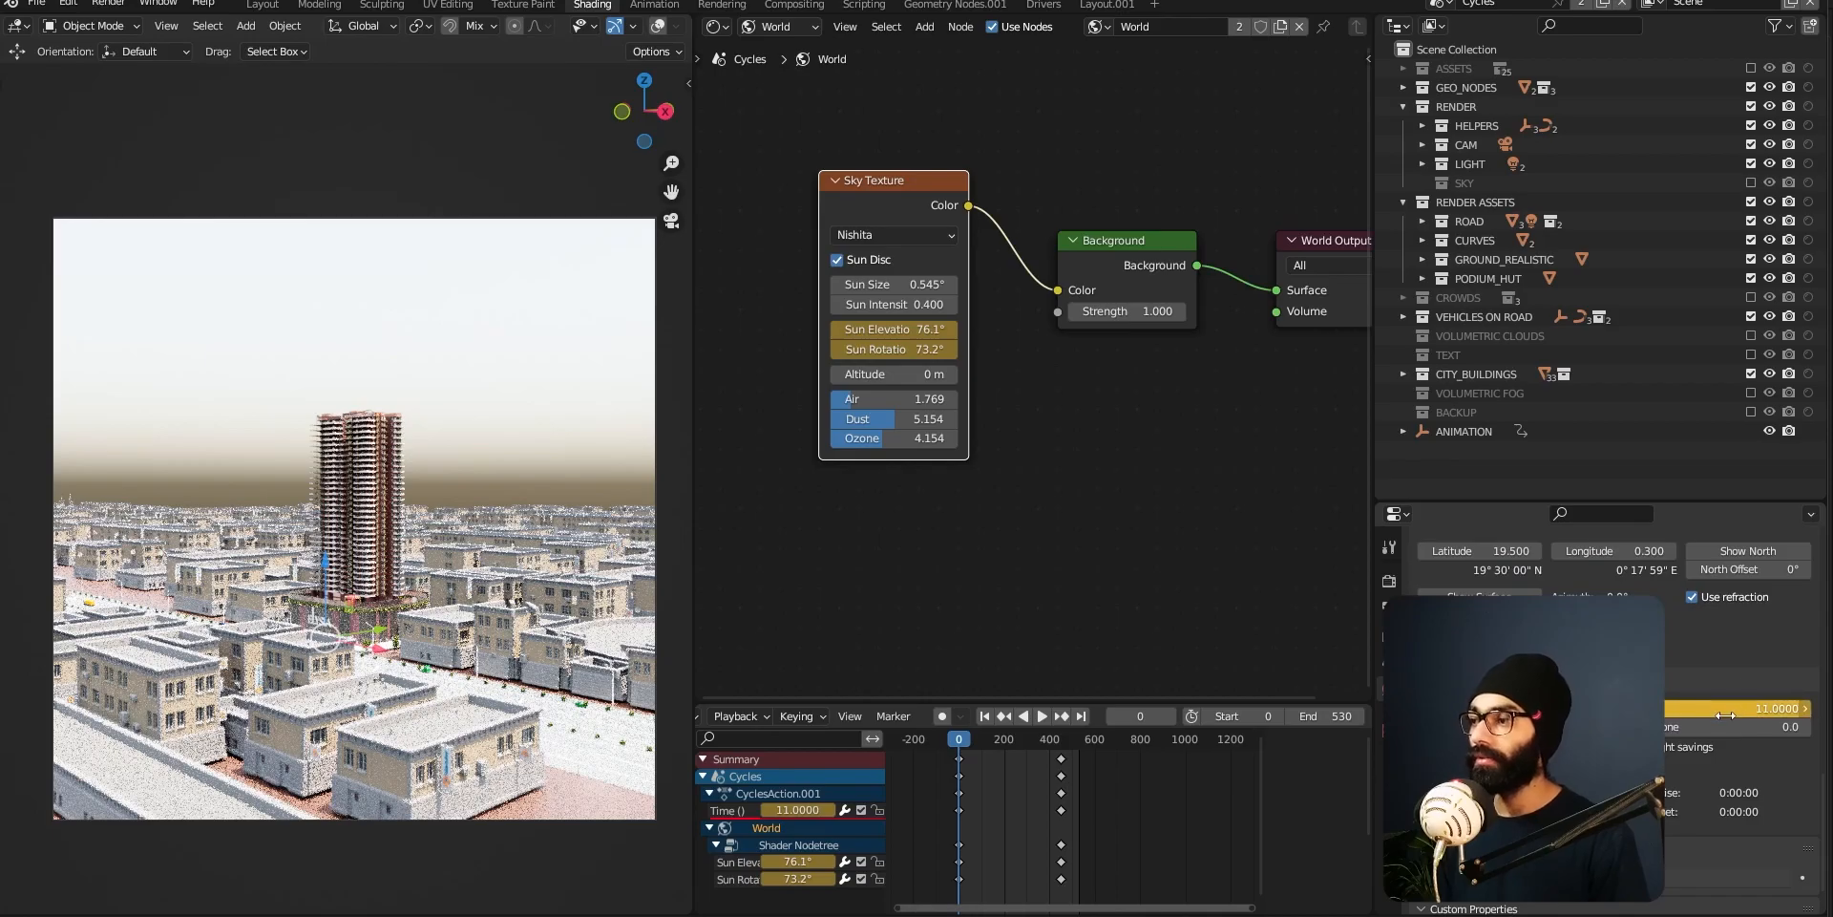
- Try Sun Position times of 4.59, 18.57 and 19.01 at frame 0, and undo the time changes
drag(1734, 707, 1625, 708)
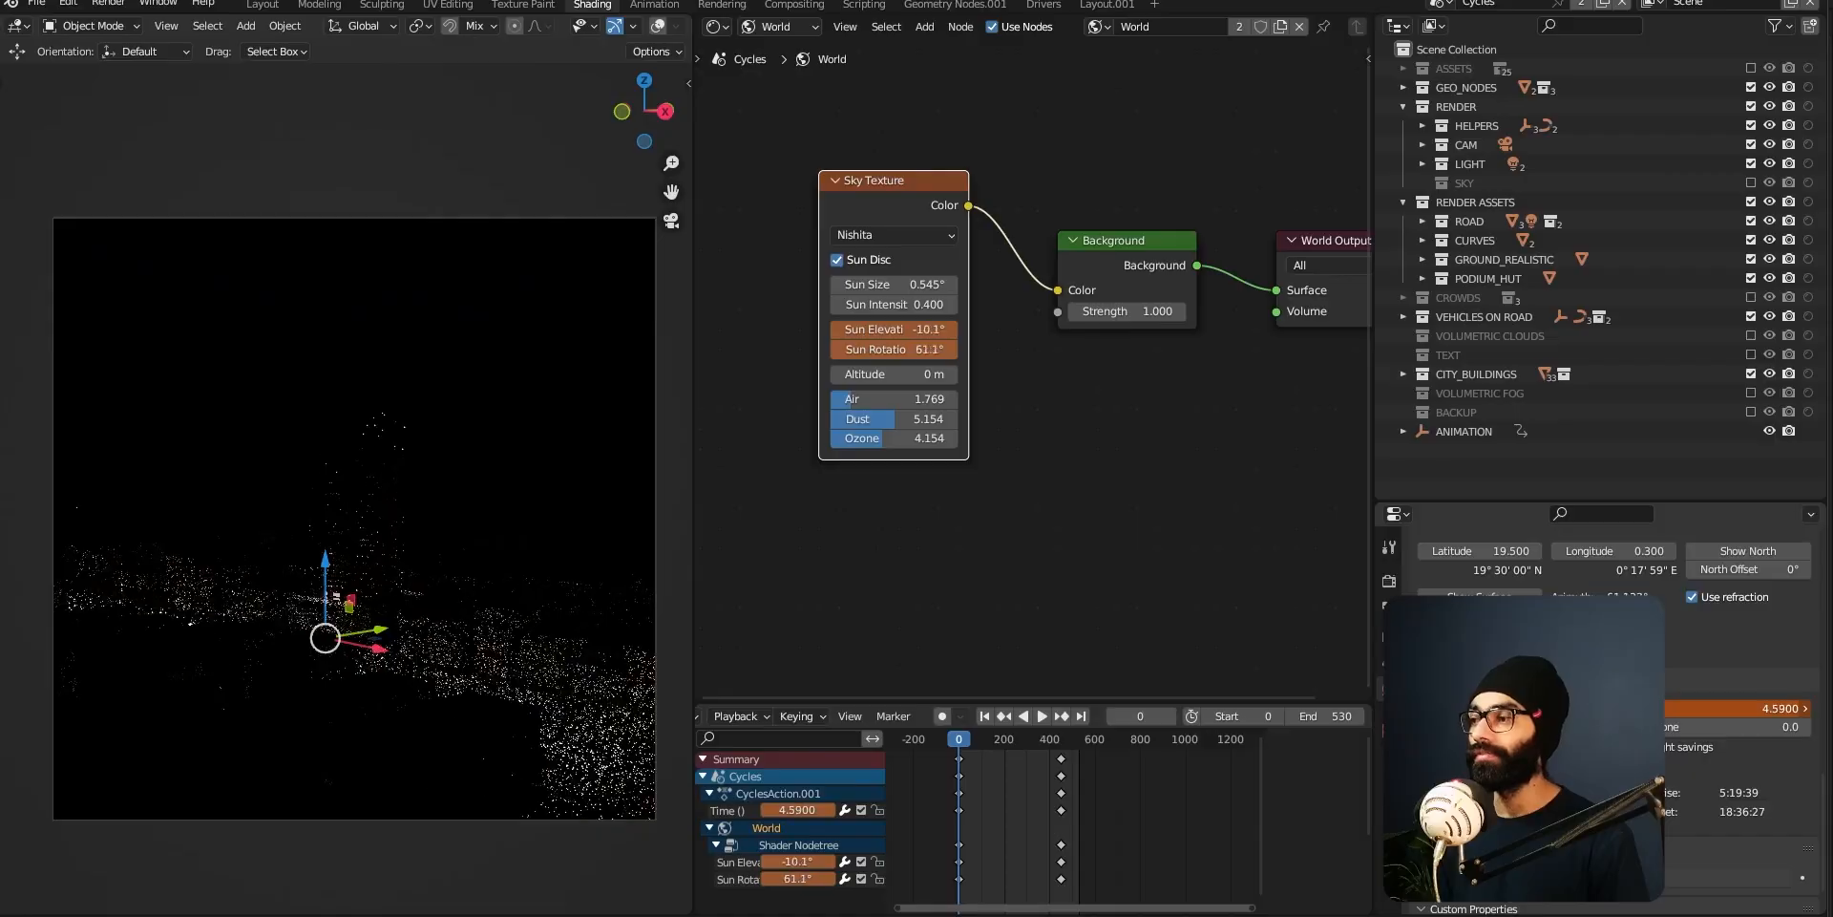
drag(1671, 707, 1776, 708)
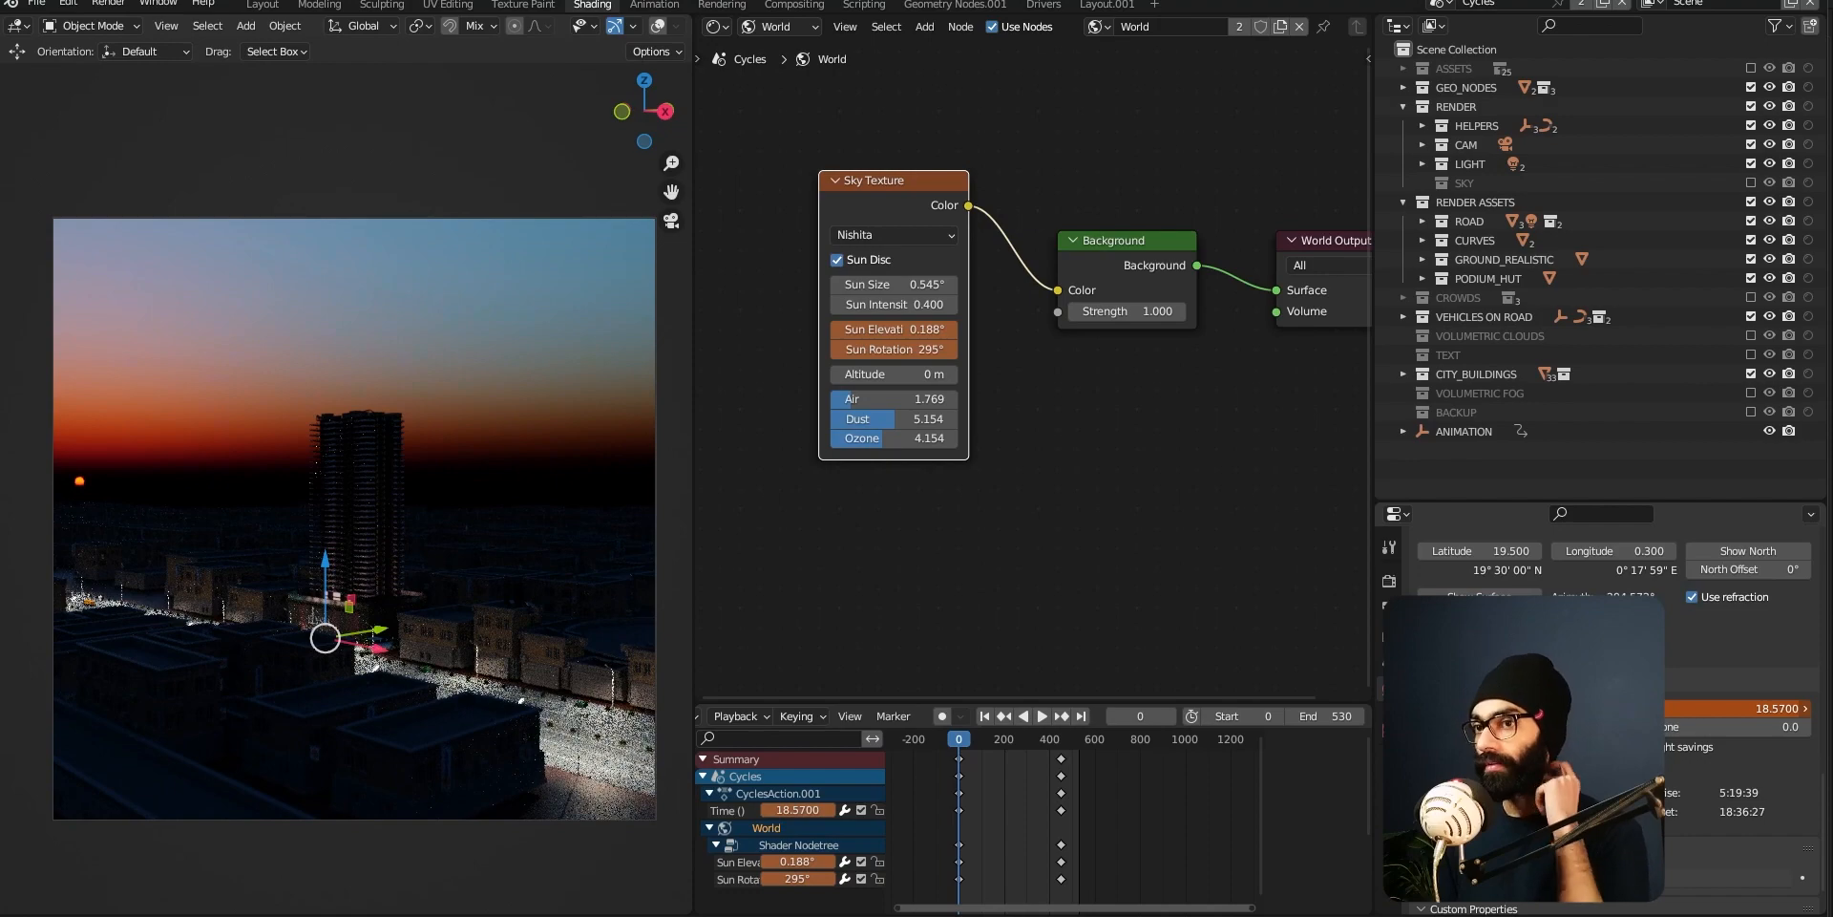
drag(1777, 707, 1785, 707)
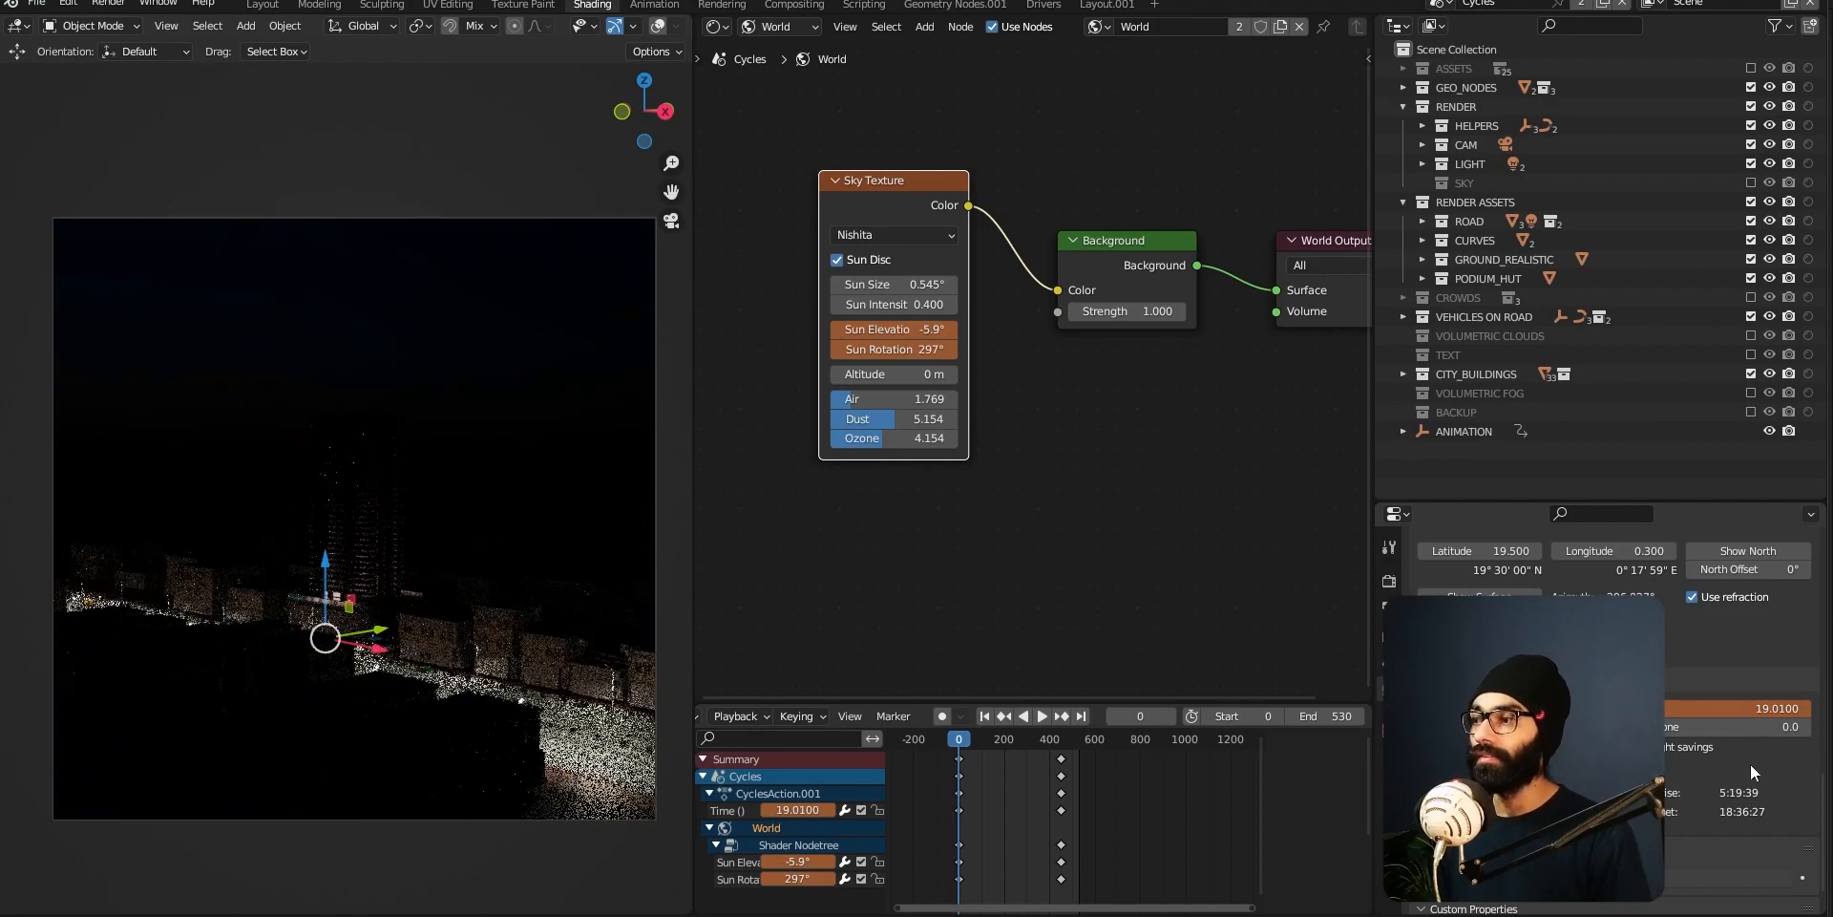
key(ctrl+z)
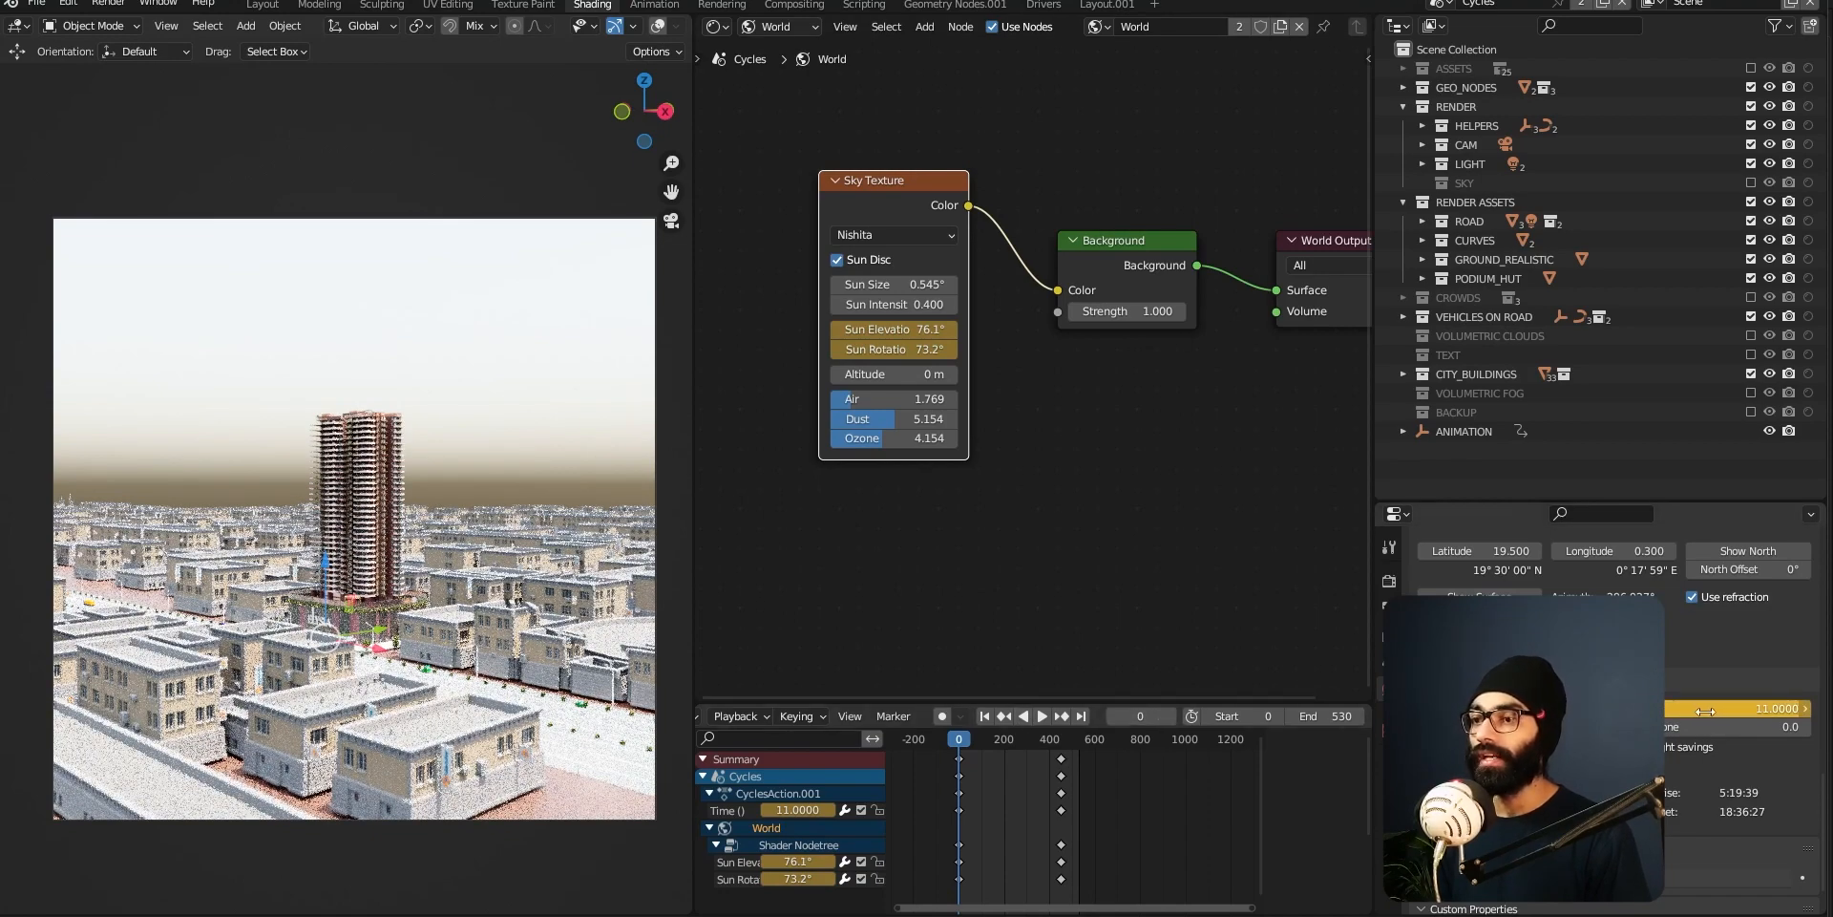
- Scrub the animation to the keyframe at frame 454 and return to frame 0 to compare the Sun Position times
drag(958, 743, 1061, 747)
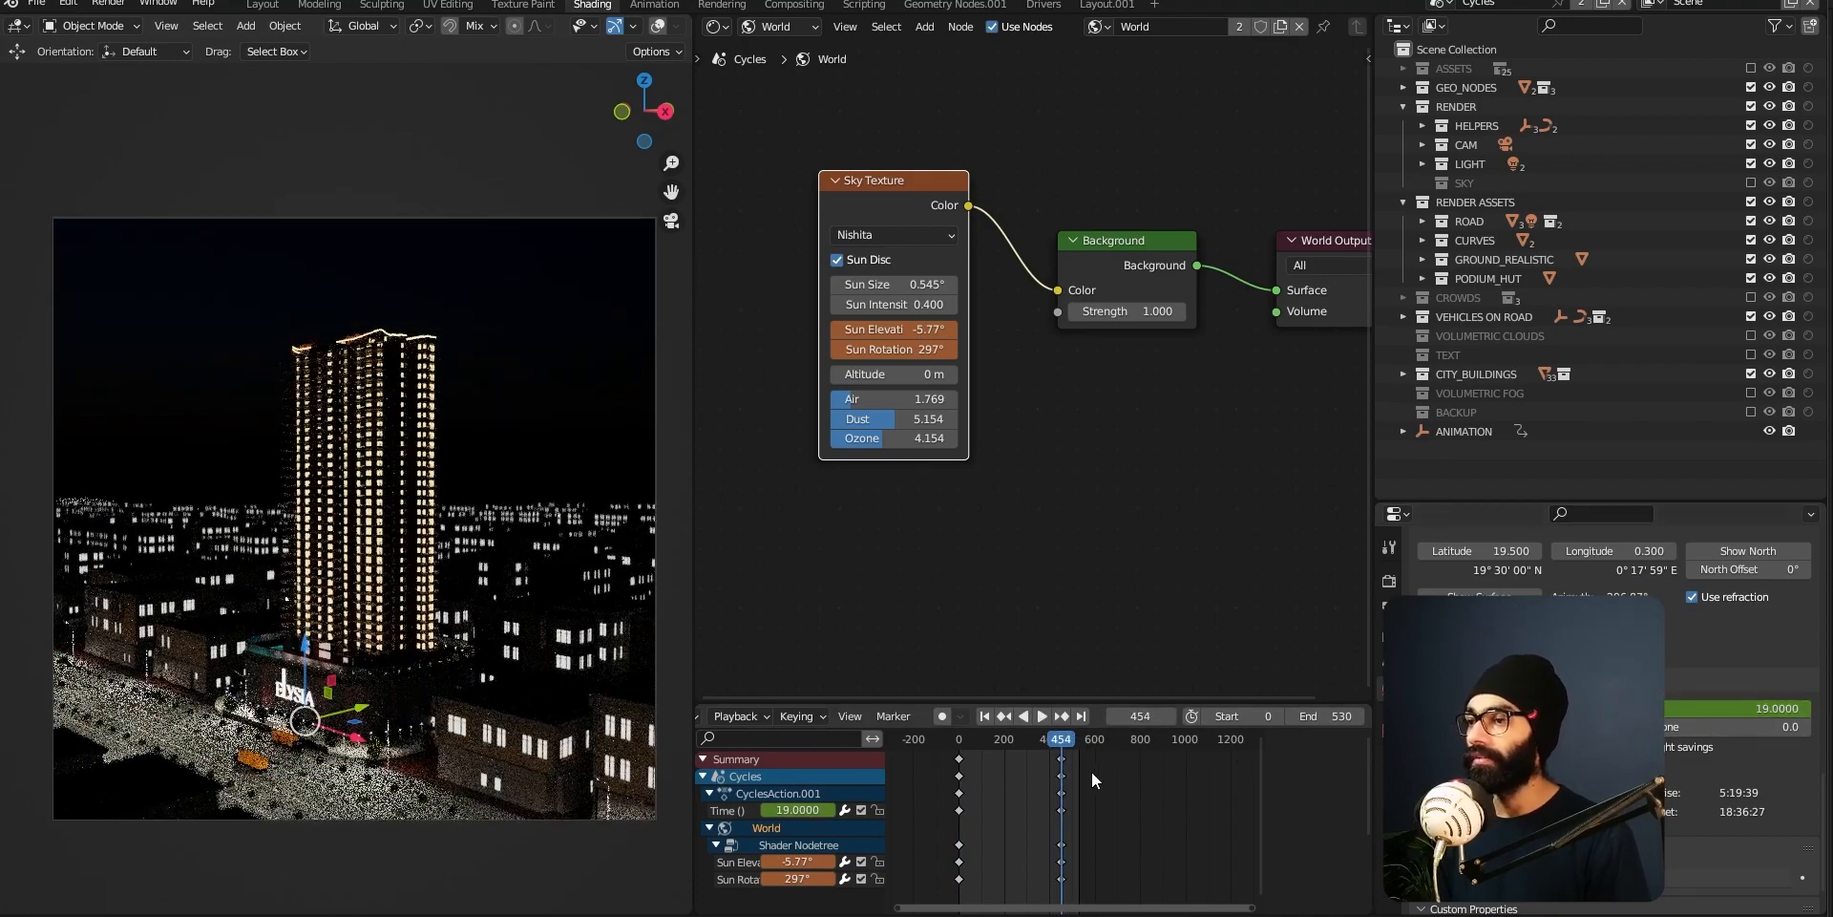
key(shift+Left)
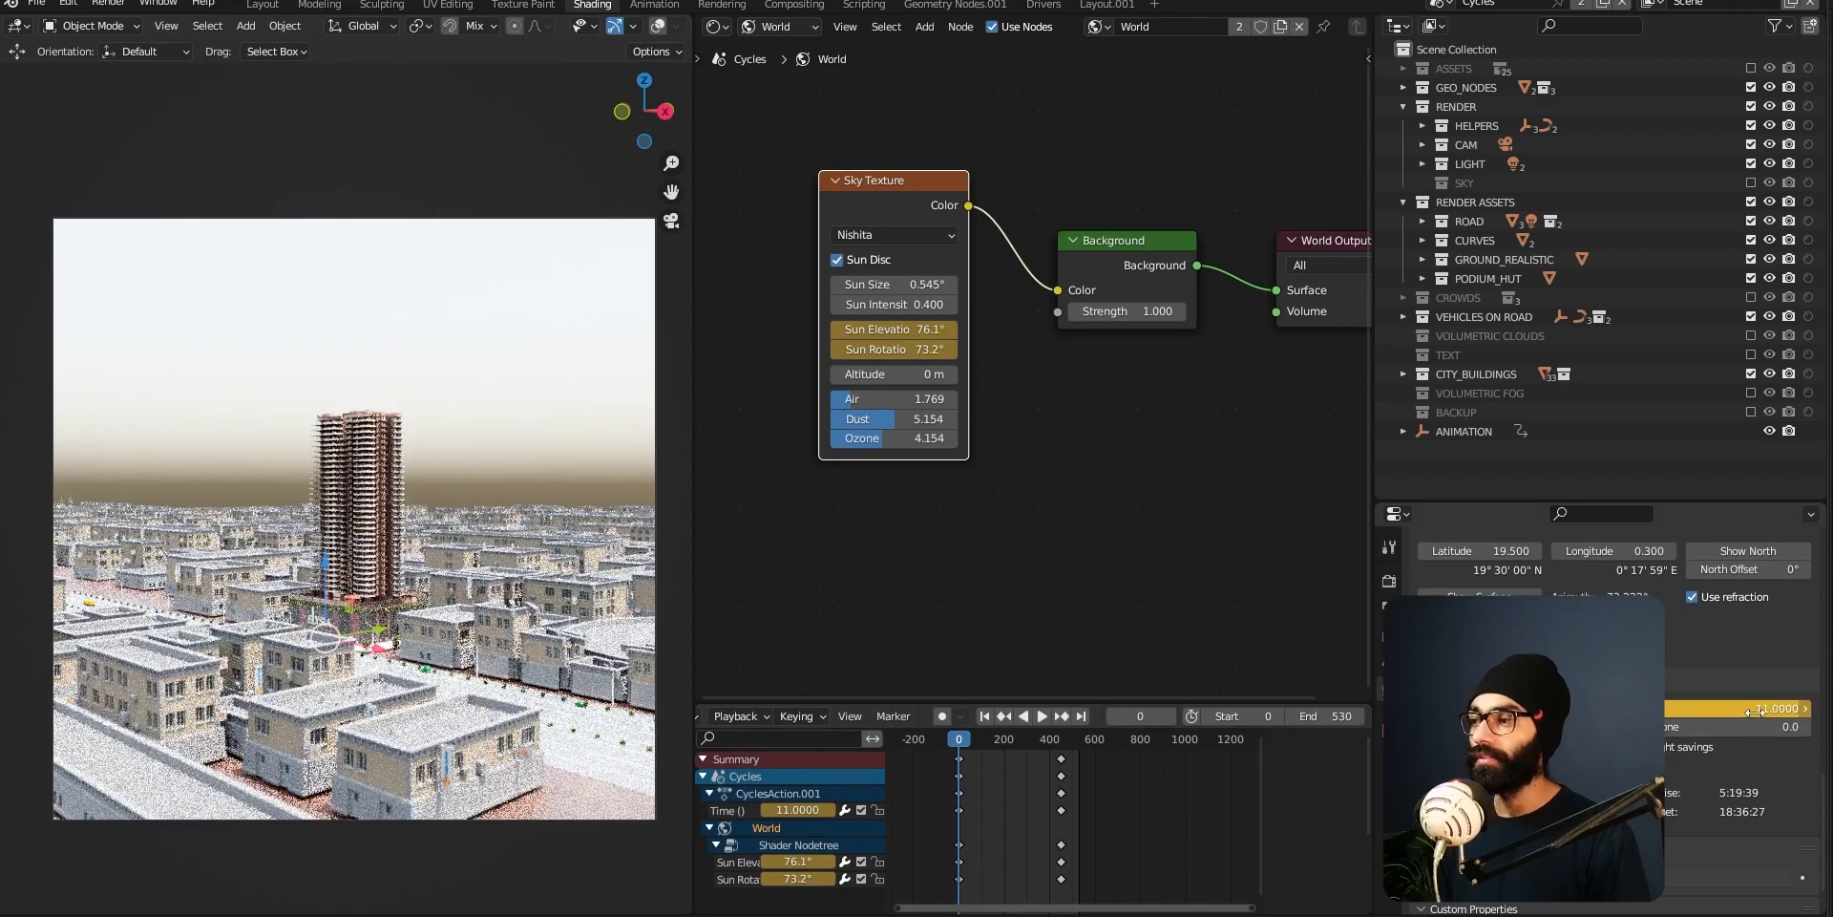
mouse_move(960, 743)
mouse_down()
mouse_move(1062, 741)
mouse_move(936, 741)
mouse_move(958, 740)
mouse_up()
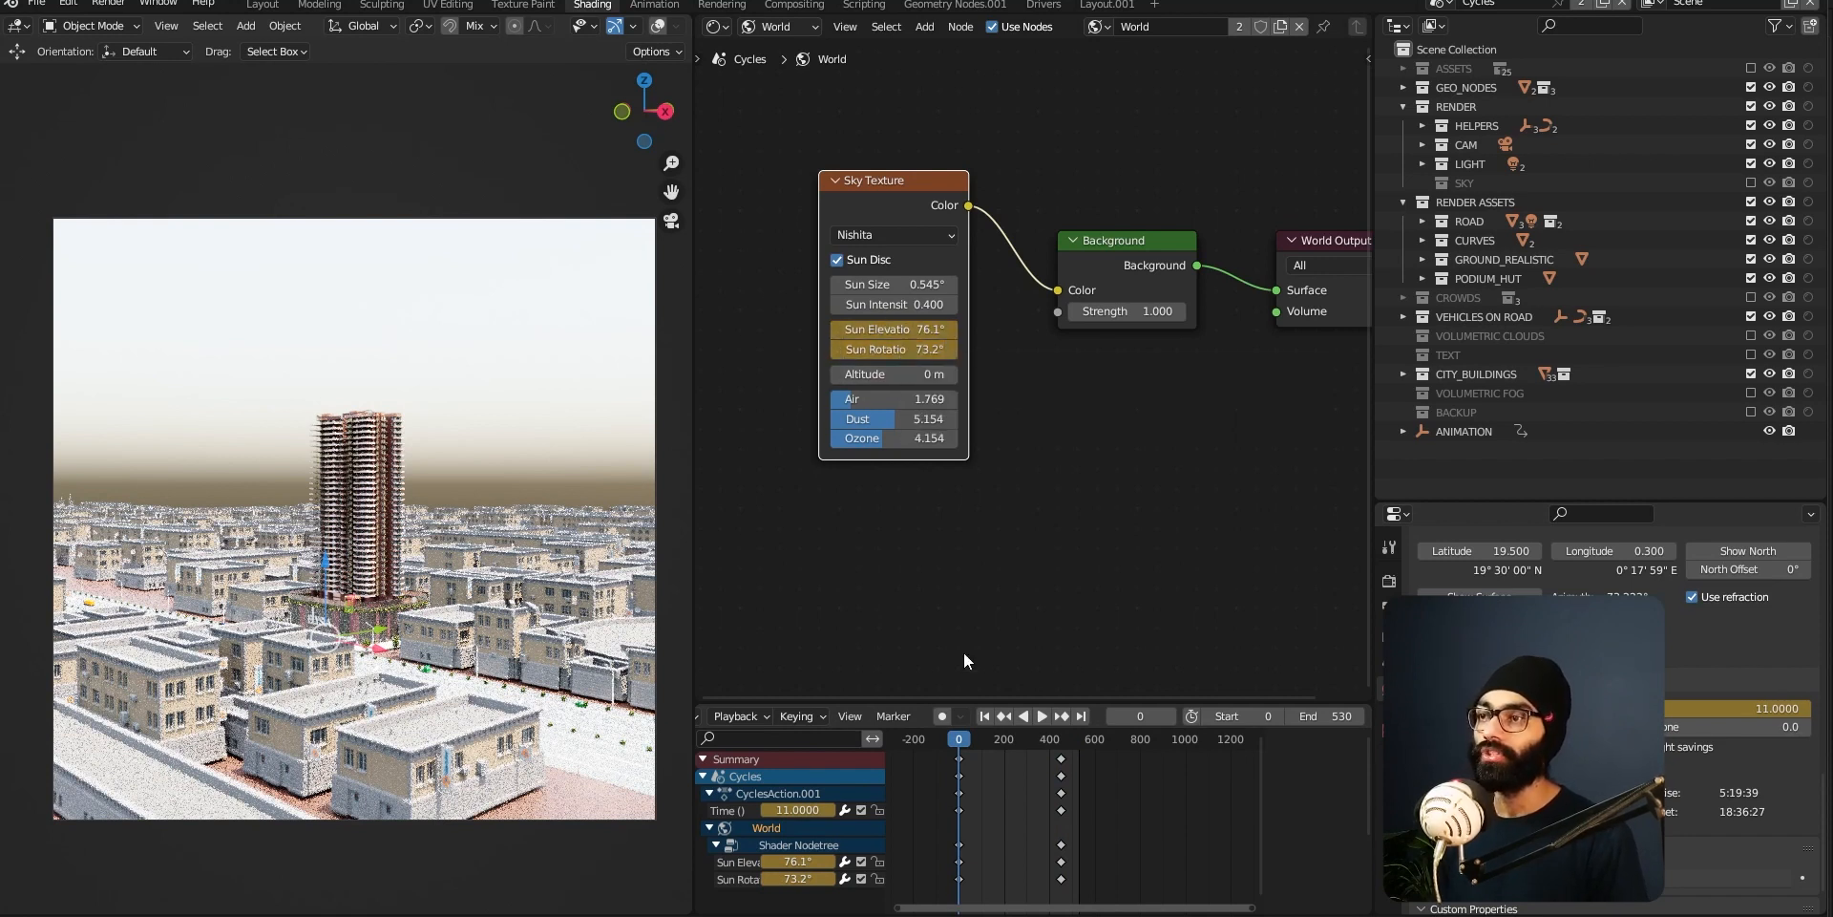
- Disable the Lighting: Sun Position add-on in the preferences and close the preferences
scroll(973, 363, up, 2)
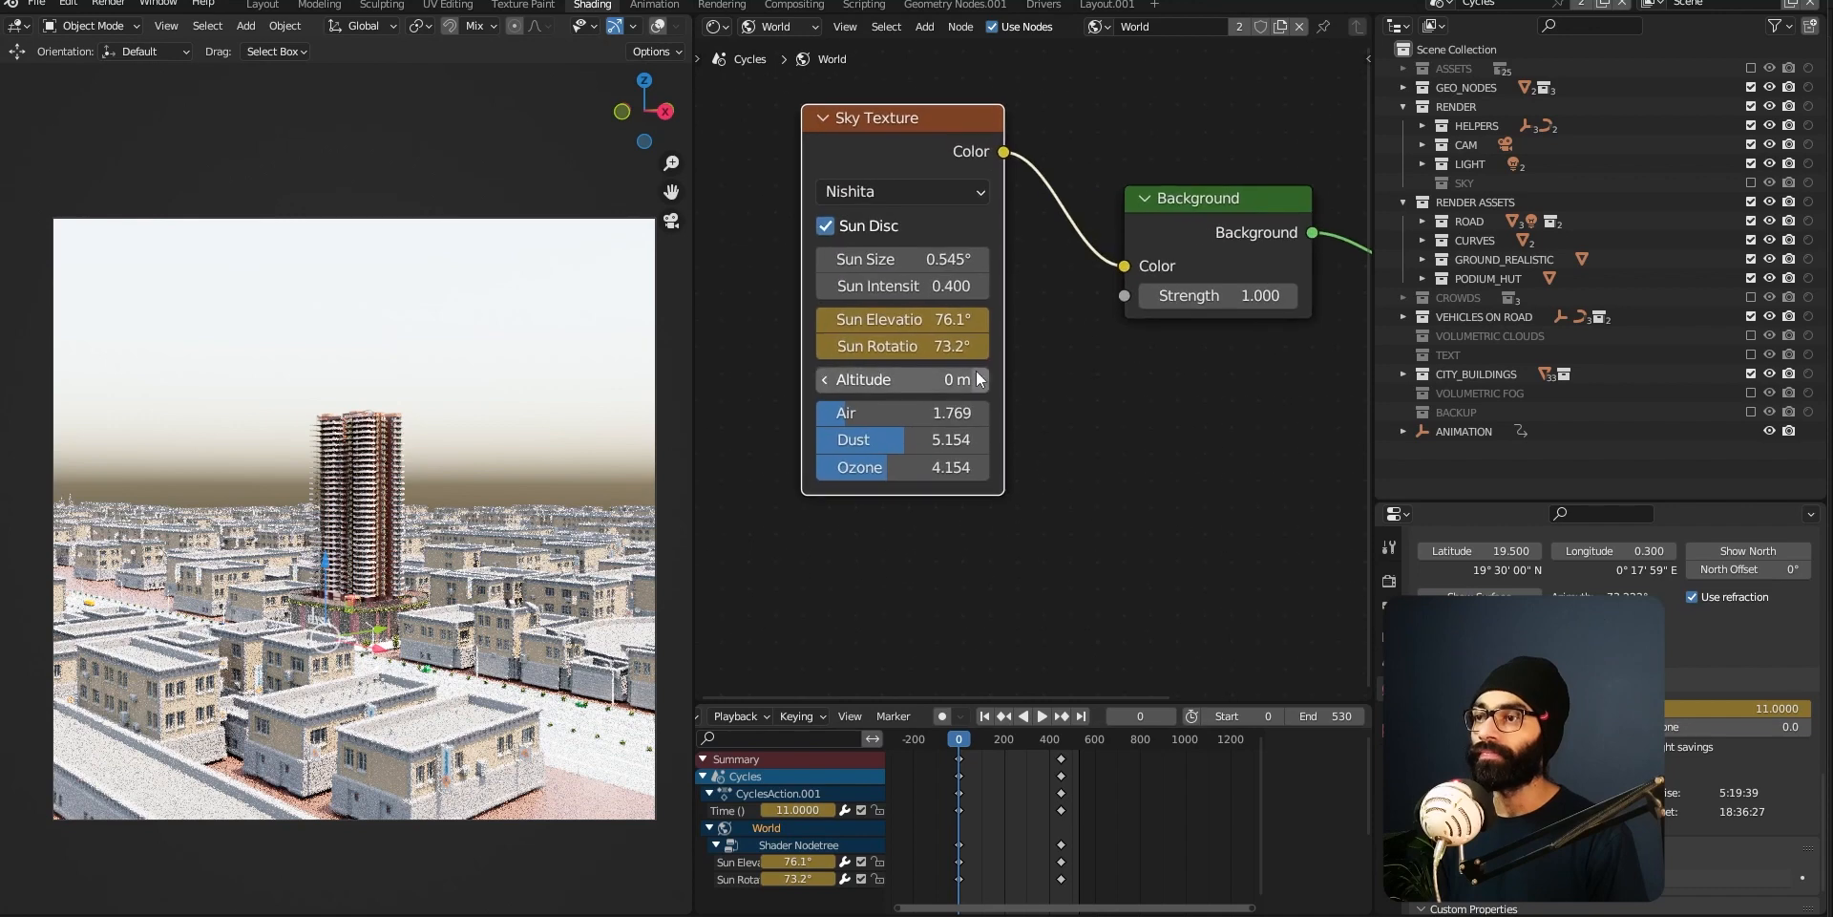
key(F4)
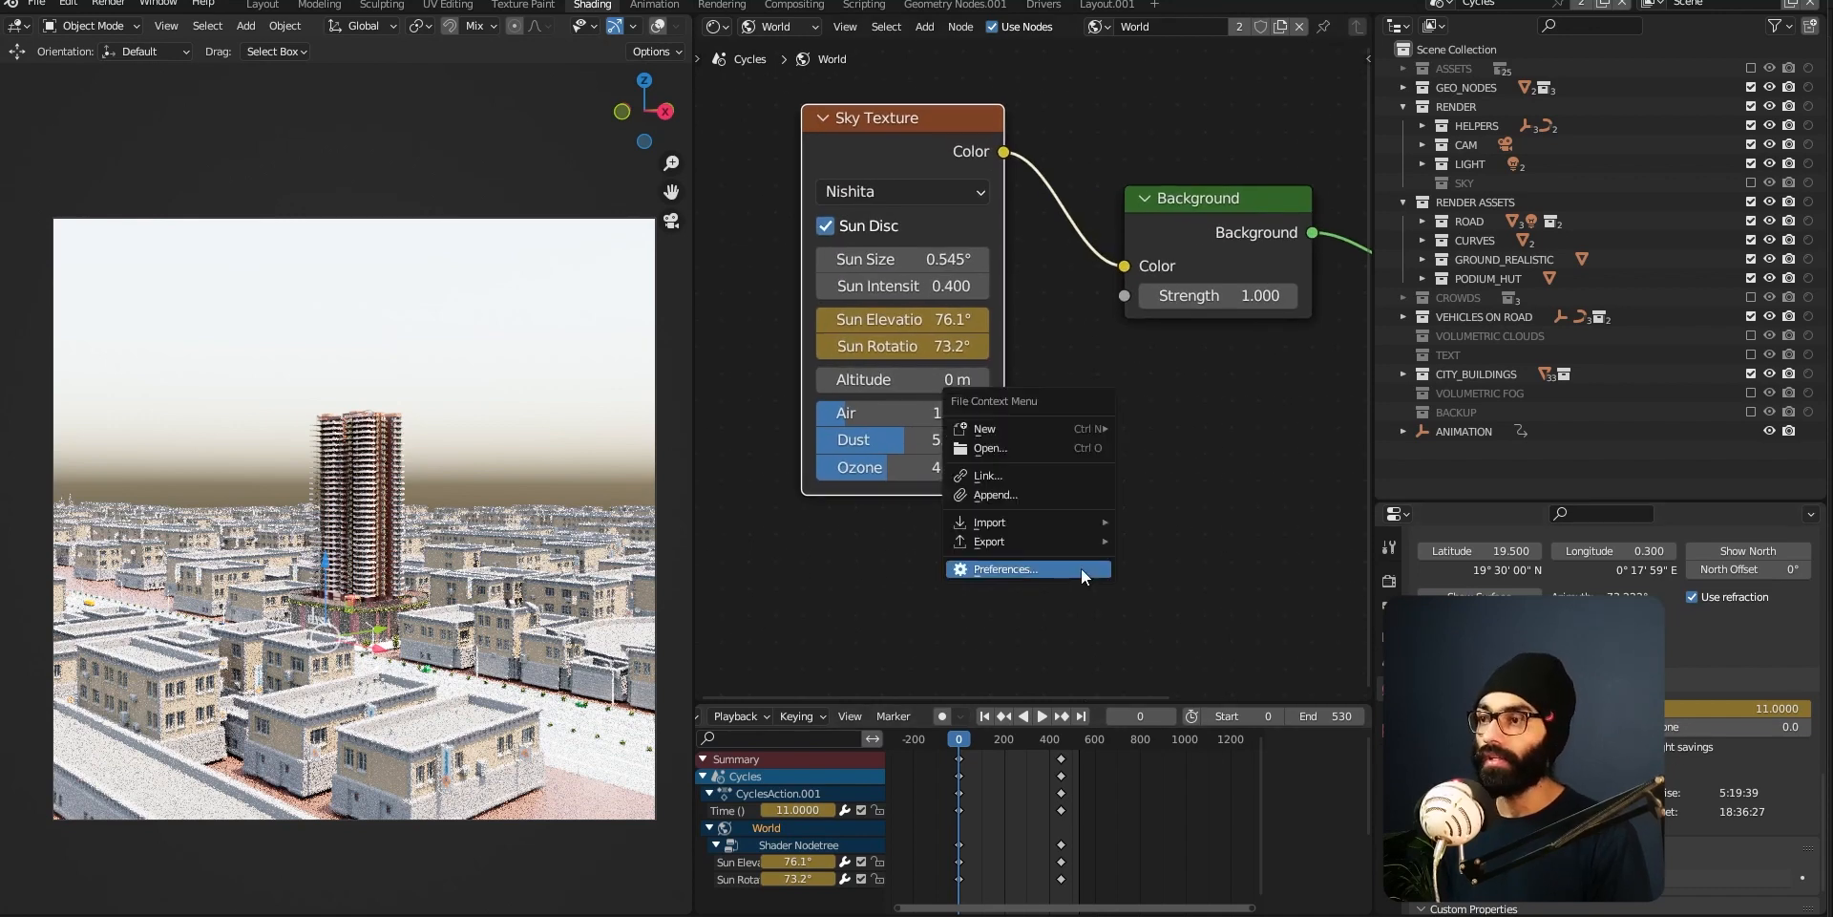
click(1081, 569)
click(960, 389)
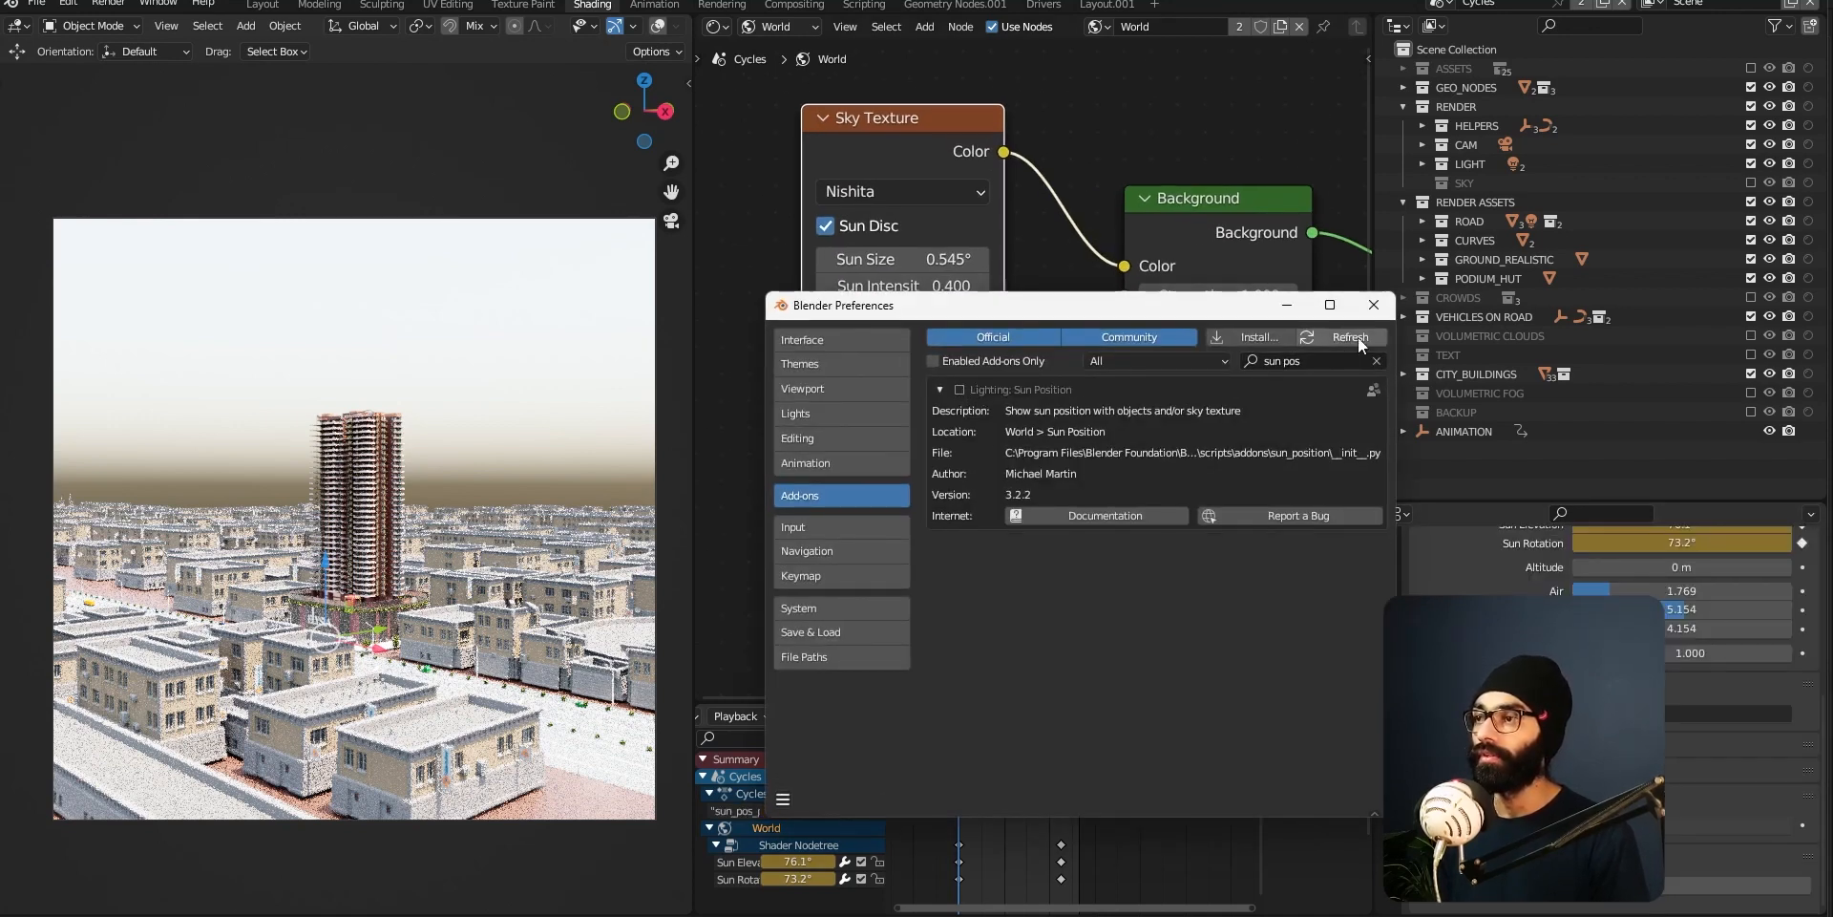
click(1374, 306)
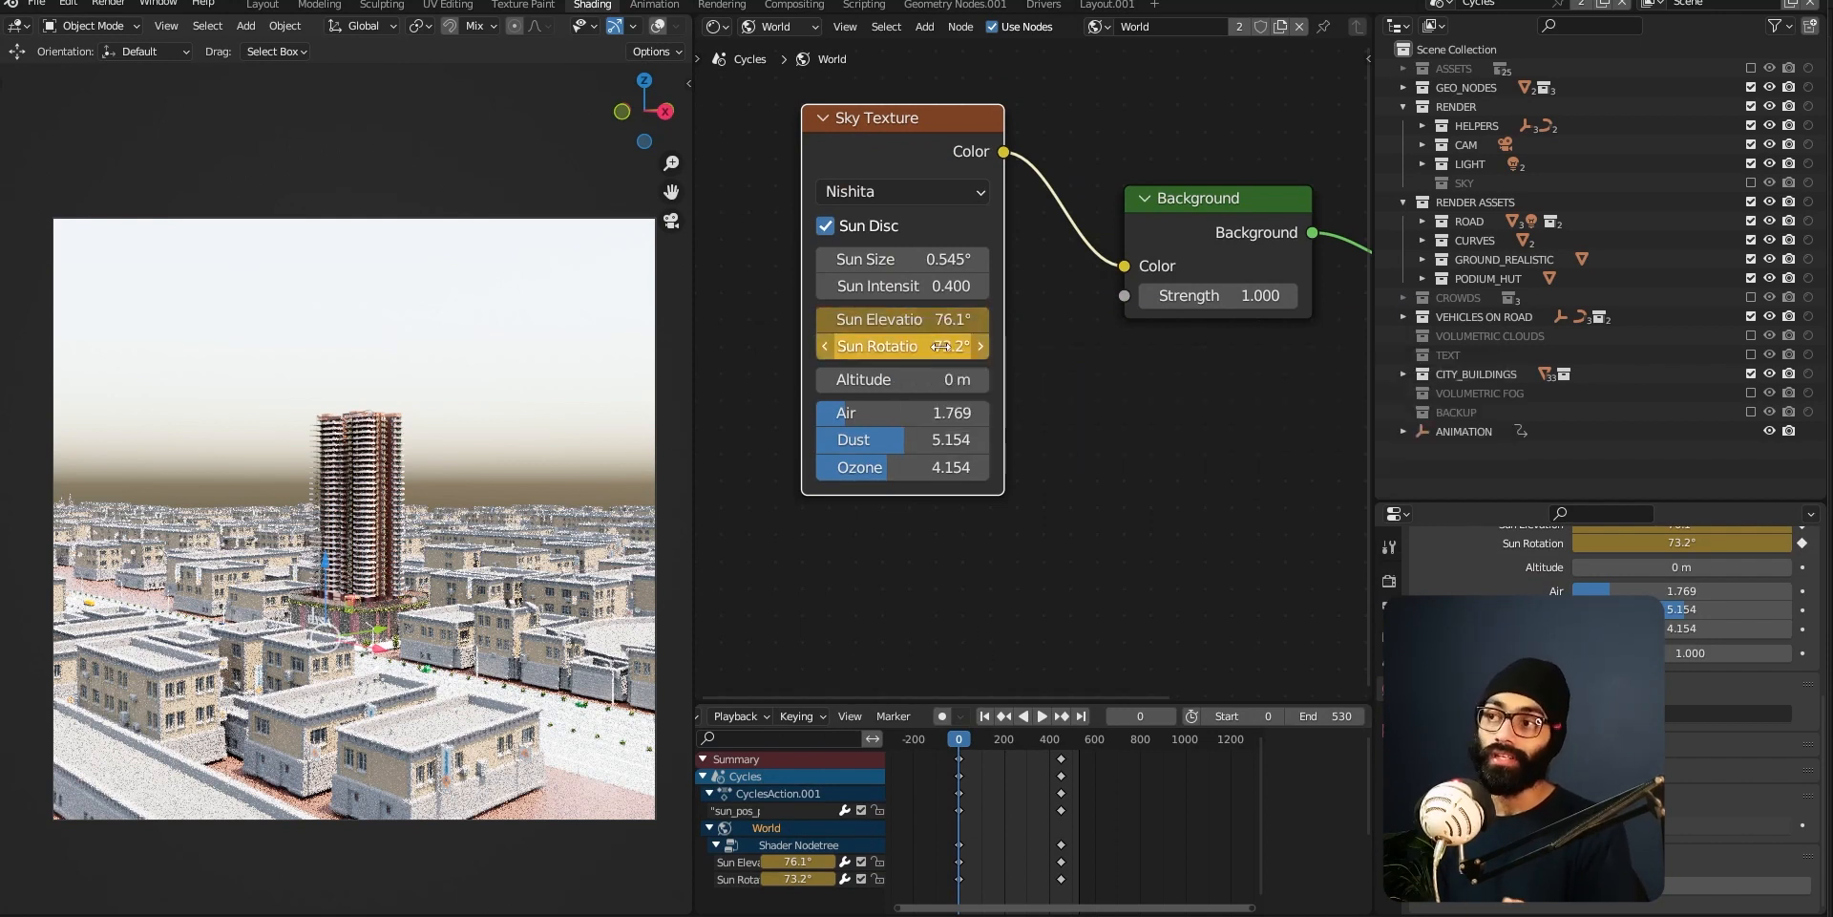
- Scrub the timeline between frame 0 and frame 454 to check the keyframed sun elevation and rotation of the Sky Texture
click(962, 741)
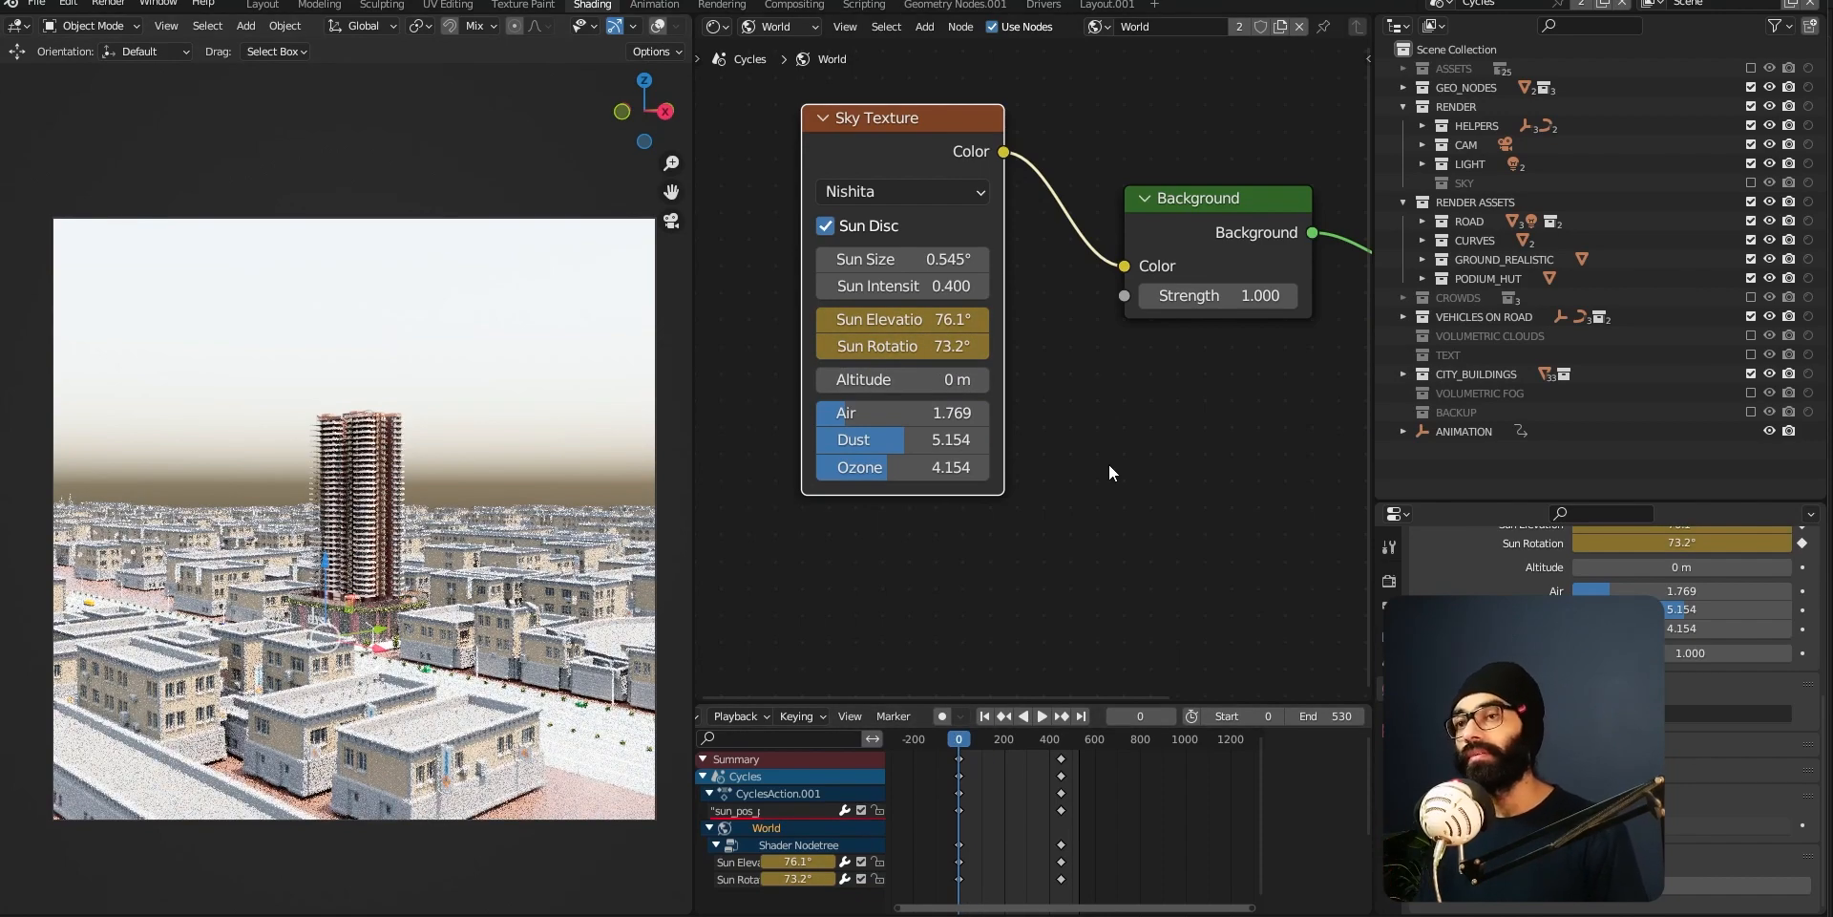
drag(961, 742, 987, 749)
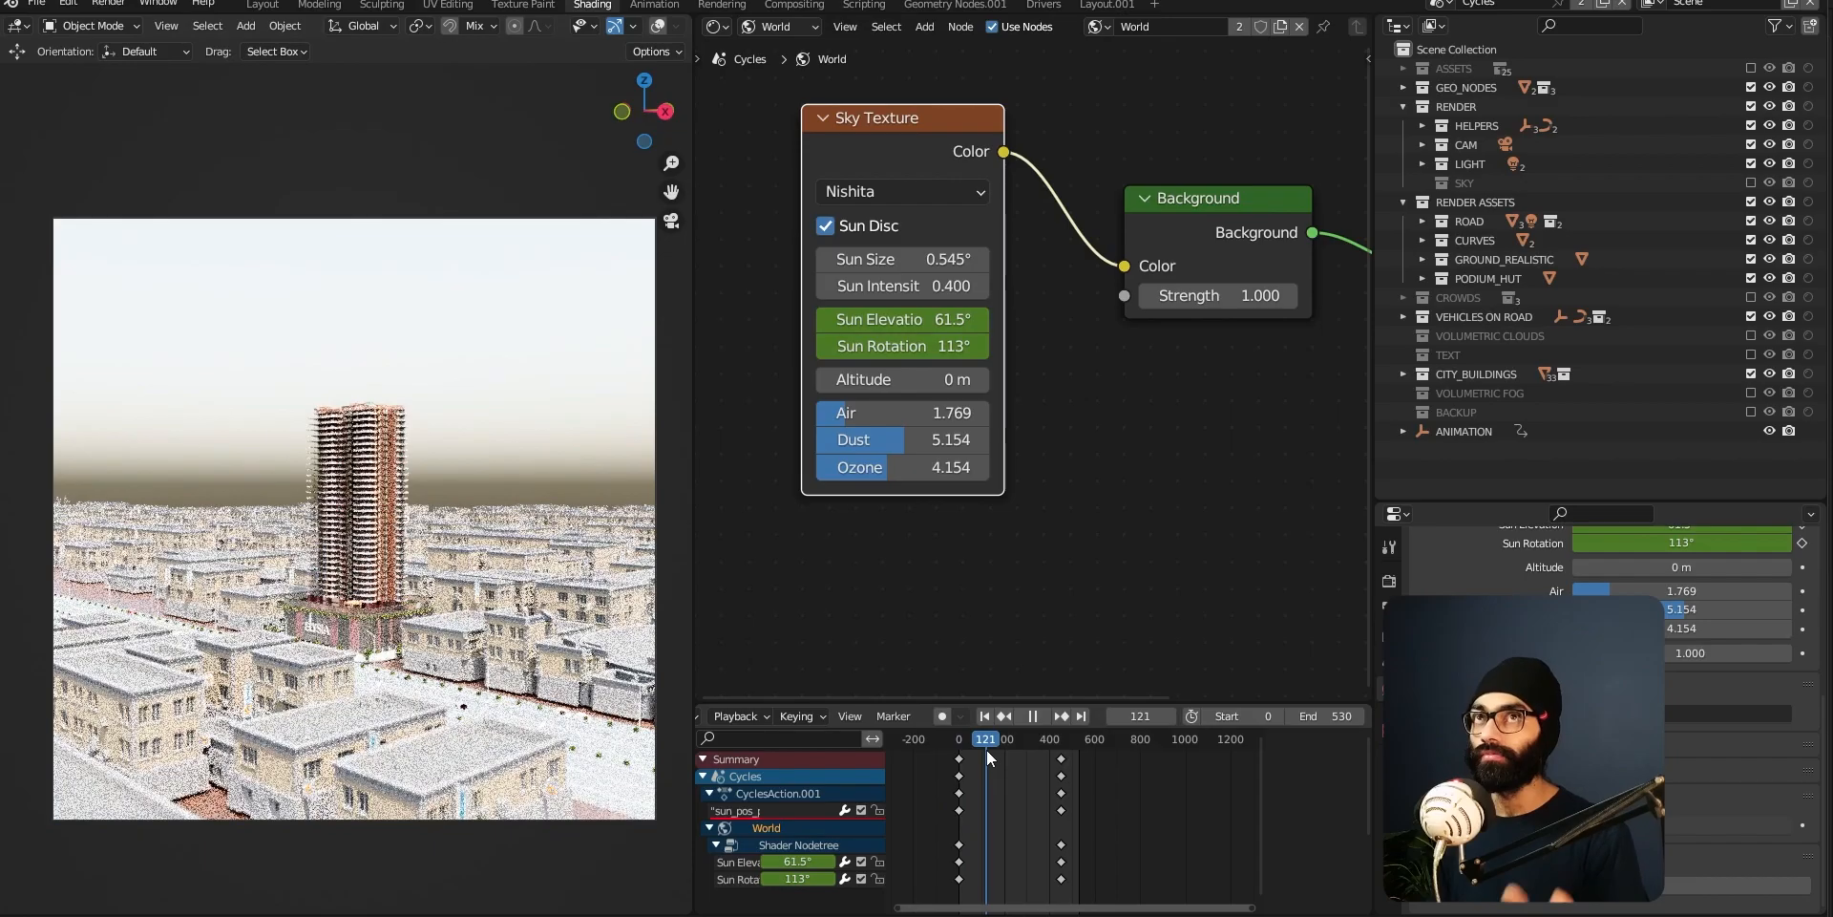
click(960, 749)
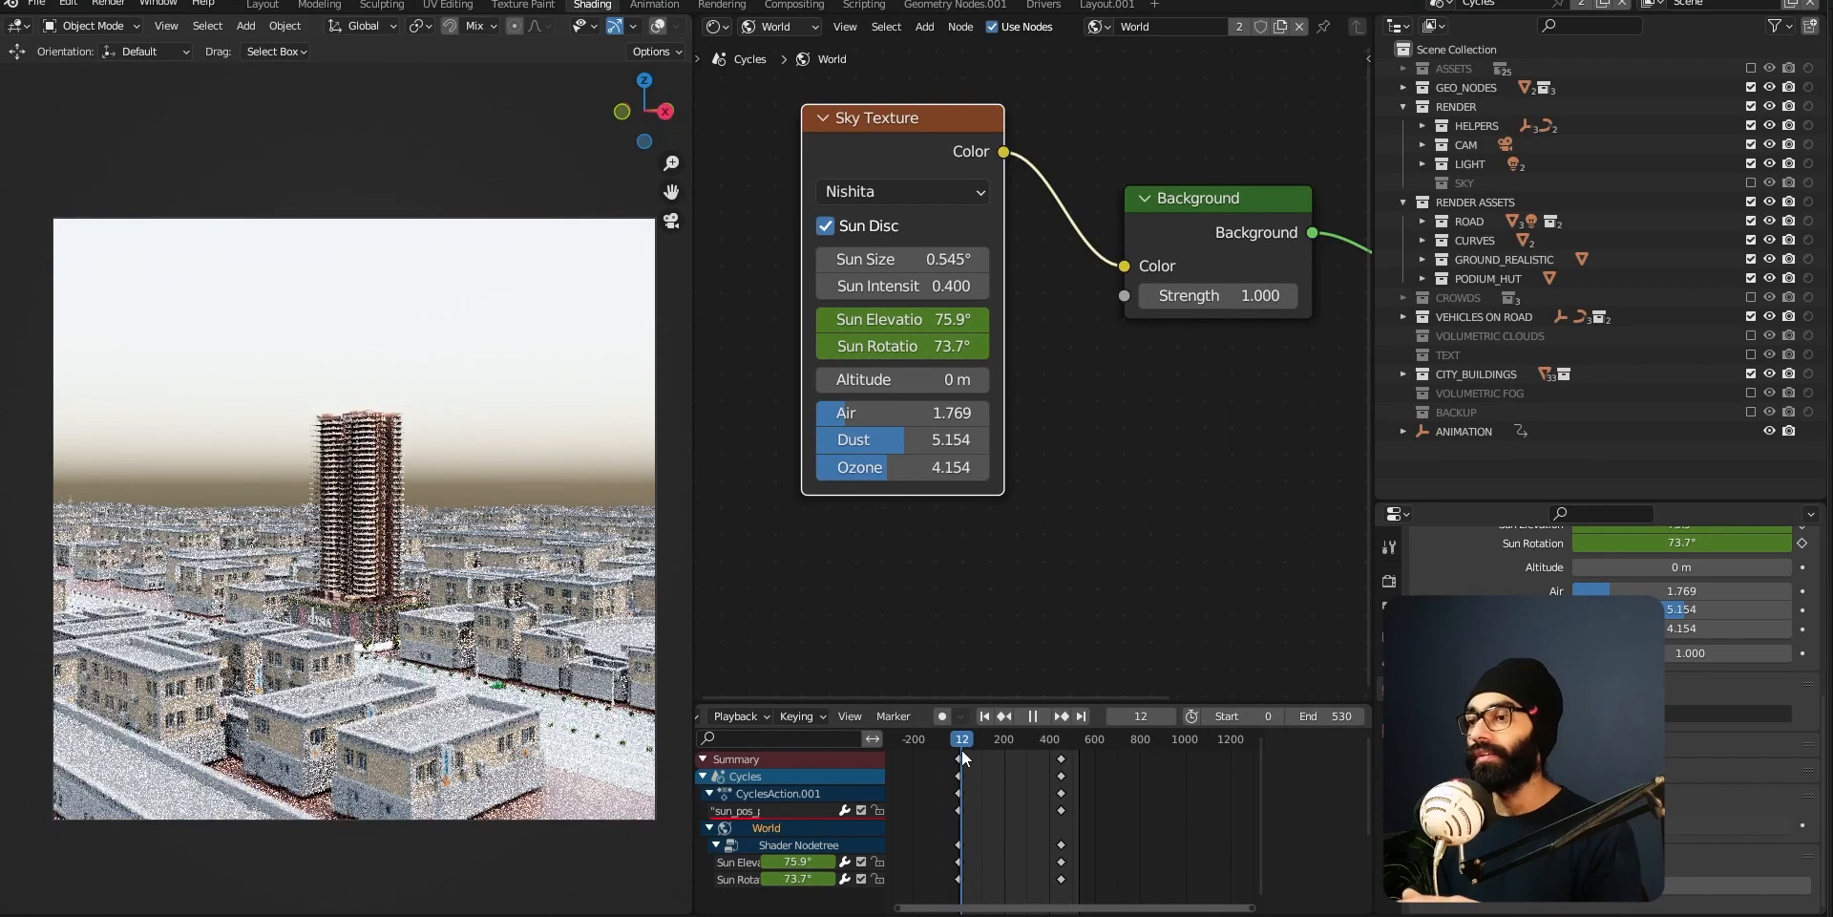
drag(958, 748, 1059, 773)
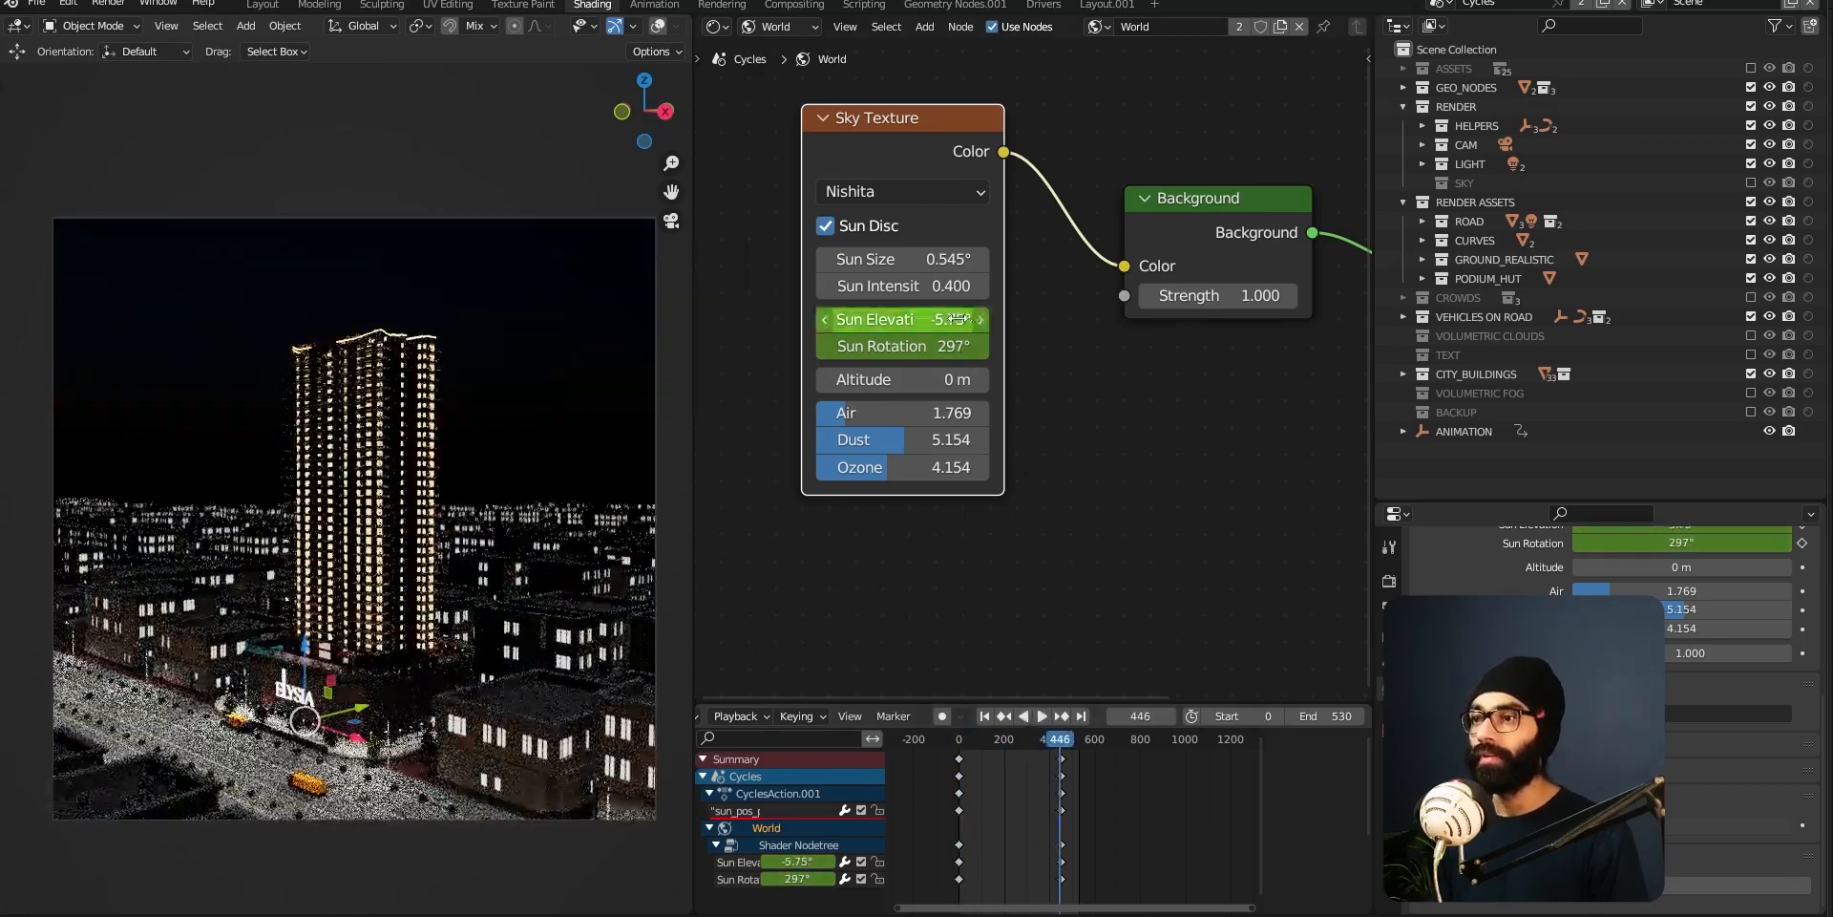
drag(1065, 742, 1064, 742)
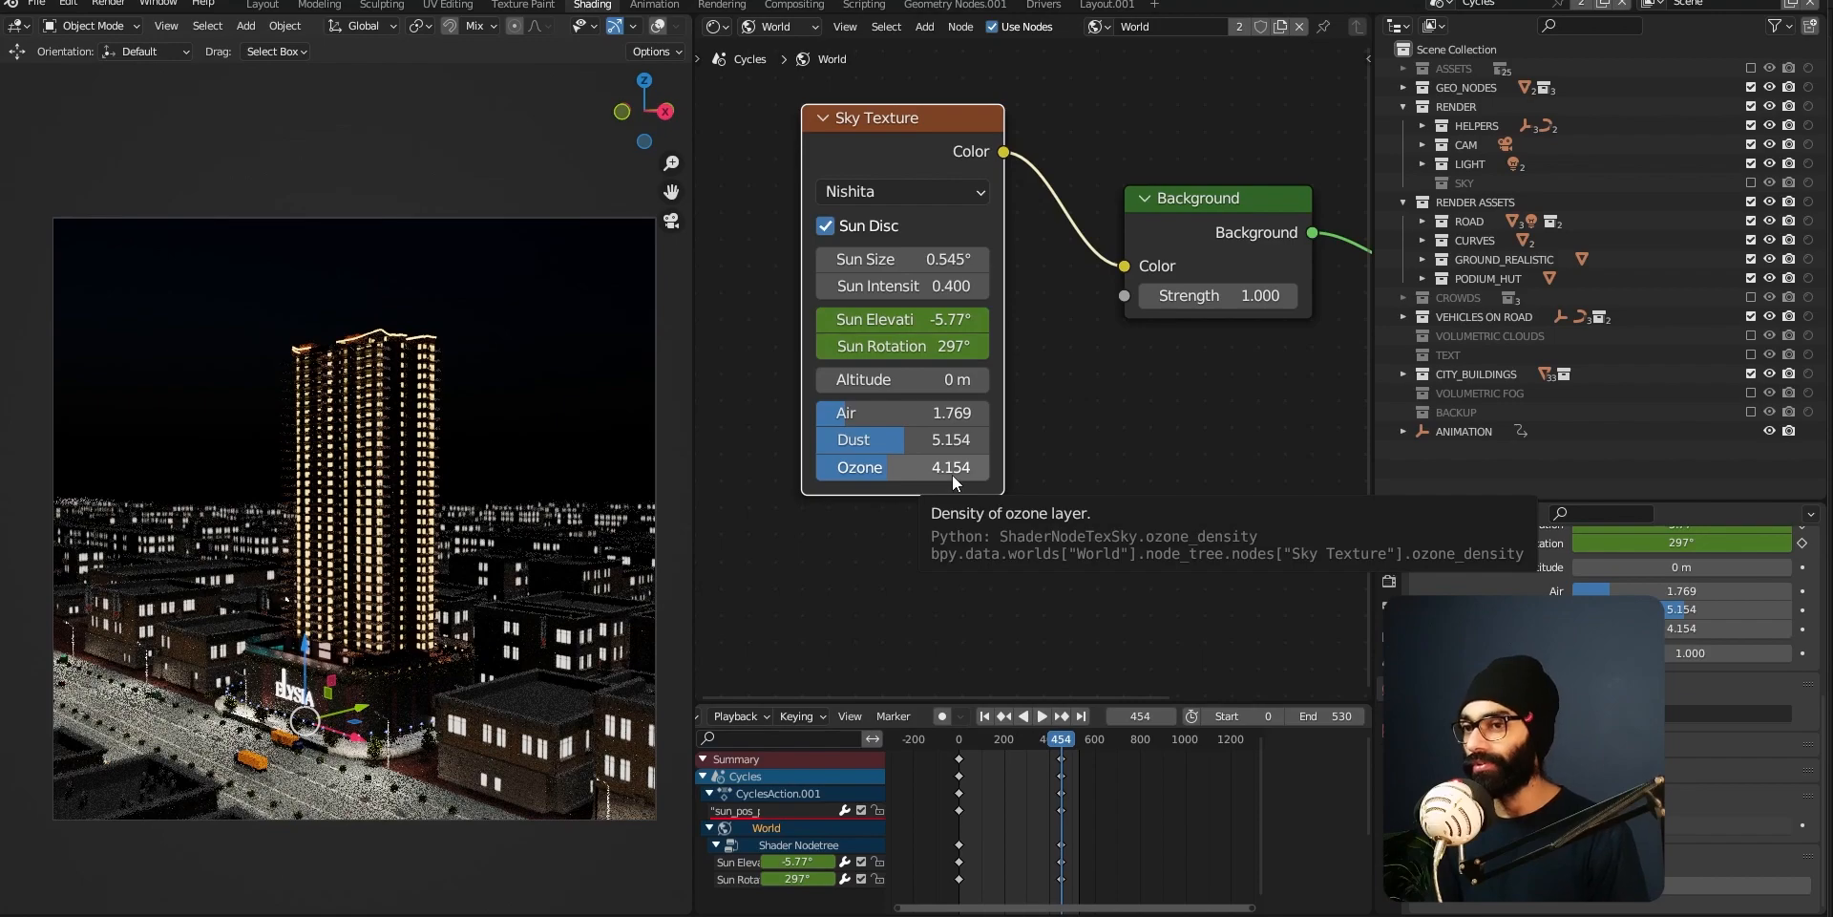
drag(985, 735, 1057, 748)
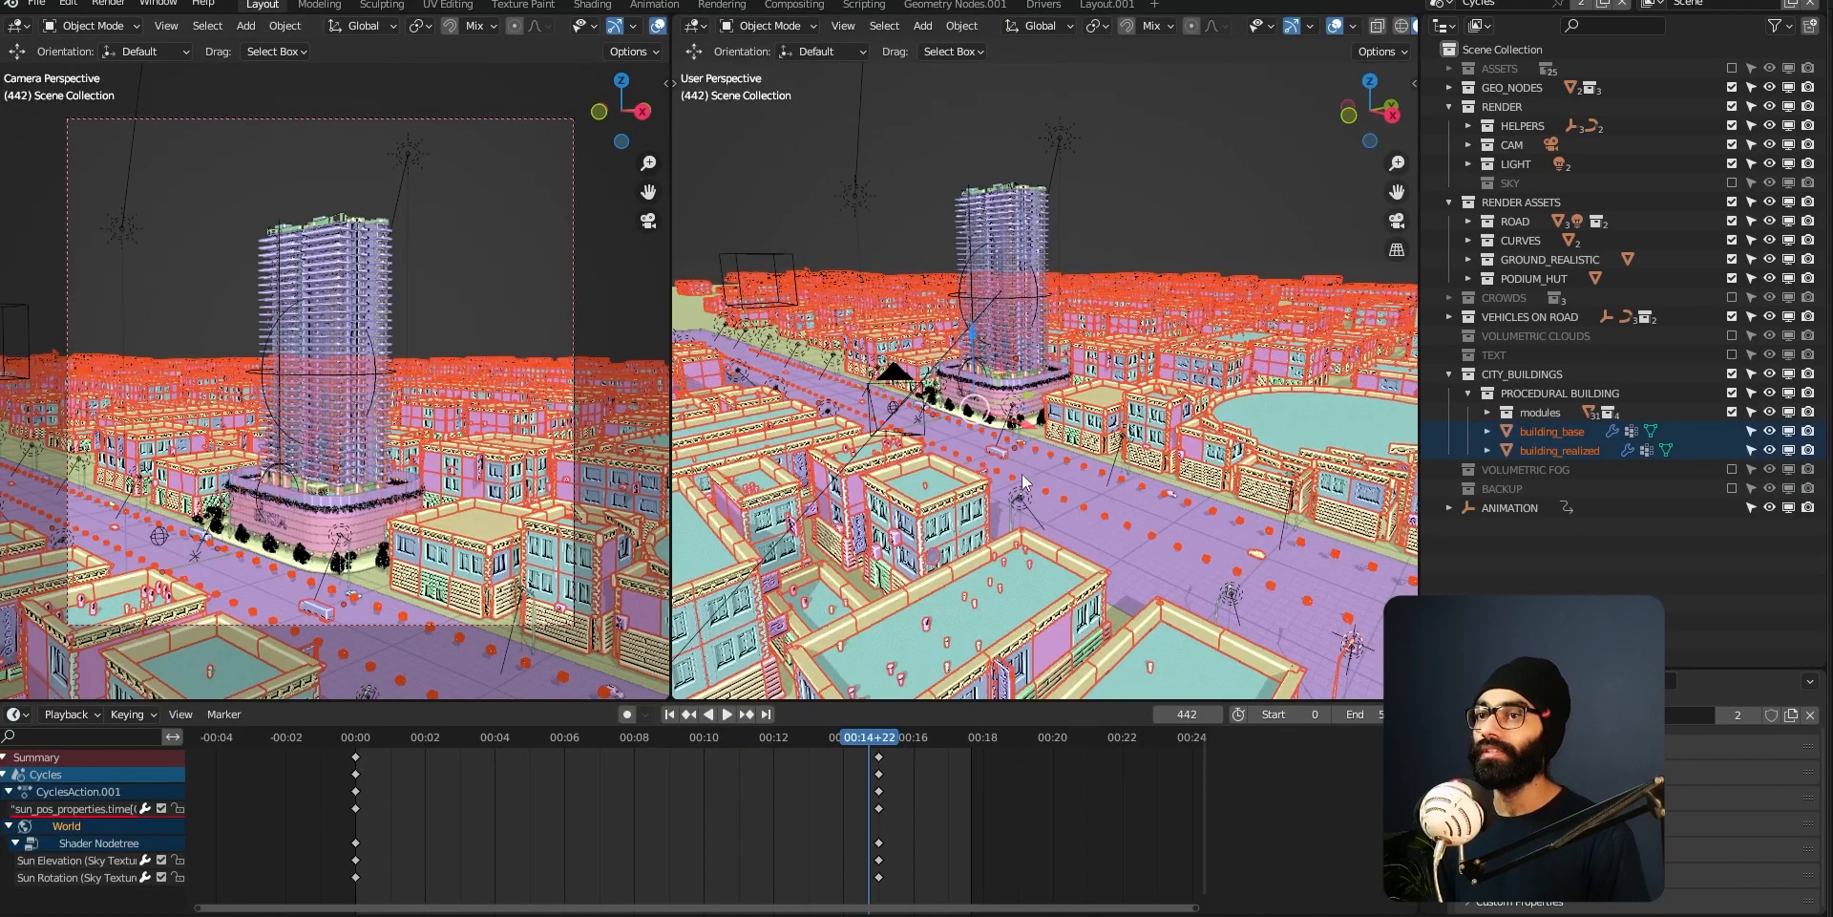
- Set the user-perspective viewport to wireframe and the camera viewport to rendered shading, and deselect the city buildings
key(shift+z)
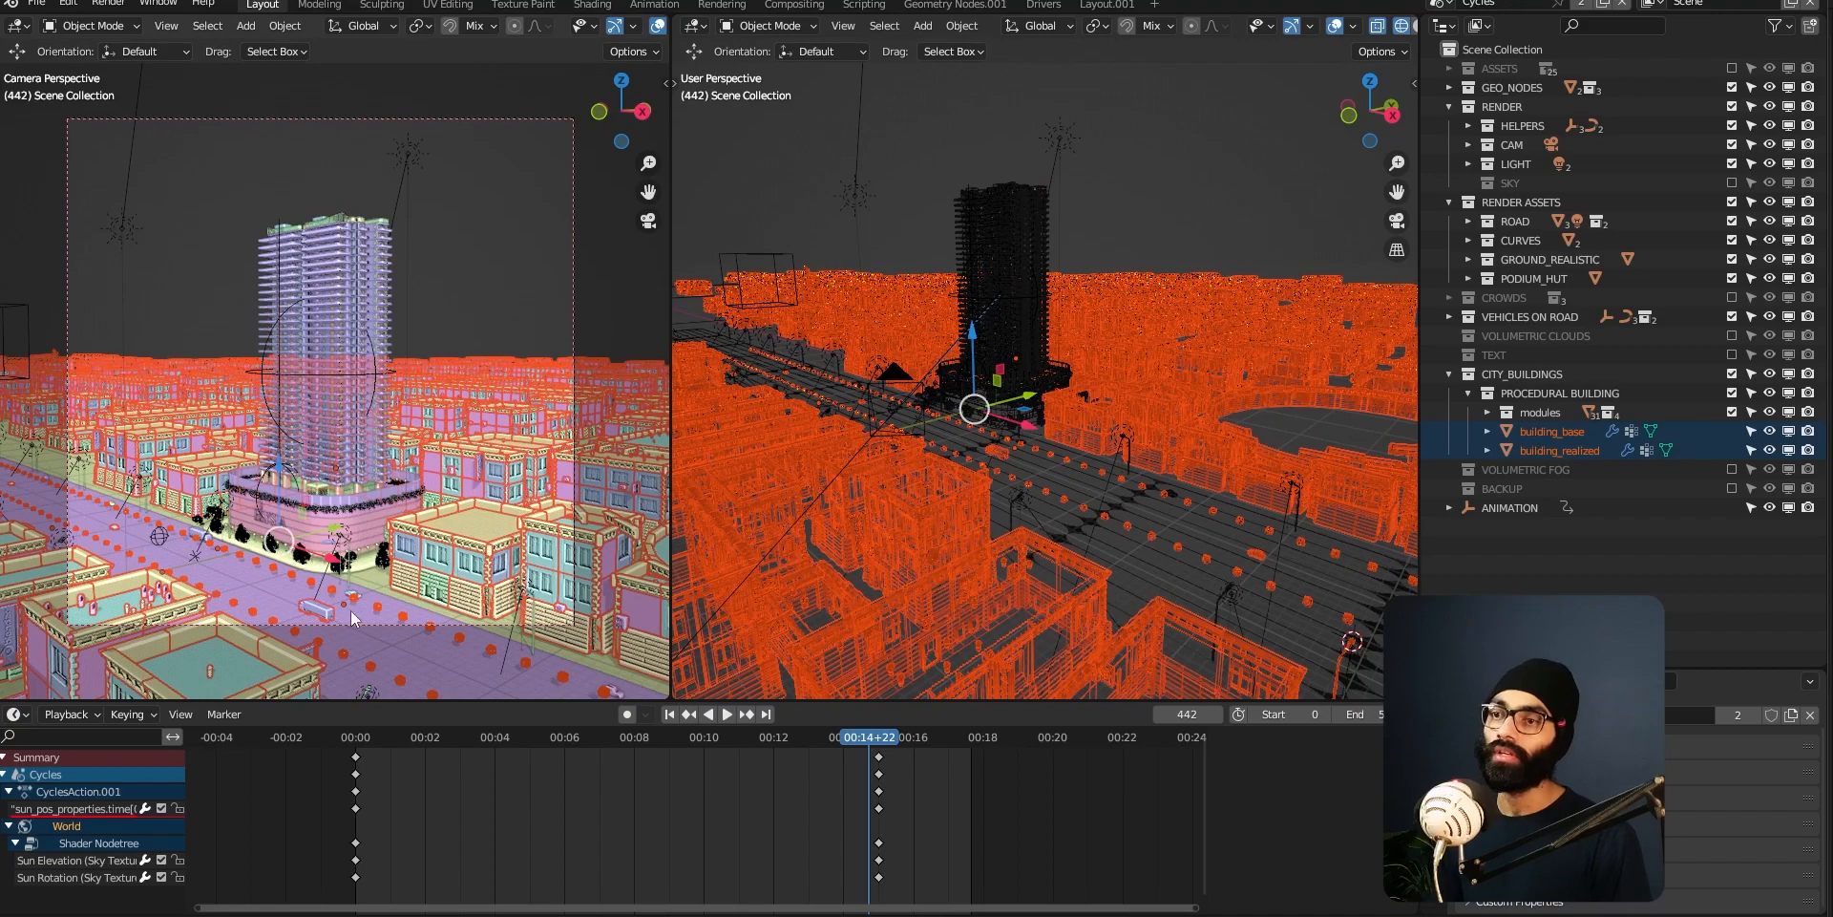
key(z)
click(375, 458)
mouse_move(1190, 440)
middle_down()
mouse_move(1161, 534)
mouse_move(1194, 544)
middle_up()
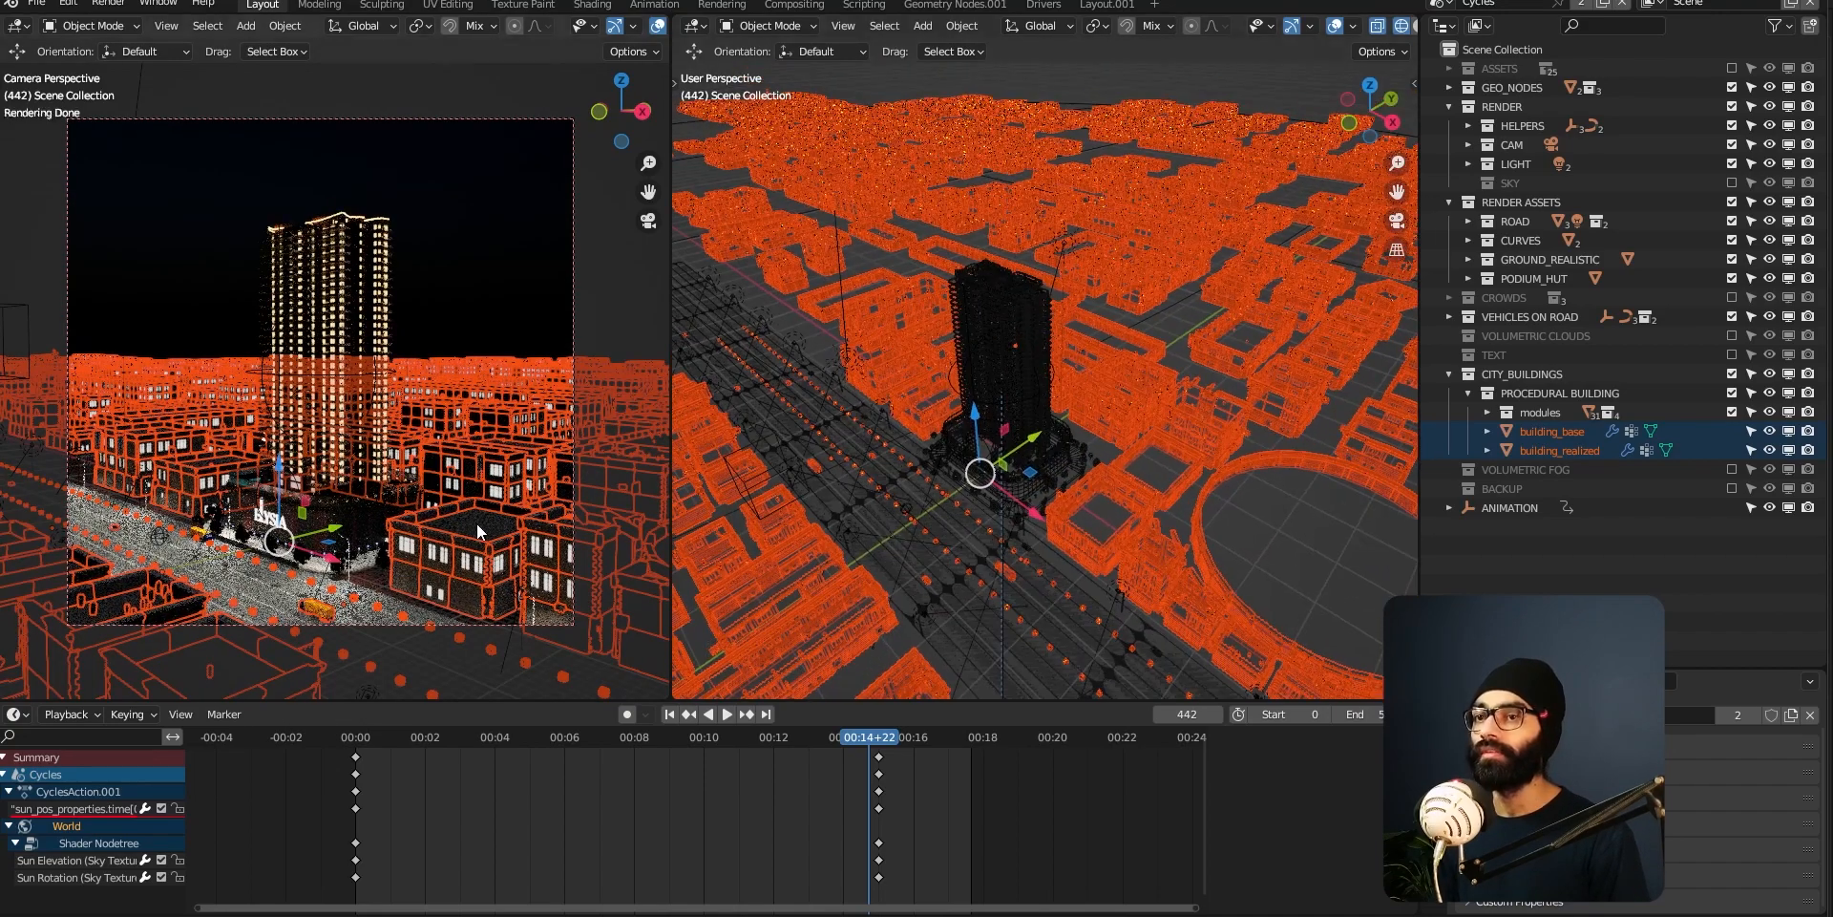
click(844, 501)
scroll(1166, 350, down, 2)
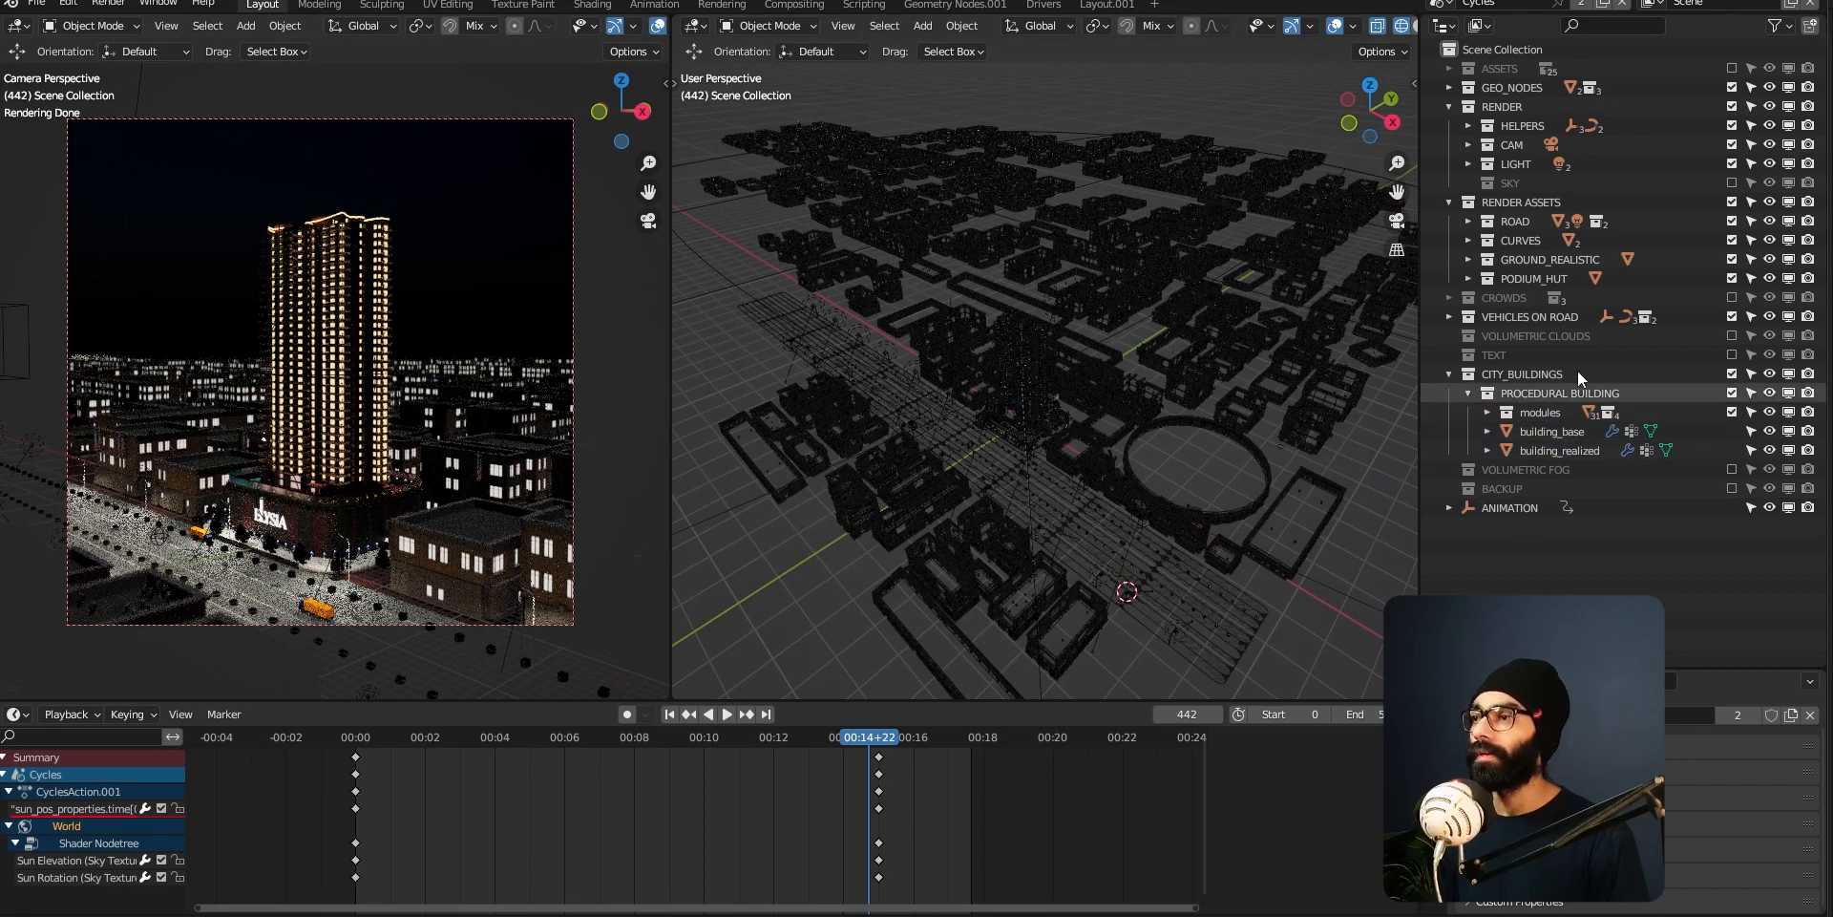
- Enable the SKY collection and go to frame 0 with the sky plane behind the city in view
click(1732, 183)
middle_drag(1098, 534, 1031, 611)
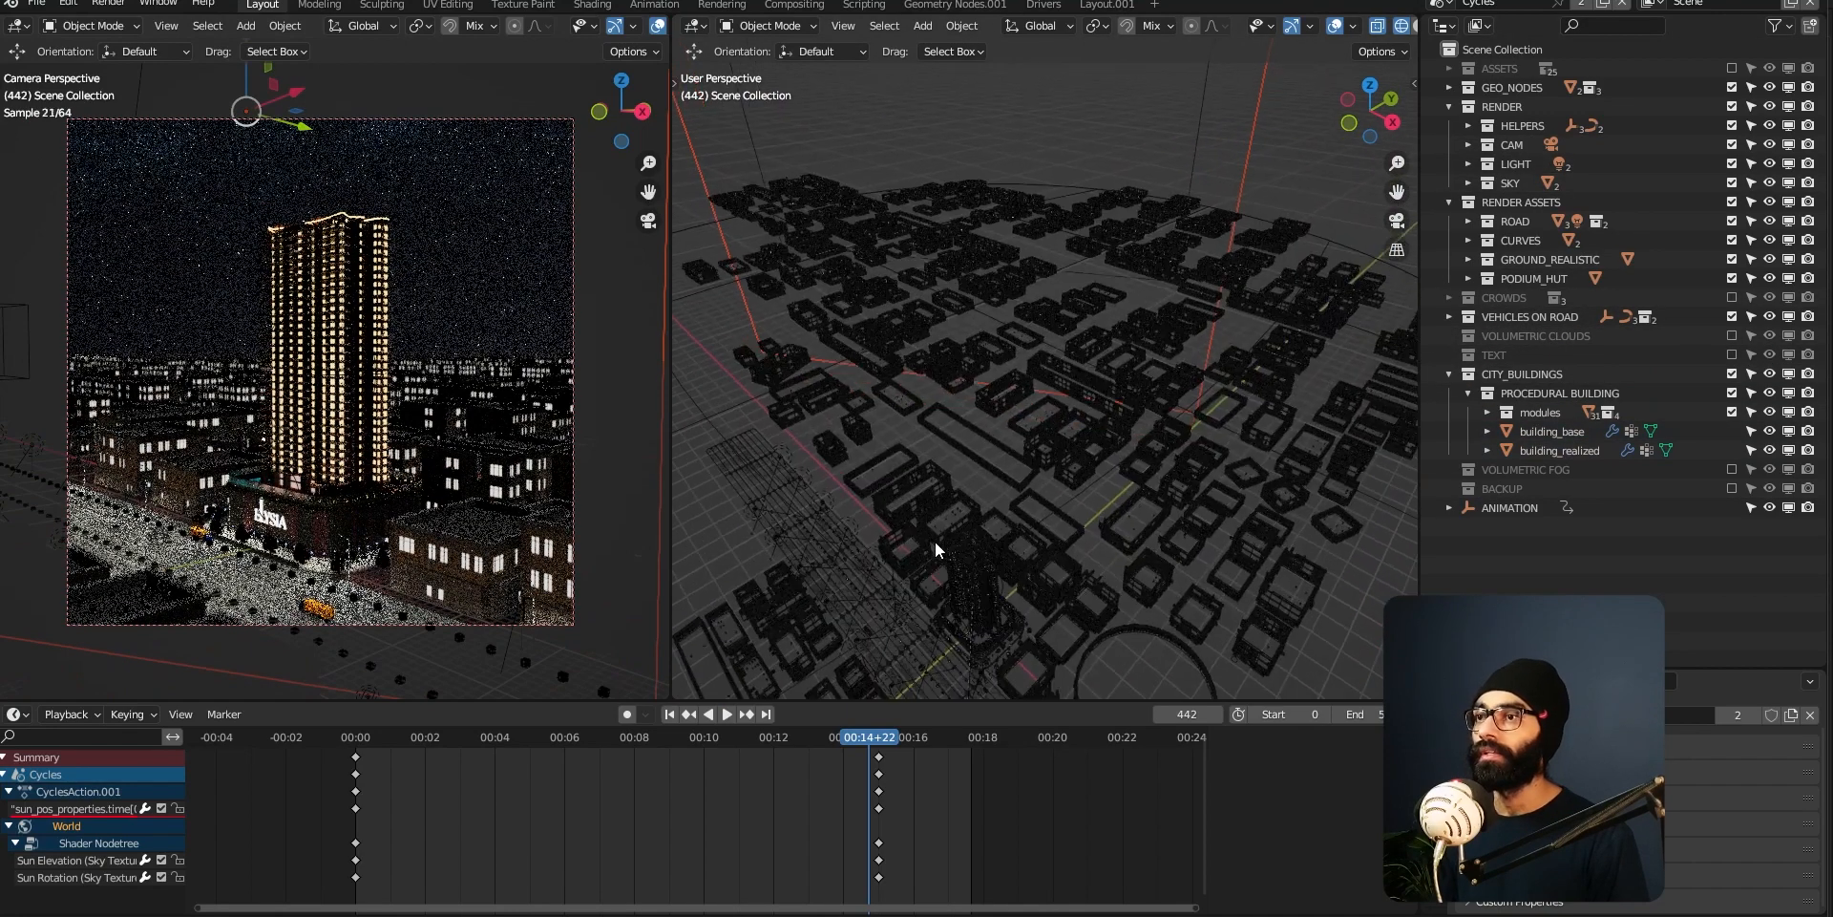
drag(870, 734, 353, 736)
shift+middle_drag(998, 313, 932, 529)
scroll(1031, 308, down, 4)
middle_drag(1049, 324, 988, 288)
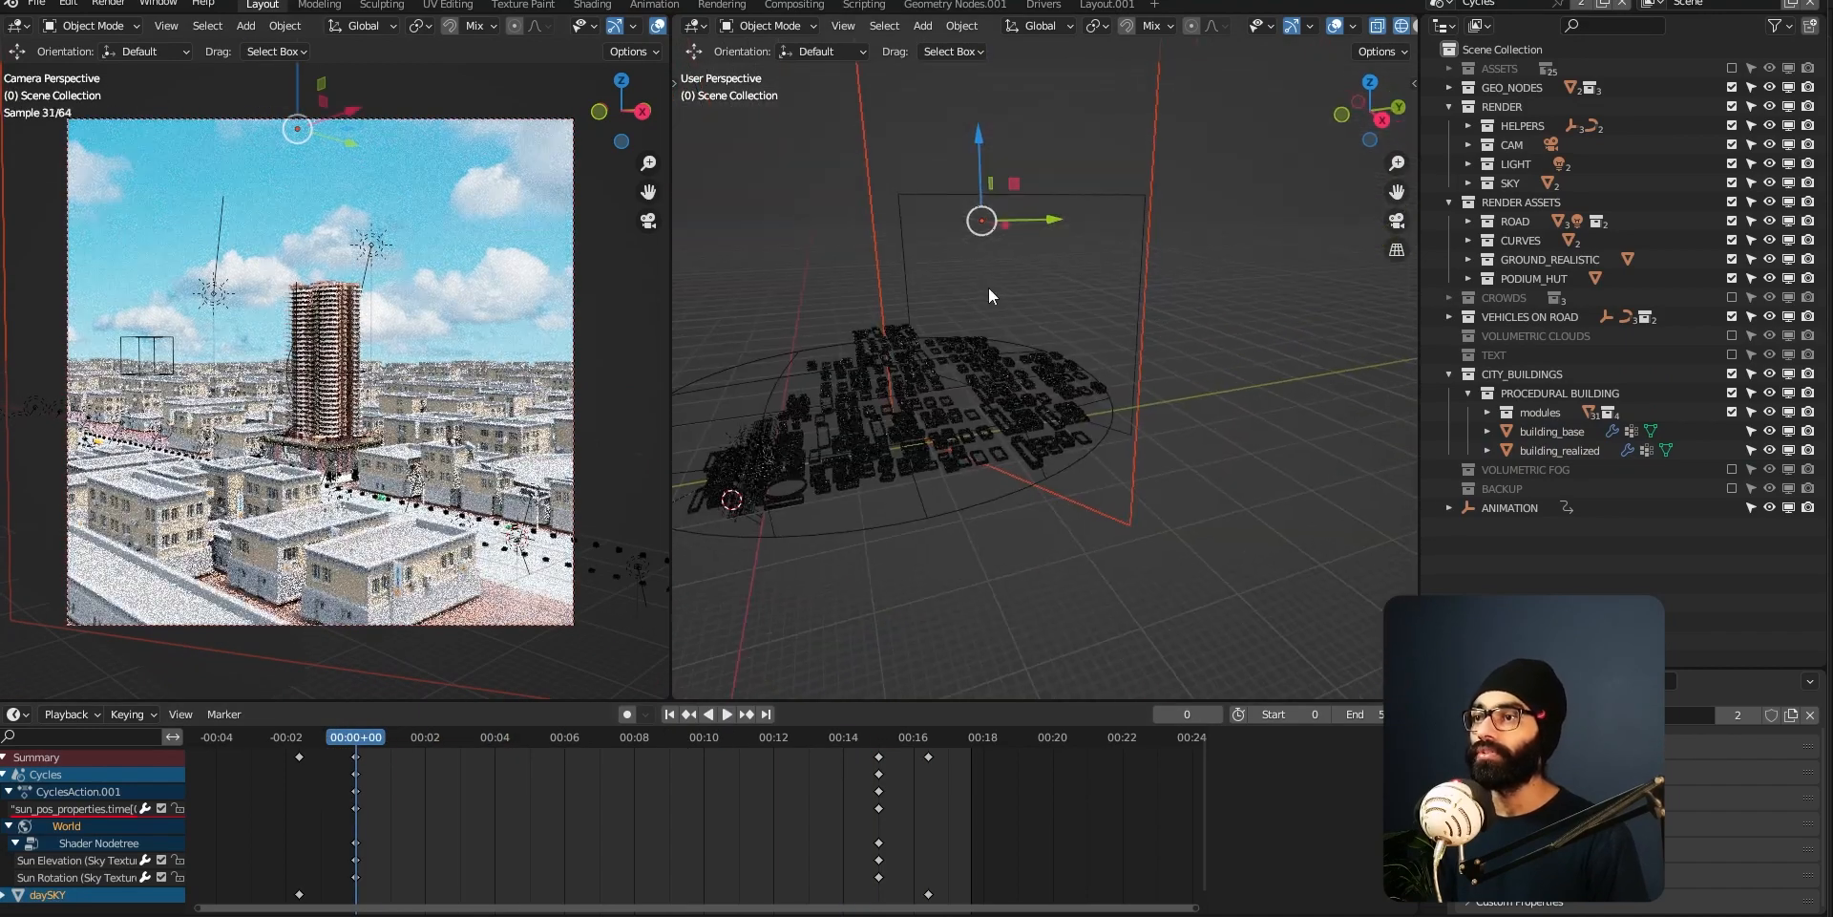
- Switch the user-perspective viewport to solid shading and select the sky plane behind the city
key(z)
click(1062, 523)
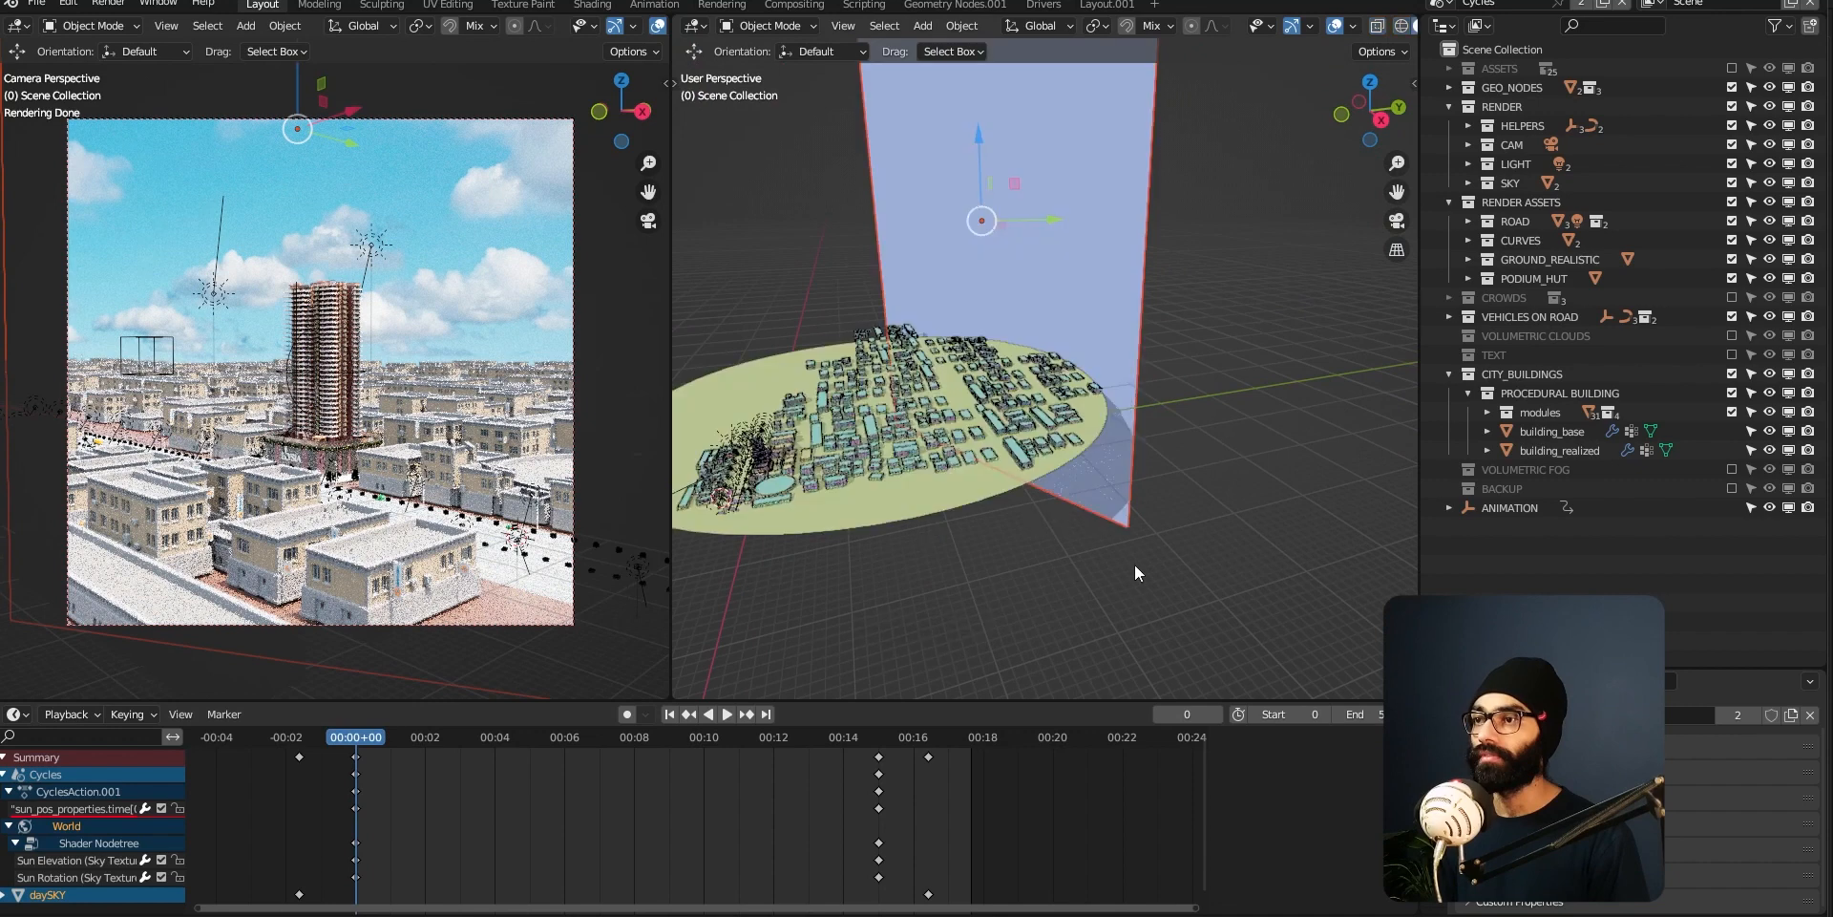
shift+middle_drag(1064, 254, 1160, 330)
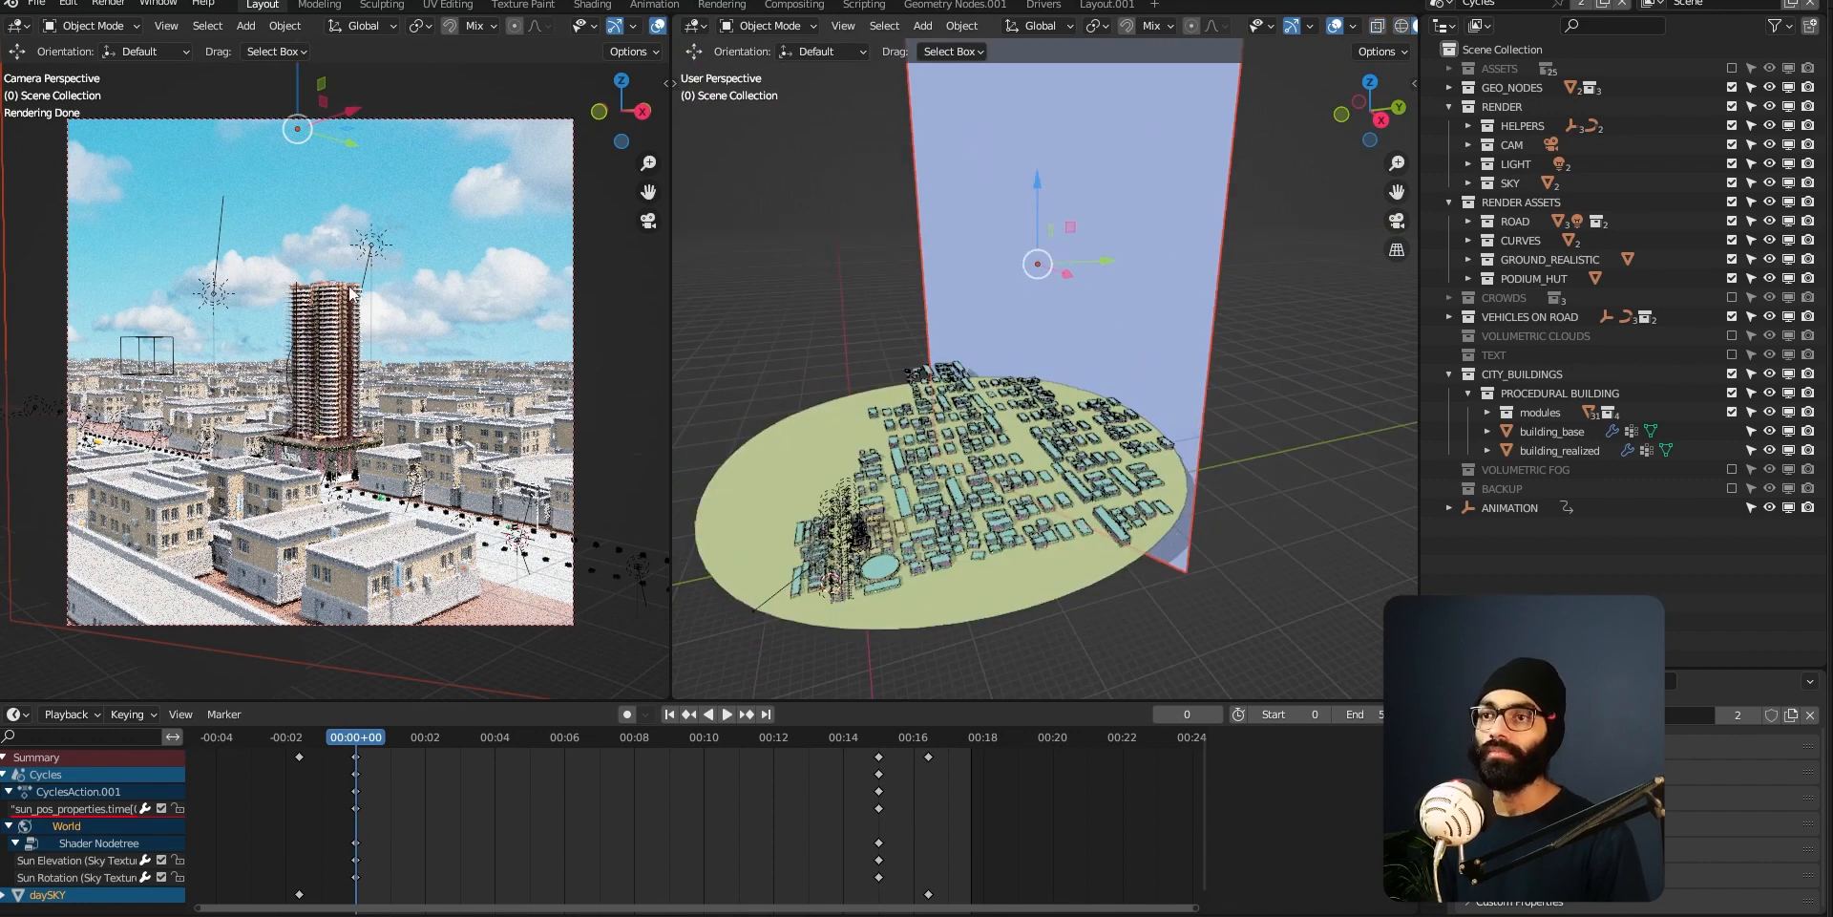
click(823, 287)
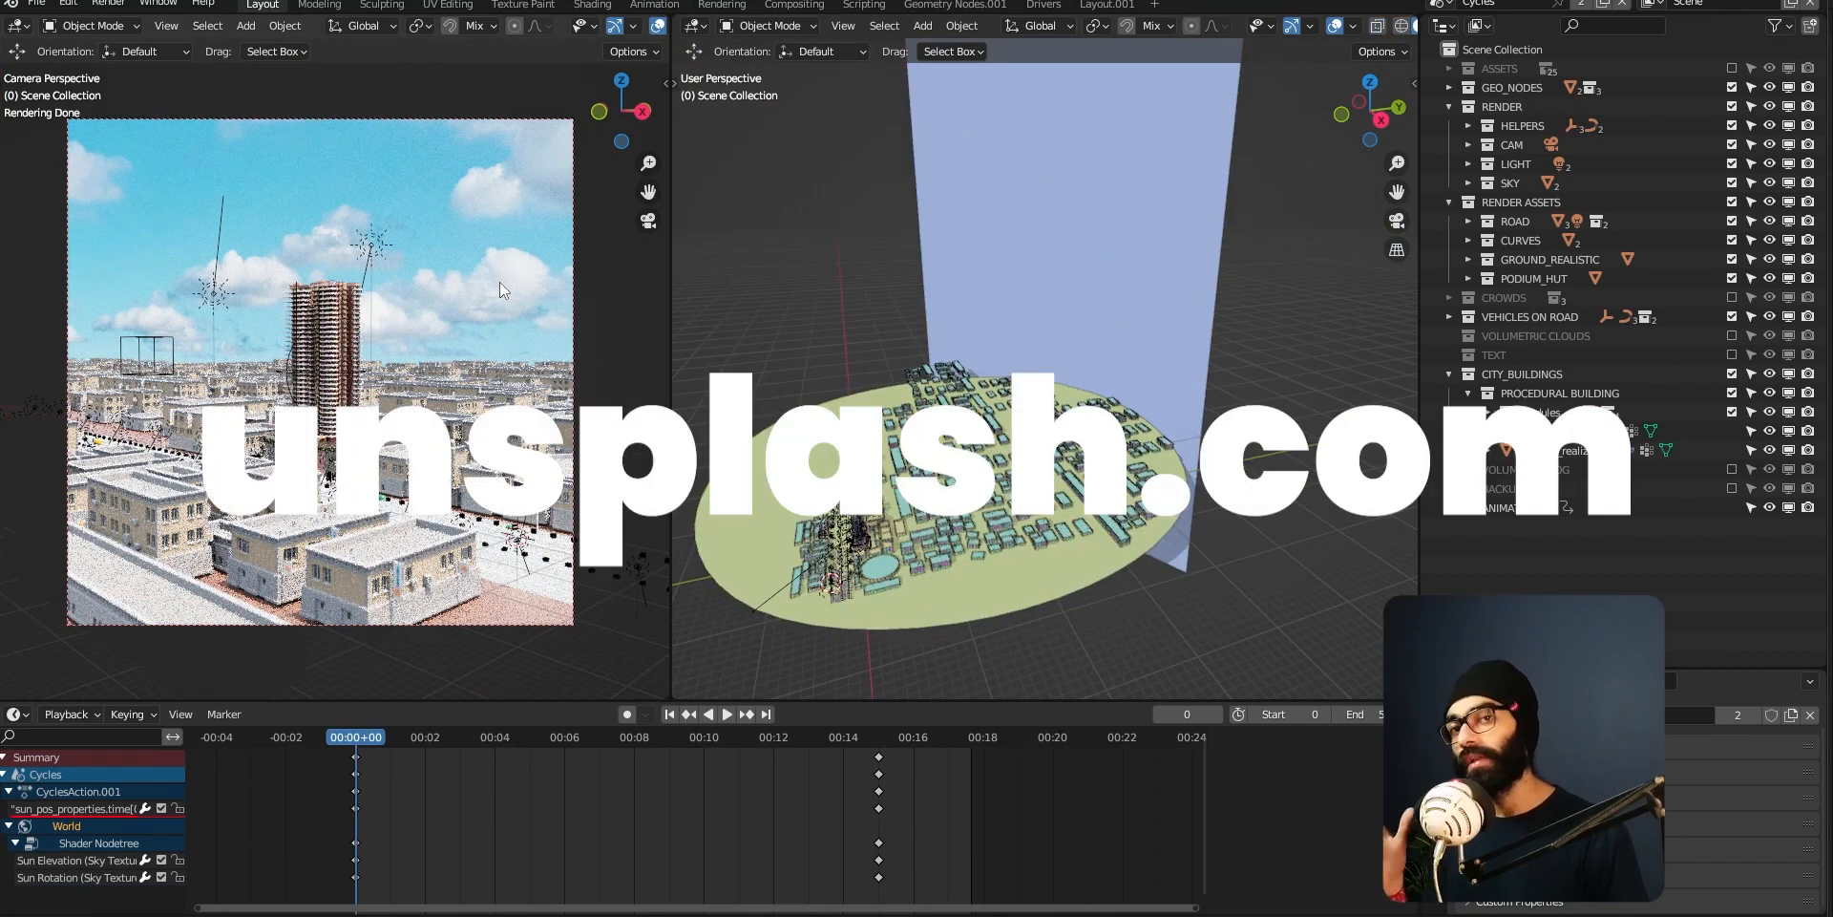
click(1090, 274)
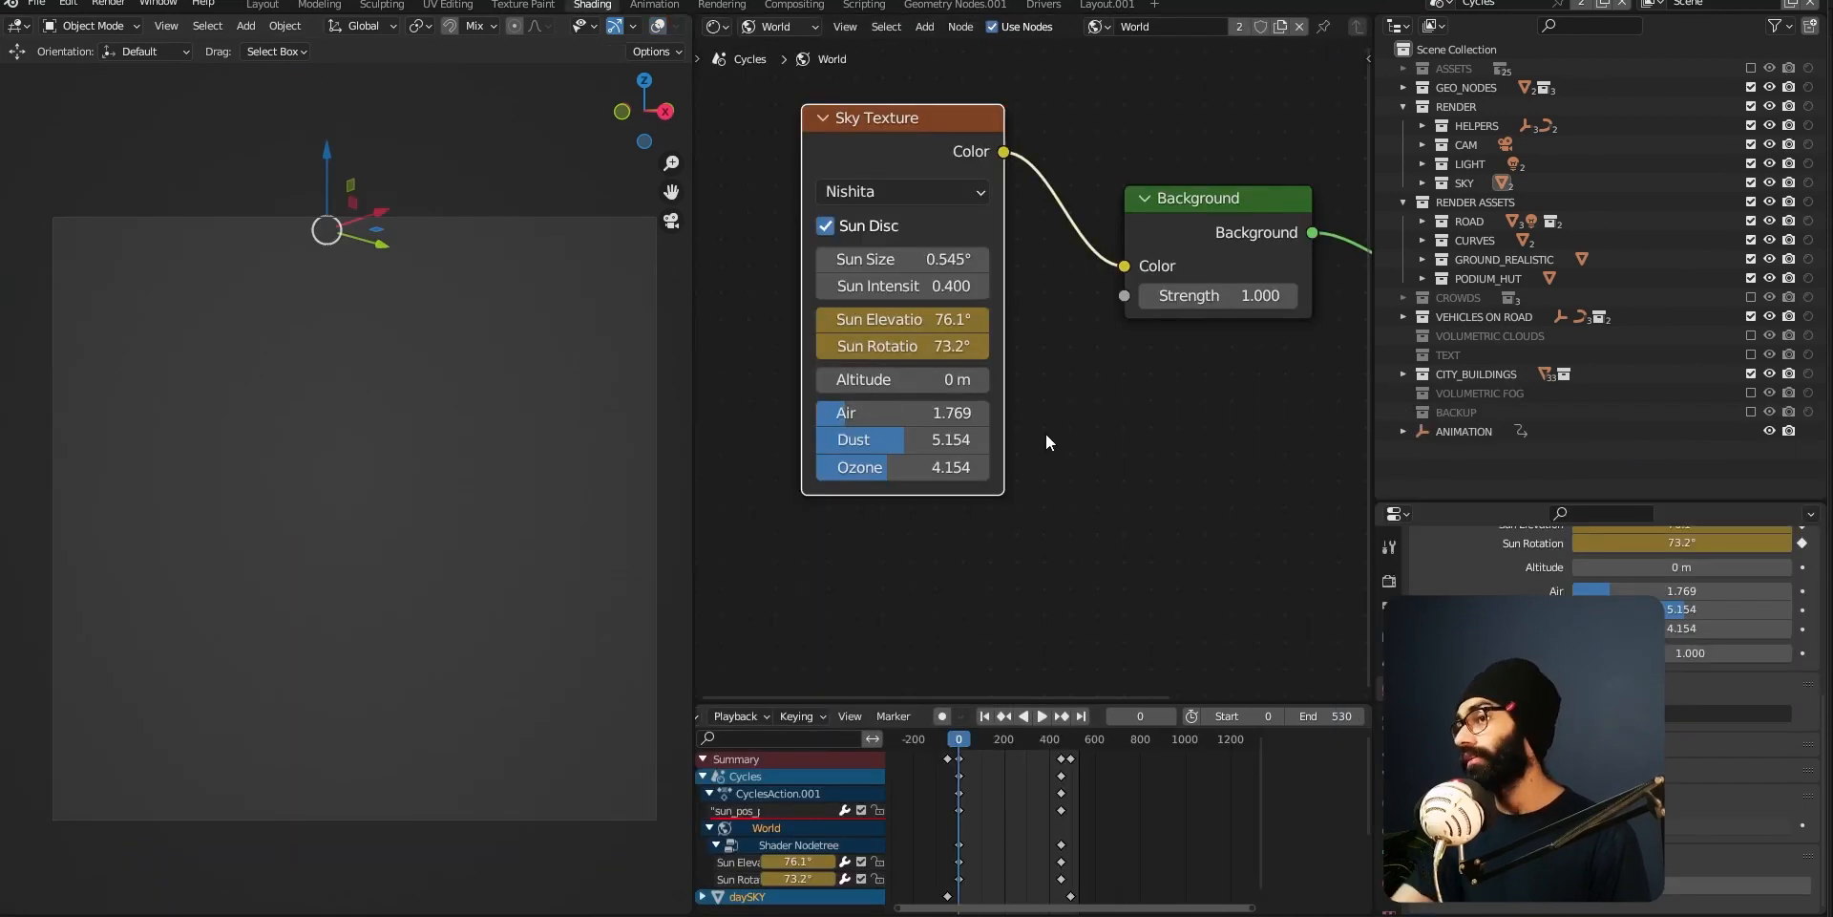
- Switch the shader editor from the world to the object shader and frame the sky plane's sky-1 material nodes
scroll(1103, 480, down, 2)
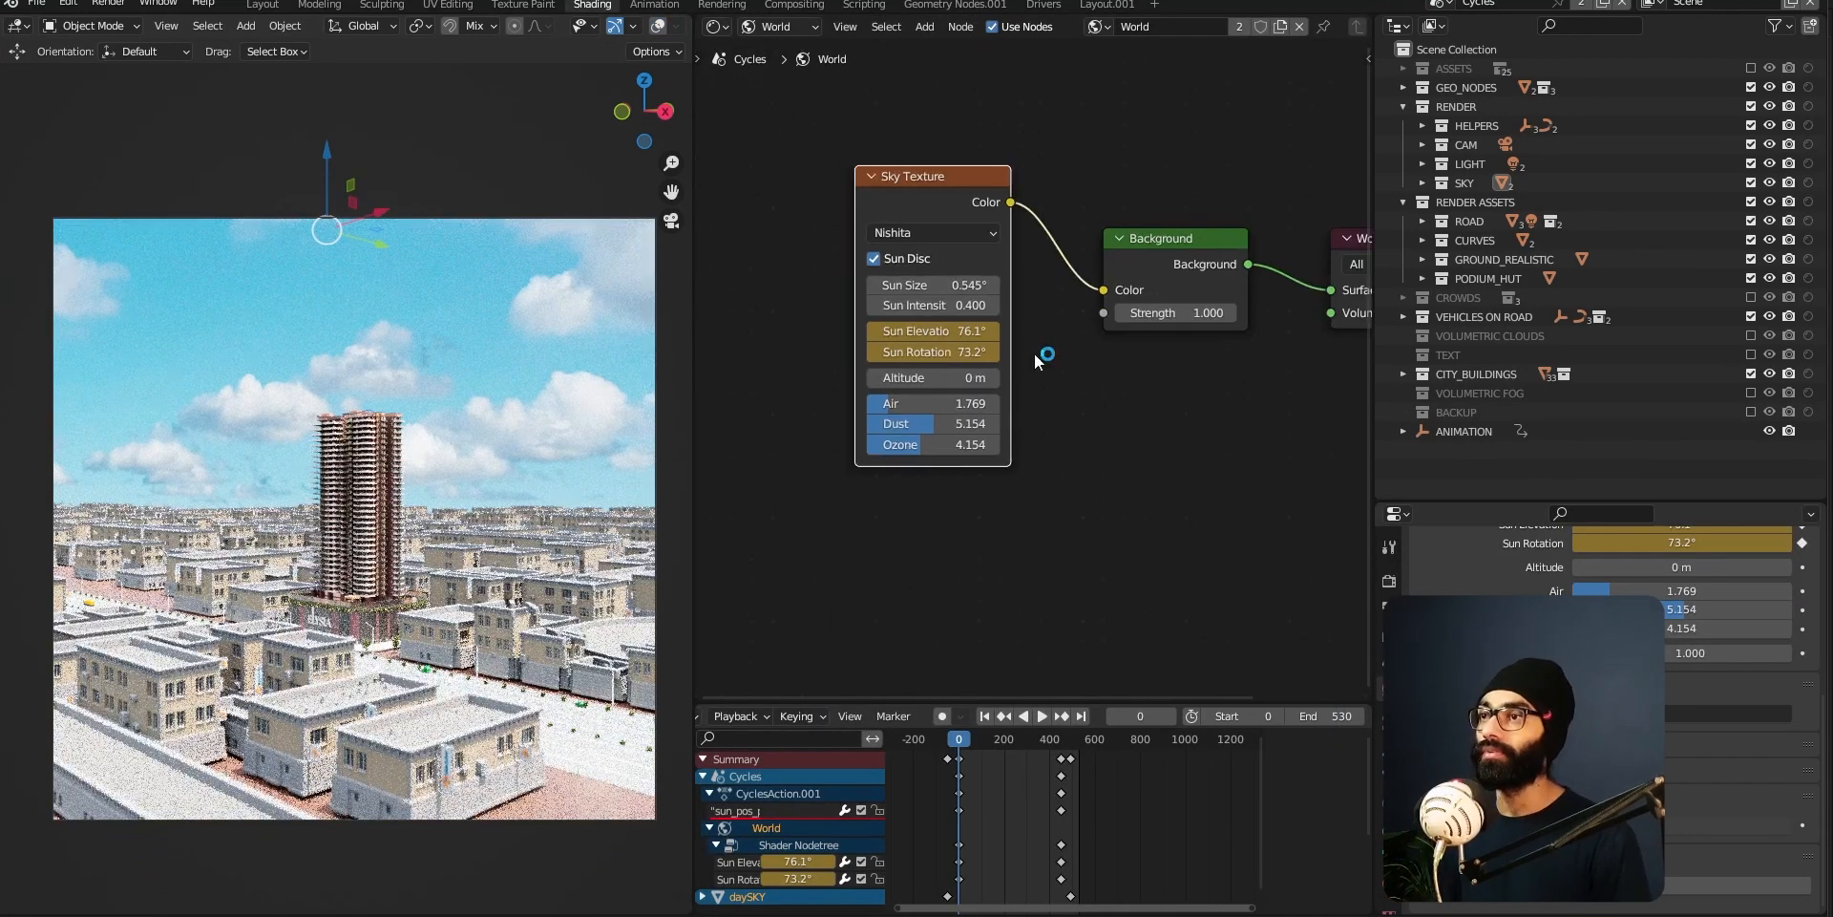
click(778, 26)
click(787, 50)
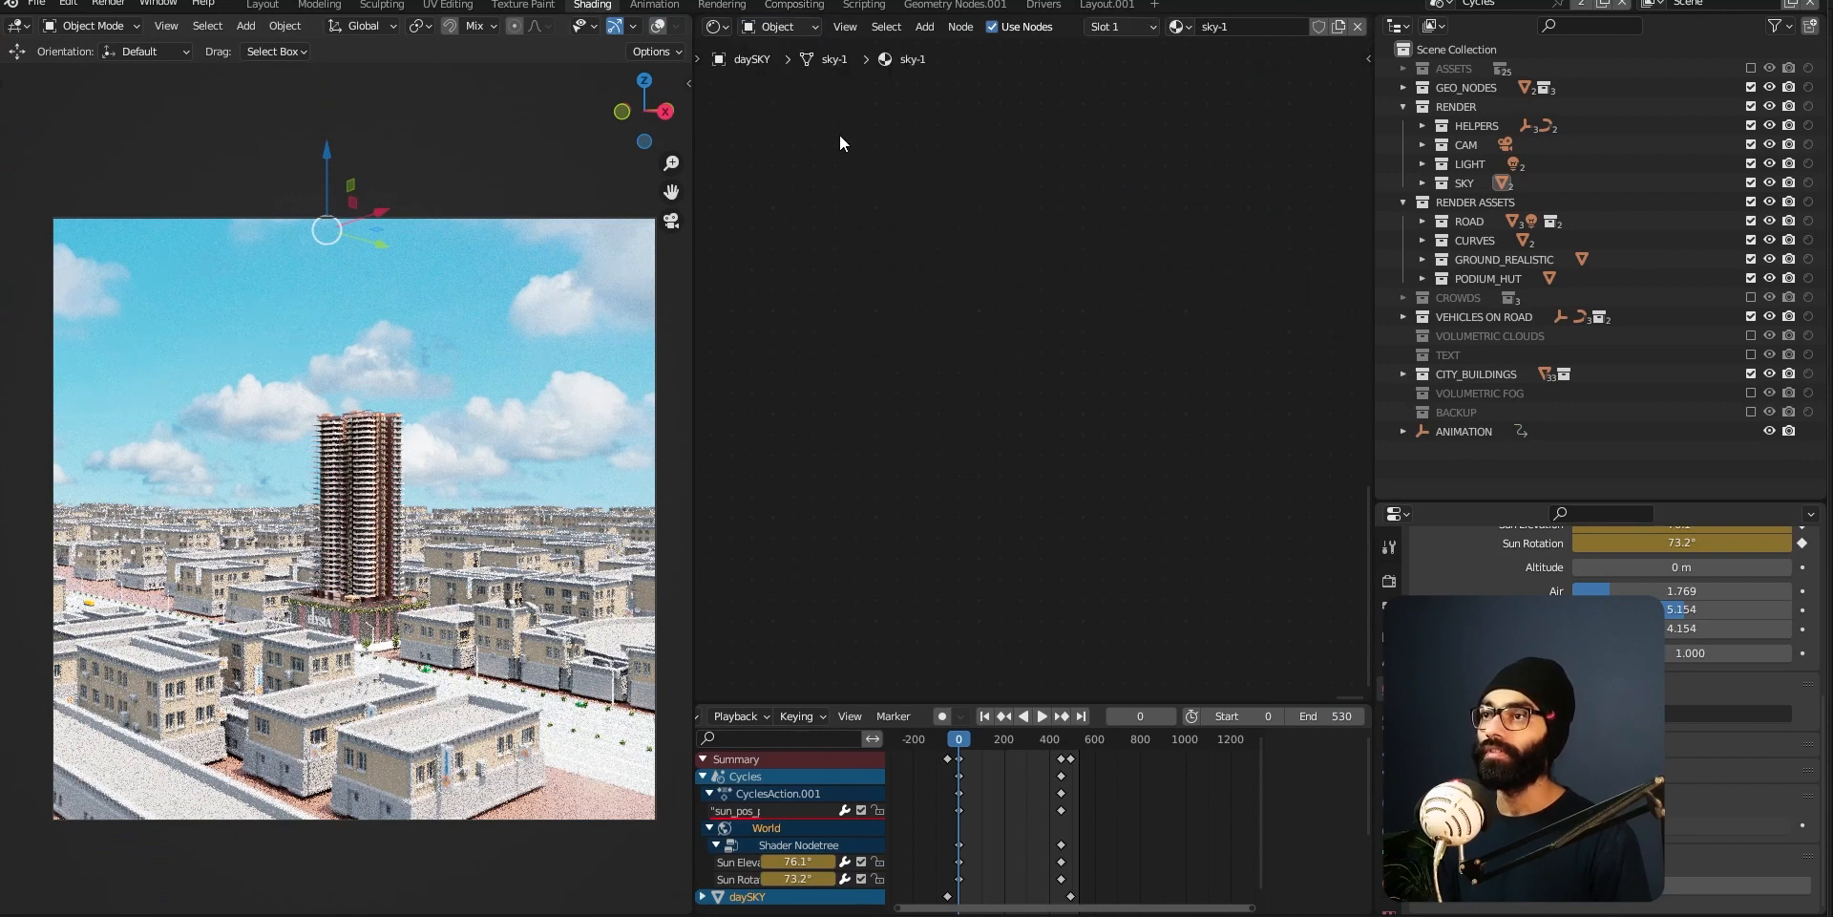
key(Home)
scroll(1006, 498, up, 3)
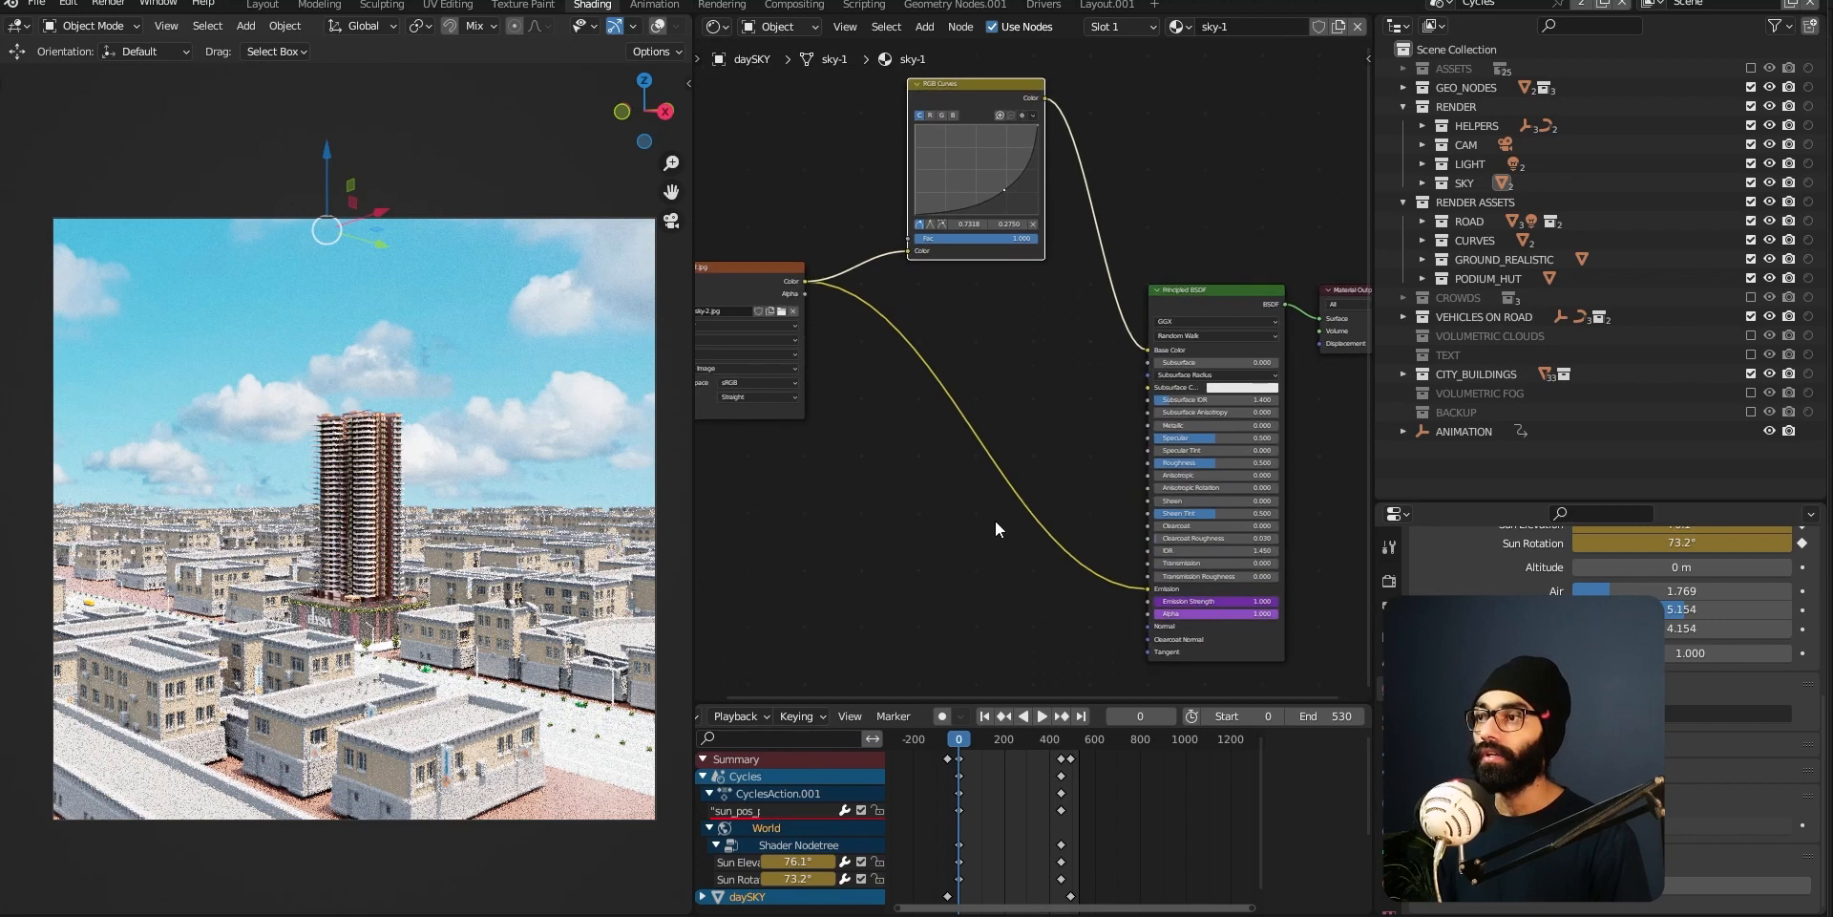
- Reposition the sky-2.jpg image node and cut its link to the Principled BSDF's Emission input
drag(764, 278, 856, 346)
scroll(855, 347, up, 1)
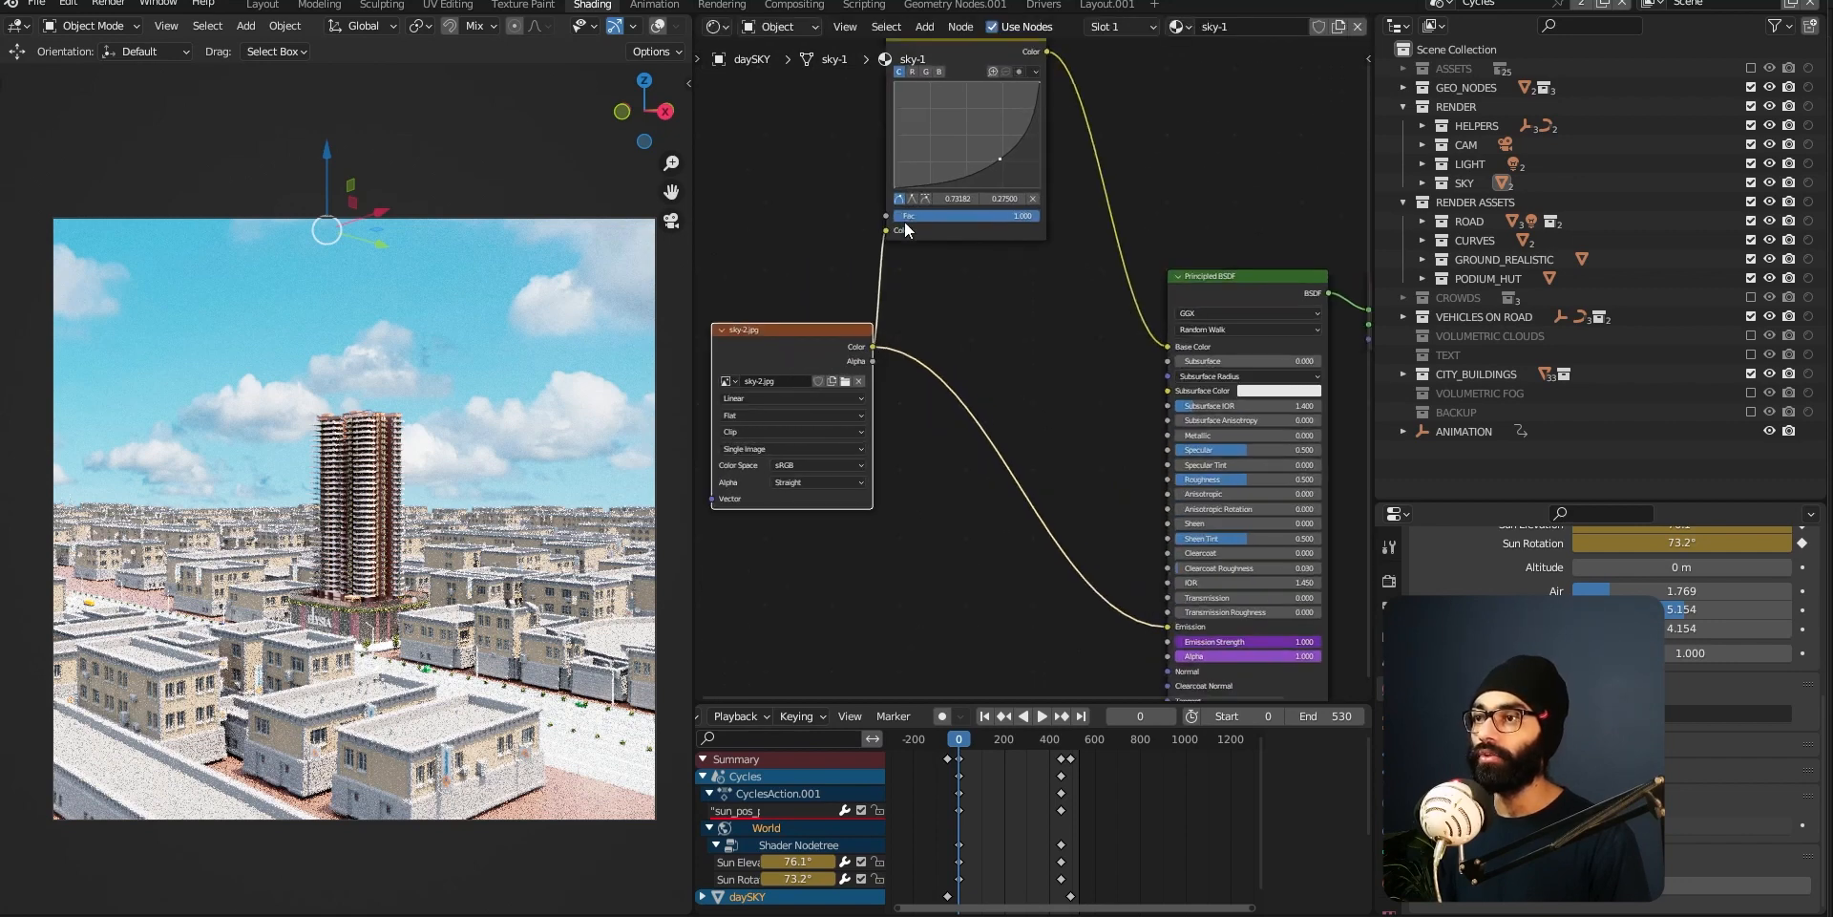
middle_drag(895, 398, 874, 397)
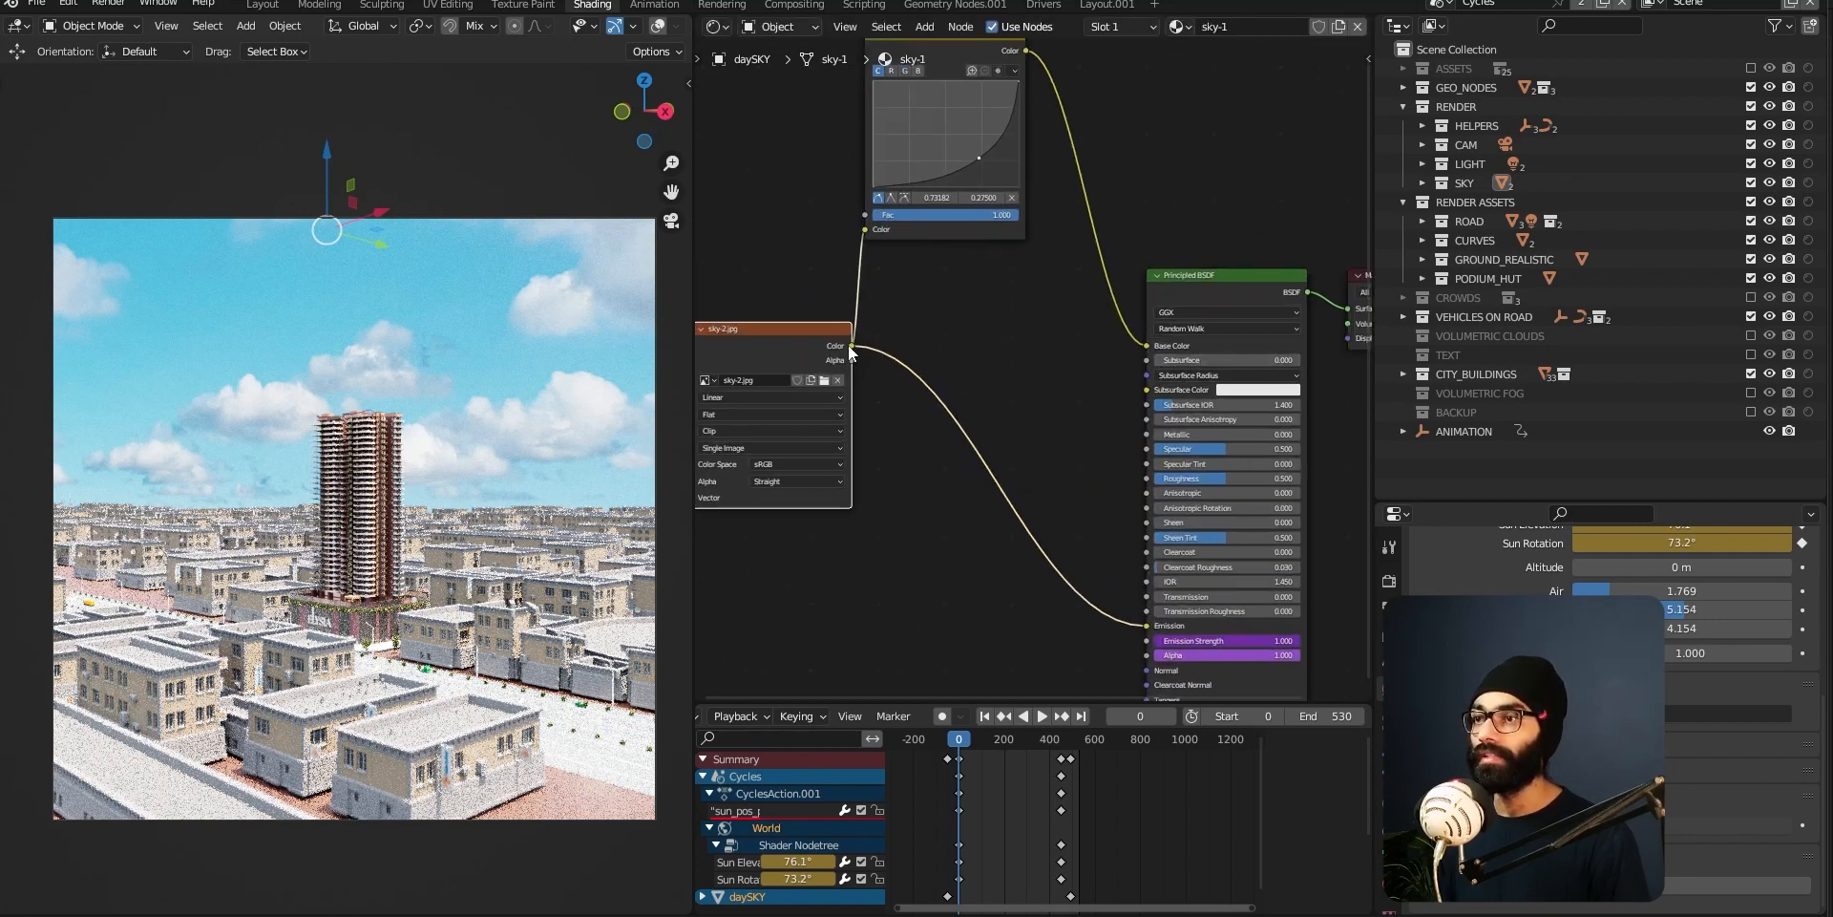
middle_drag(466, 341, 383, 375)
ctrl+right_drag(1076, 516, 956, 607)
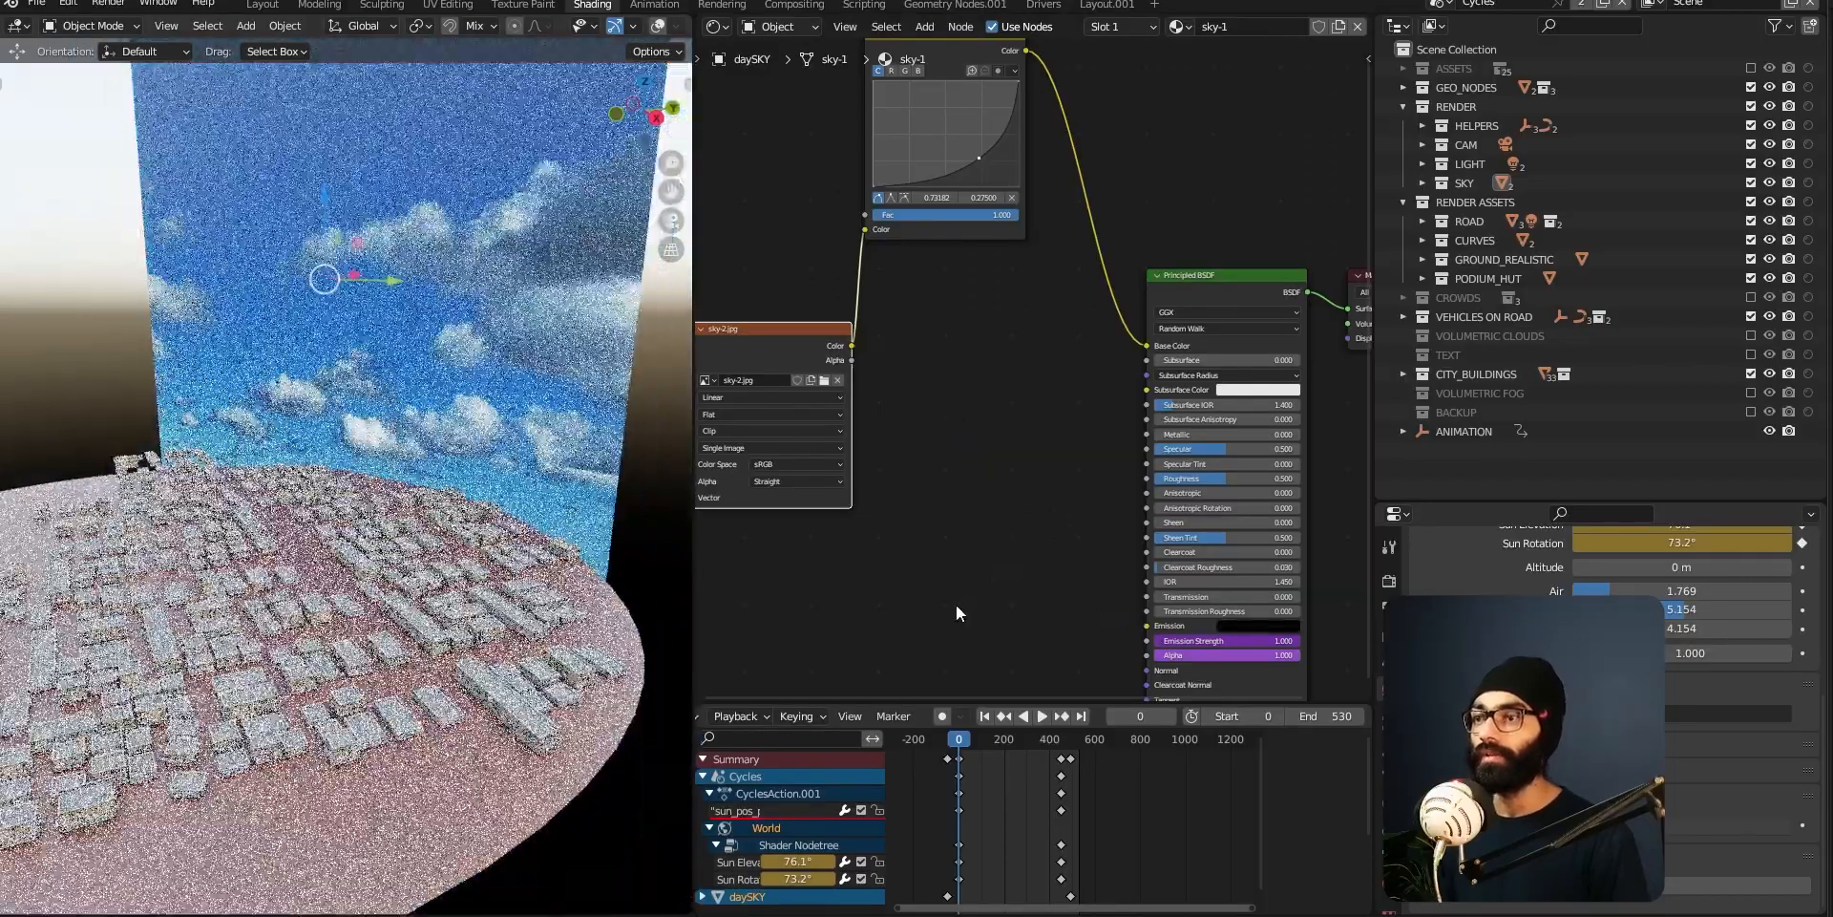
- Return to the camera view and reconnect the sky-2.jpg Color output to the Principled BSDF's Emission input
key(KP_0)
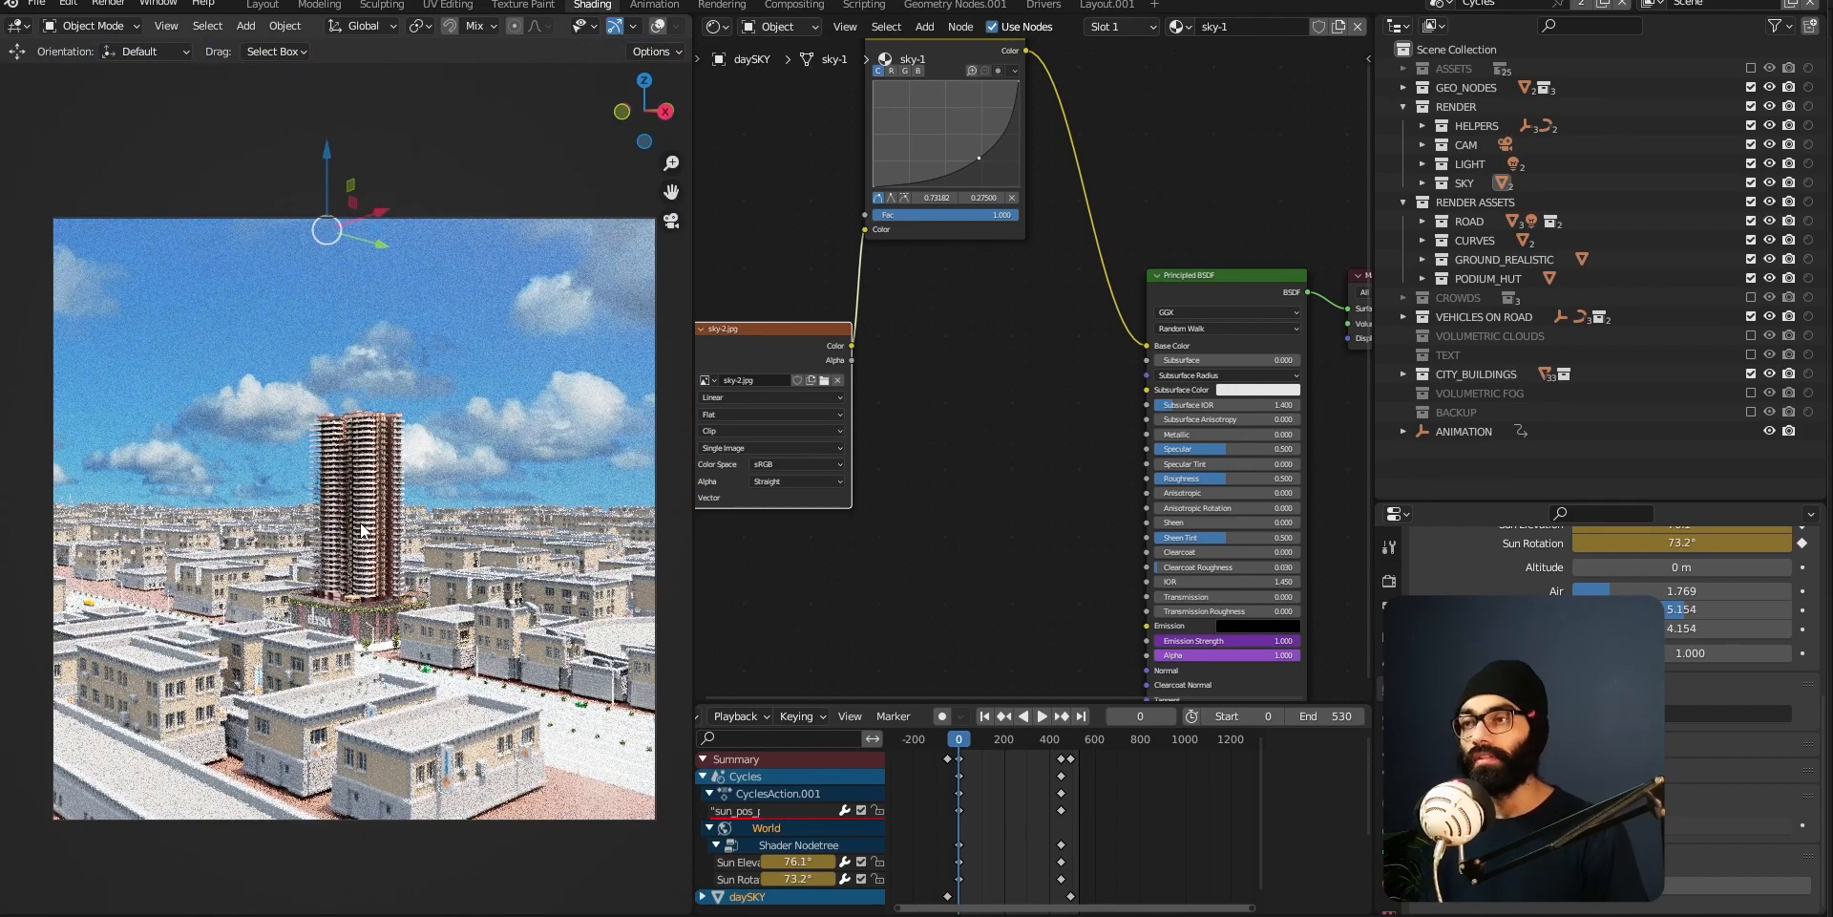
drag(852, 346, 1142, 626)
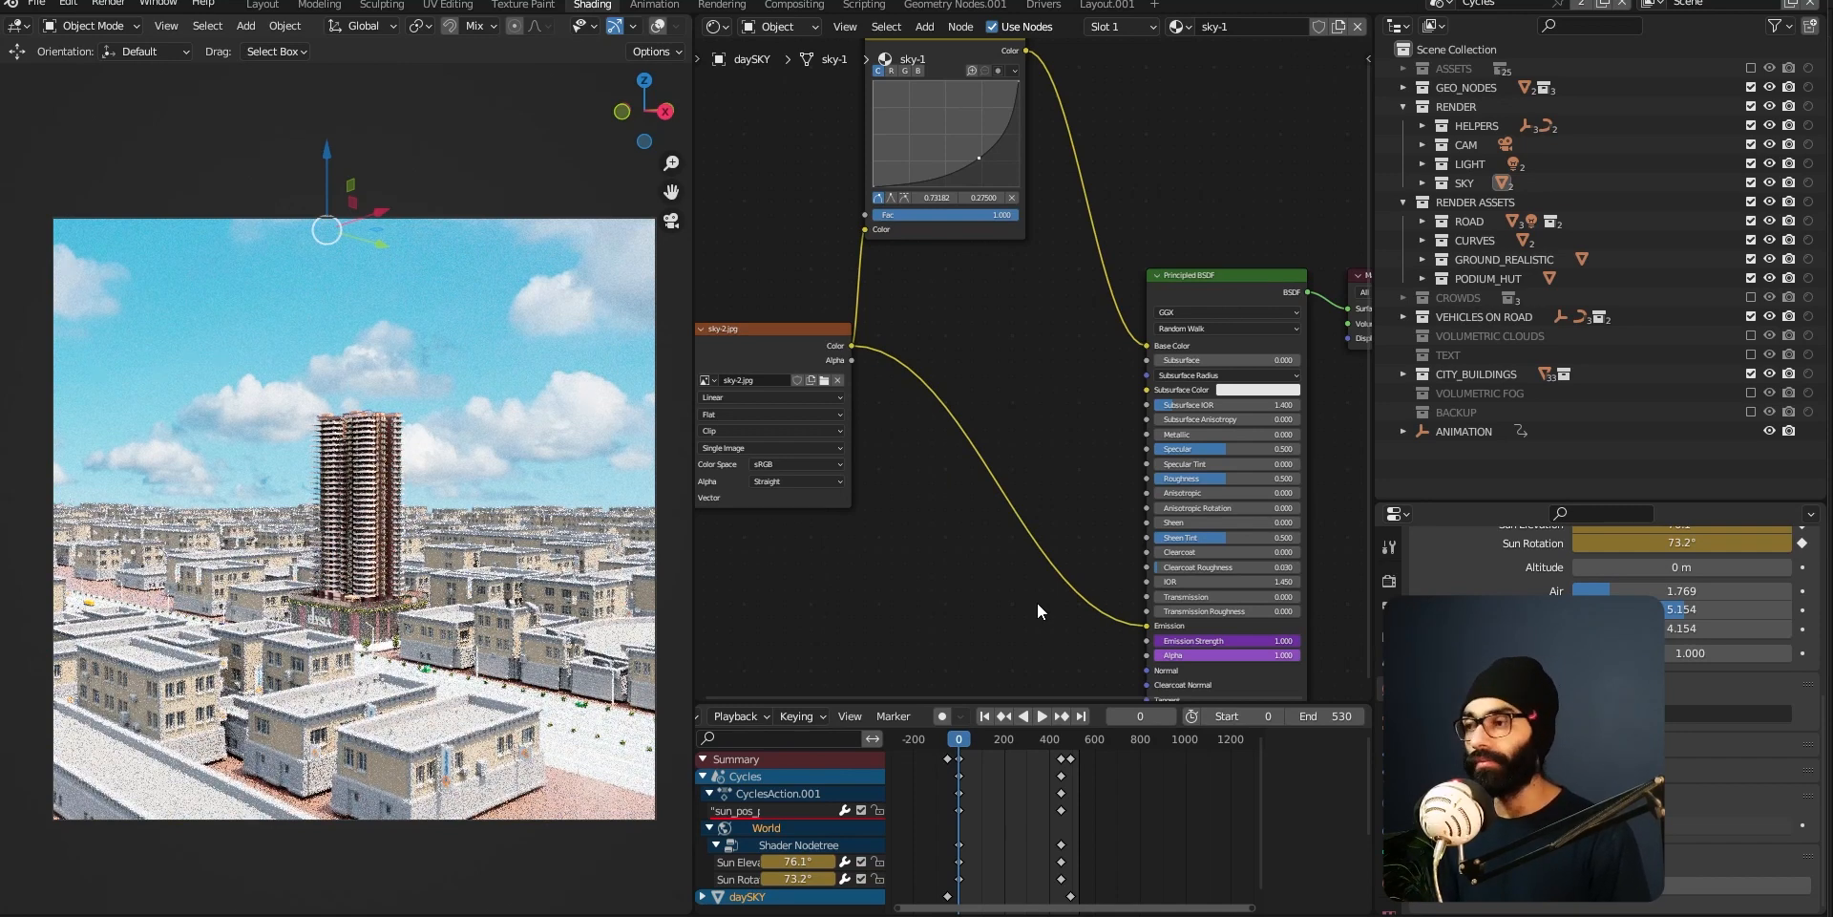
- Show the day sky plane's object properties at its Ray Visibility settings
click(1389, 723)
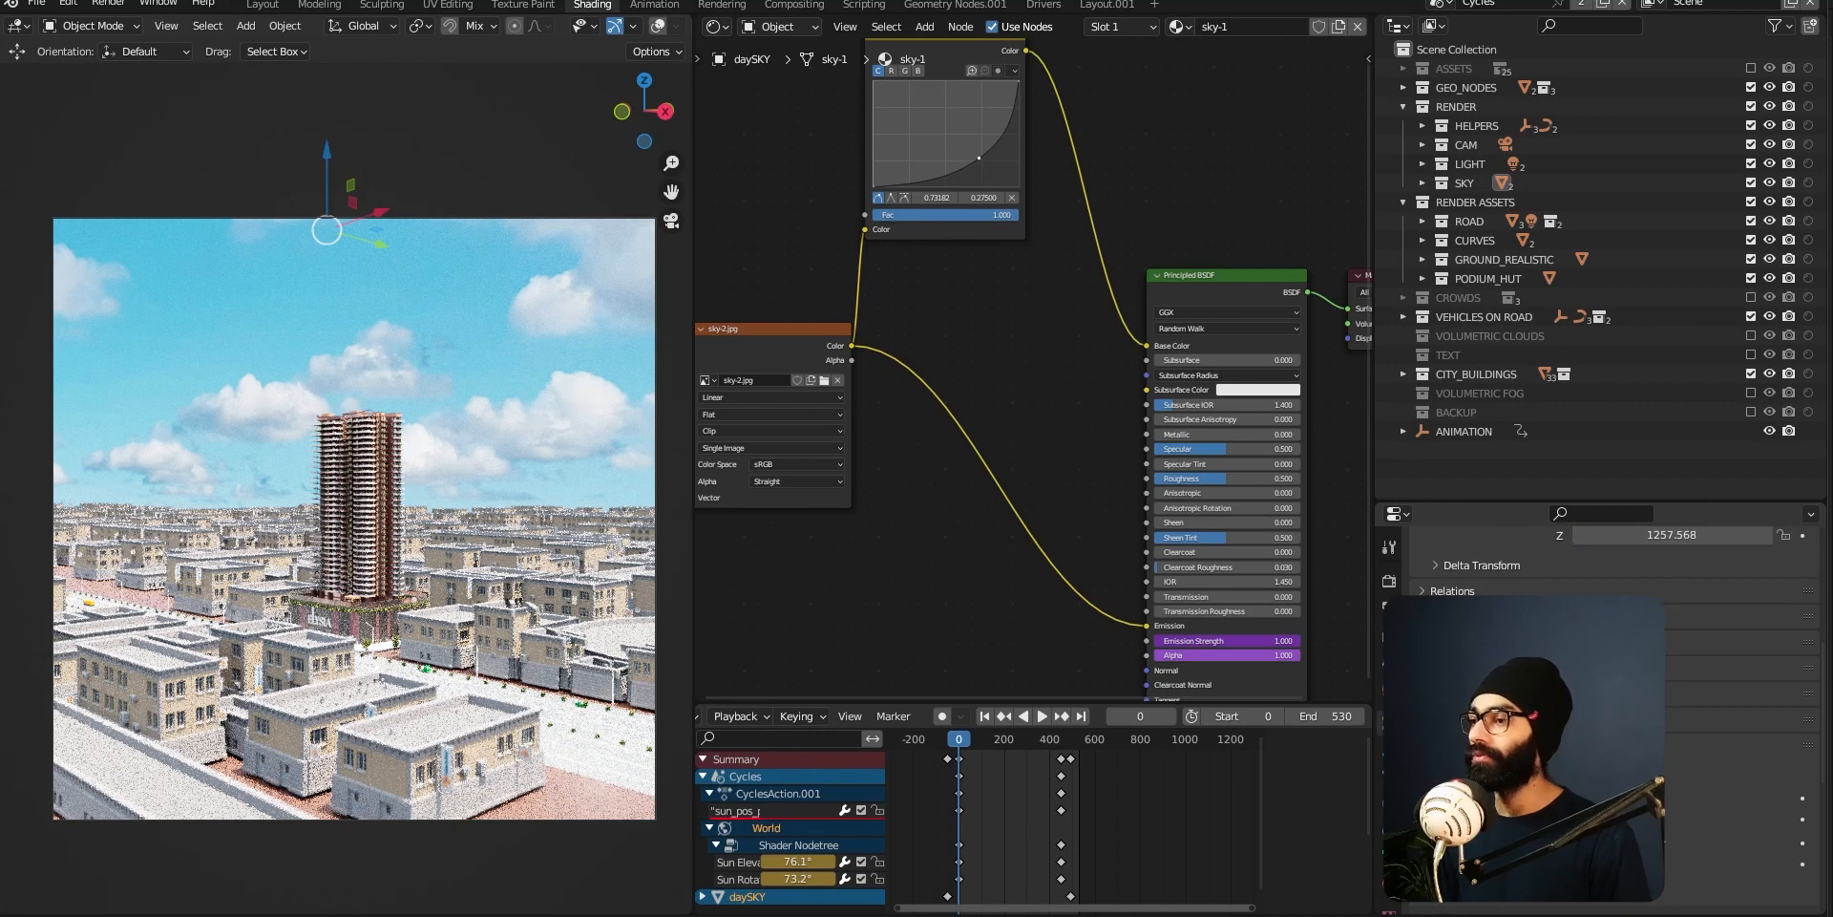
scroll(1614, 573, down, 1)
scroll(1613, 573, down, 4)
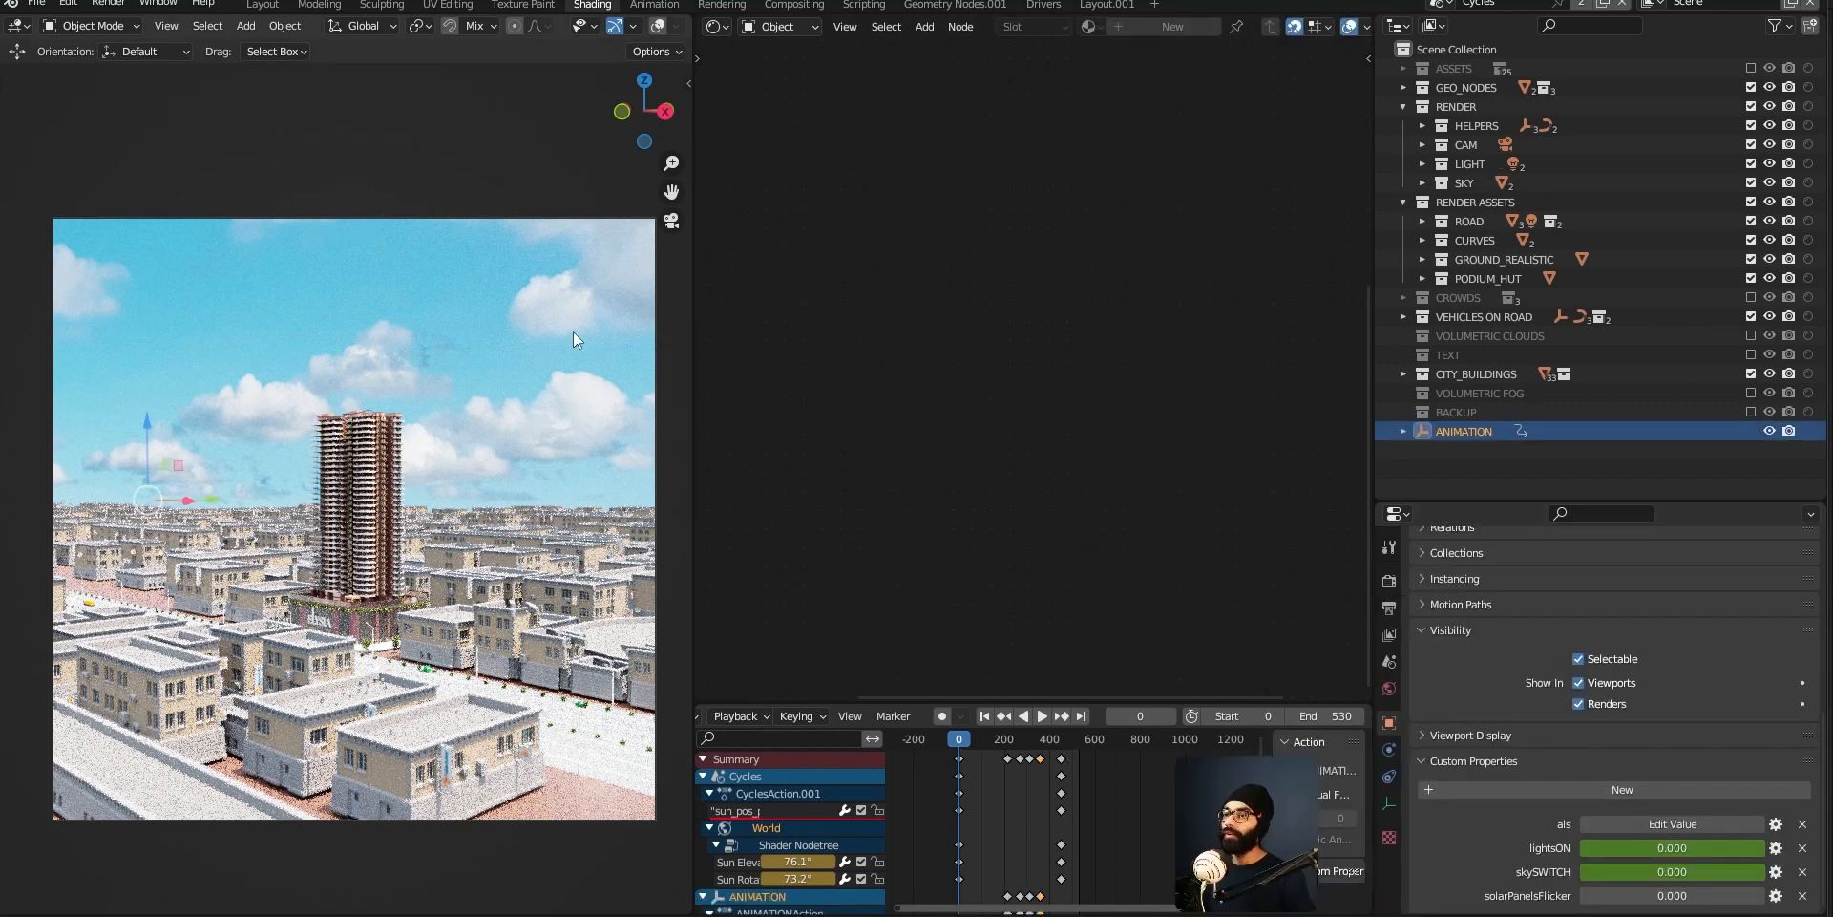
click(572, 332)
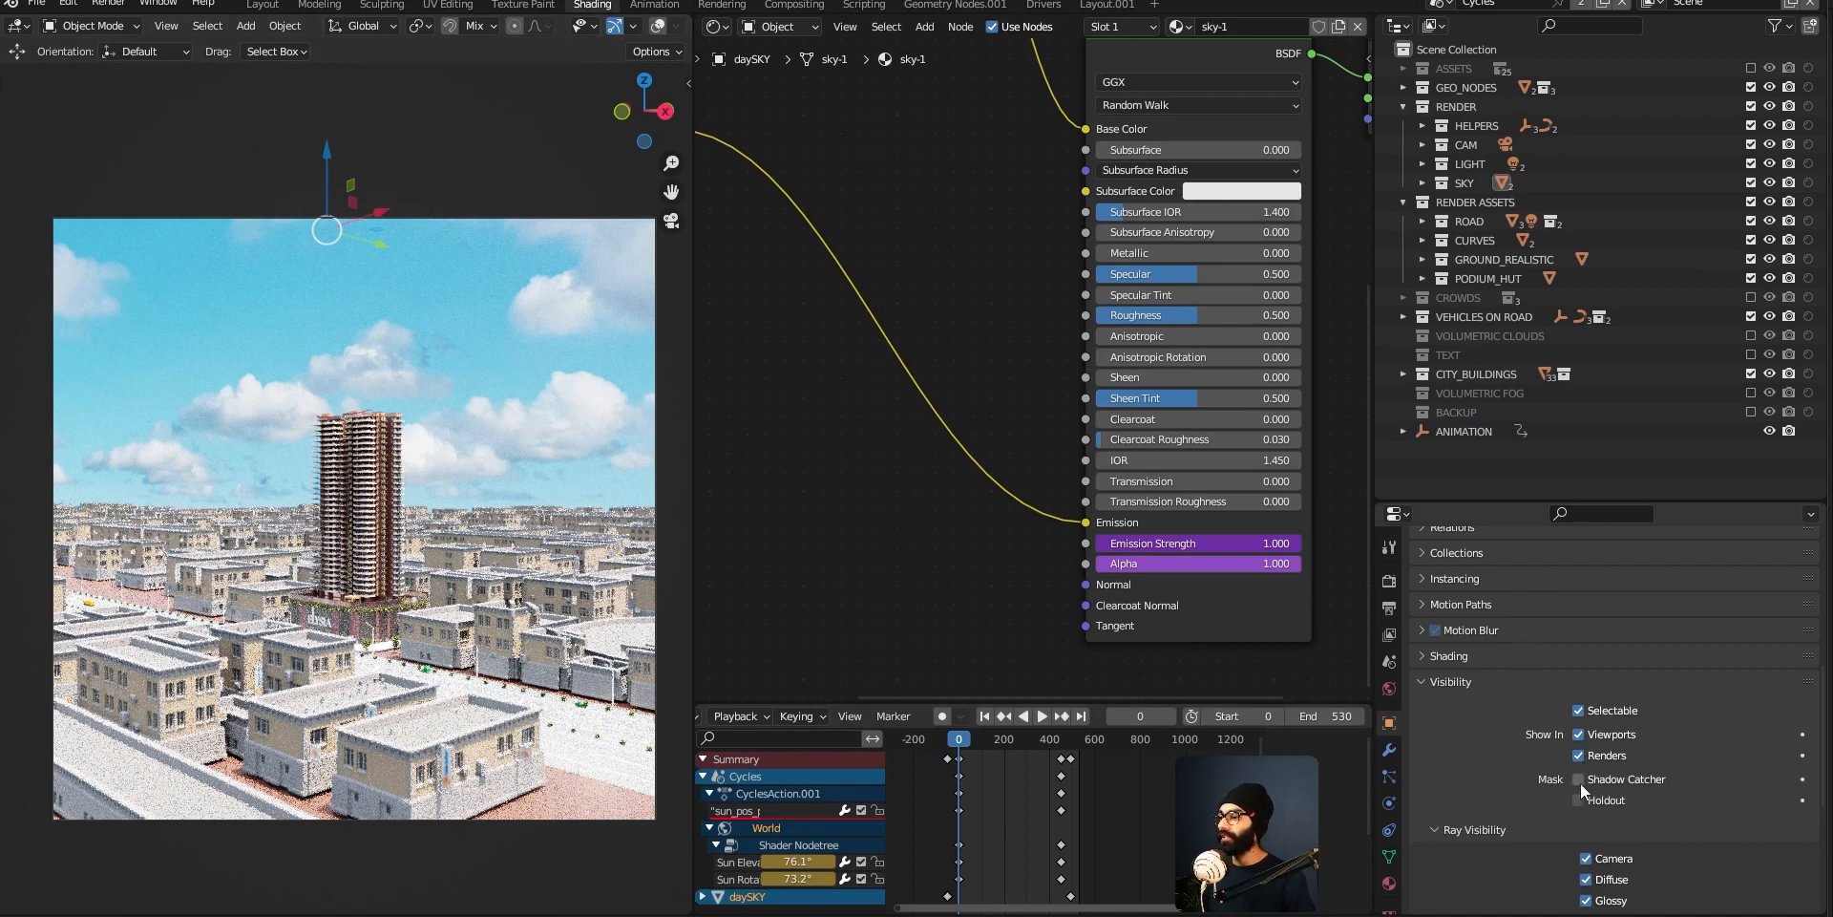
scroll(1518, 817, down, 3)
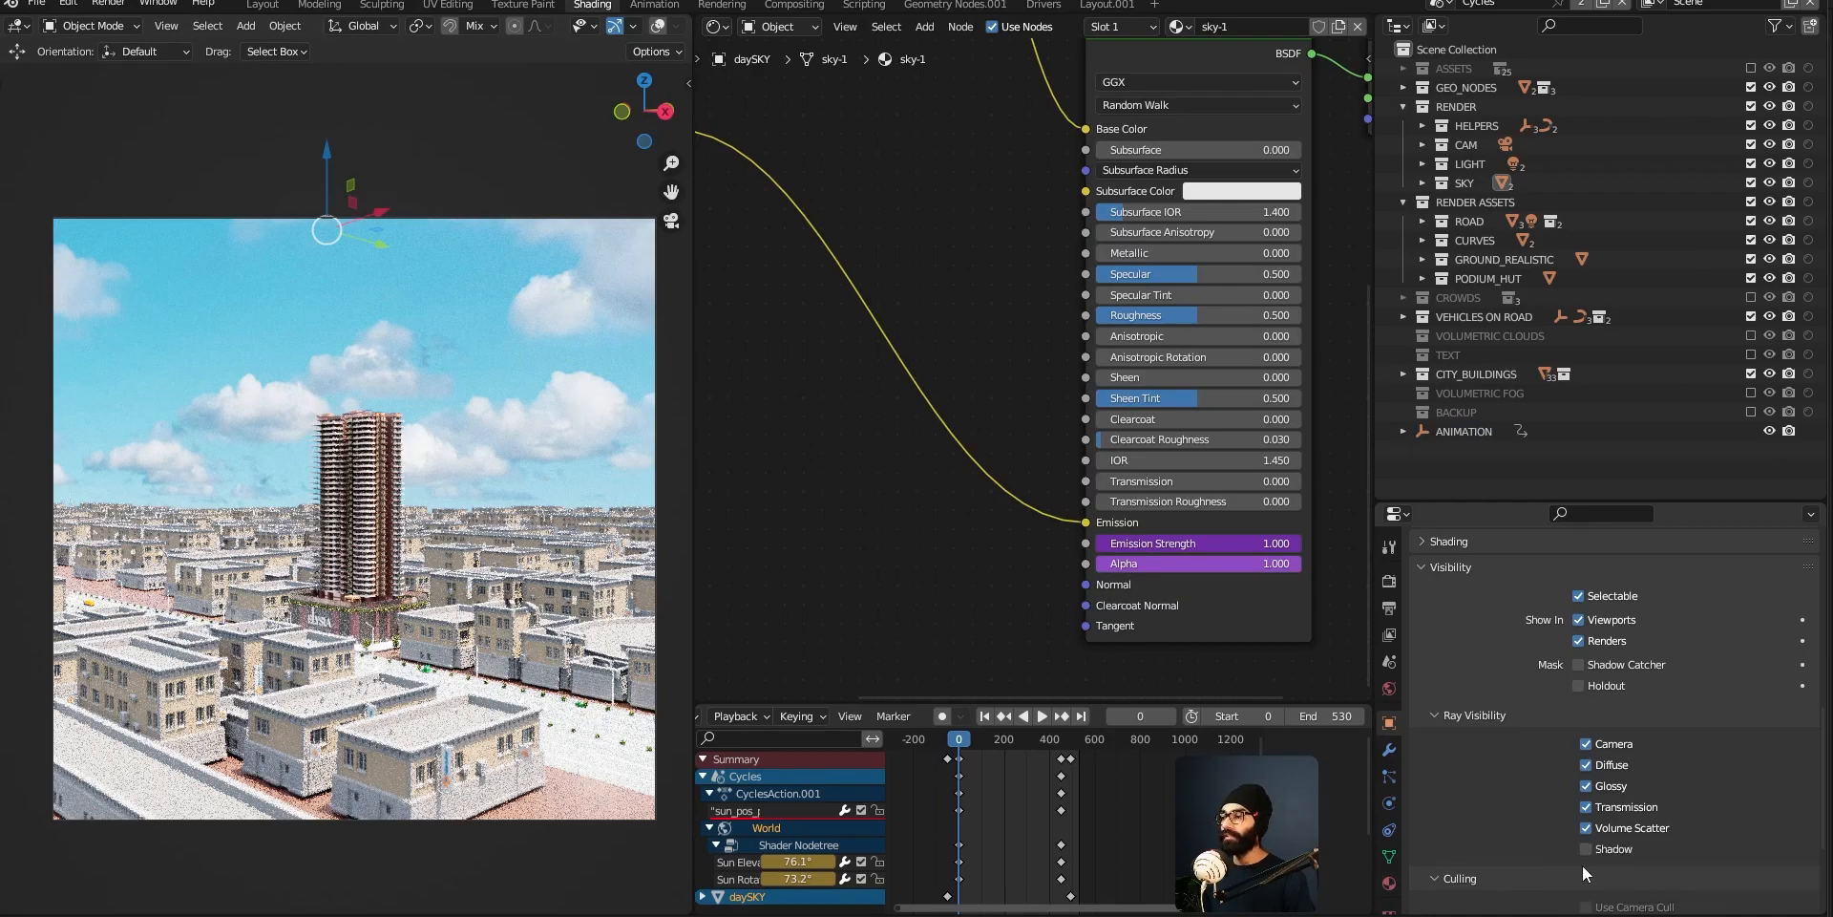
- Try enabling Shadow ray visibility on the day sky plane and check the city from outside the camera
click(1586, 849)
middle_drag(554, 353, 410, 475)
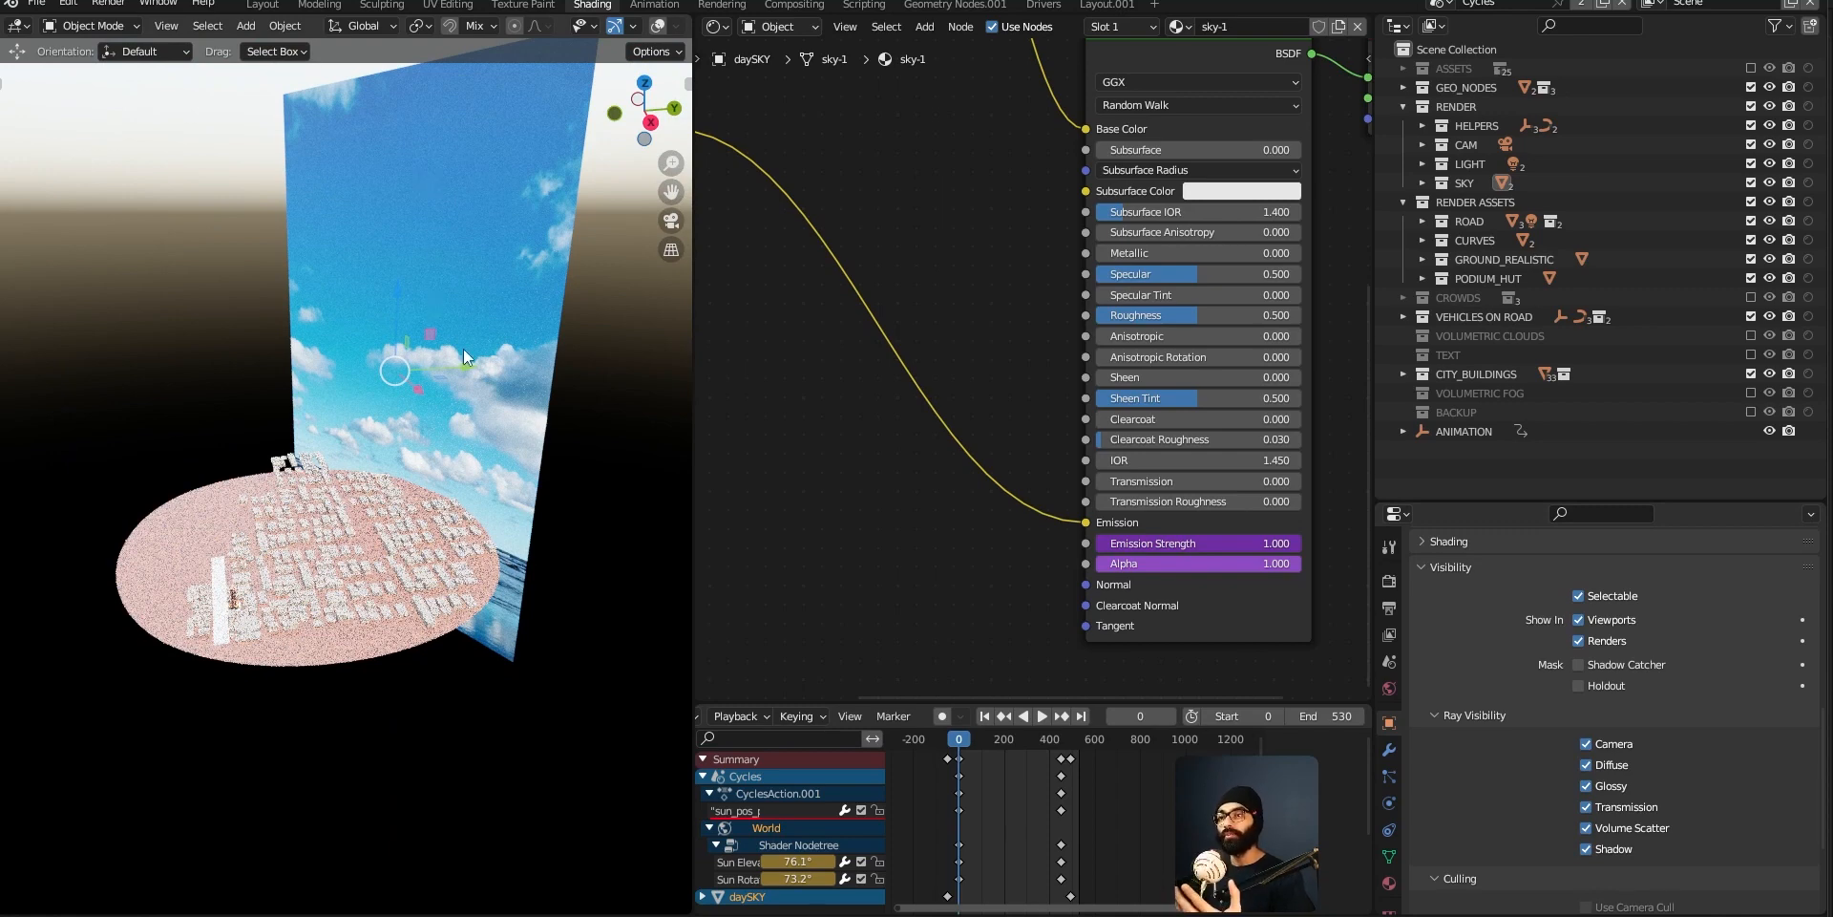
middle_drag(391, 364, 368, 494)
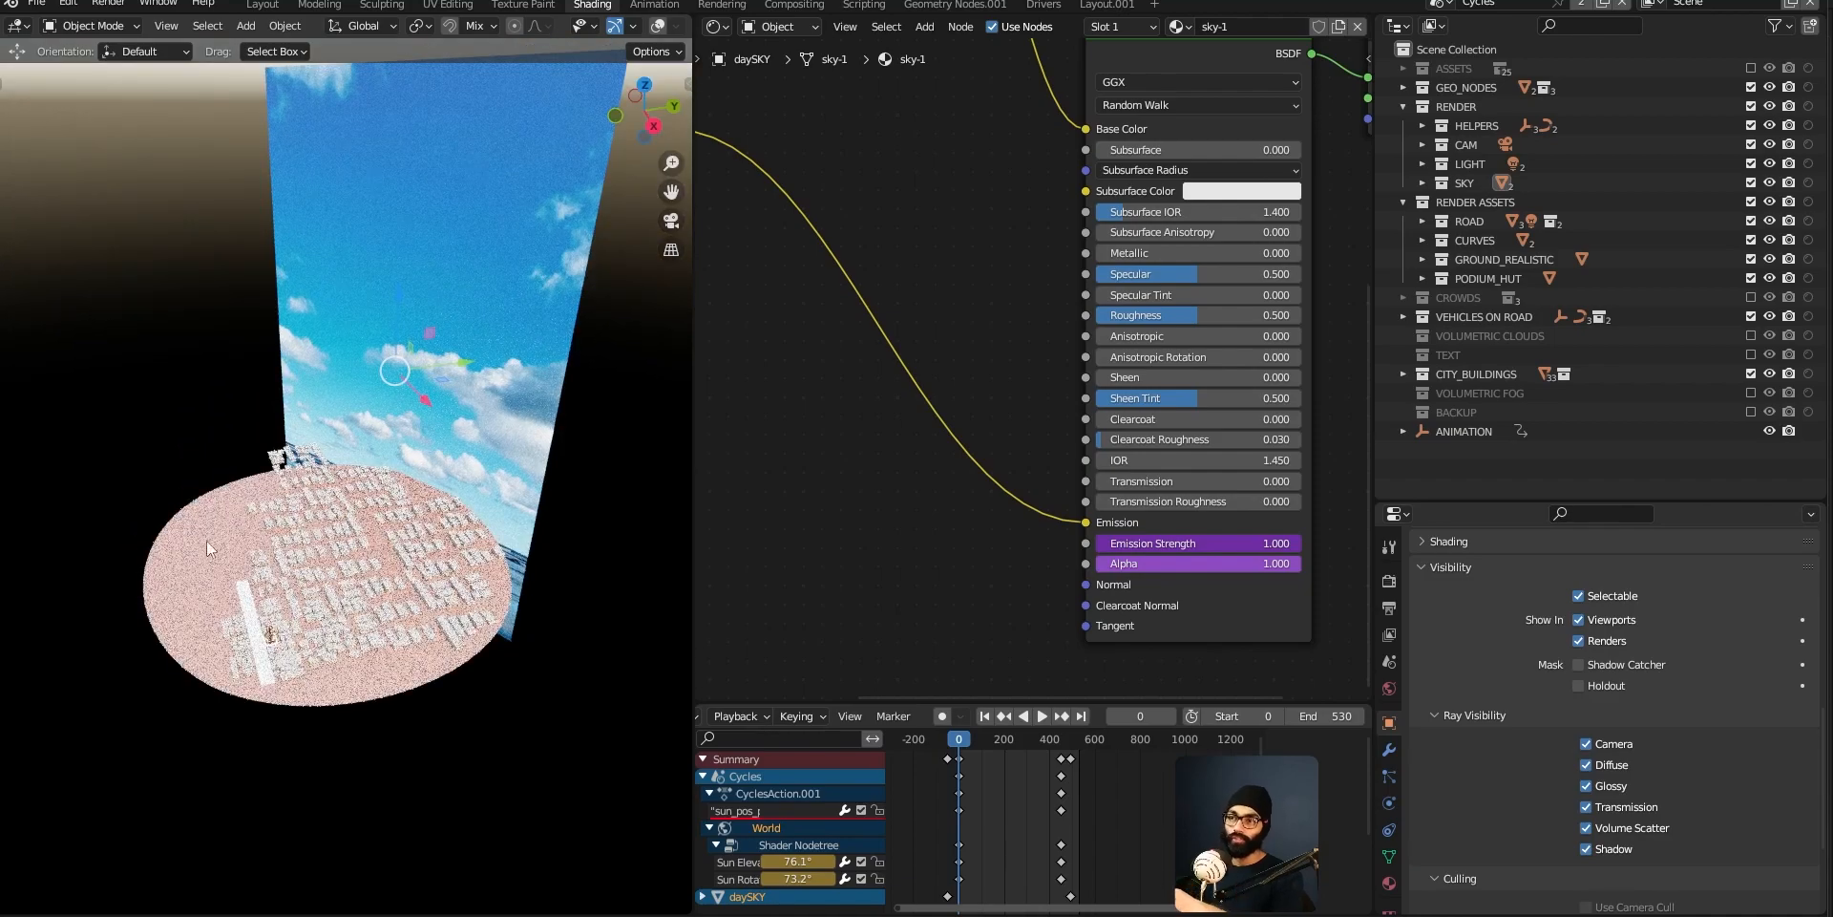
scroll(347, 634, up, 2)
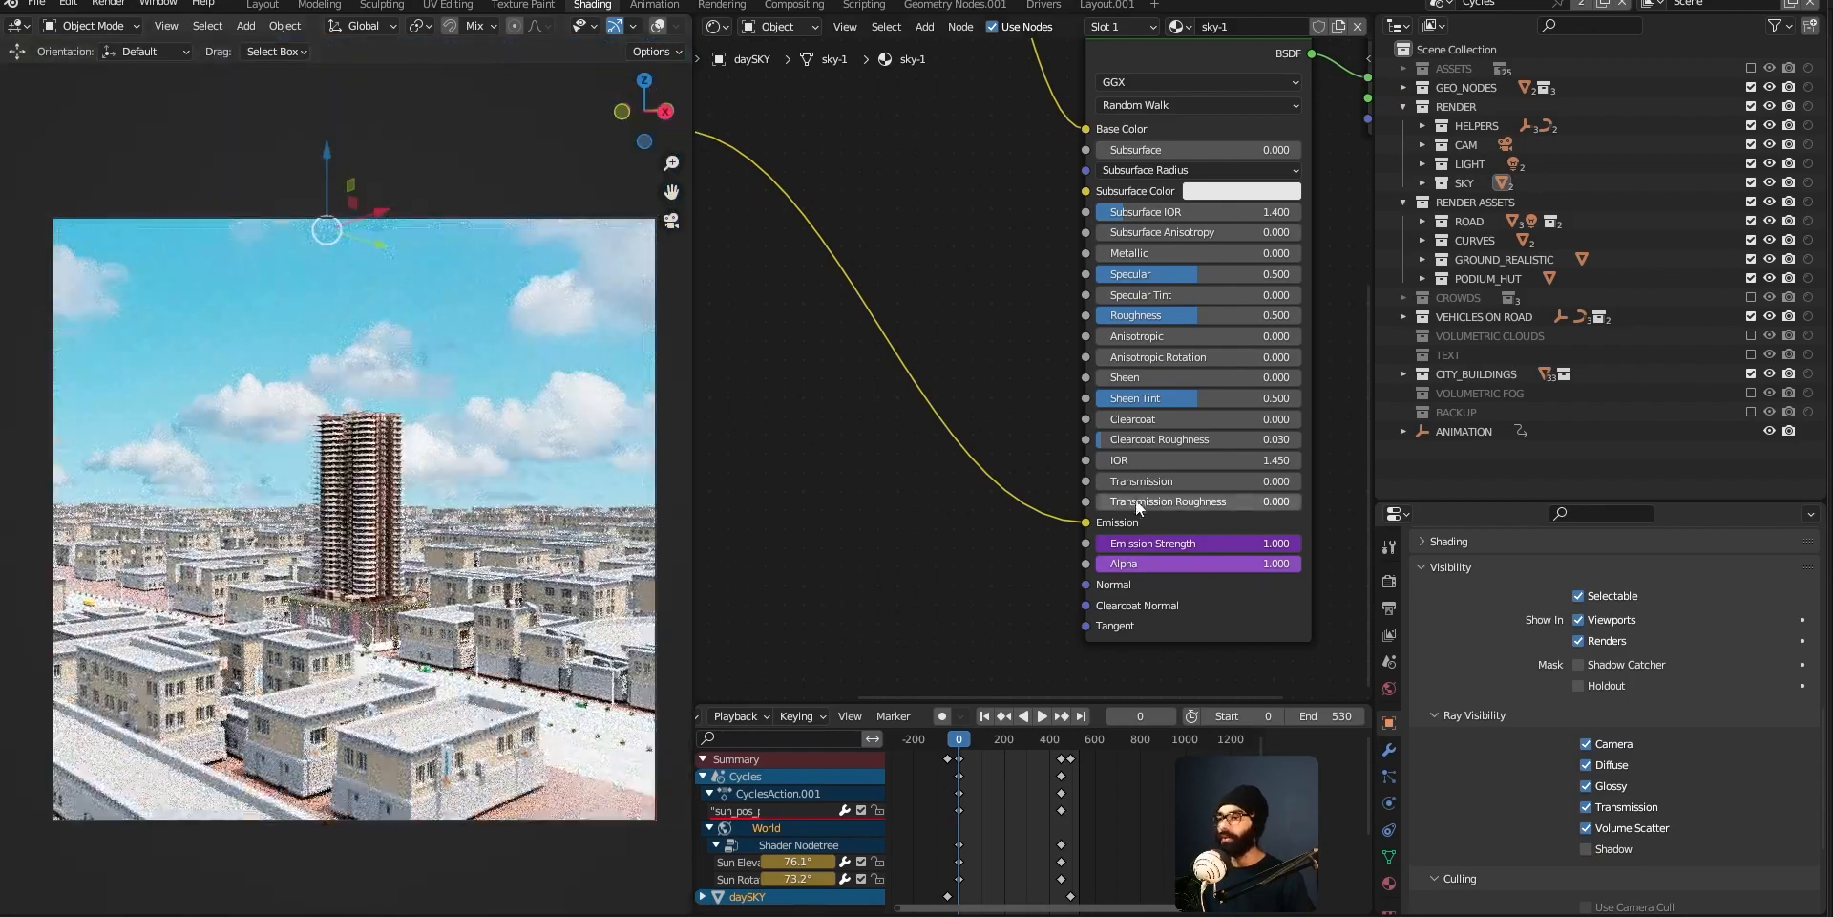
- Go to frame 530 and view the night city and its sky plane from outside the camera
scroll(1136, 500, down, 2)
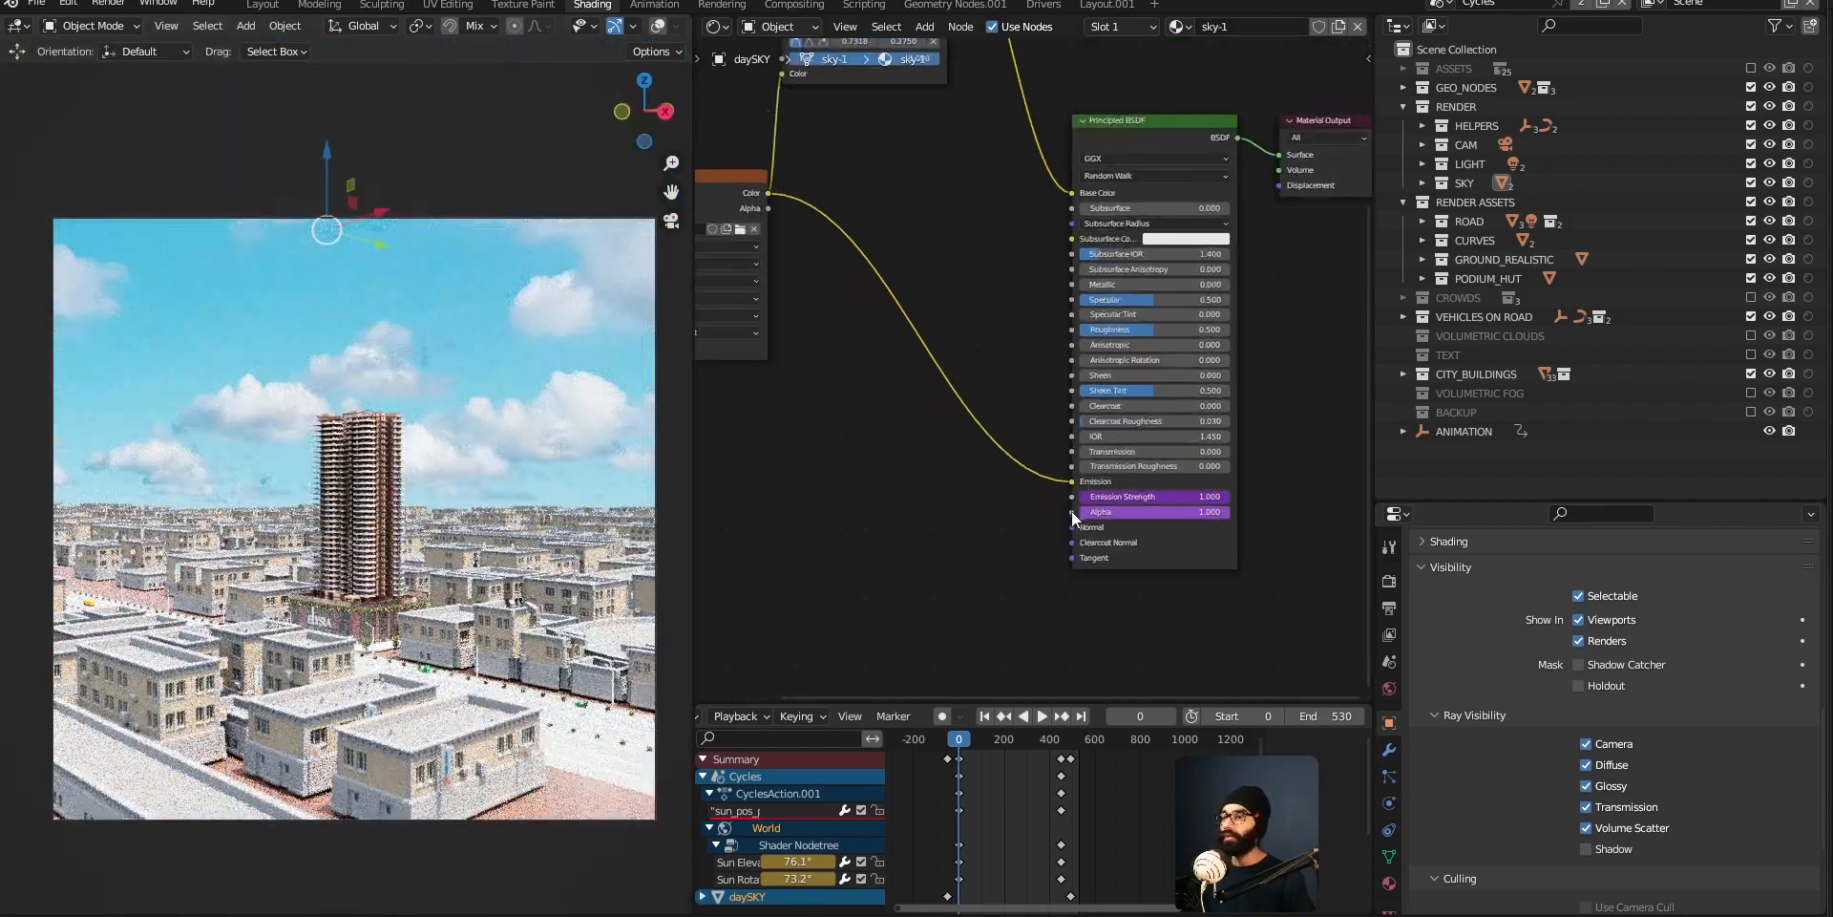
click(1056, 720)
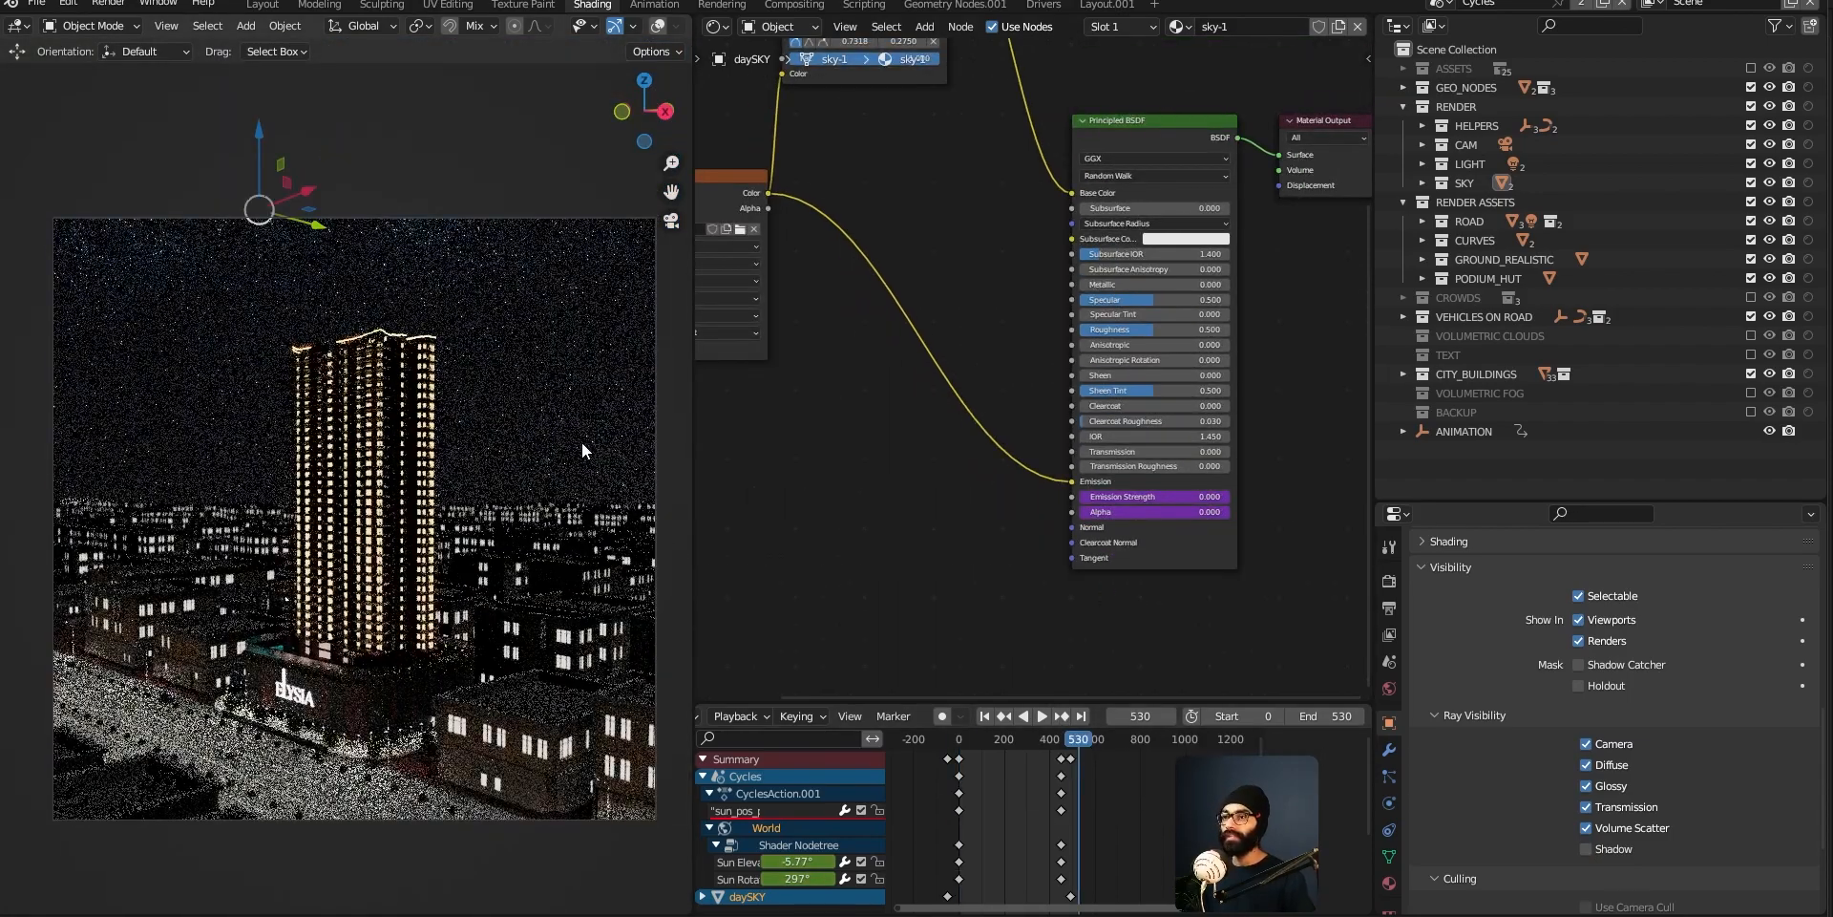
middle_drag(598, 468, 450, 541)
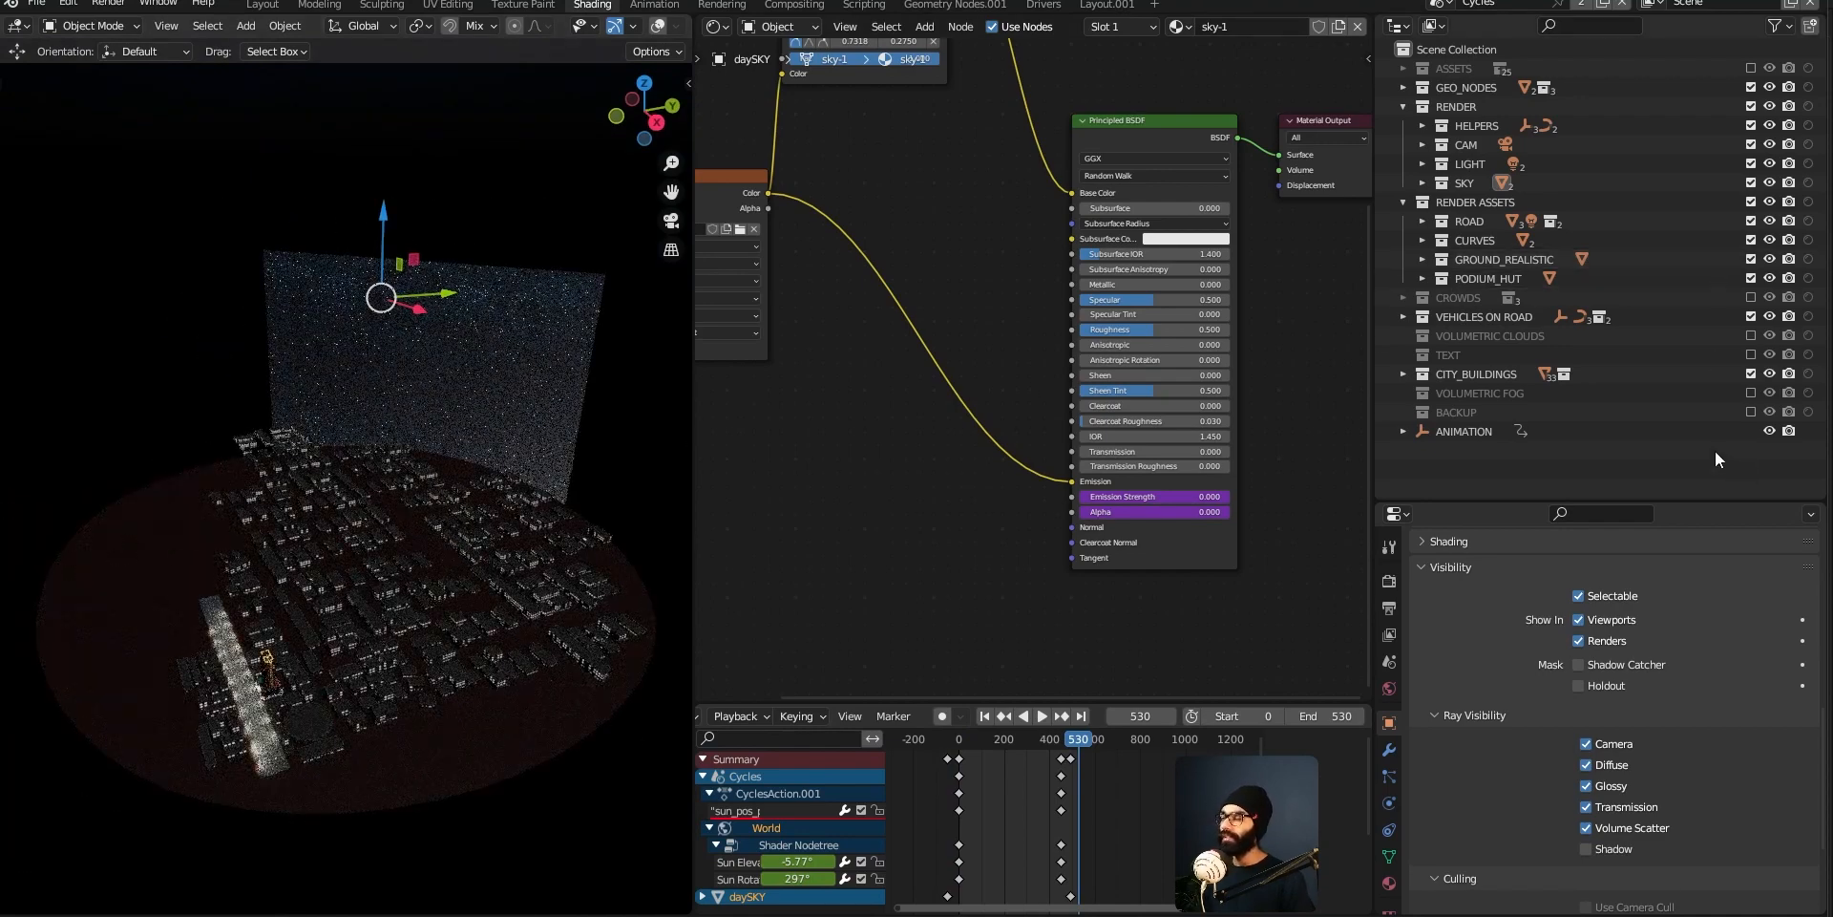
- Expand the LIGHT collection and select the MOON light, checking the starry sky plane around the city before returning to the camera view
click(1423, 163)
click(1489, 182)
middle_drag(466, 681, 439, 576)
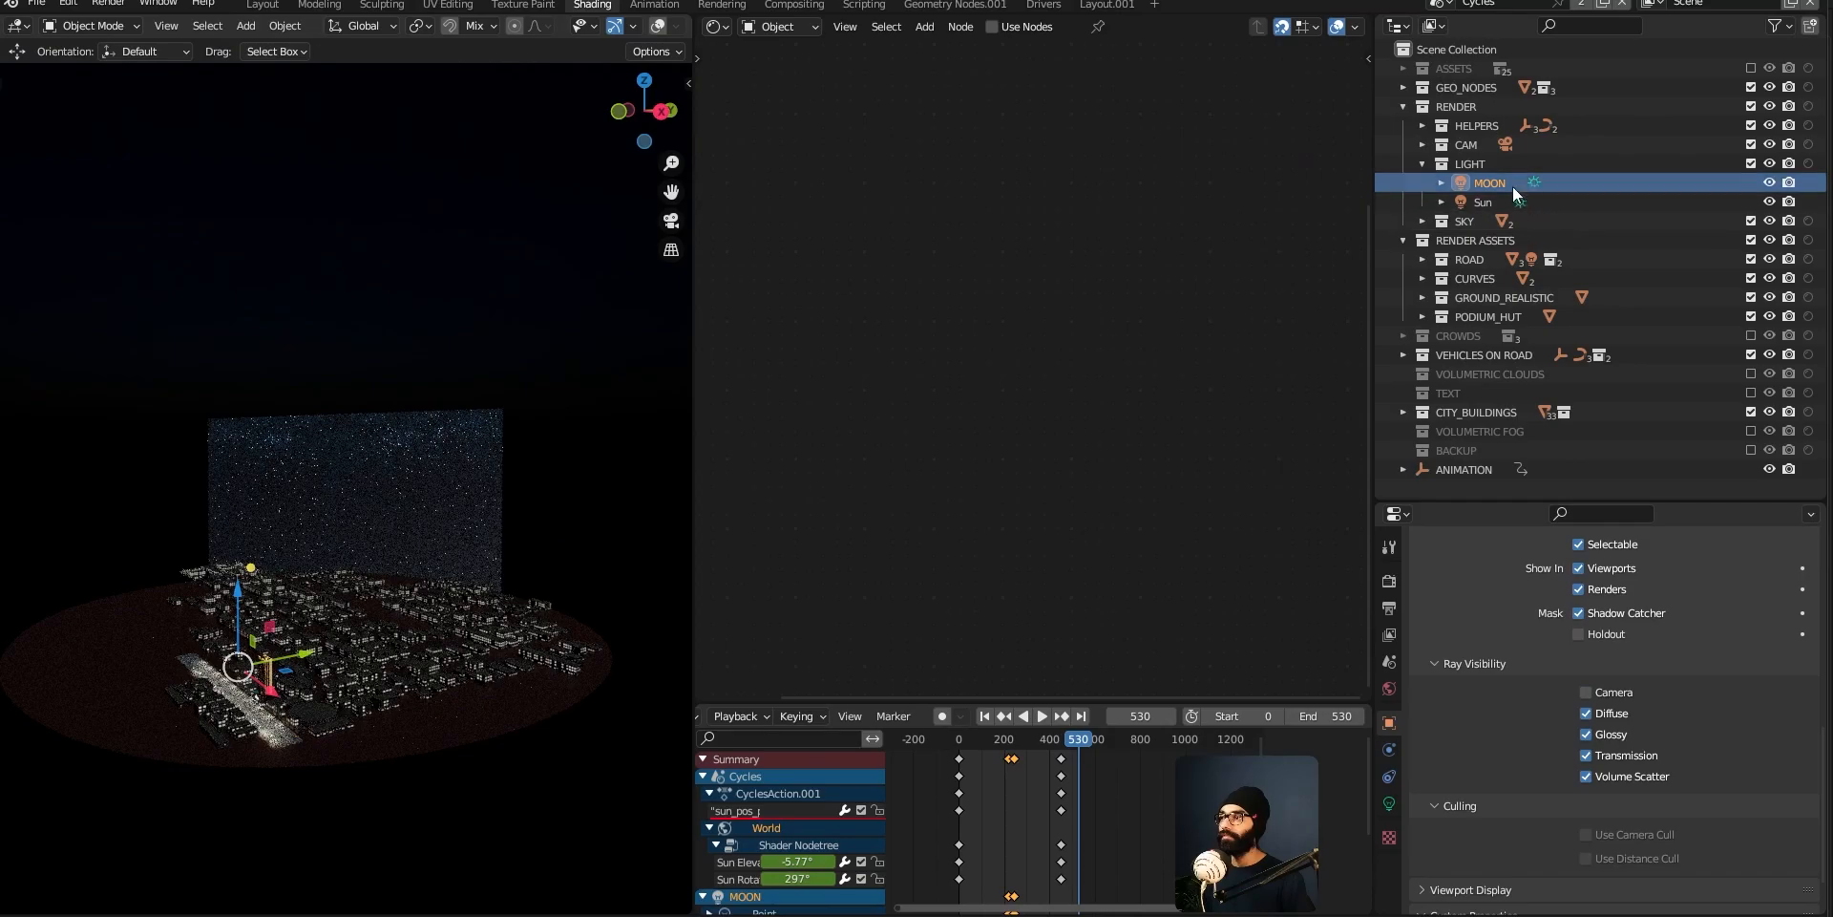
middle_drag(338, 702, 351, 672)
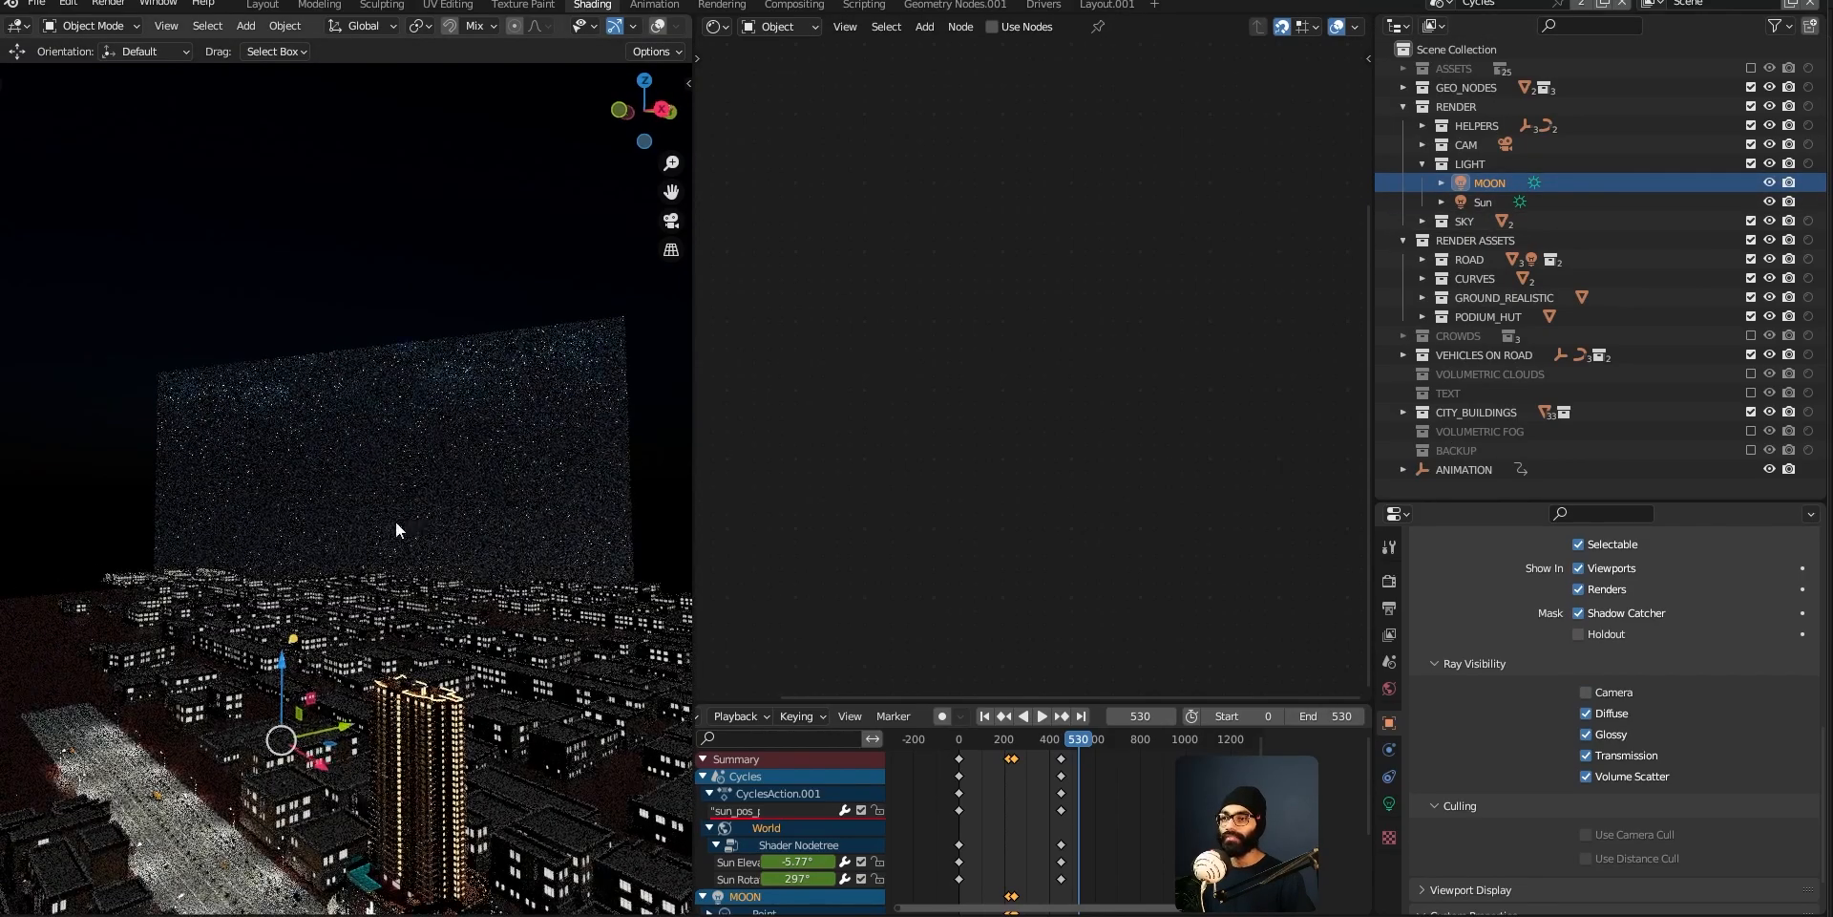
middle_drag(396, 521, 370, 589)
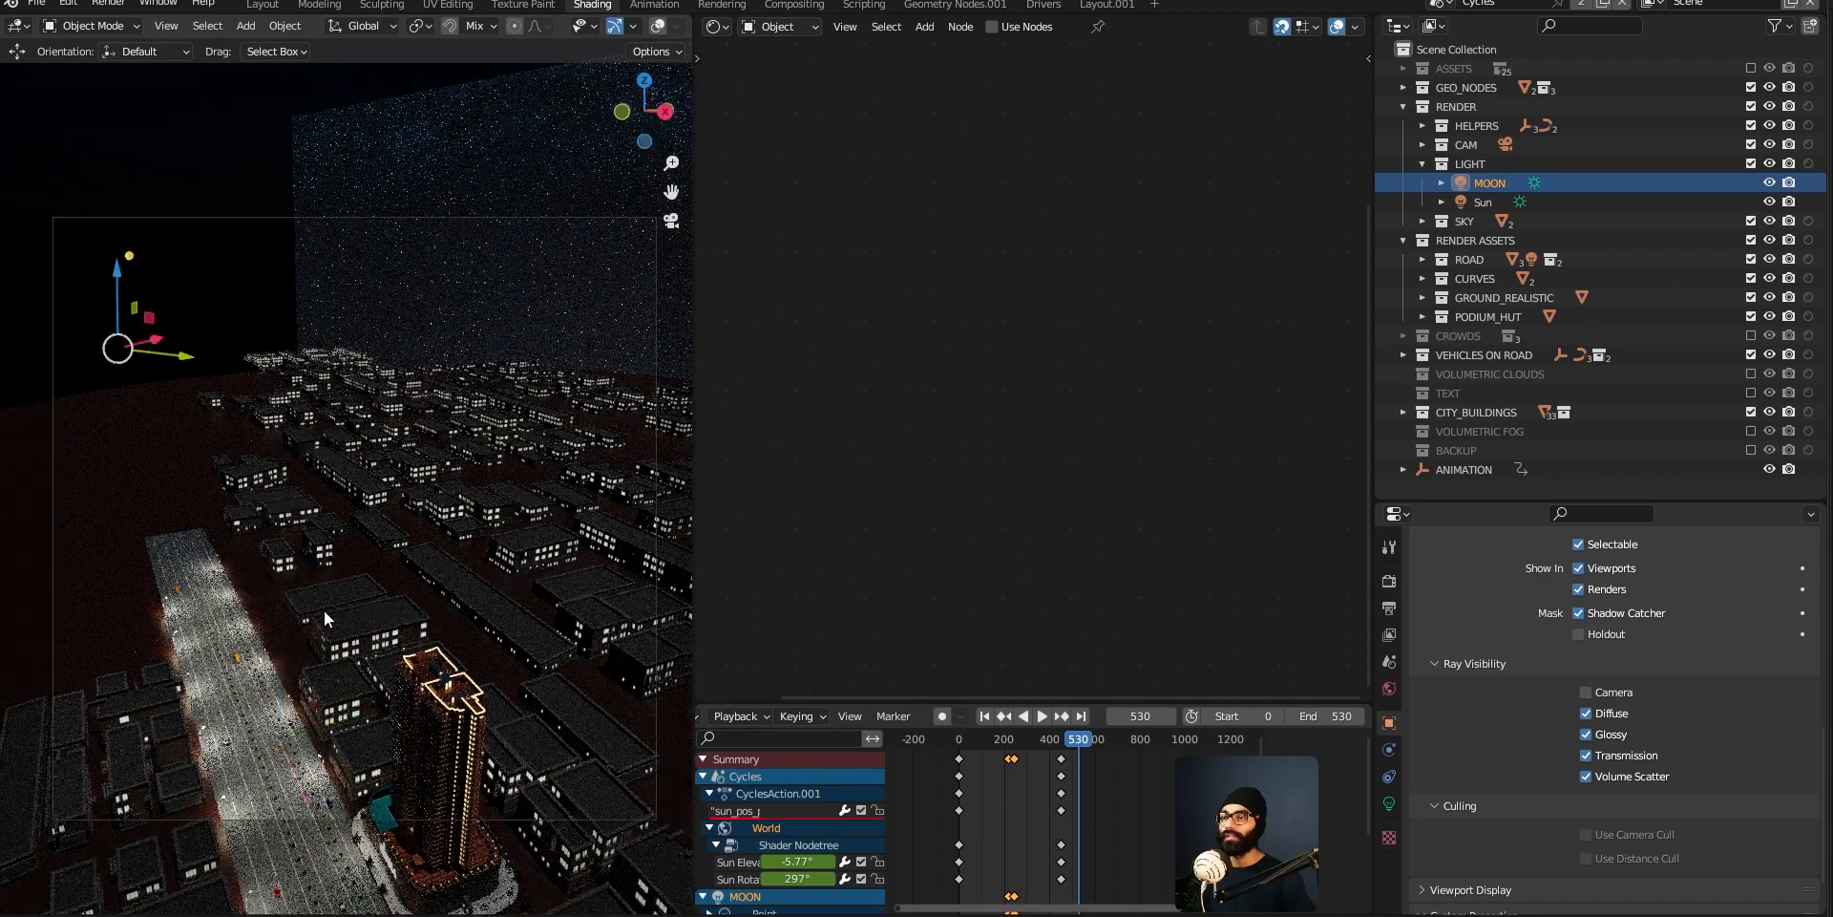
key(KP_0)
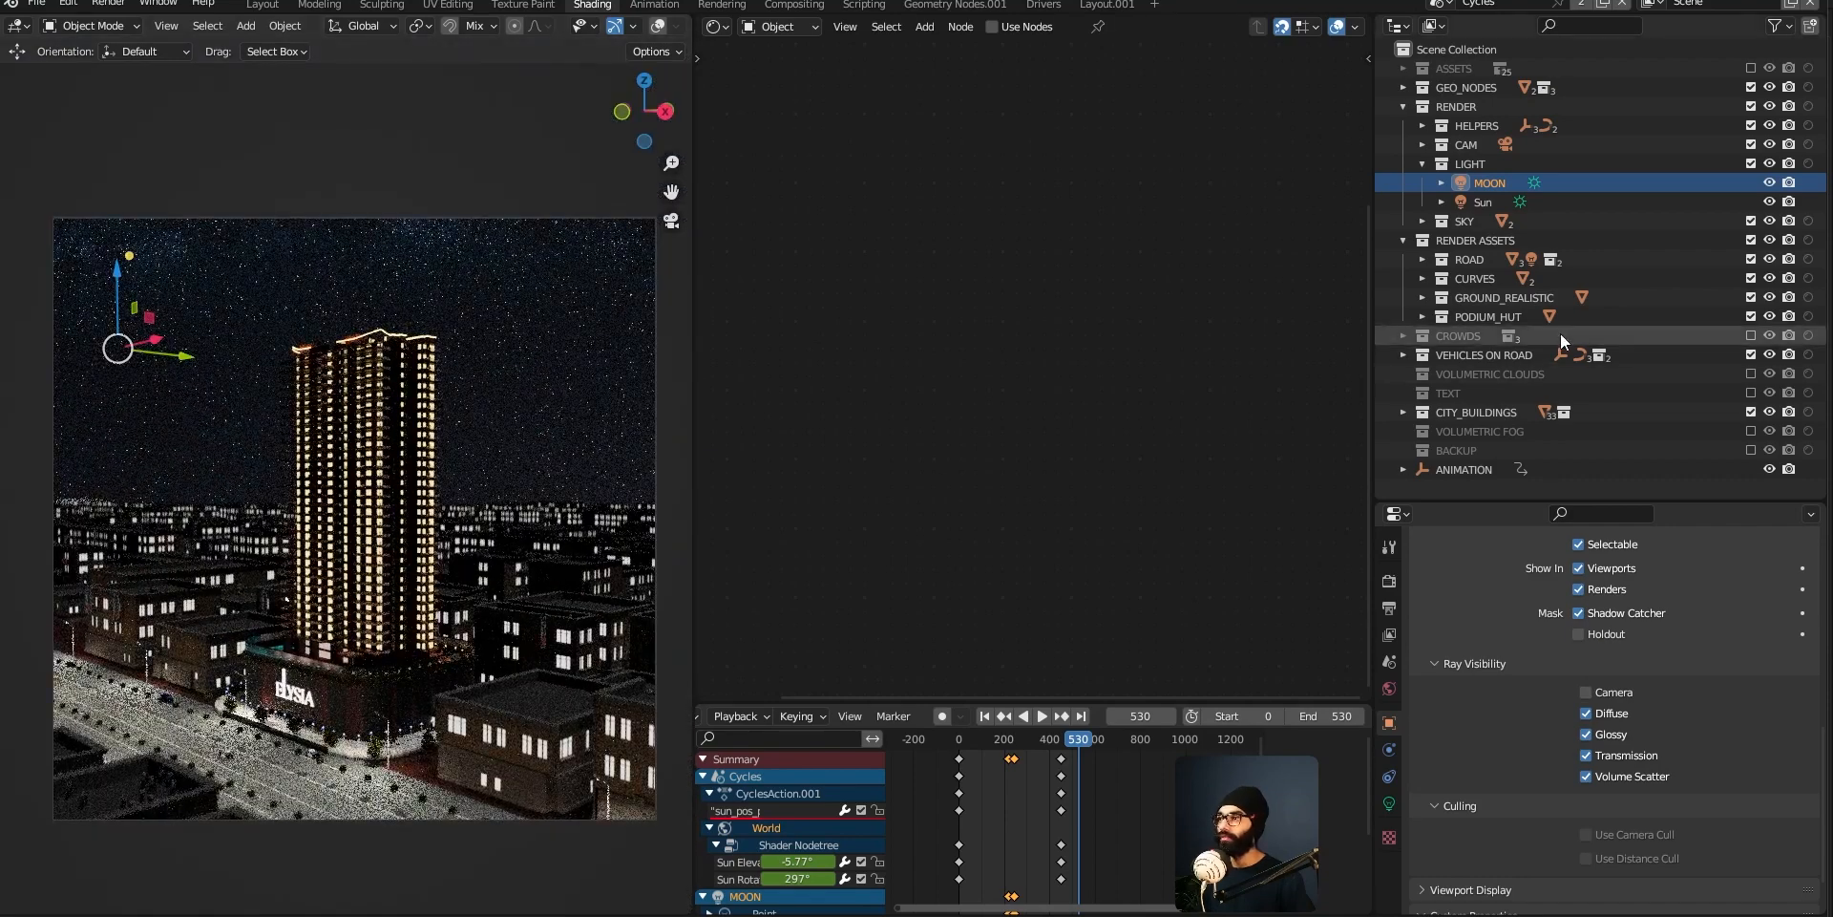
- Hide the MOON light to compare the night sky without it, and make it visible again
click(1769, 182)
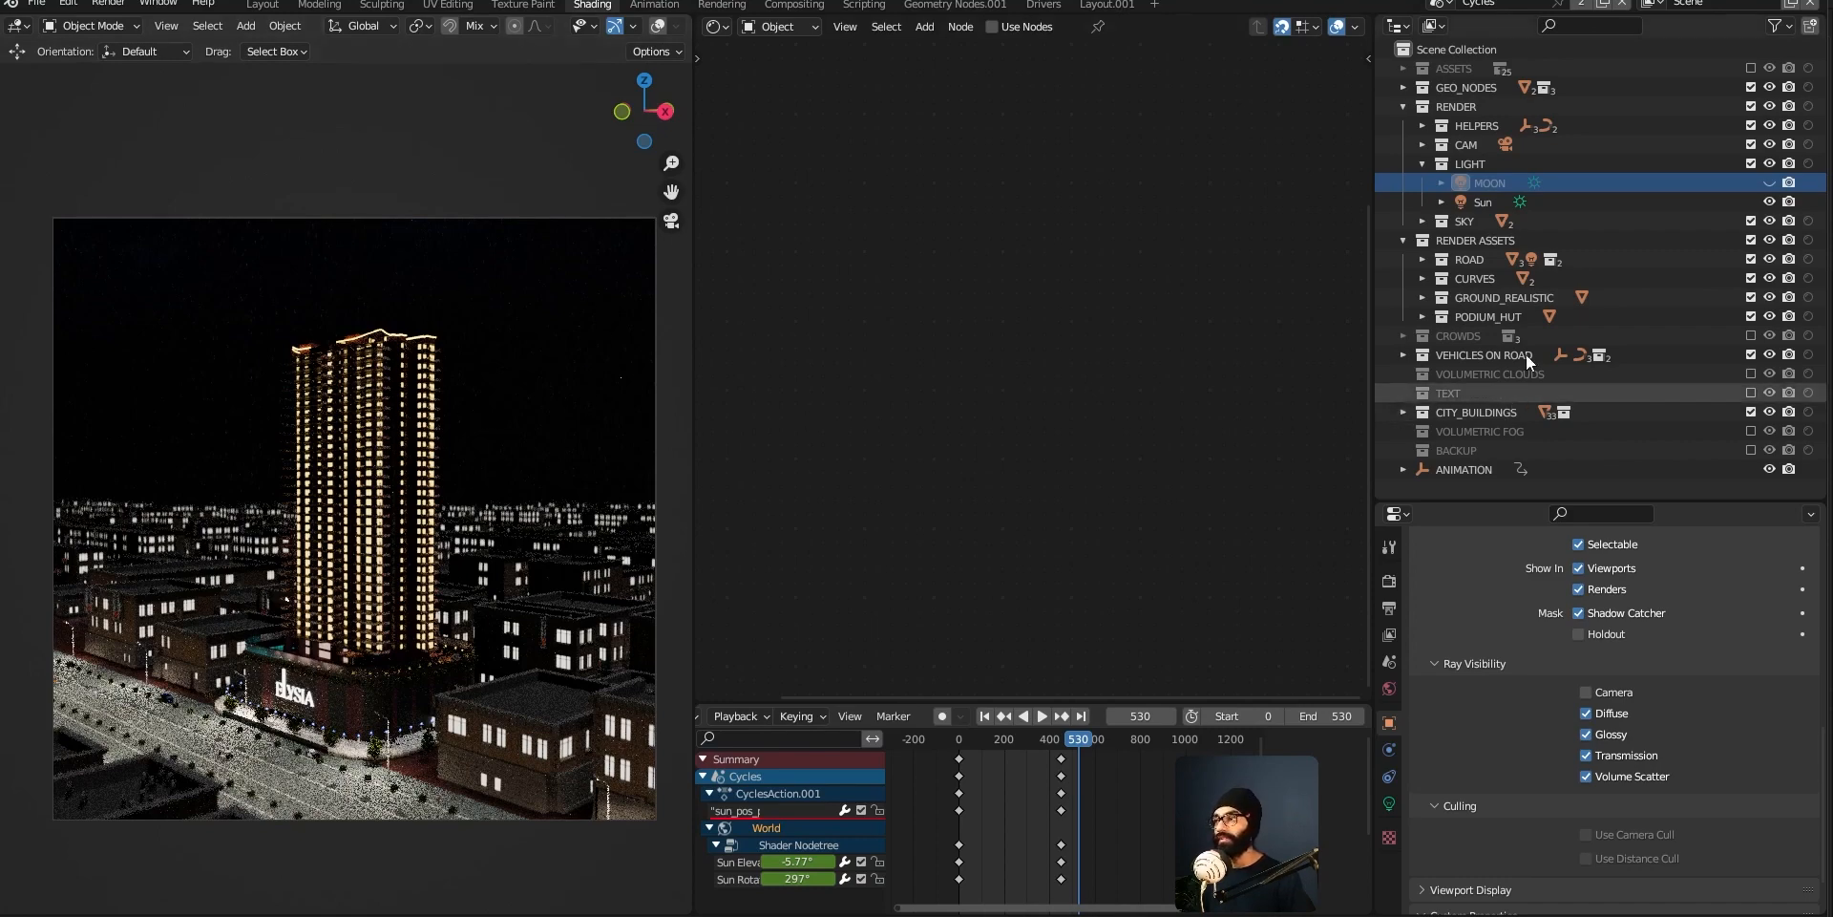
click(1770, 183)
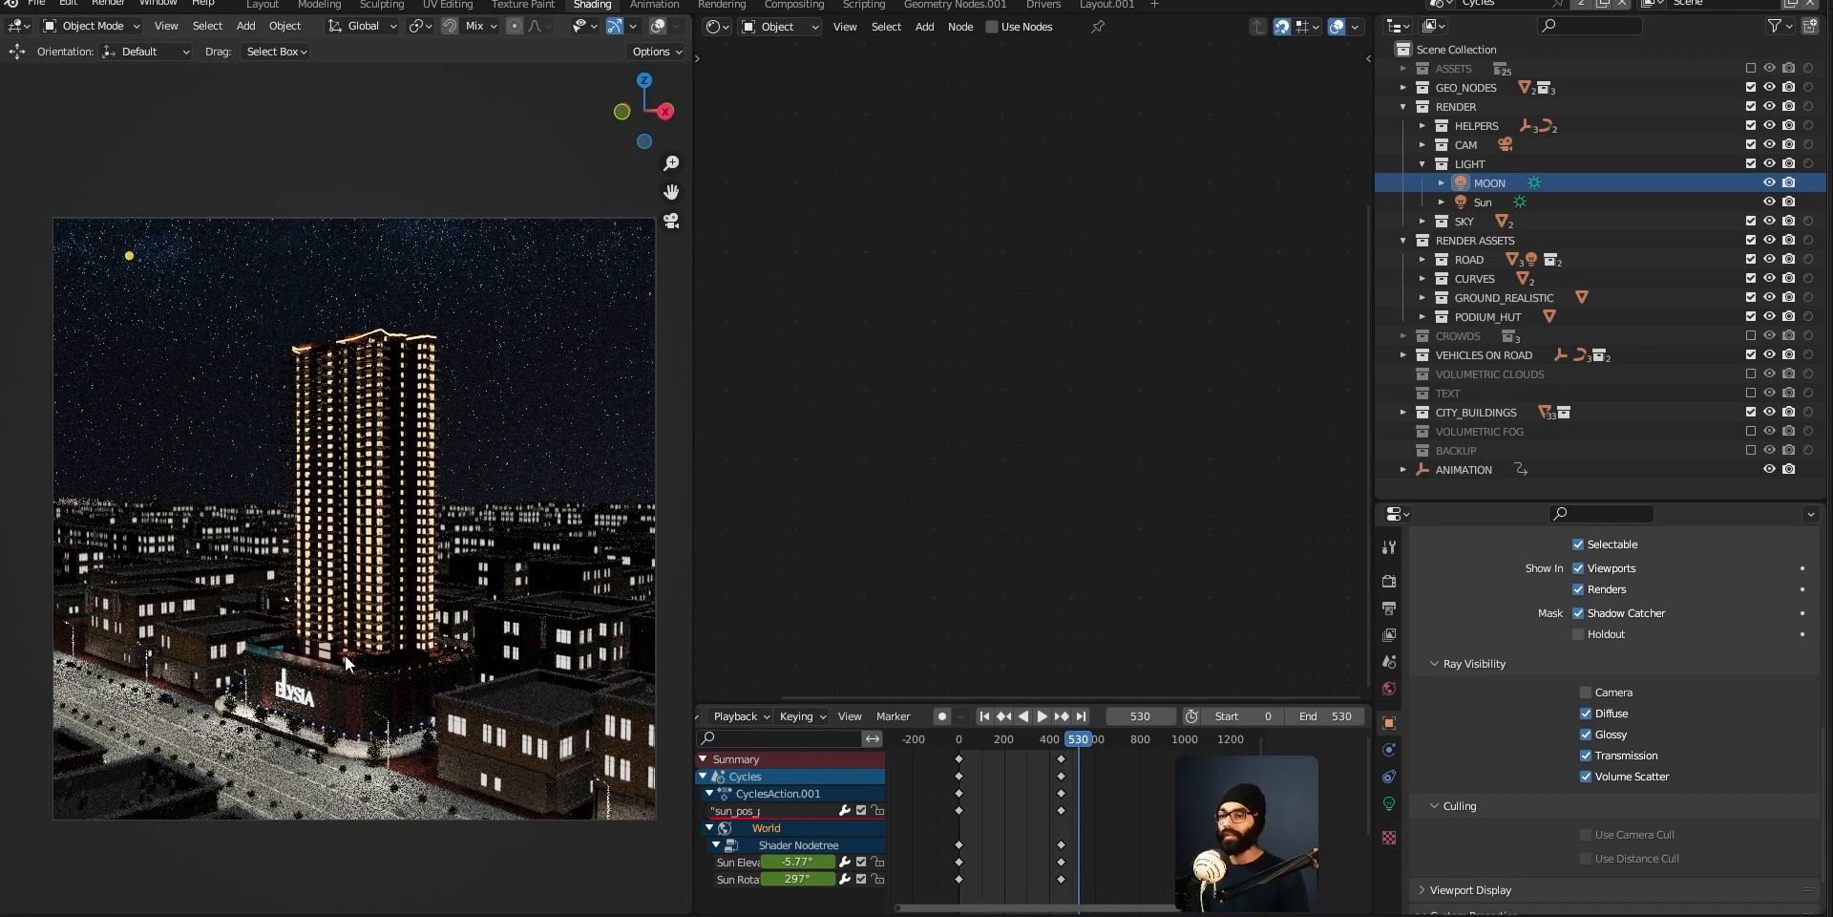
- Select the street lamp distribution object and inspect the lamps along the road up close
click(424, 689)
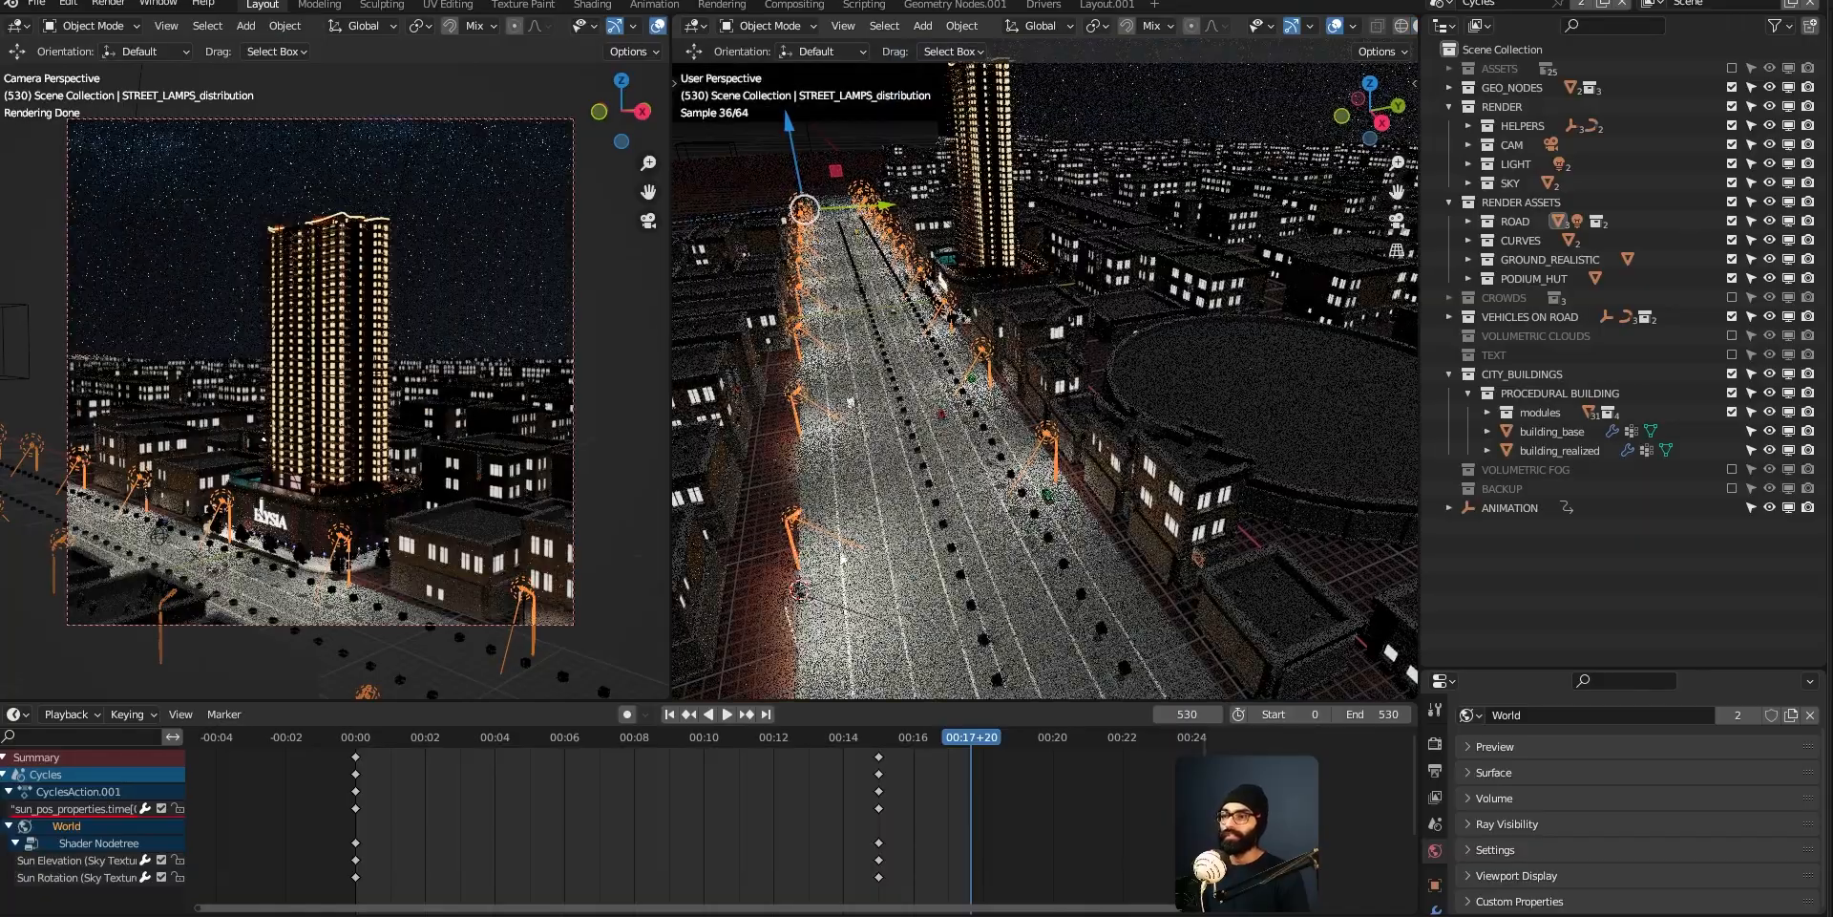
middle_drag(831, 530, 852, 498)
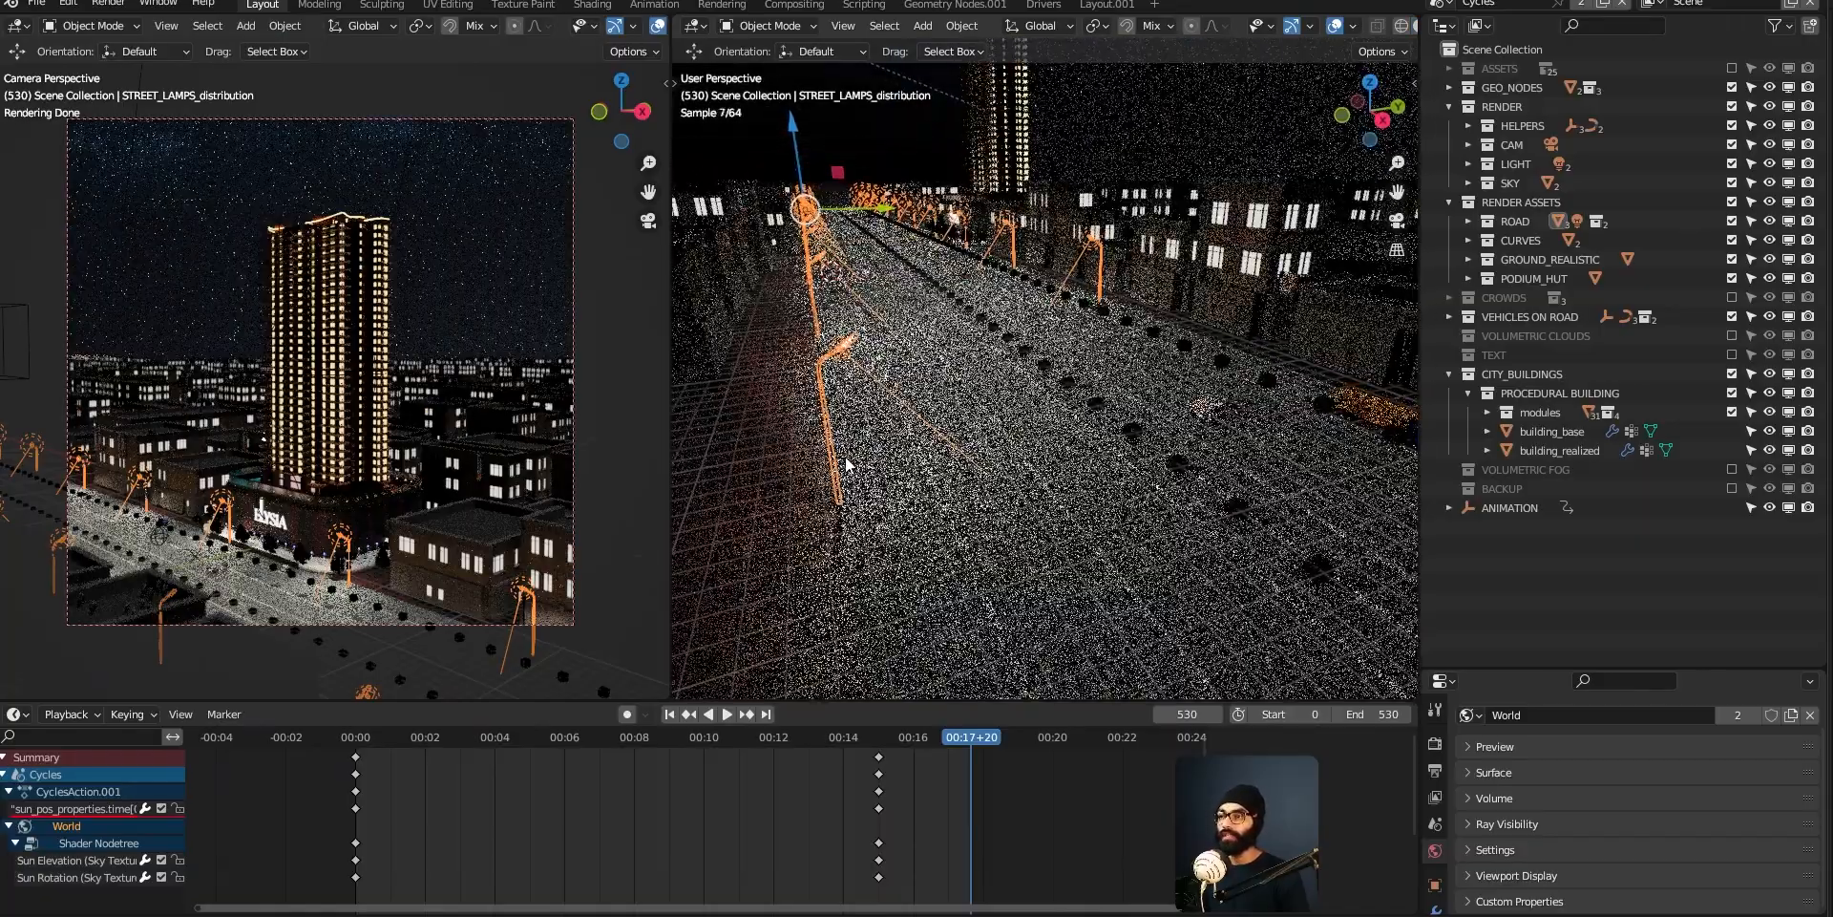
key(alt+a)
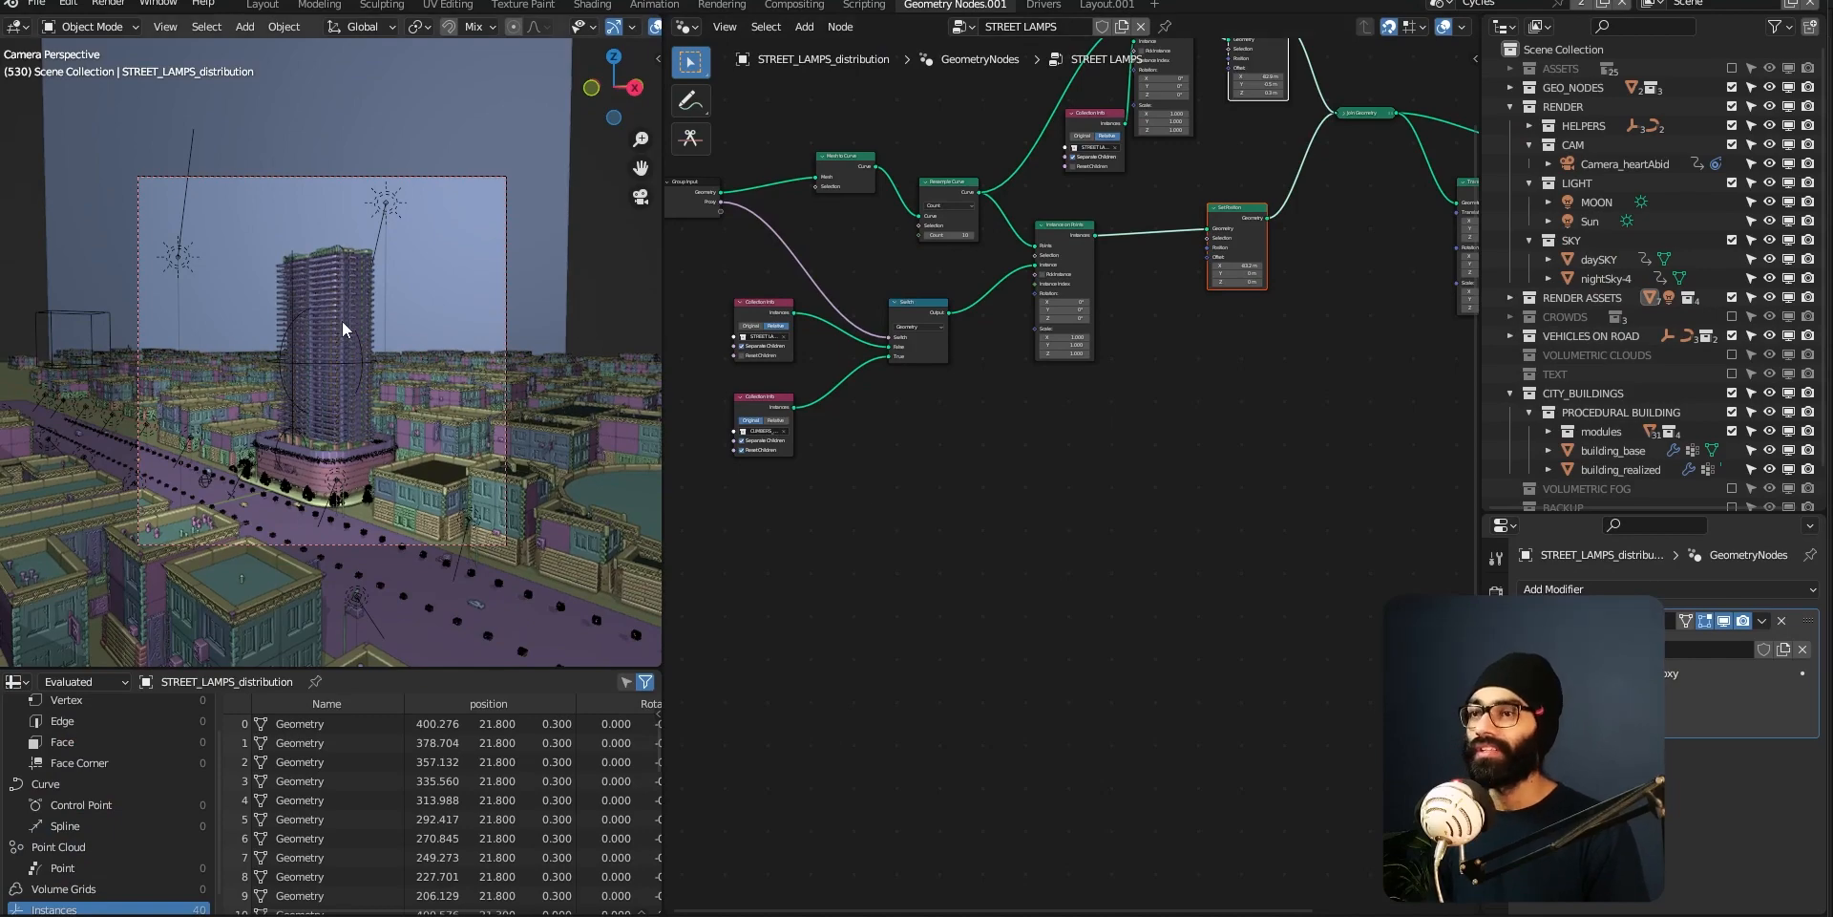
- Set the Geometry Nodes viewport to rendered shading and frame the roadside lamps next to the STREET LAMPS node tree
key(z)
mouse_move(420, 504)
middle_down()
mouse_move(450, 529)
mouse_move(451, 390)
mouse_move(269, 475)
mouse_move(290, 491)
mouse_move(230, 475)
middle_up()
scroll(268, 476, up, 3)
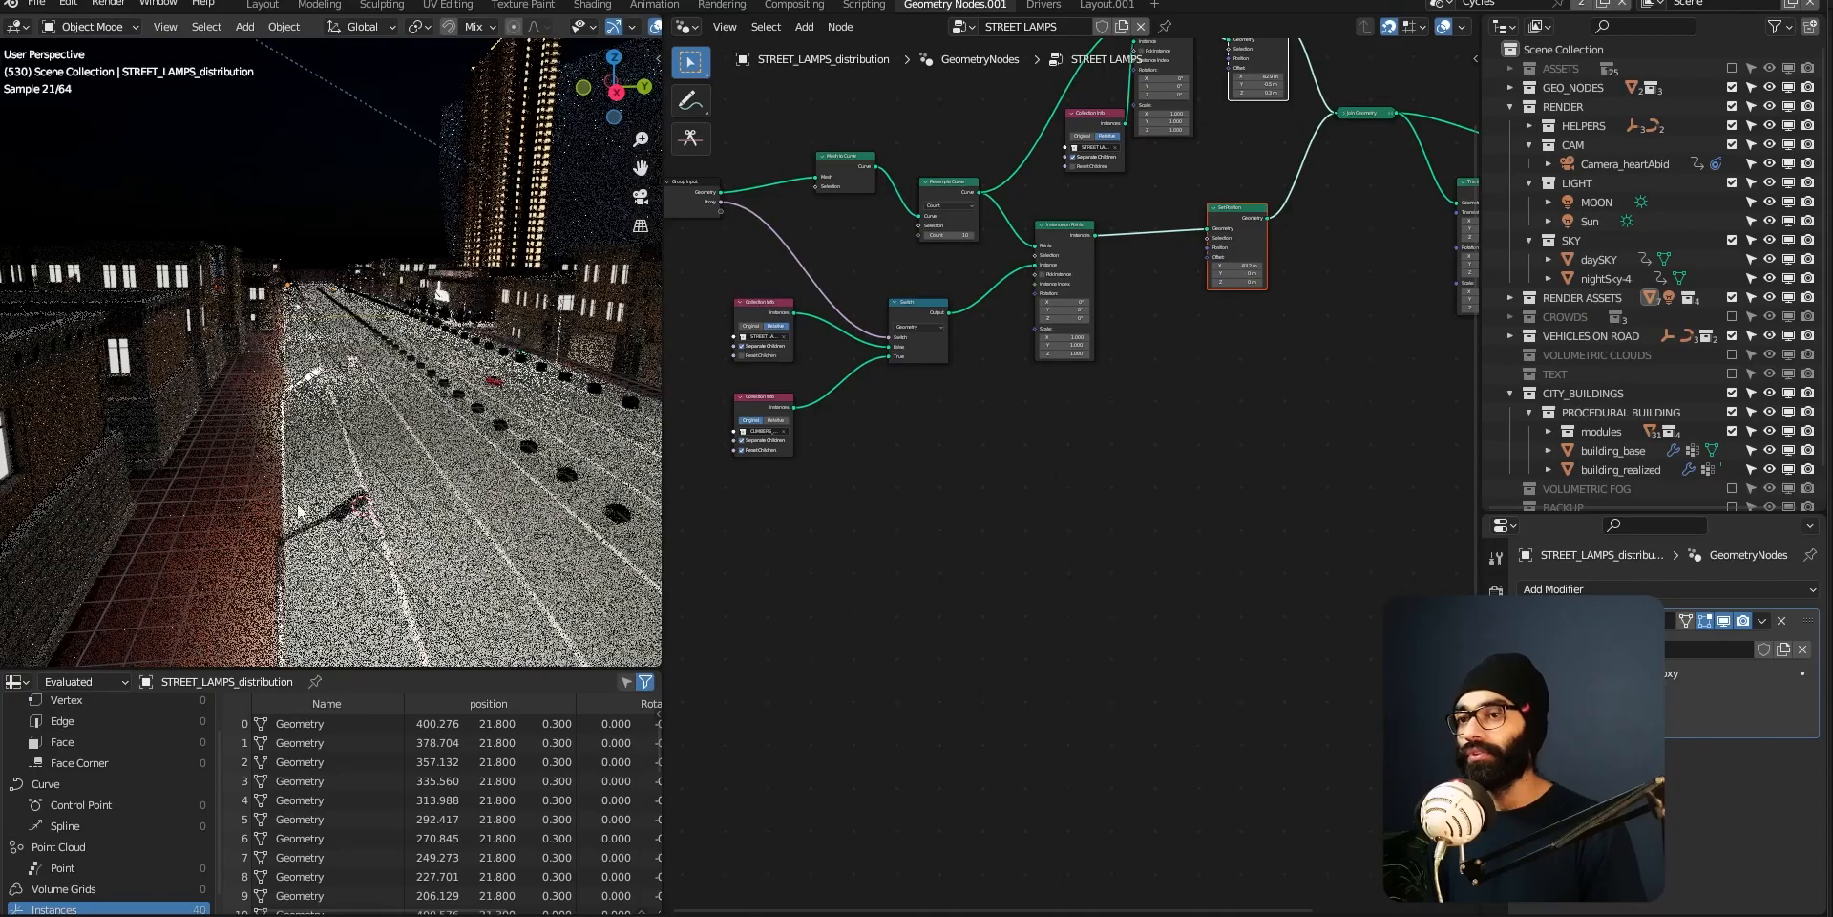
key(Home)
scroll(1040, 482, up, 4)
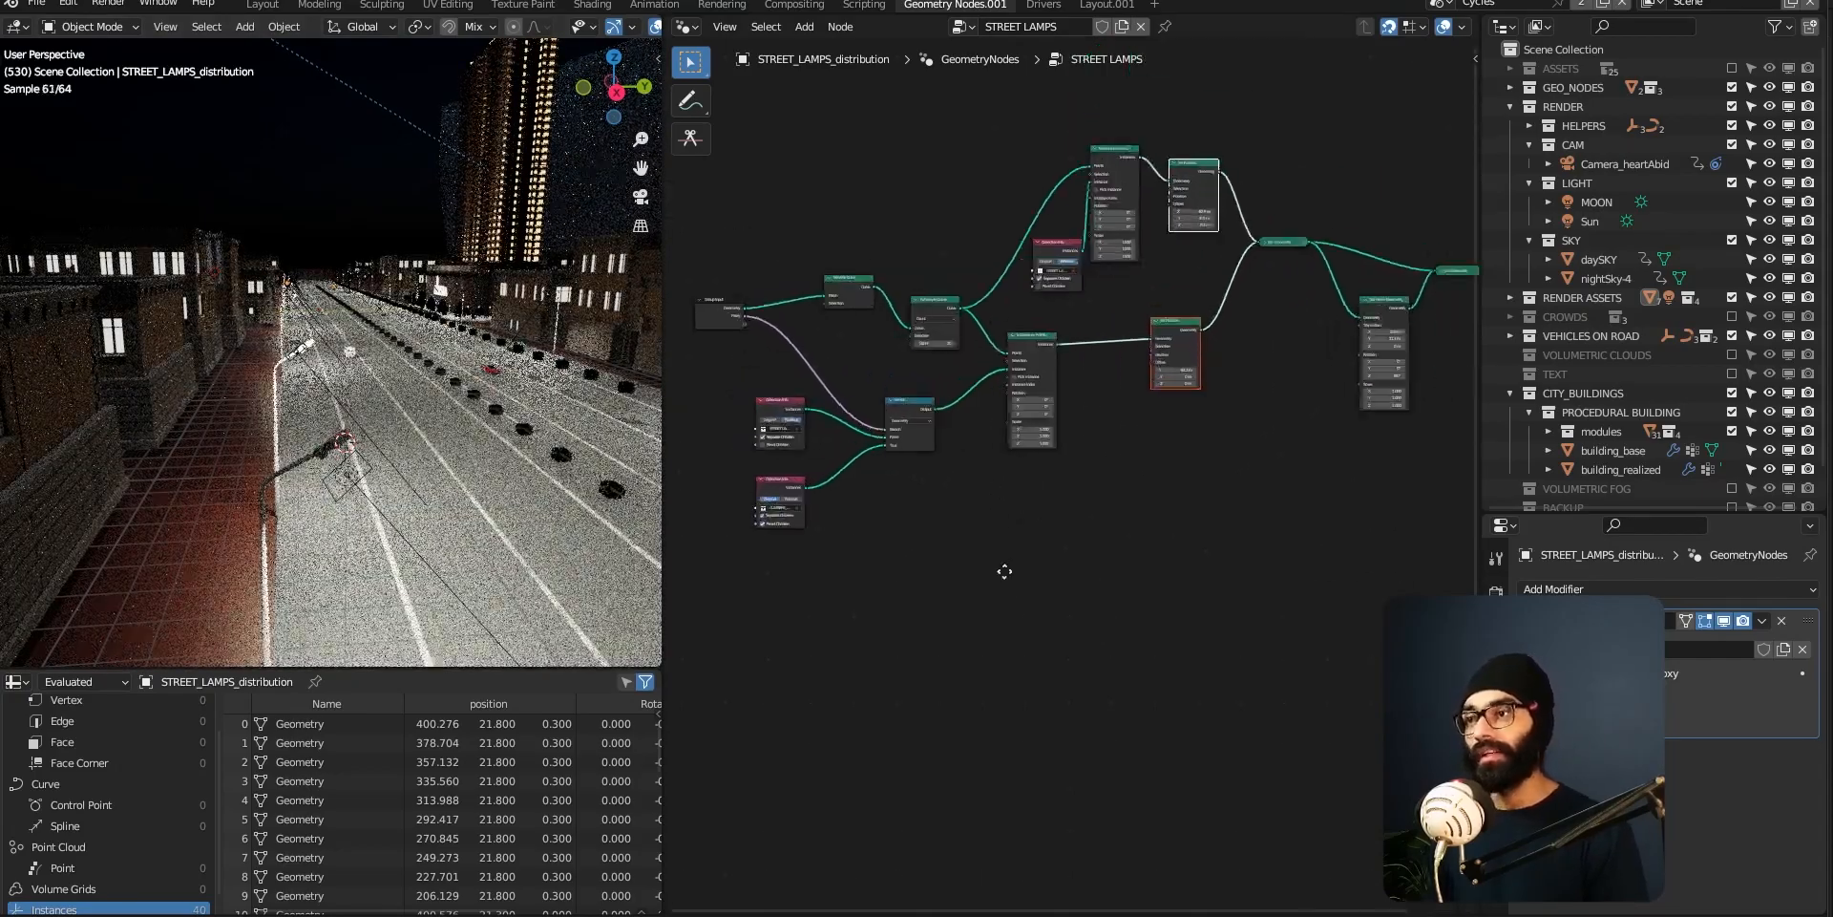
middle_drag(315, 466, 277, 462)
scroll(1057, 533, down, 4)
middle_drag(1024, 564, 1099, 594)
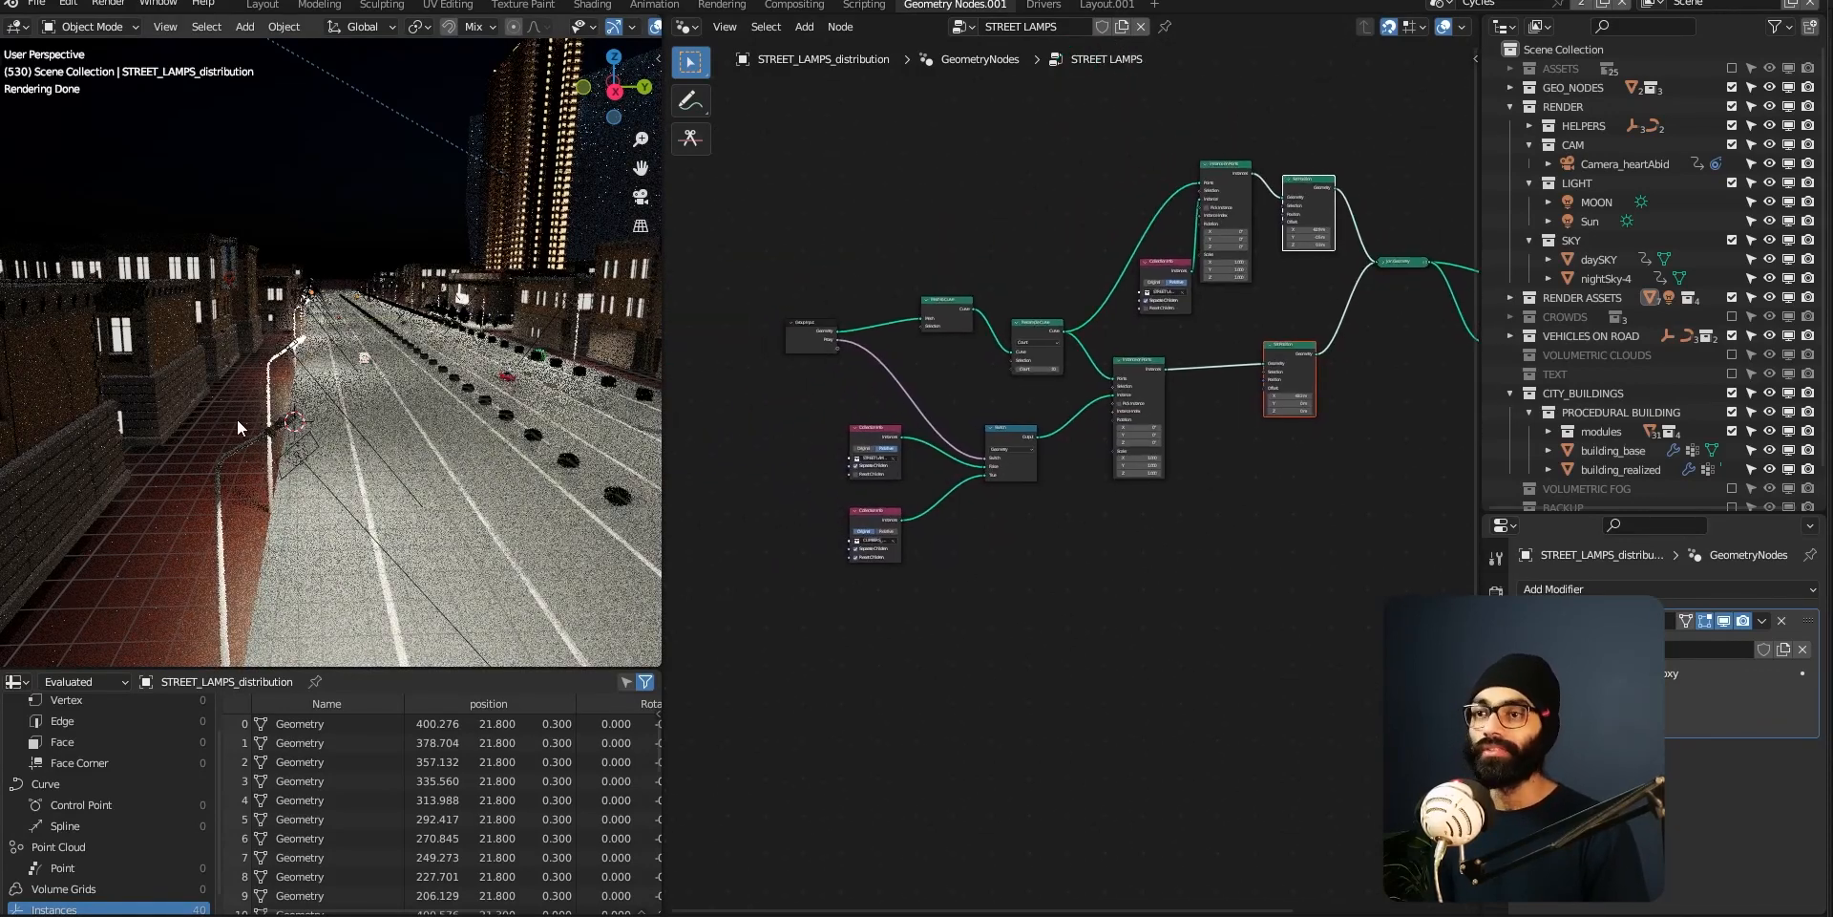
- Select the single street lamp model, reselect the STREET_LAMPS_distribution object and pin its STREET LAMPS node tree
click(255, 445)
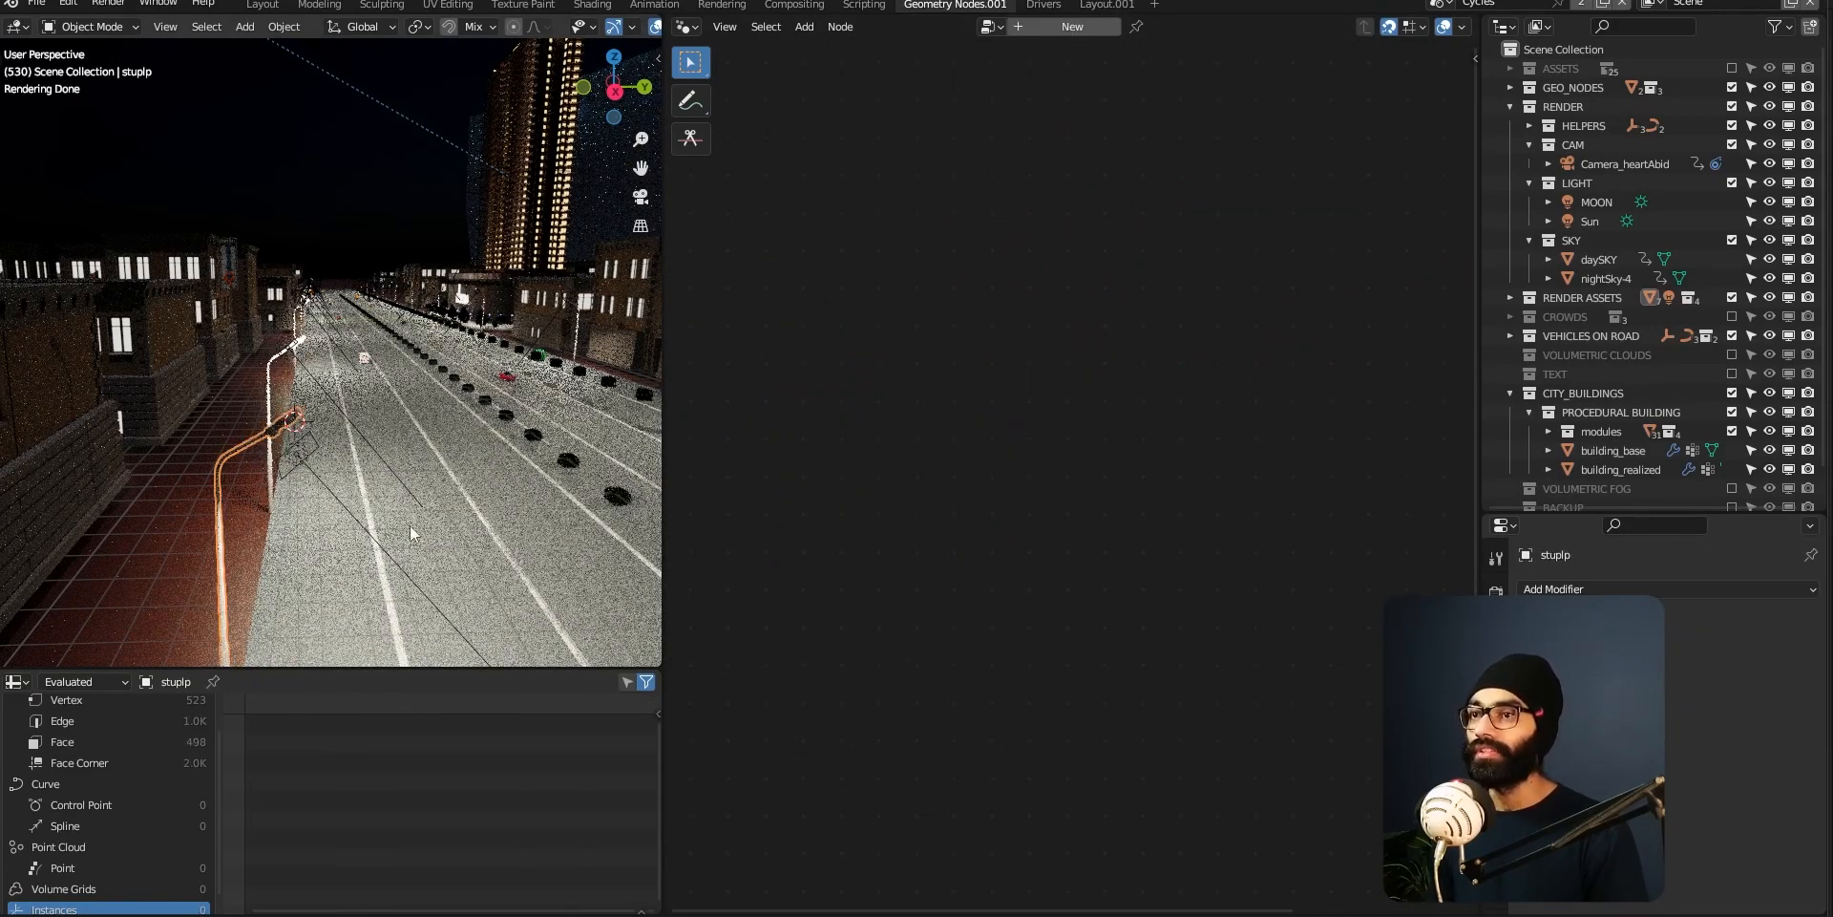
click(282, 370)
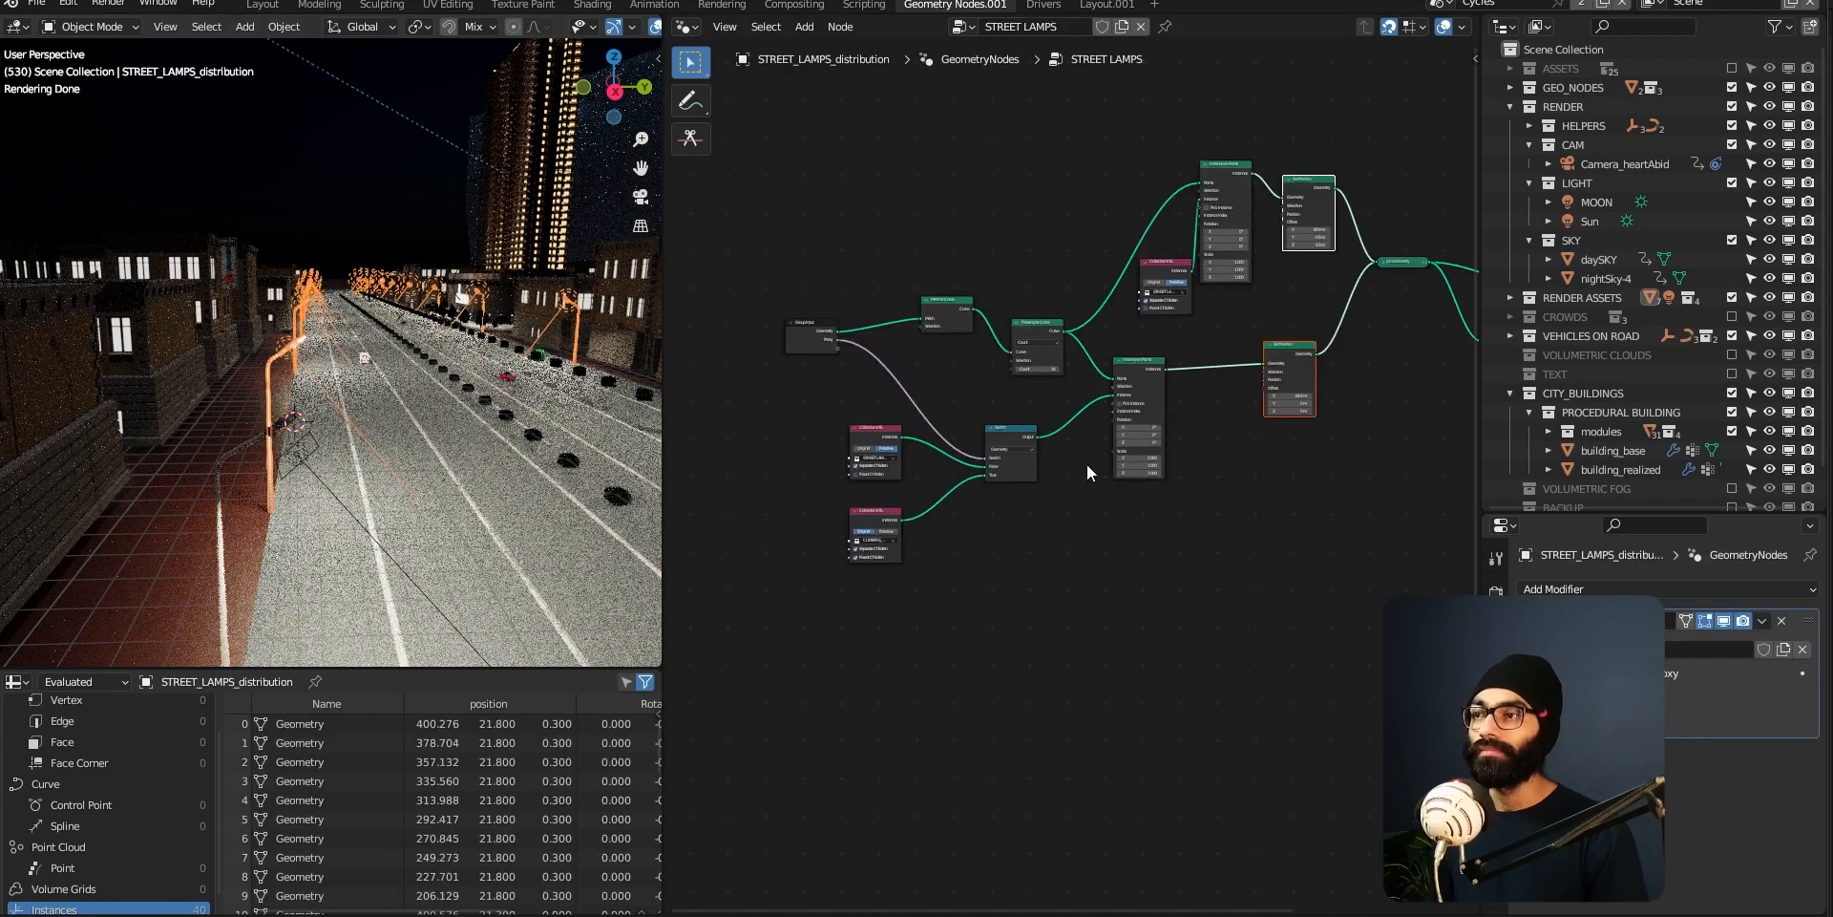
click(1165, 28)
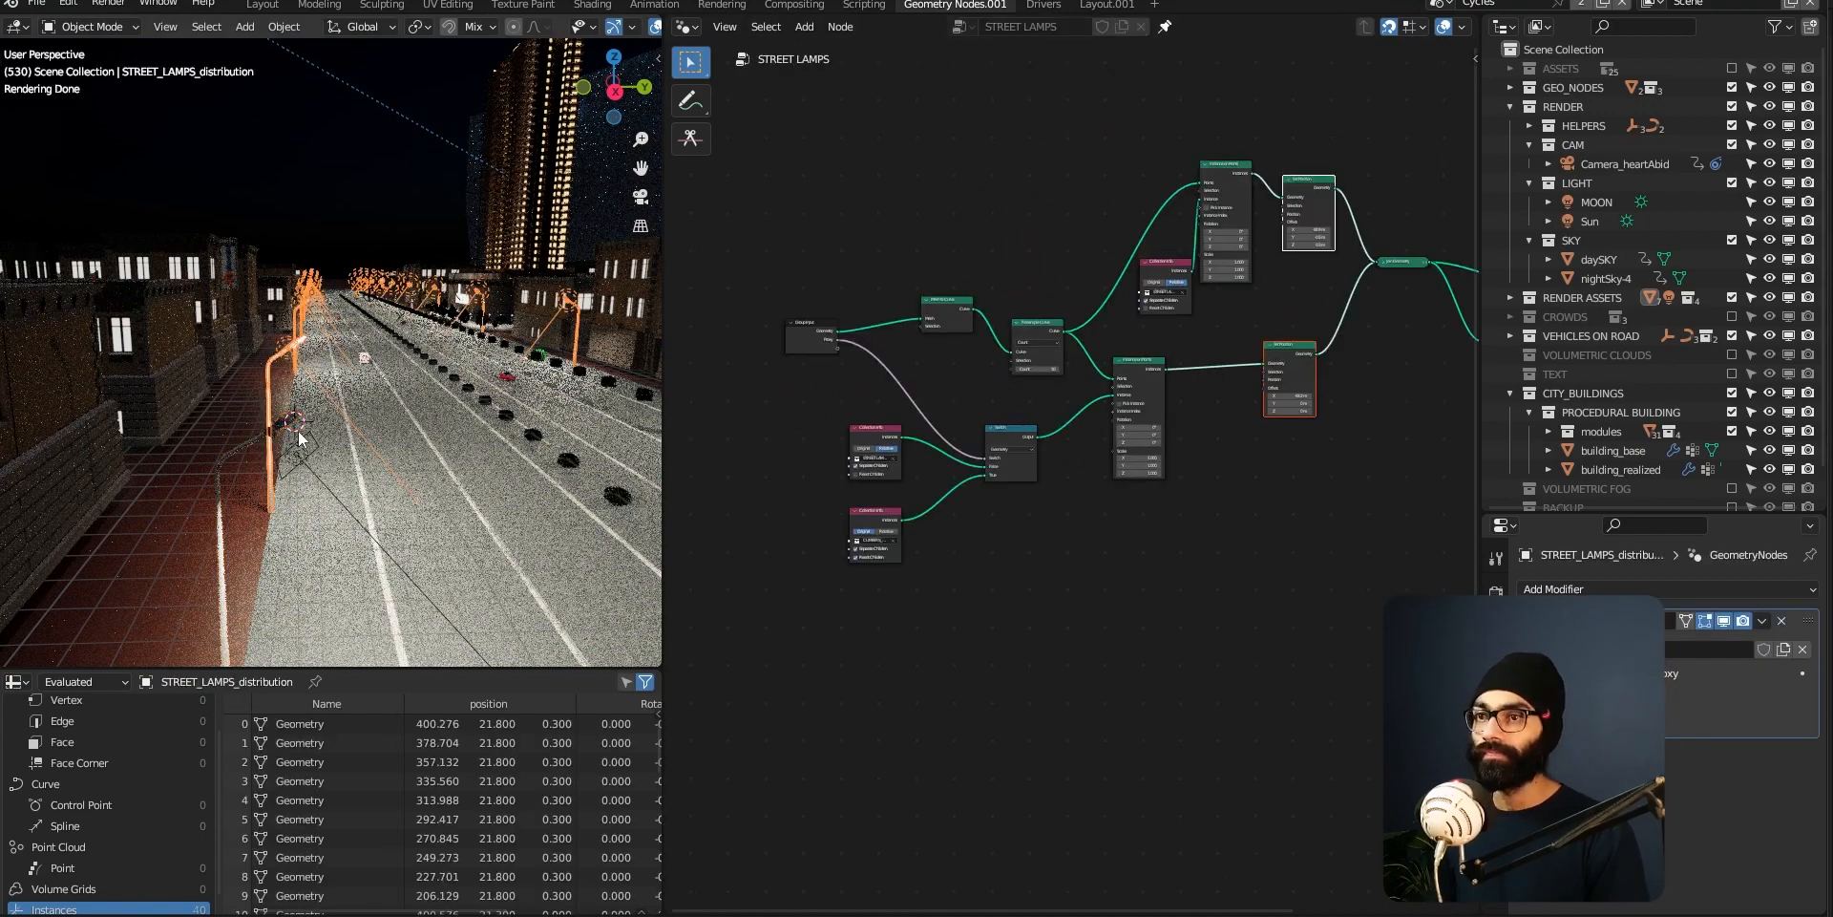
- Reposition the Group Input node in the pinned STREET LAMPS tree and bring the lamp-lined road into view
click(407, 479)
middle_drag(382, 483, 345, 499)
scroll(959, 553, up, 8)
middle_drag(959, 553, 1024, 730)
scroll(1026, 726, up, 6)
middle_drag(1064, 650, 1284, 825)
drag(807, 303, 838, 307)
middle_drag(330, 544, 573, 508)
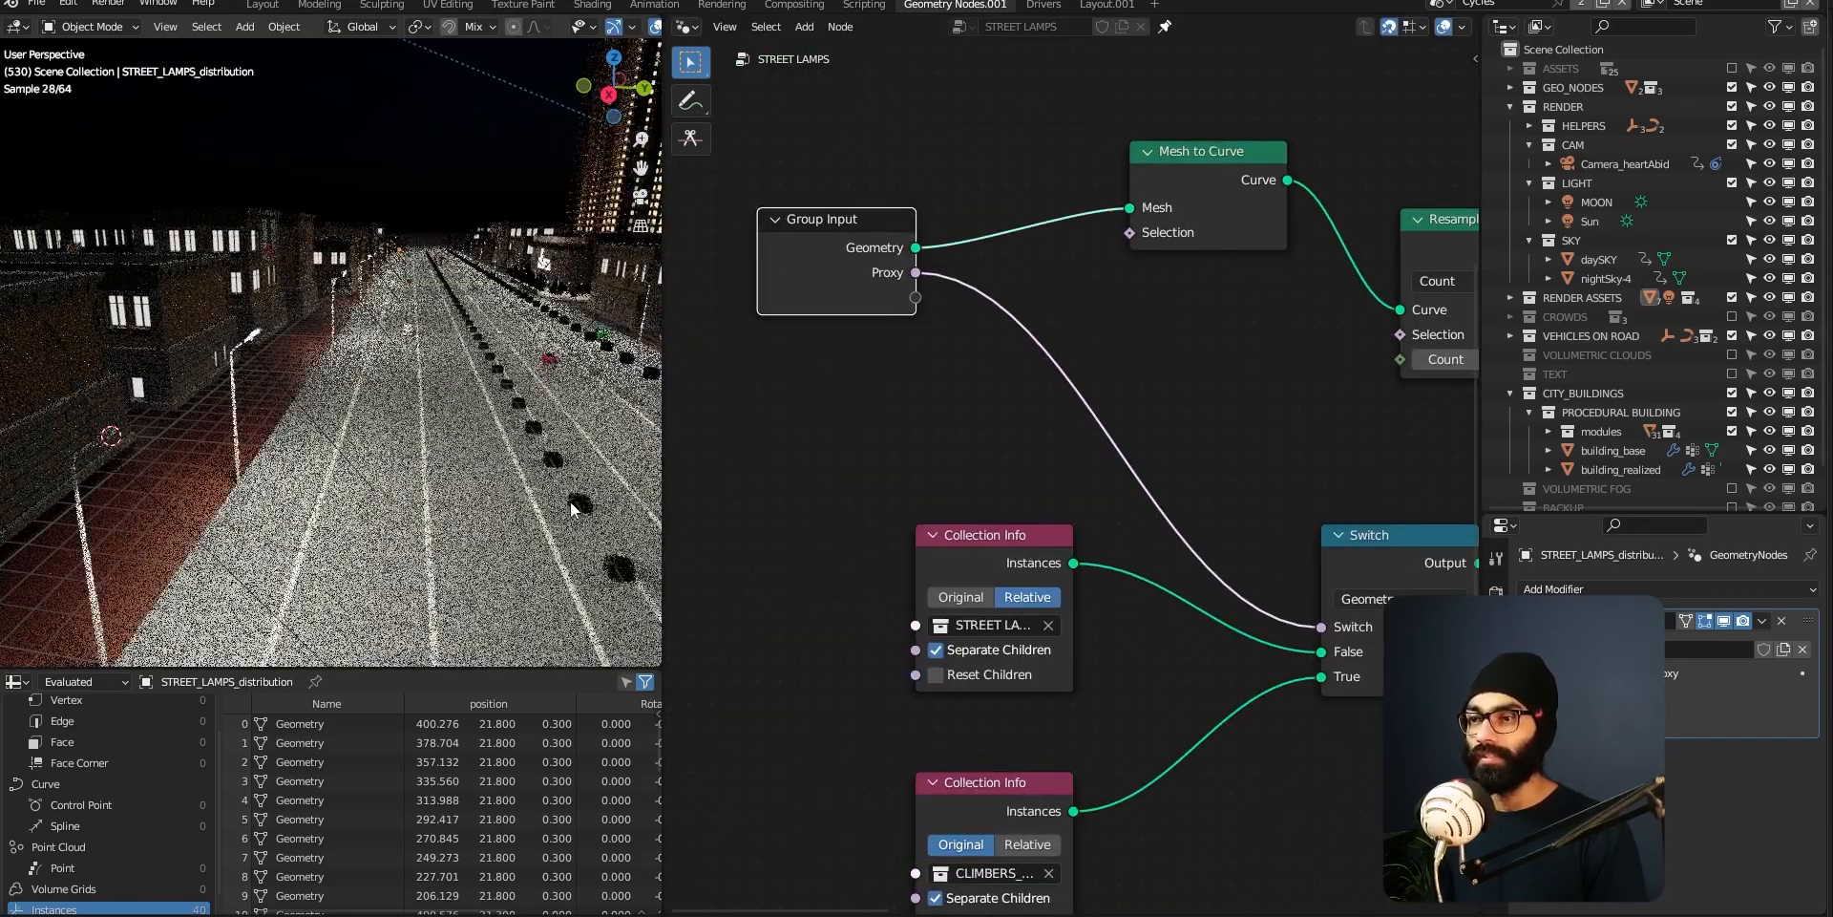
- Select the divider trees in the middle of the road and reposition the tree's Resample Curve and Instance on Points nodes
click(477, 372)
scroll(1050, 454, down, 3)
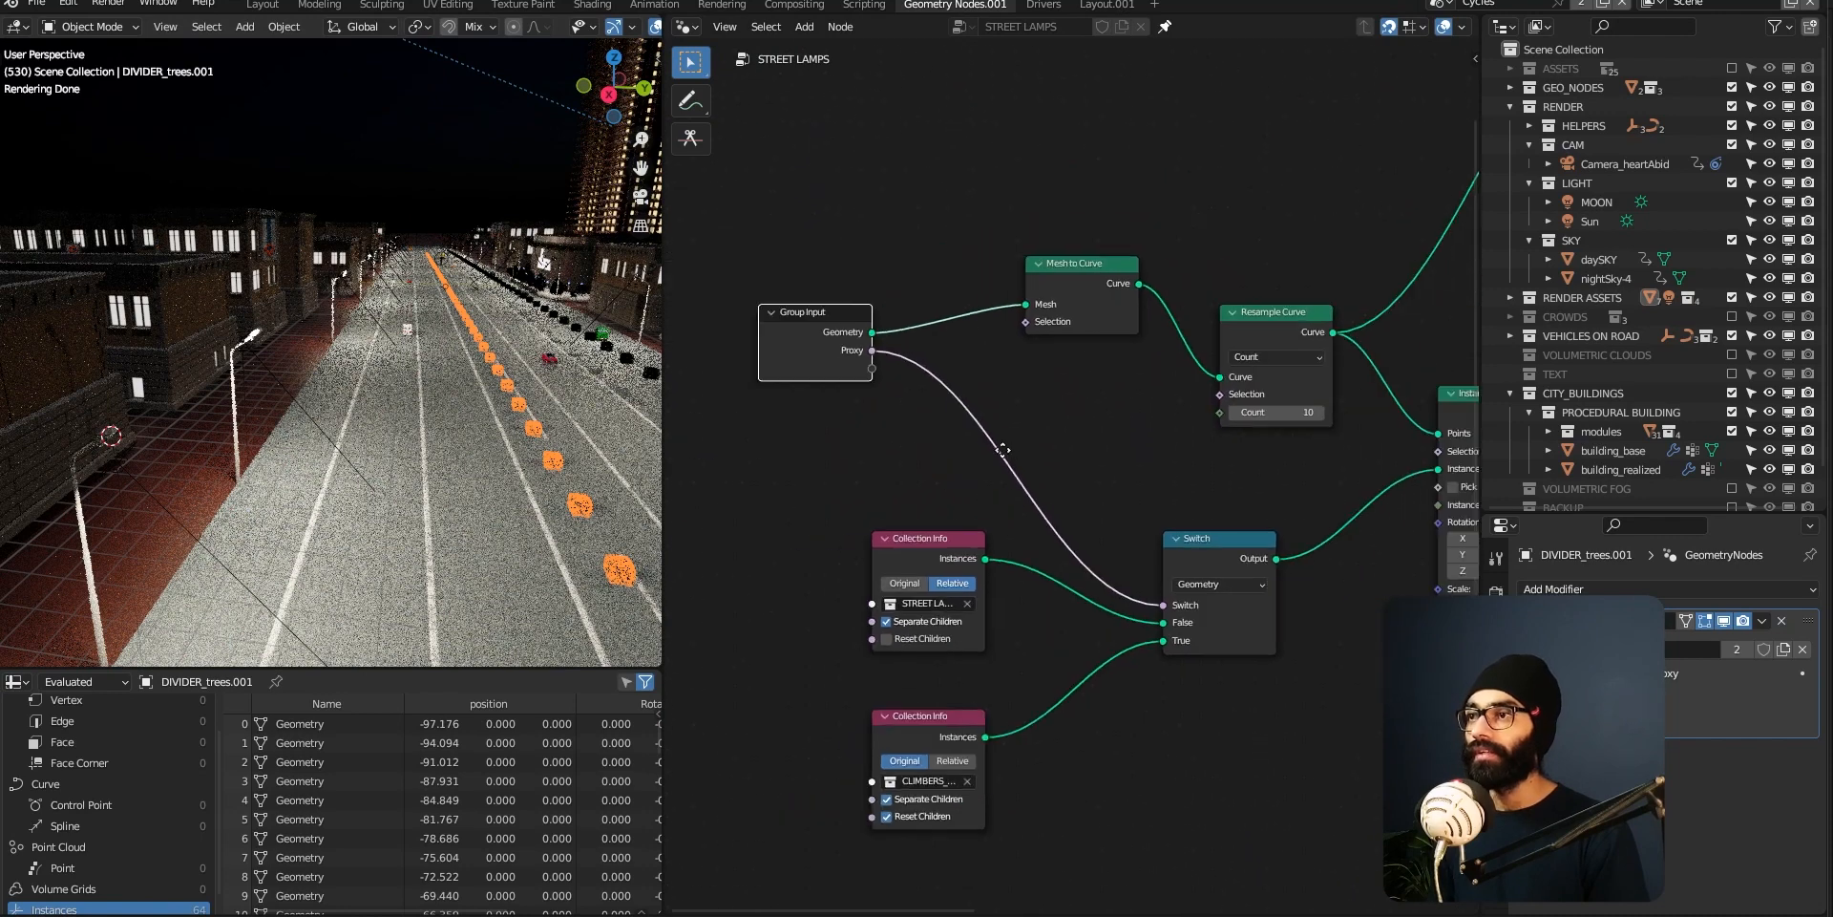
middle_drag(1160, 460, 1032, 386)
drag(1131, 235, 1123, 219)
middle_drag(1146, 458, 1022, 479)
drag(1231, 341, 1199, 324)
middle_drag(1013, 686, 1151, 700)
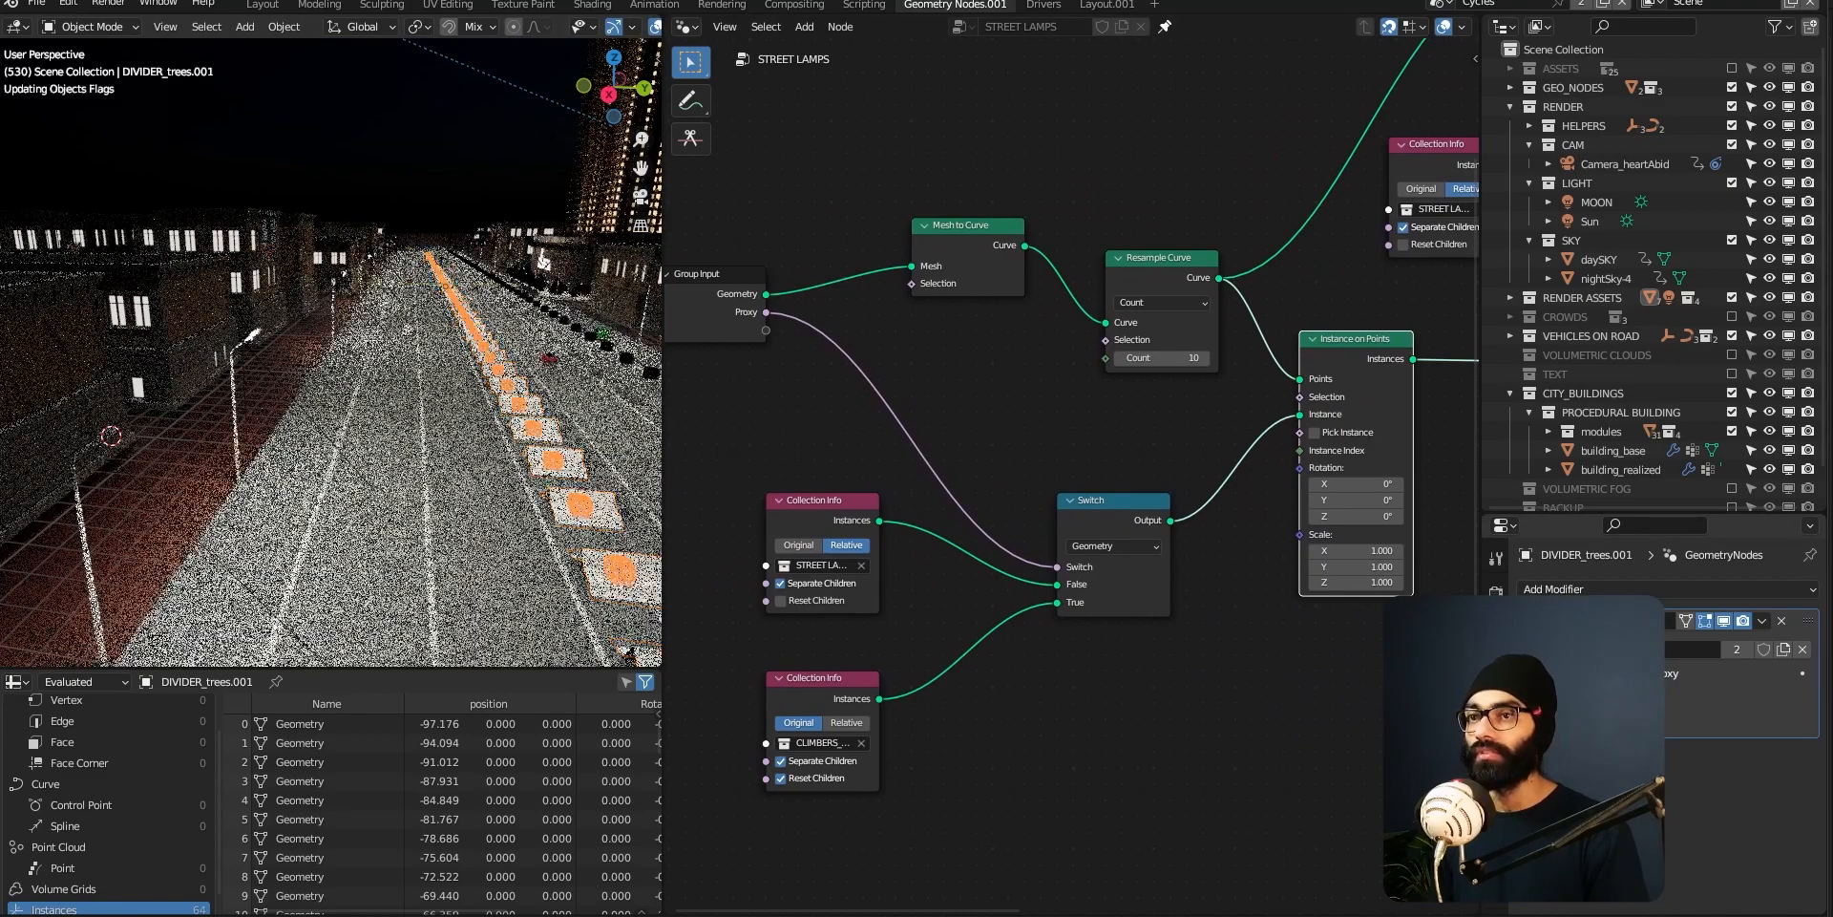
- Reselect the street lamp distribution object and examine how its lamps line both sides of the road
click(232, 353)
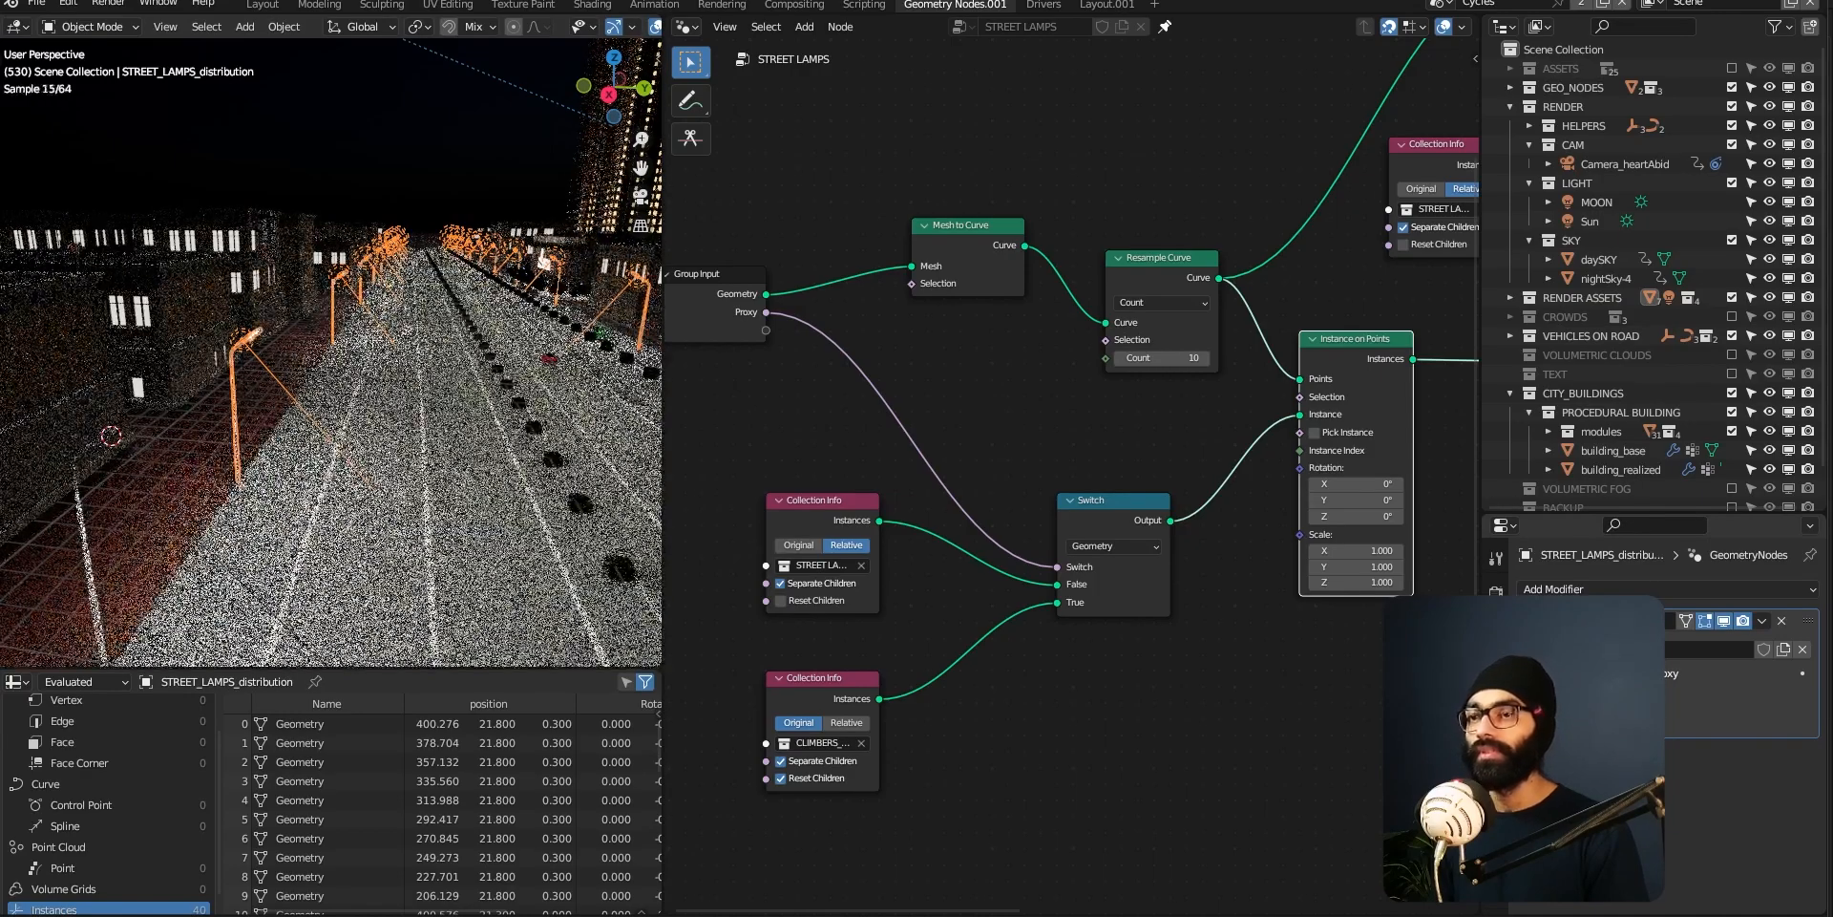
shift+middle_drag(523, 503, 401, 496)
shift+middle_drag(435, 639, 379, 414)
scroll(379, 415, down, 8)
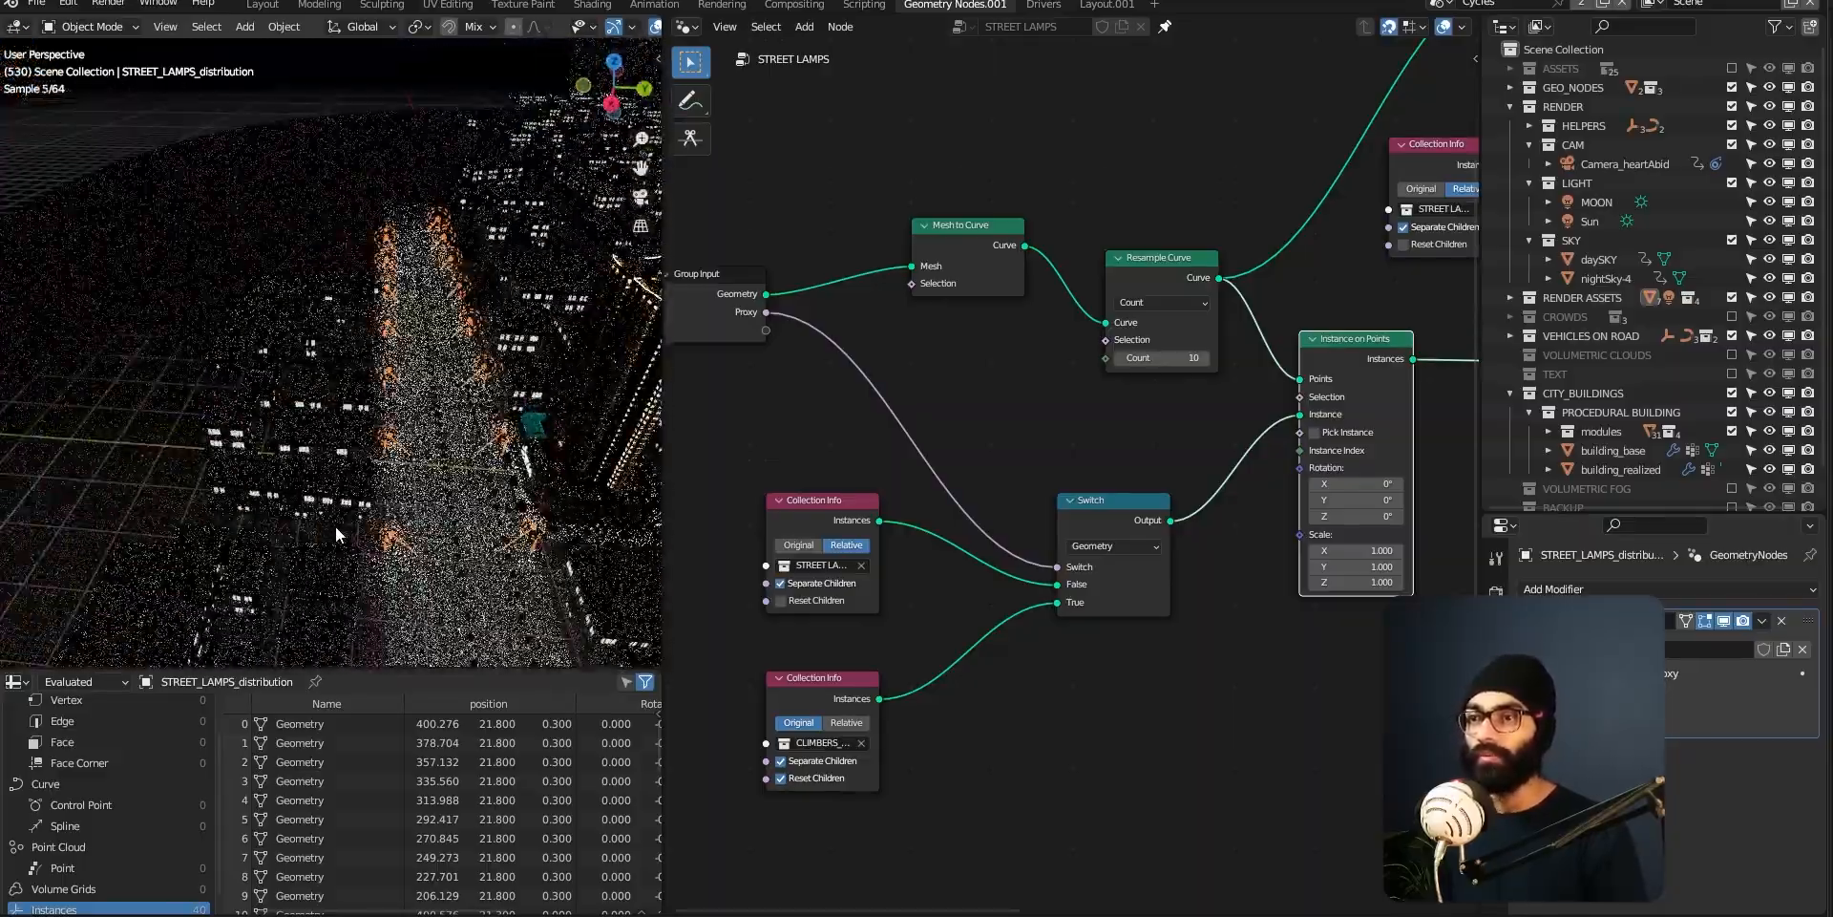
middle_drag(445, 565, 423, 514)
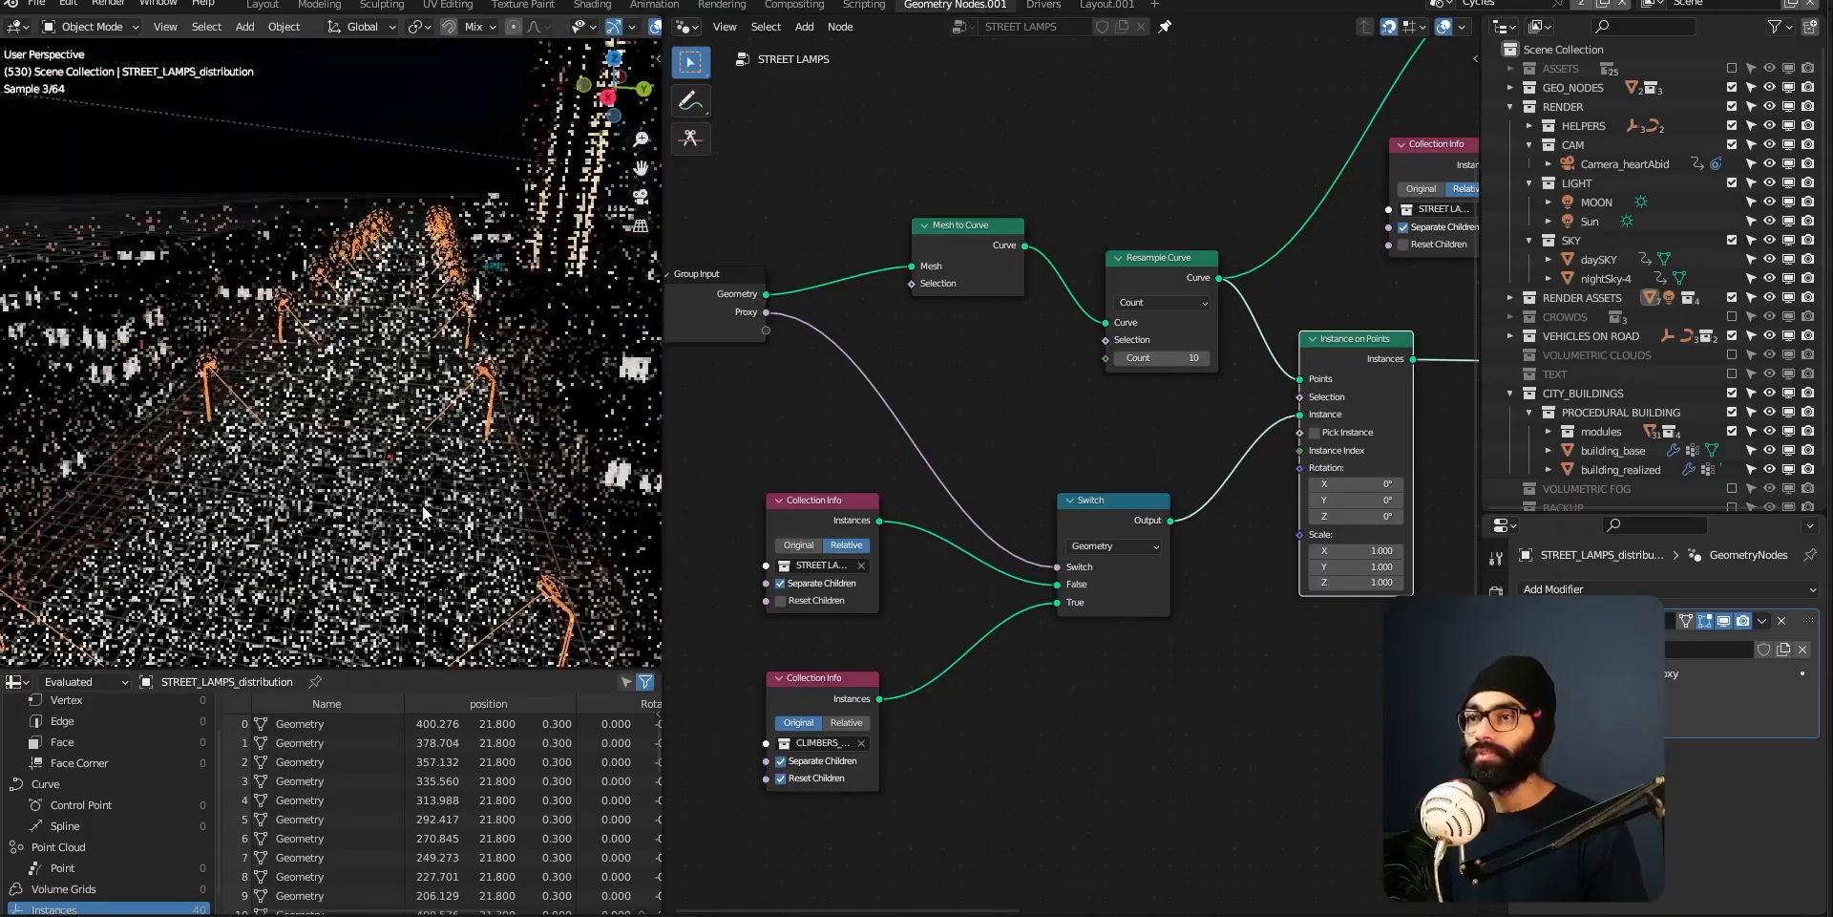
middle_drag(303, 482, 368, 521)
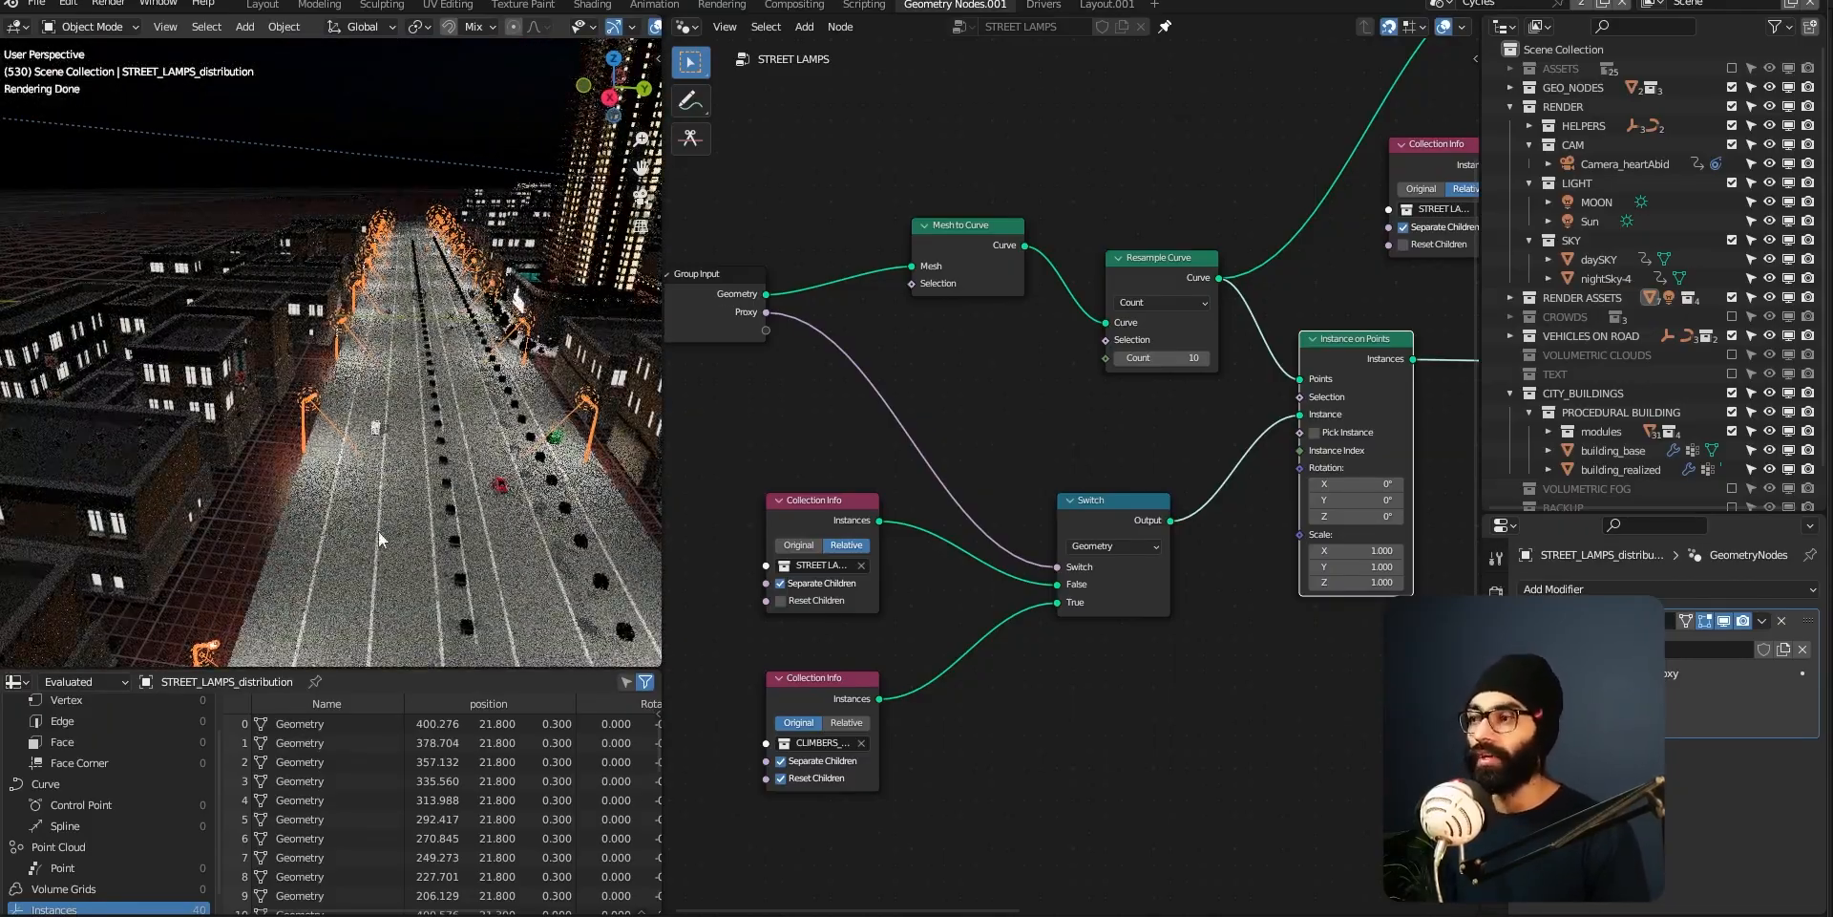
shift+middle_drag(387, 274, 291, 266)
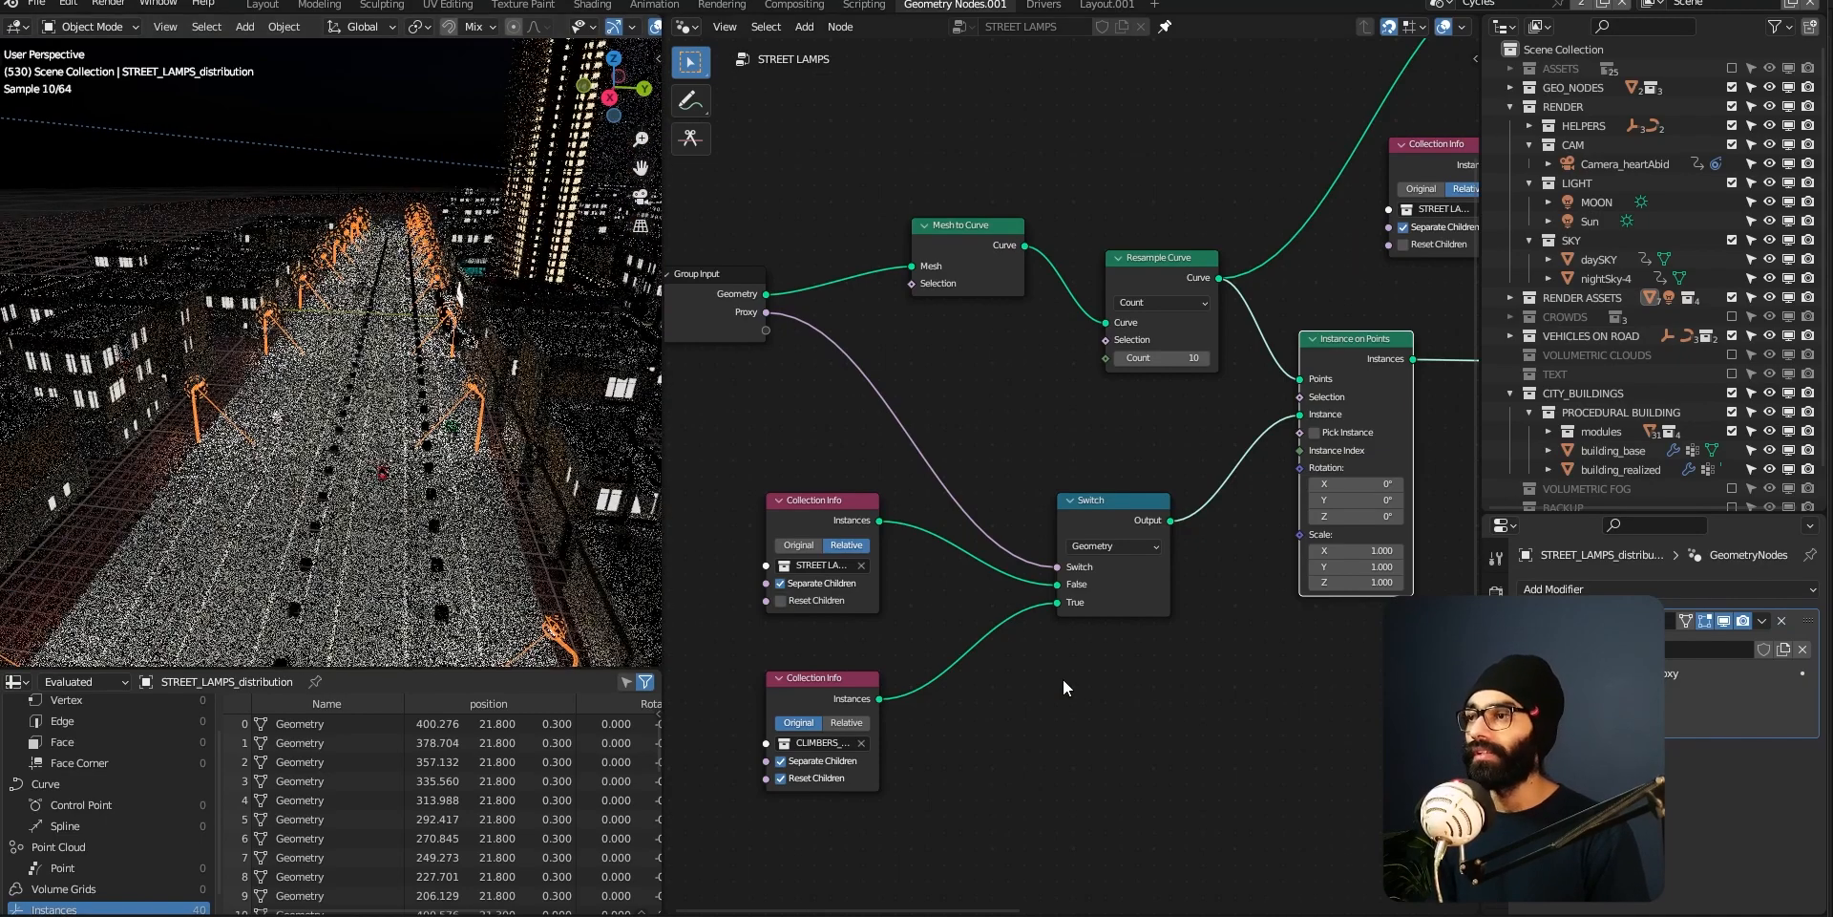
- Reposition the Collection Info node that feeds the upper Instance on Points node and check which collection it references
ctrl+middle_drag(1241, 482, 1040, 548)
ctrl+middle_drag(1069, 439, 1014, 542)
drag(965, 349, 825, 134)
middle_drag(709, 499, 809, 500)
drag(813, 453, 789, 435)
click(1028, 181)
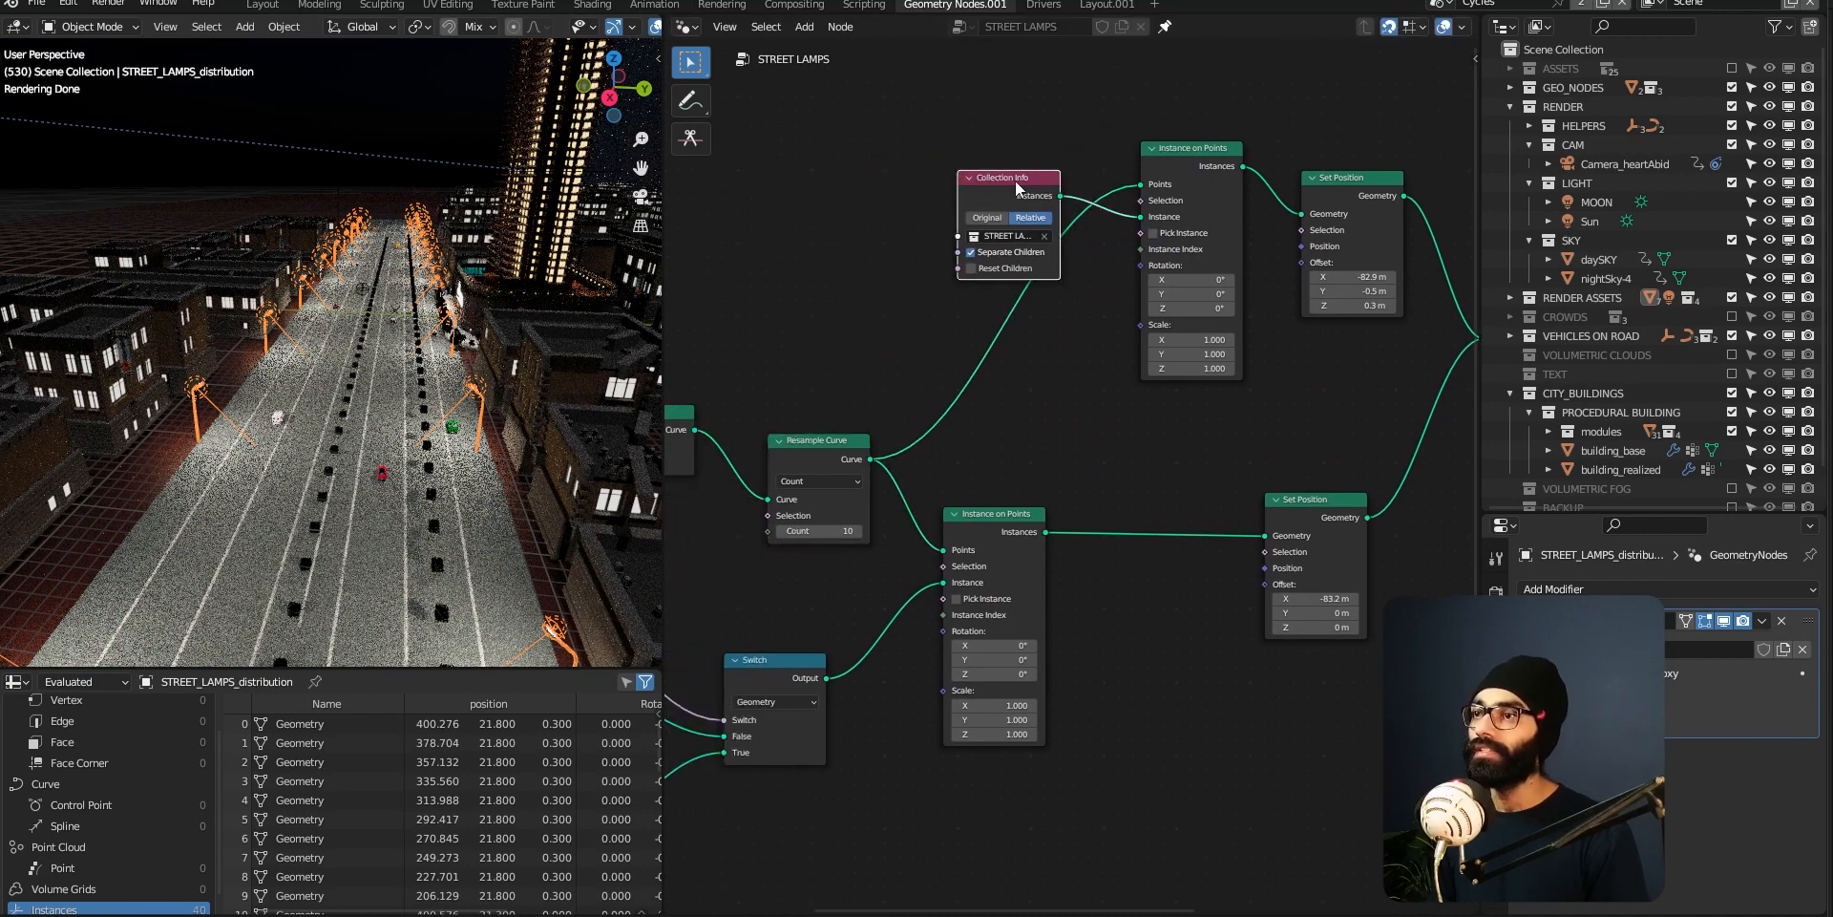
drag(1016, 180, 914, 151)
click(910, 206)
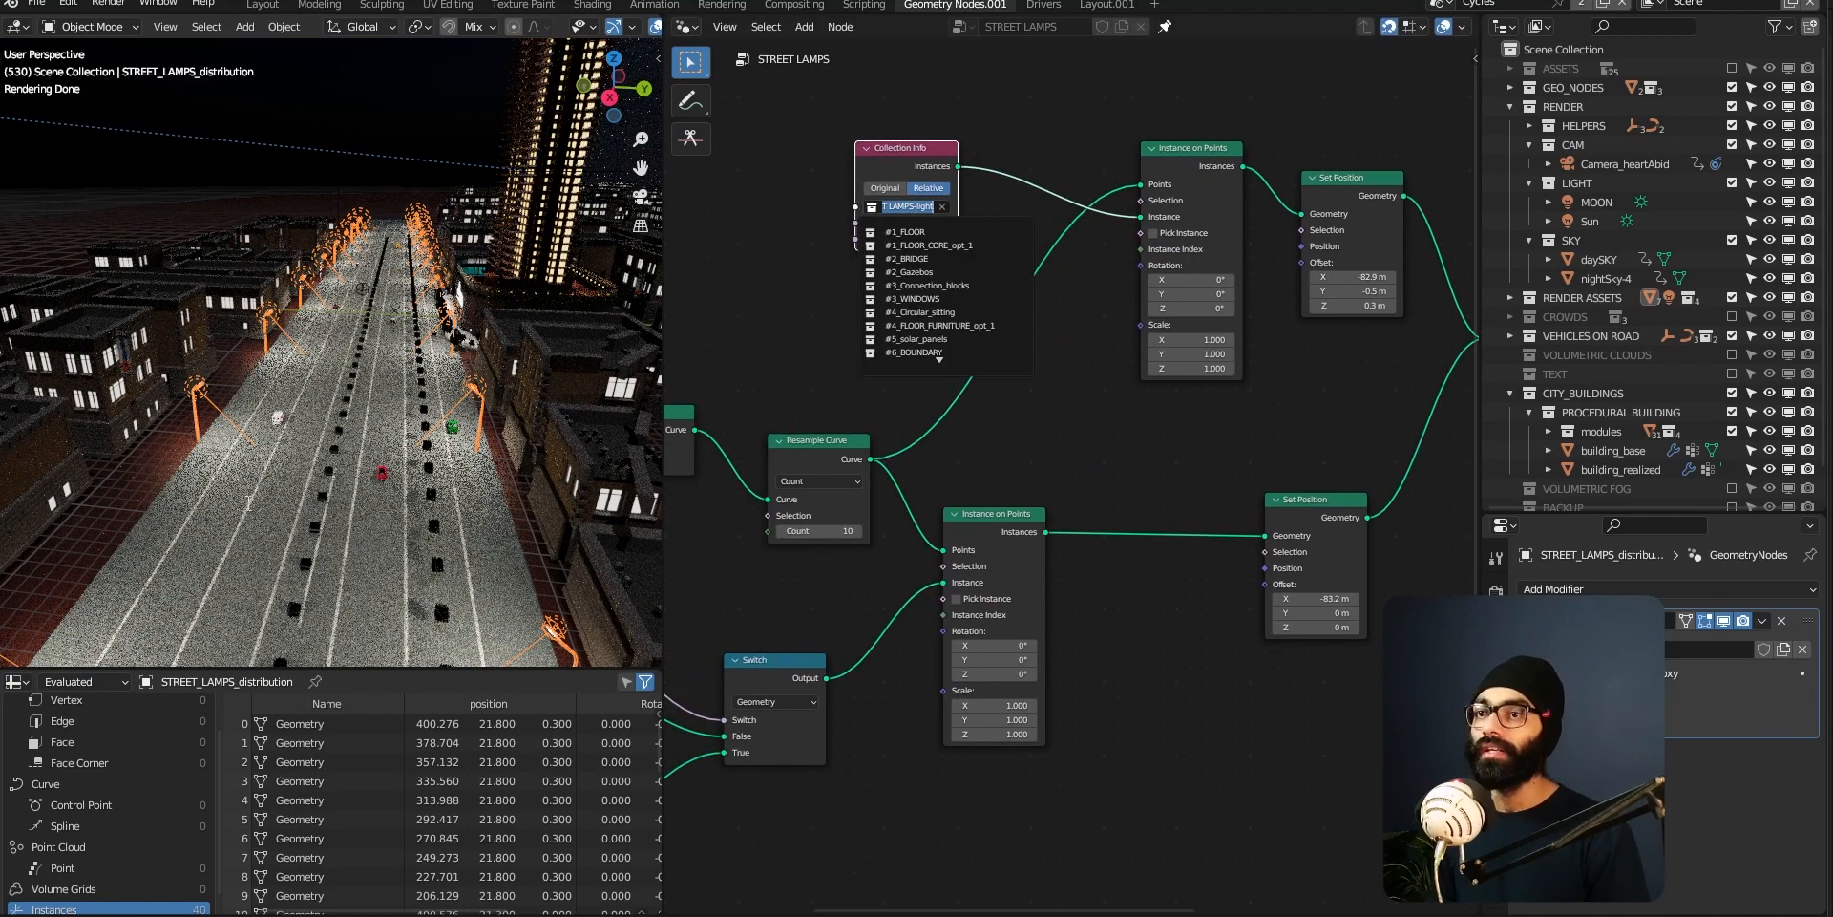
click(309, 167)
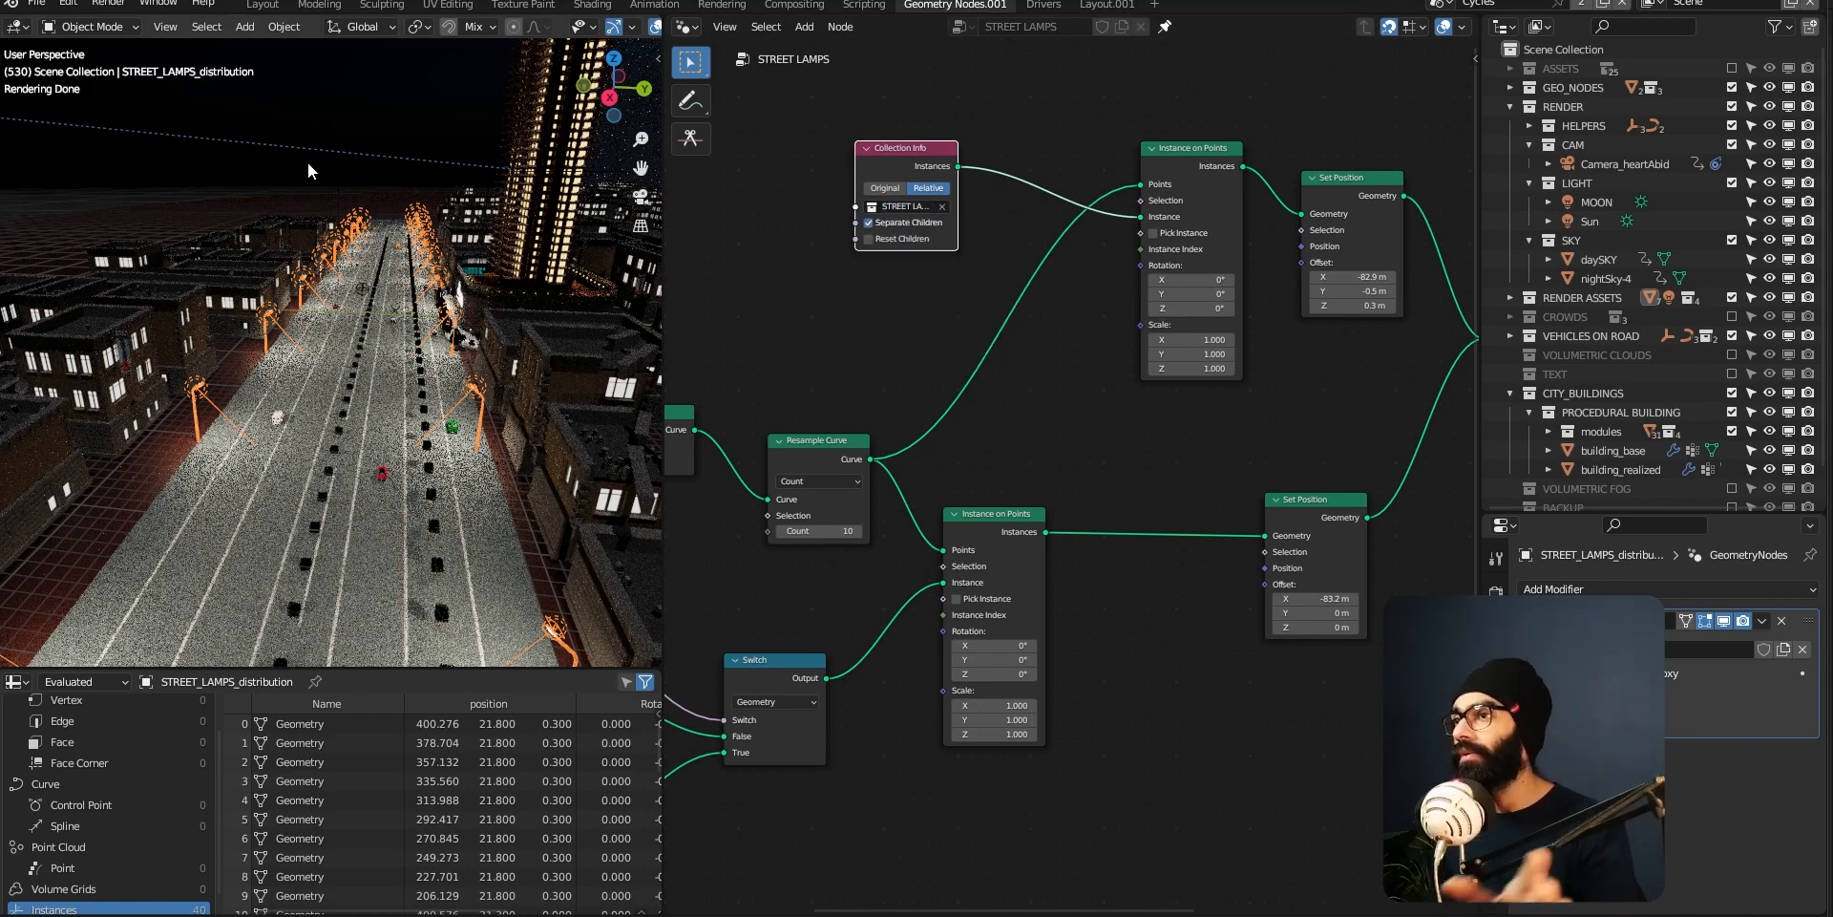
- Reposition the Transform Geometry and Join Geometry nodes and examine the Transform Geometry node's translation and rotation values
middle_drag(1158, 583, 1060, 564)
middle_drag(1115, 460, 952, 433)
mouse_move(1127, 631)
middle_down()
mouse_move(1081, 628)
mouse_move(1121, 640)
middle_up()
mouse_move(283, 467)
middle_down()
mouse_move(339, 467)
mouse_move(286, 462)
middle_up()
middle_drag(1144, 412, 1129, 405)
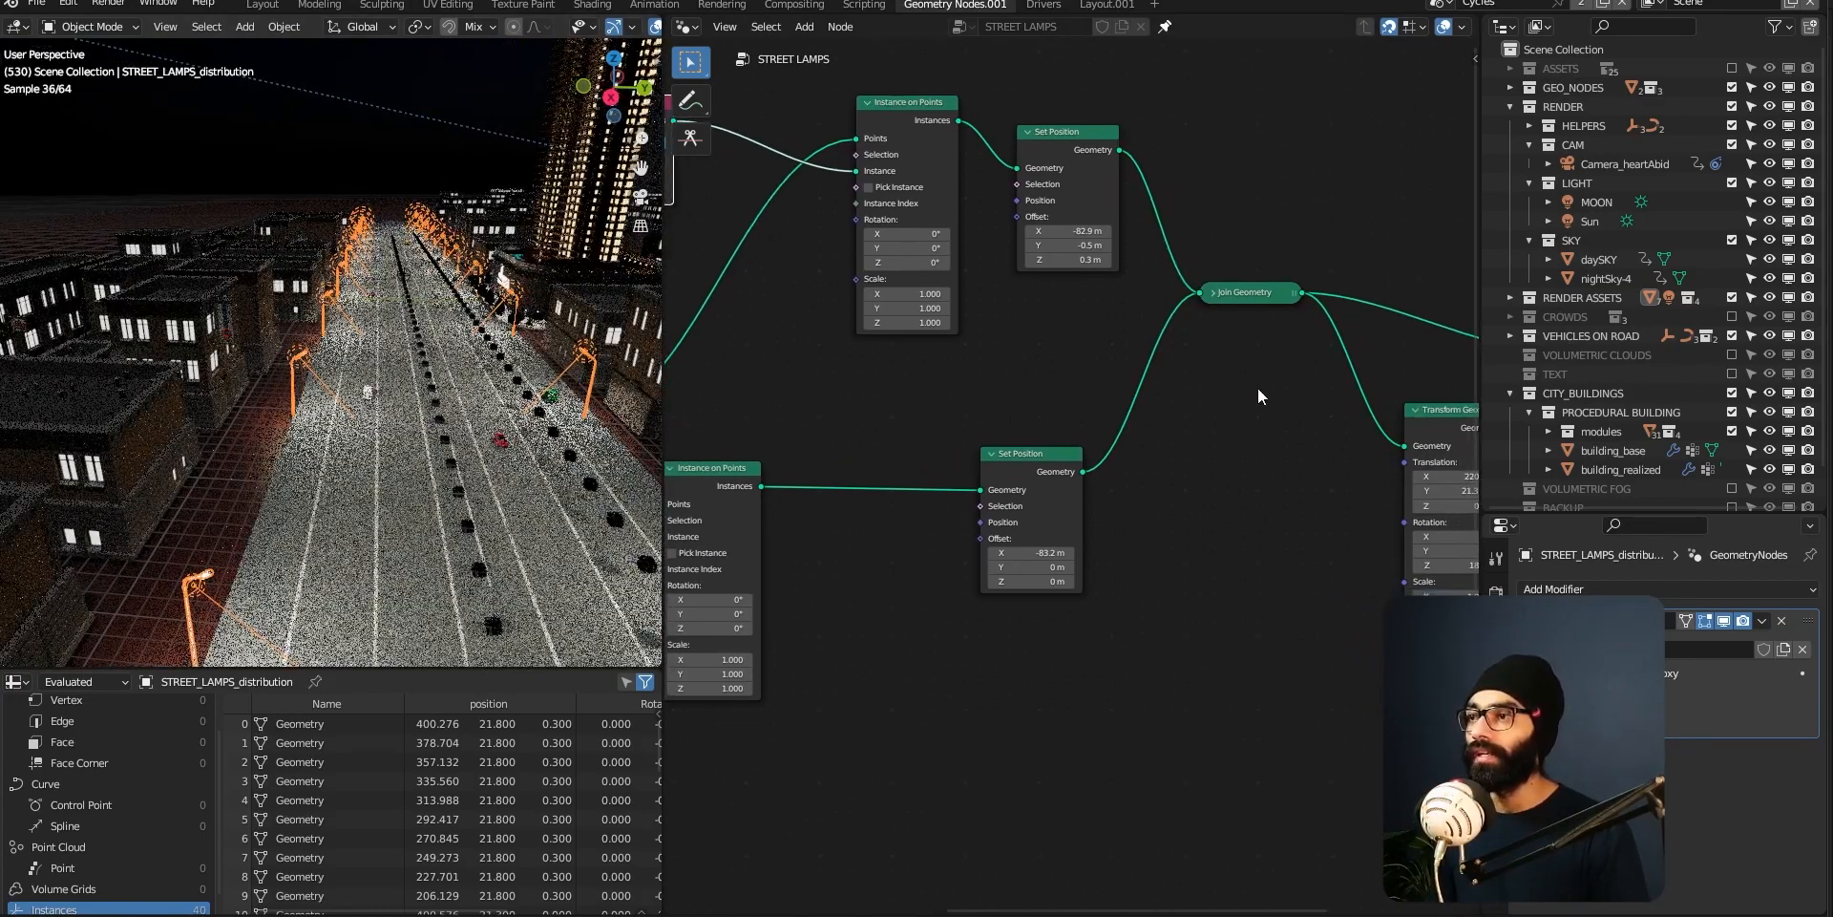
middle_drag(1269, 393, 1118, 377)
drag(1263, 409, 1176, 453)
drag(1104, 284, 1030, 285)
mouse_move(241, 397)
middle_down()
mouse_move(216, 398)
mouse_move(234, 389)
middle_up()
middle_drag(1242, 550, 1207, 578)
scroll(1208, 577, up, 6)
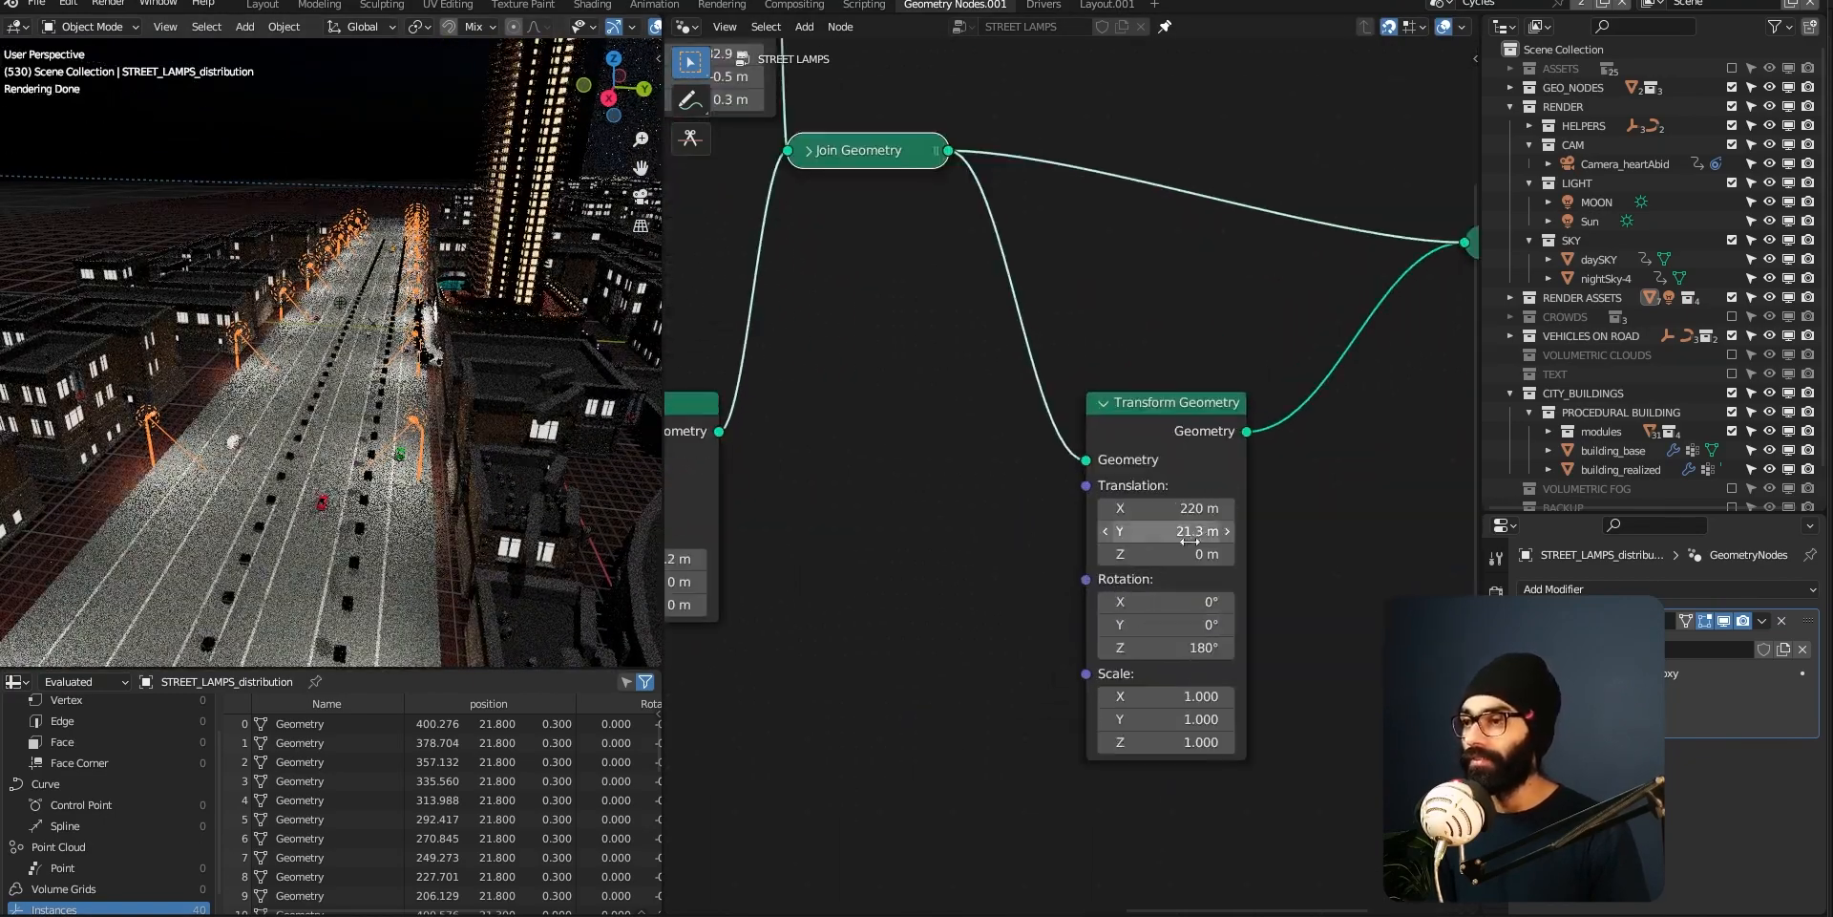
- Reposition the upper Set Position node and compare the offsets of the two Set Position nodes
middle_drag(1181, 703, 1083, 700)
middle_drag(1286, 500, 1182, 537)
middle_drag(721, 511, 1117, 571)
middle_drag(1090, 444, 1156, 627)
drag(1086, 178, 1092, 164)
middle_drag(1025, 784, 1111, 692)
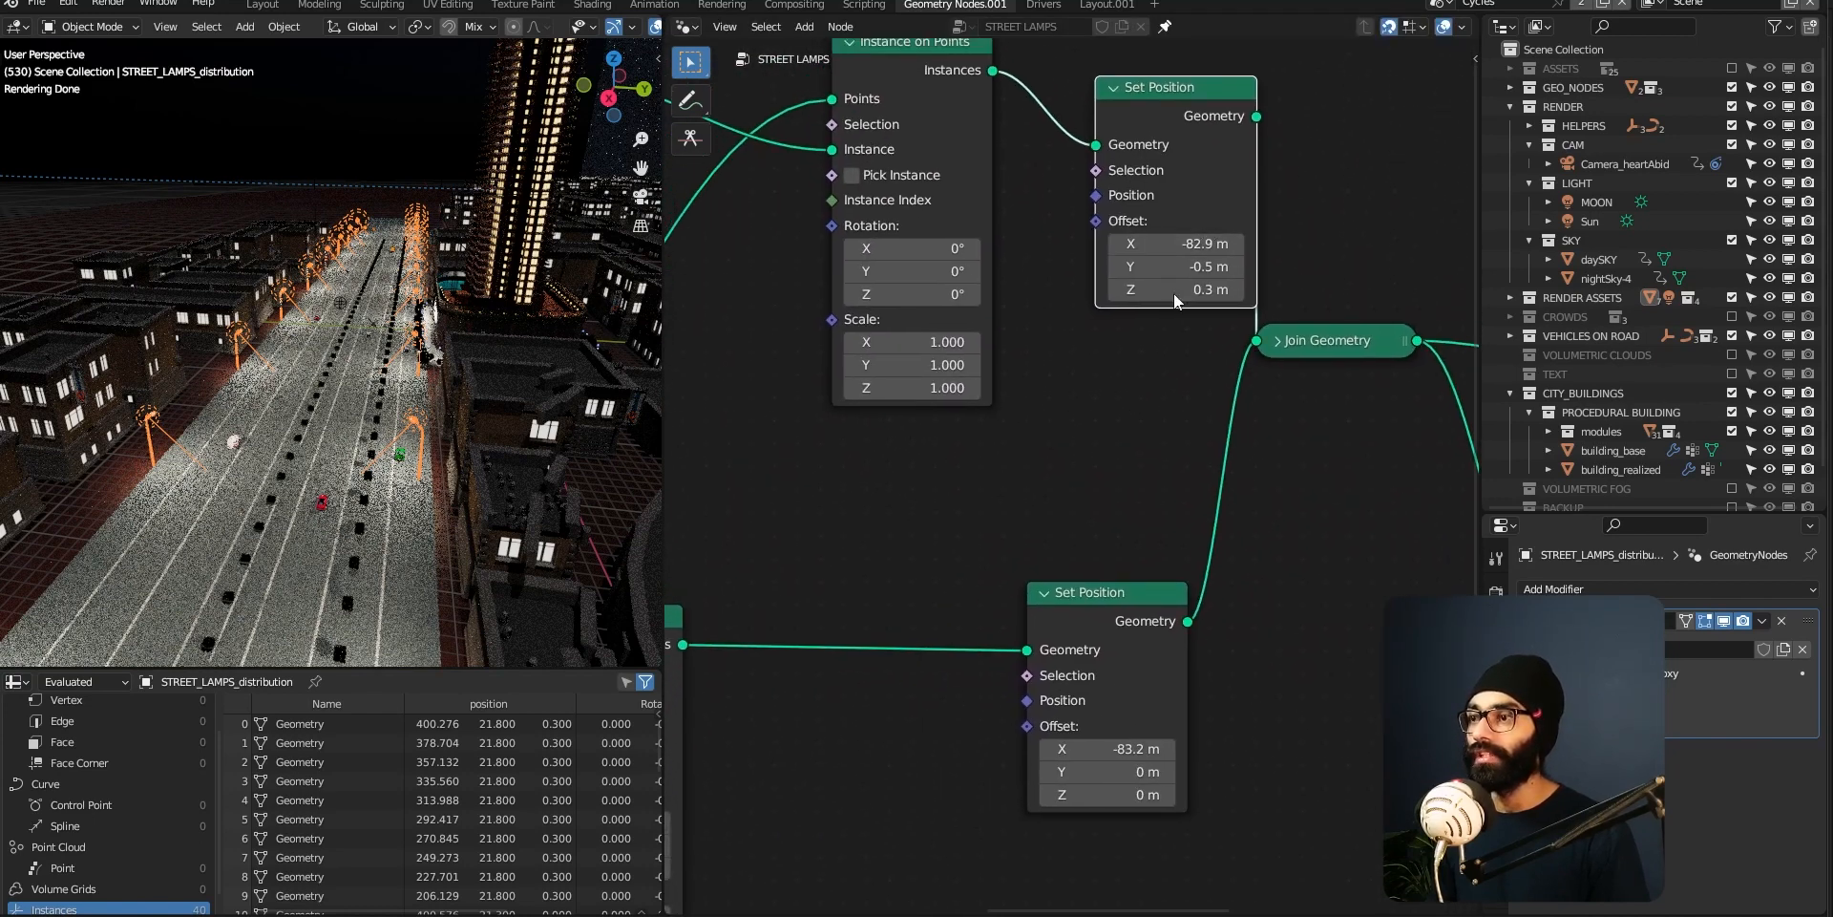
middle_drag(930, 455, 982, 529)
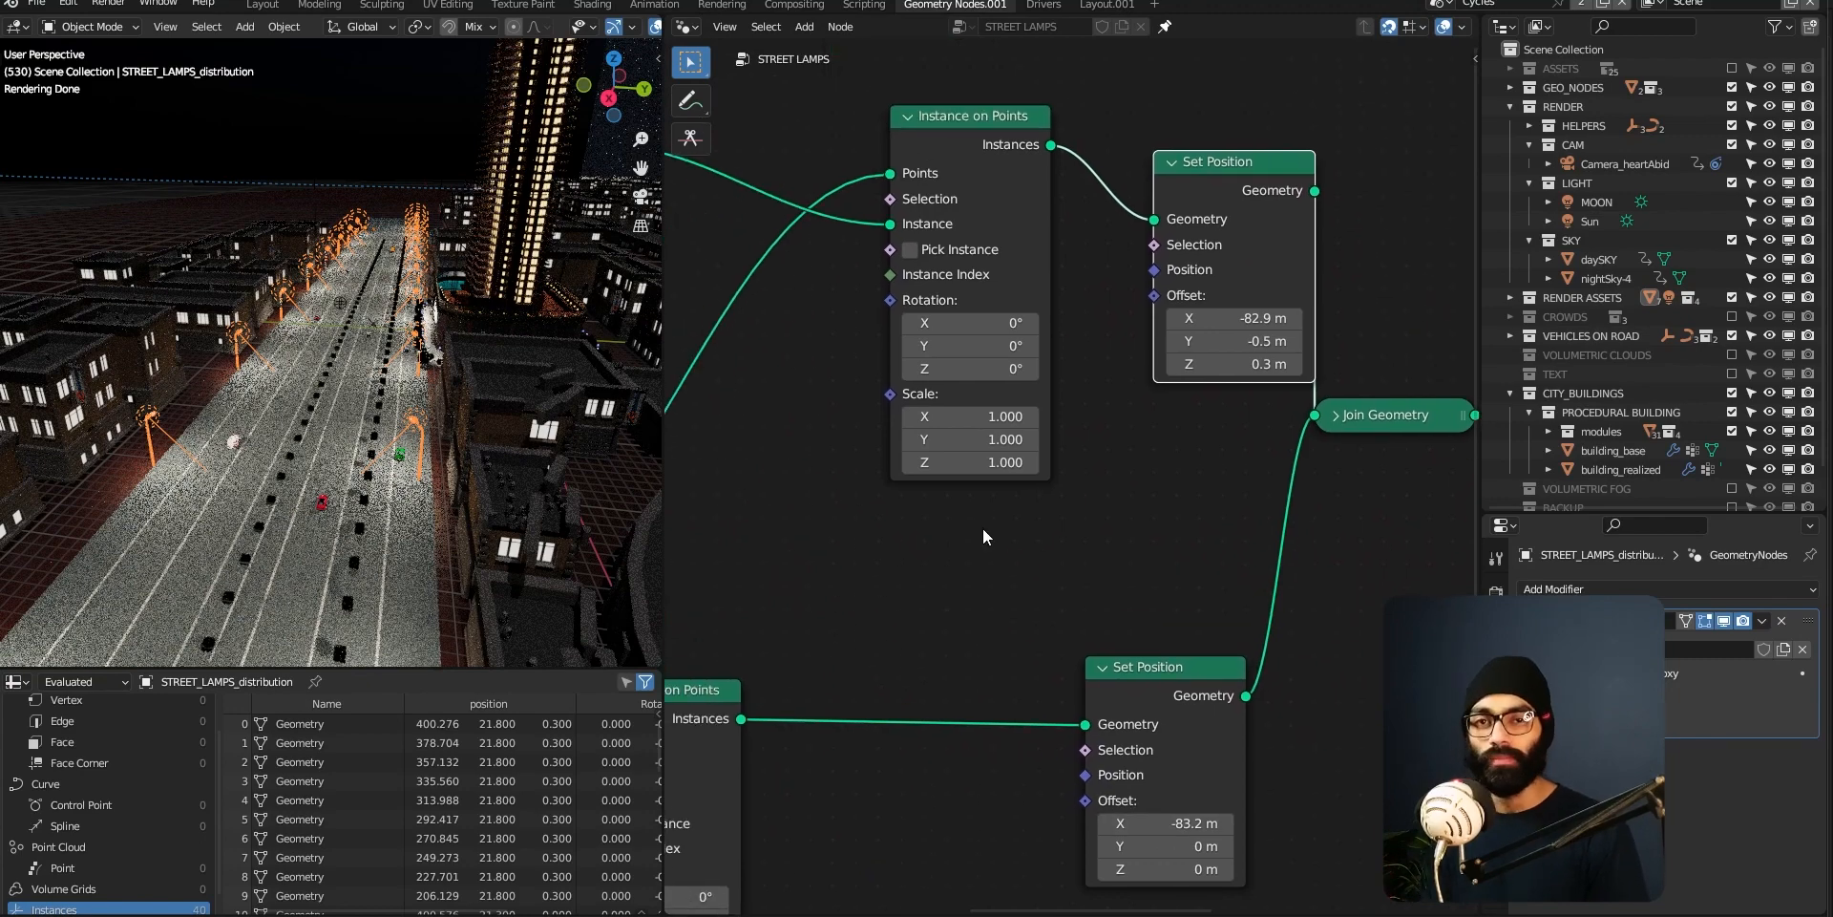
- View the whole night scene with the lamp-lined road, the tower and the starry sky plane
middle_drag(178, 403, 266, 464)
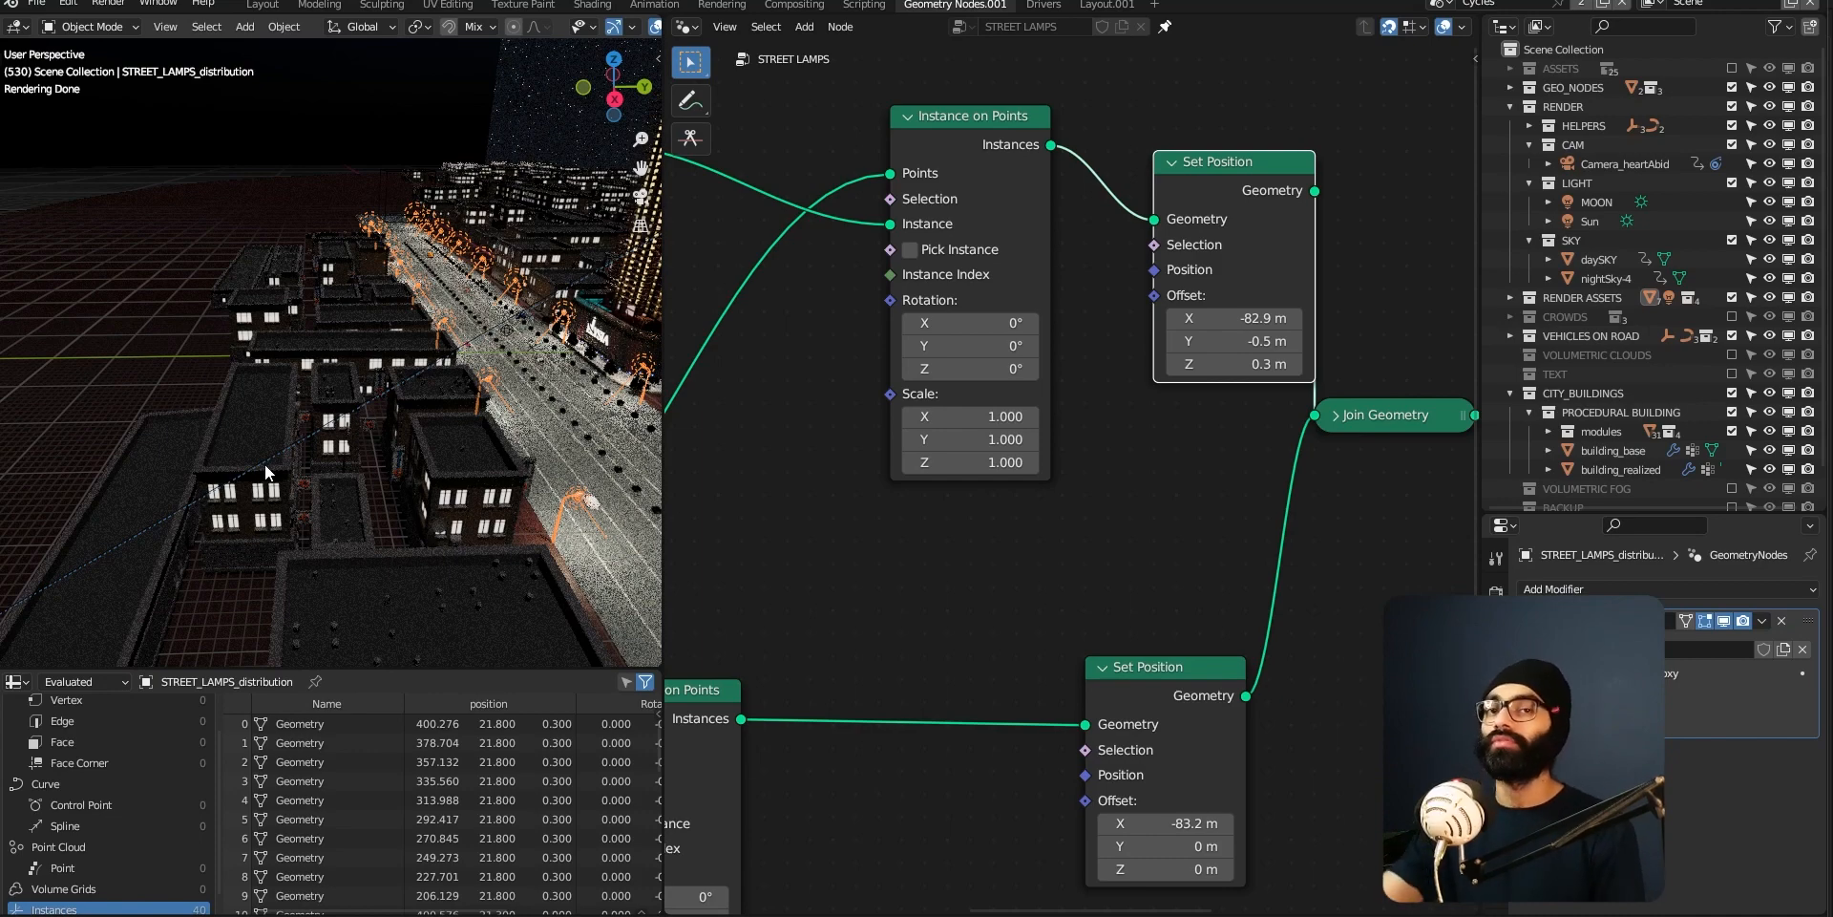
middle_drag(245, 455, 338, 449)
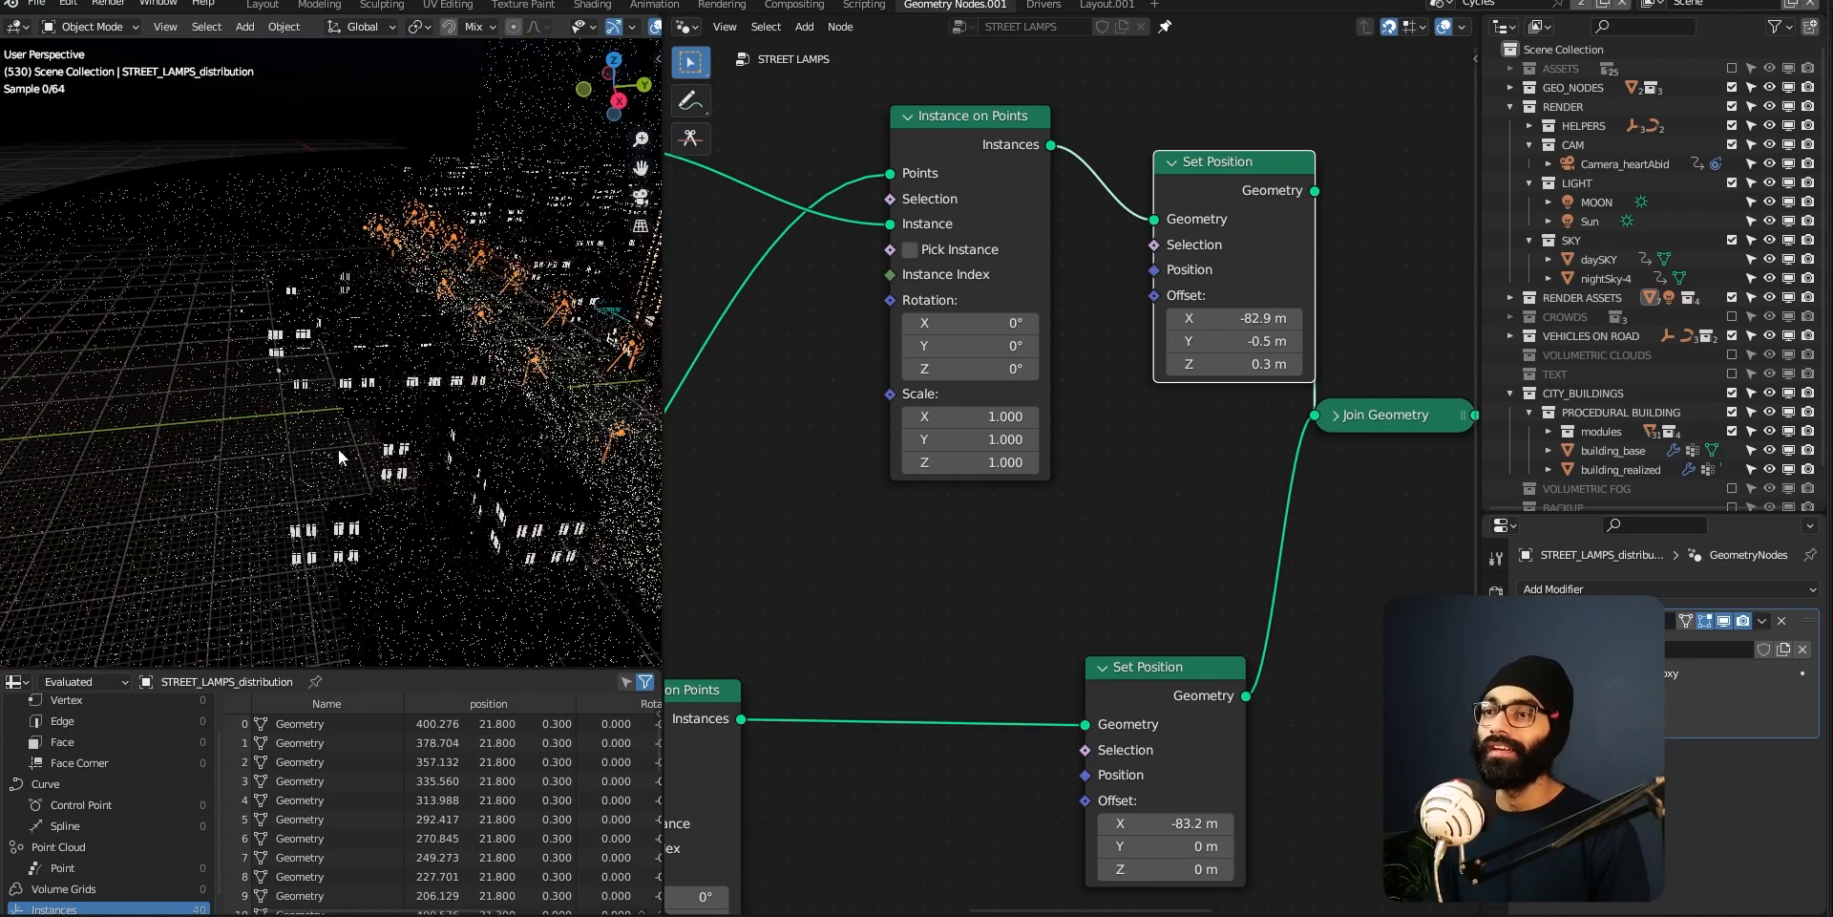
middle_drag(549, 470, 410, 422)
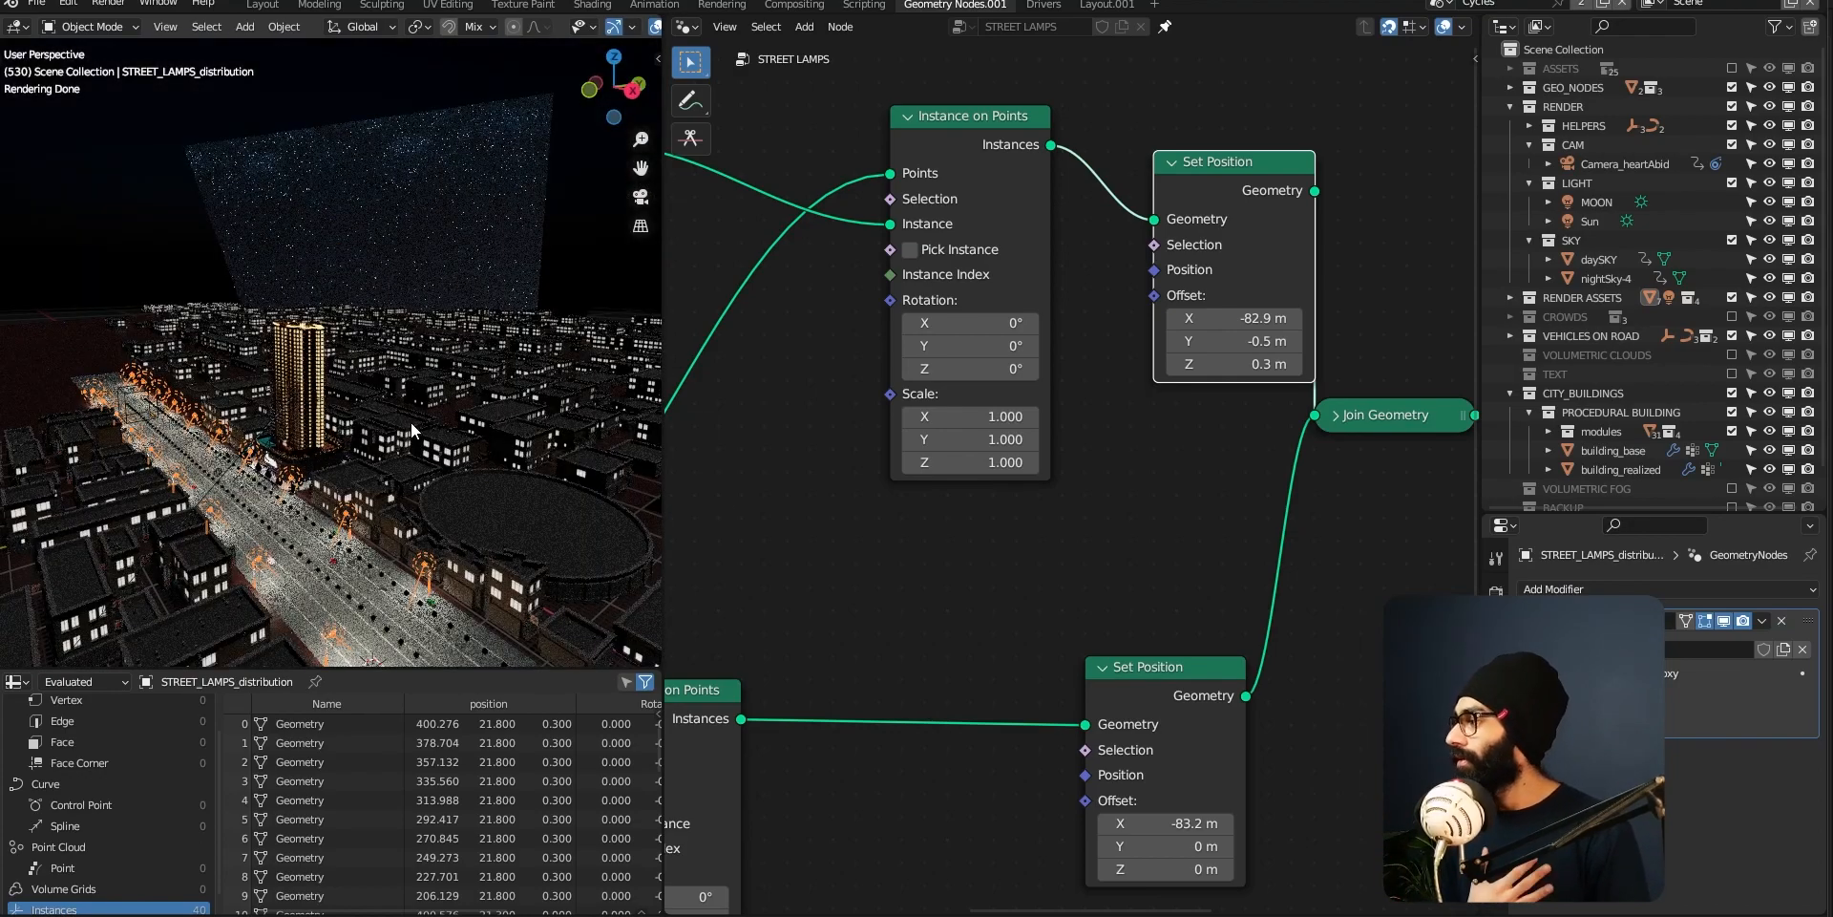
- Switch to Adobe After Effects and reopen the recent project containing the elysia_hoa composition
key(alt+Tab)
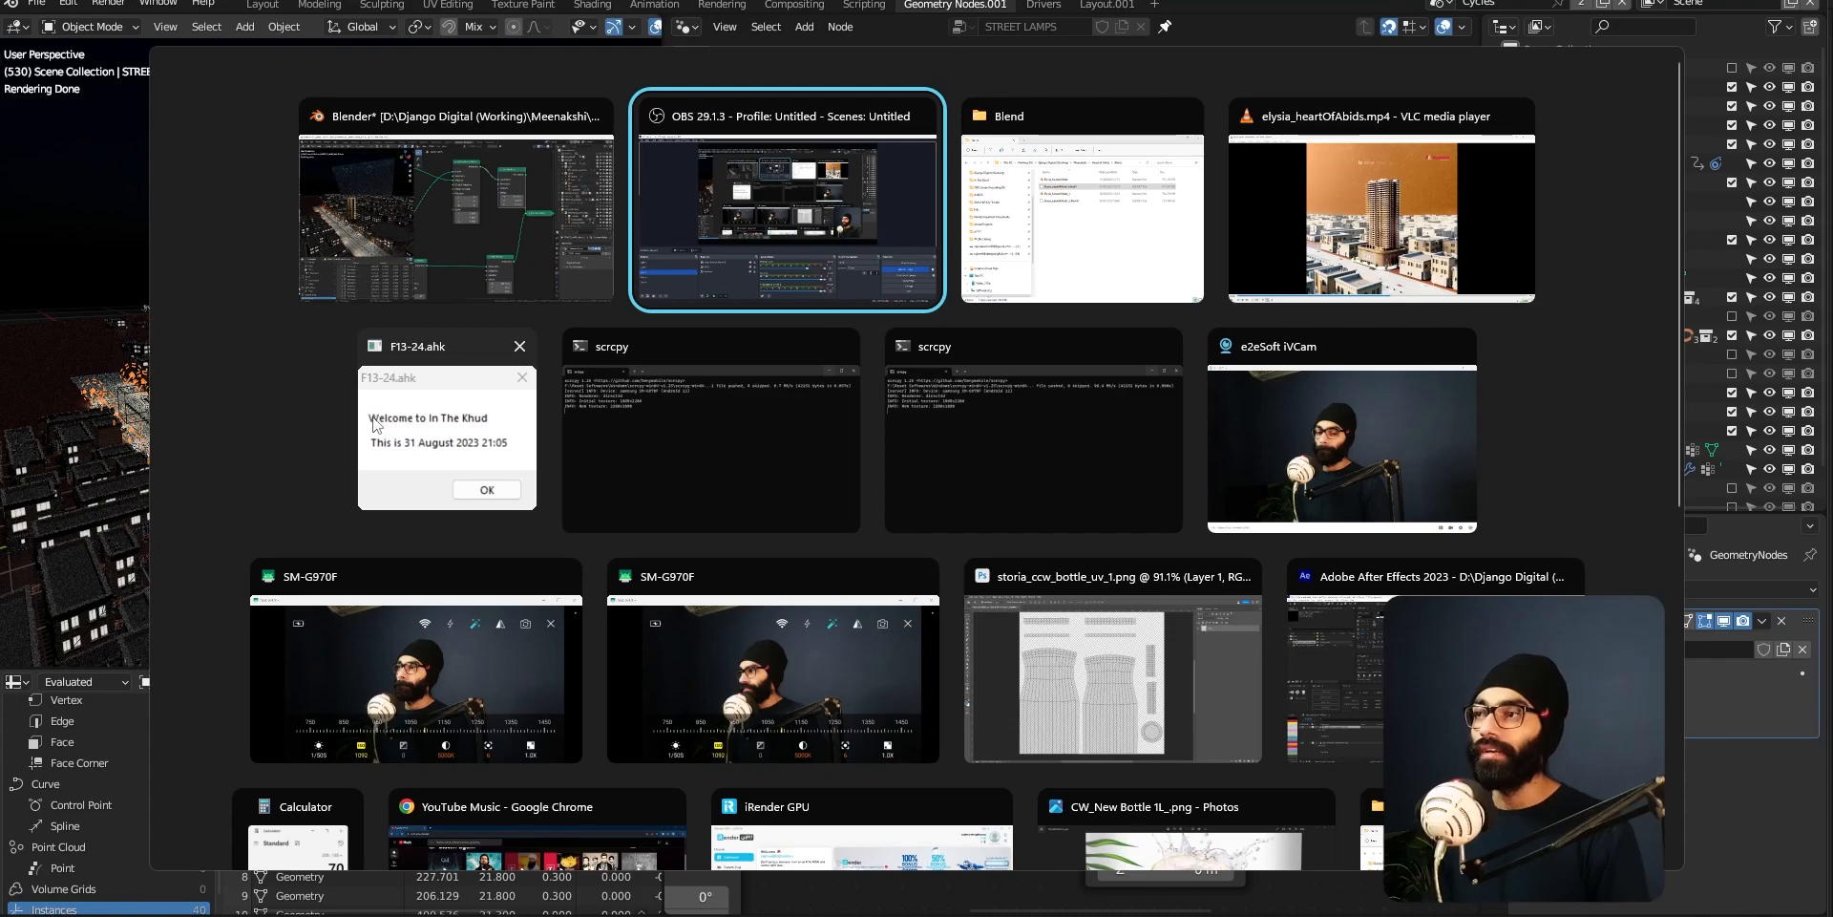
click(1339, 701)
key(ctrl+alt+n)
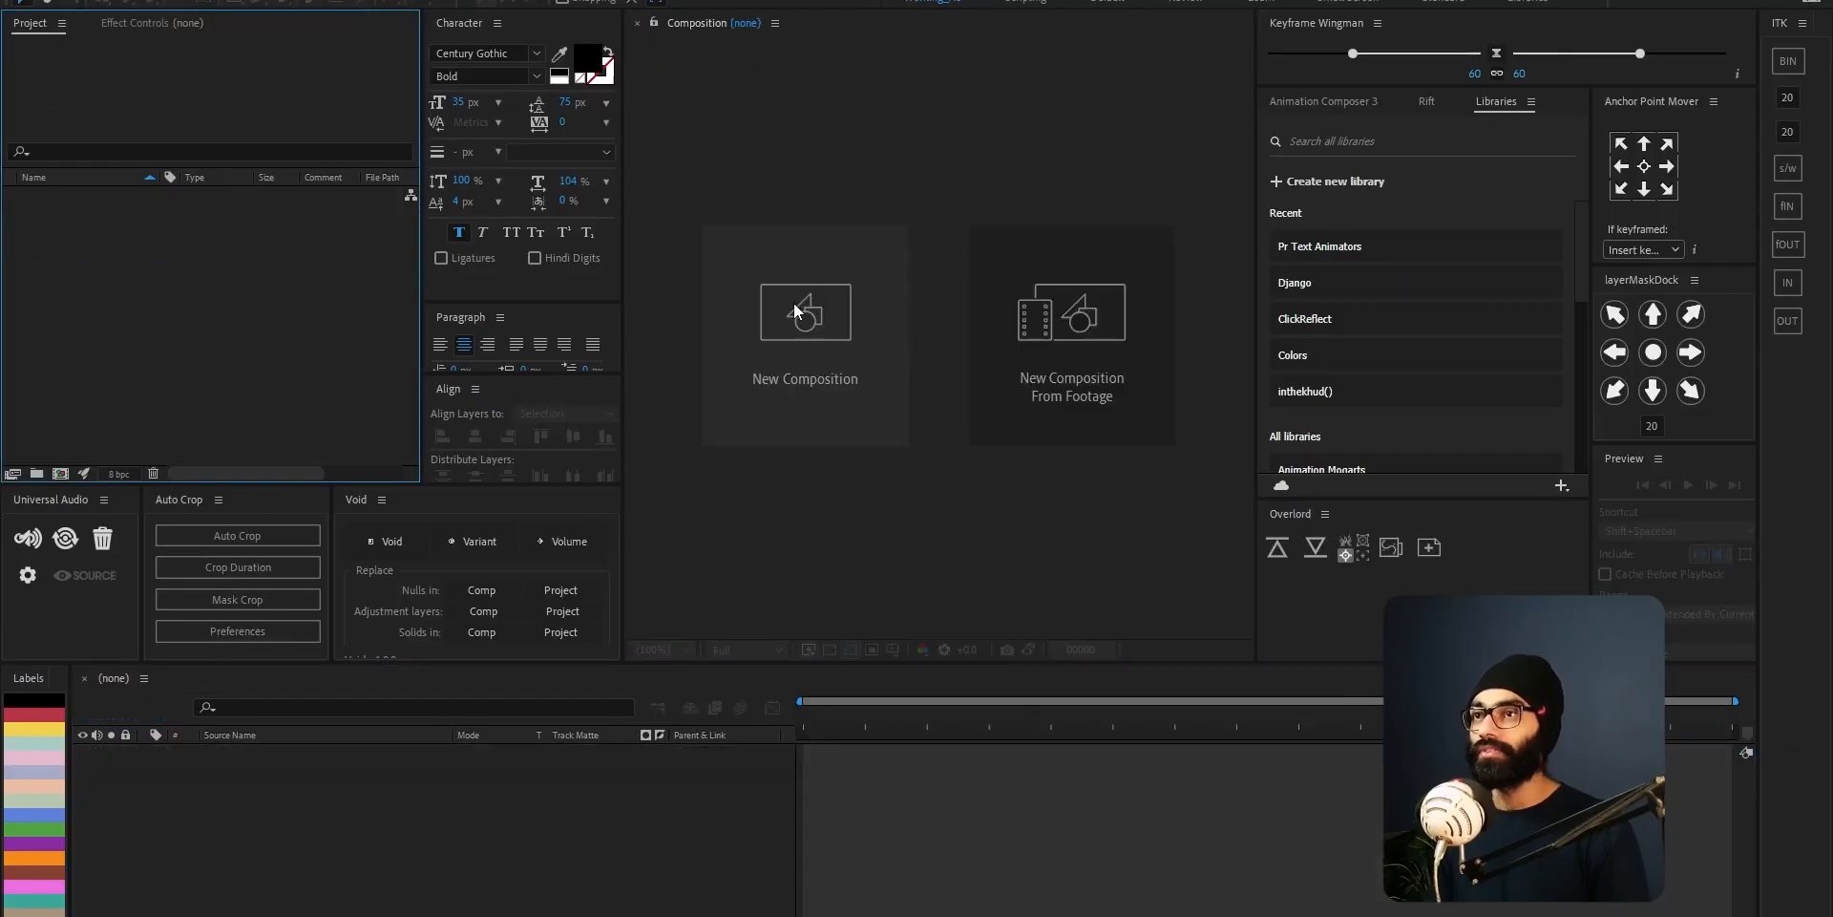
click(17, 0)
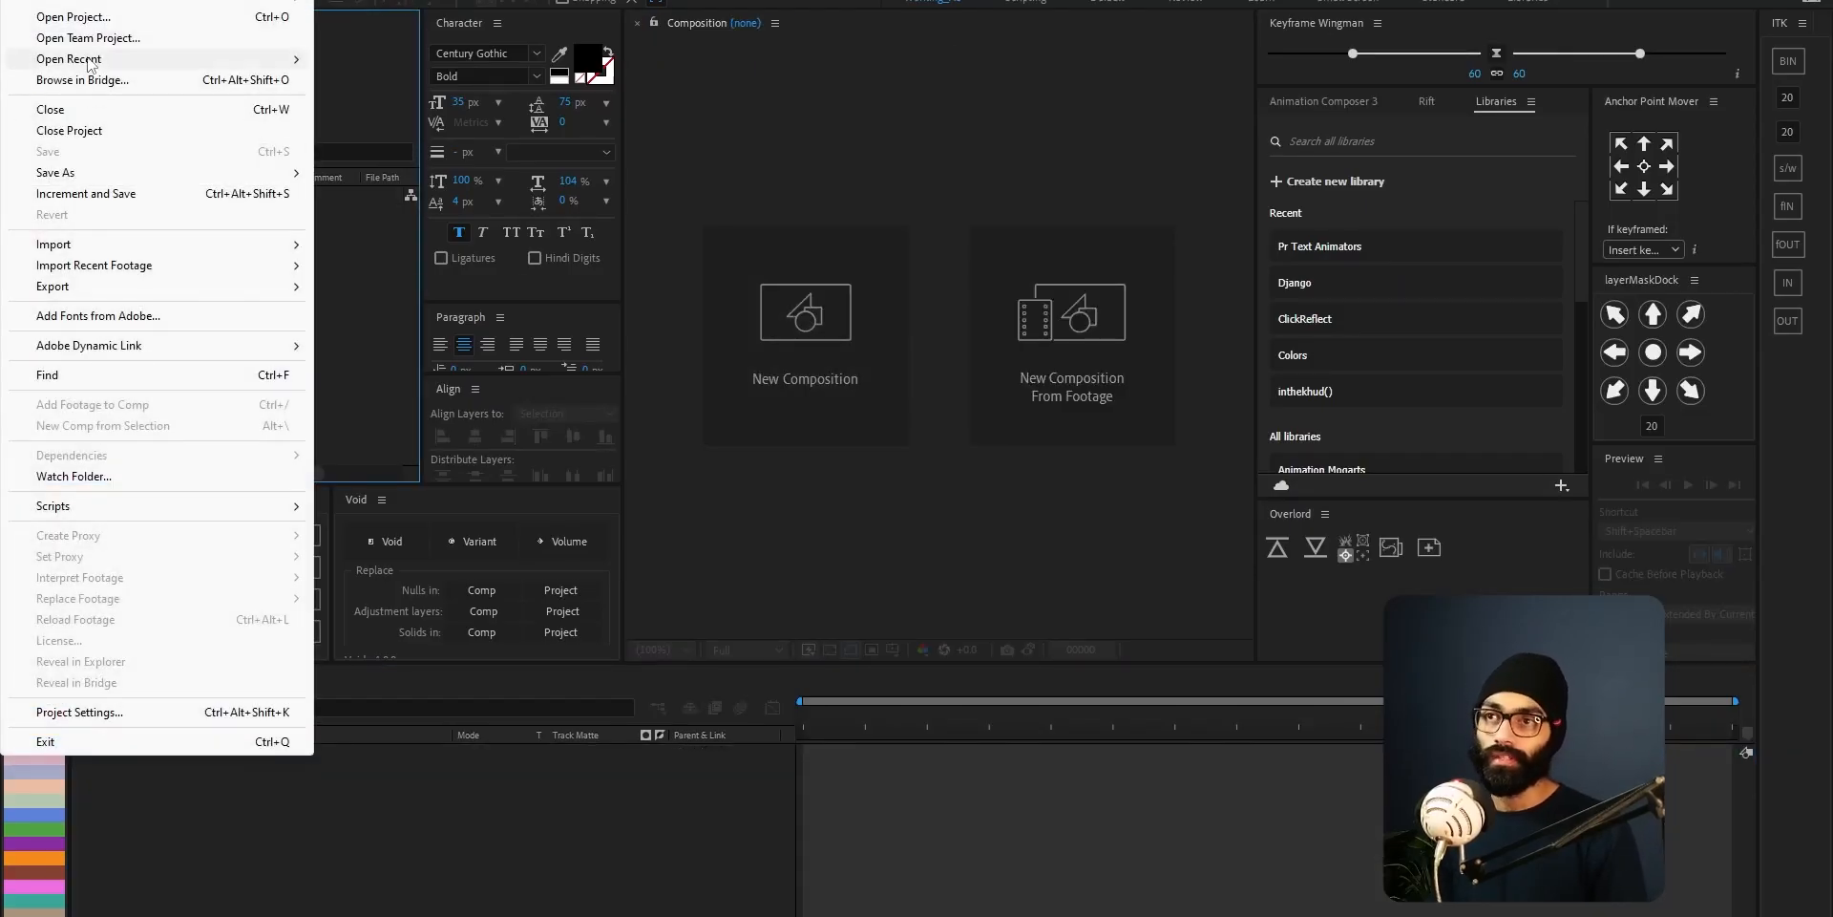
mouse_move(90, 61)
click(648, 80)
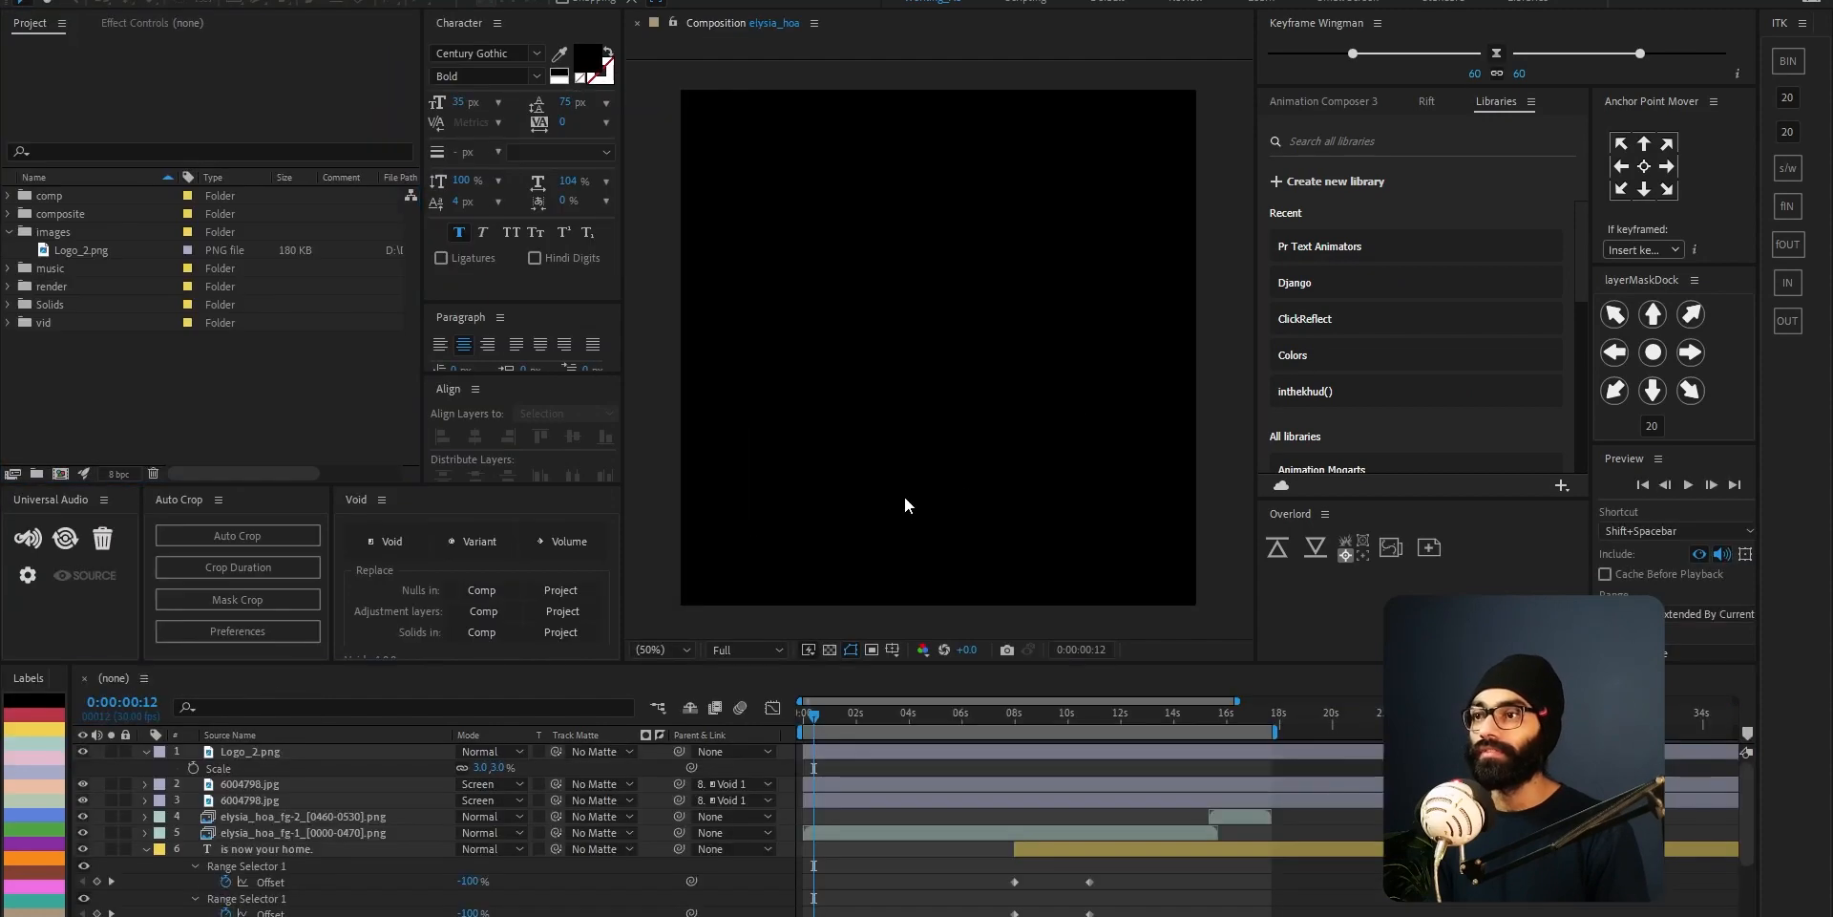
- Collapse the layers' properties, move the playhead to 0:00:02:14 and look over the foreground render and text layers
click(145, 750)
key(F2)
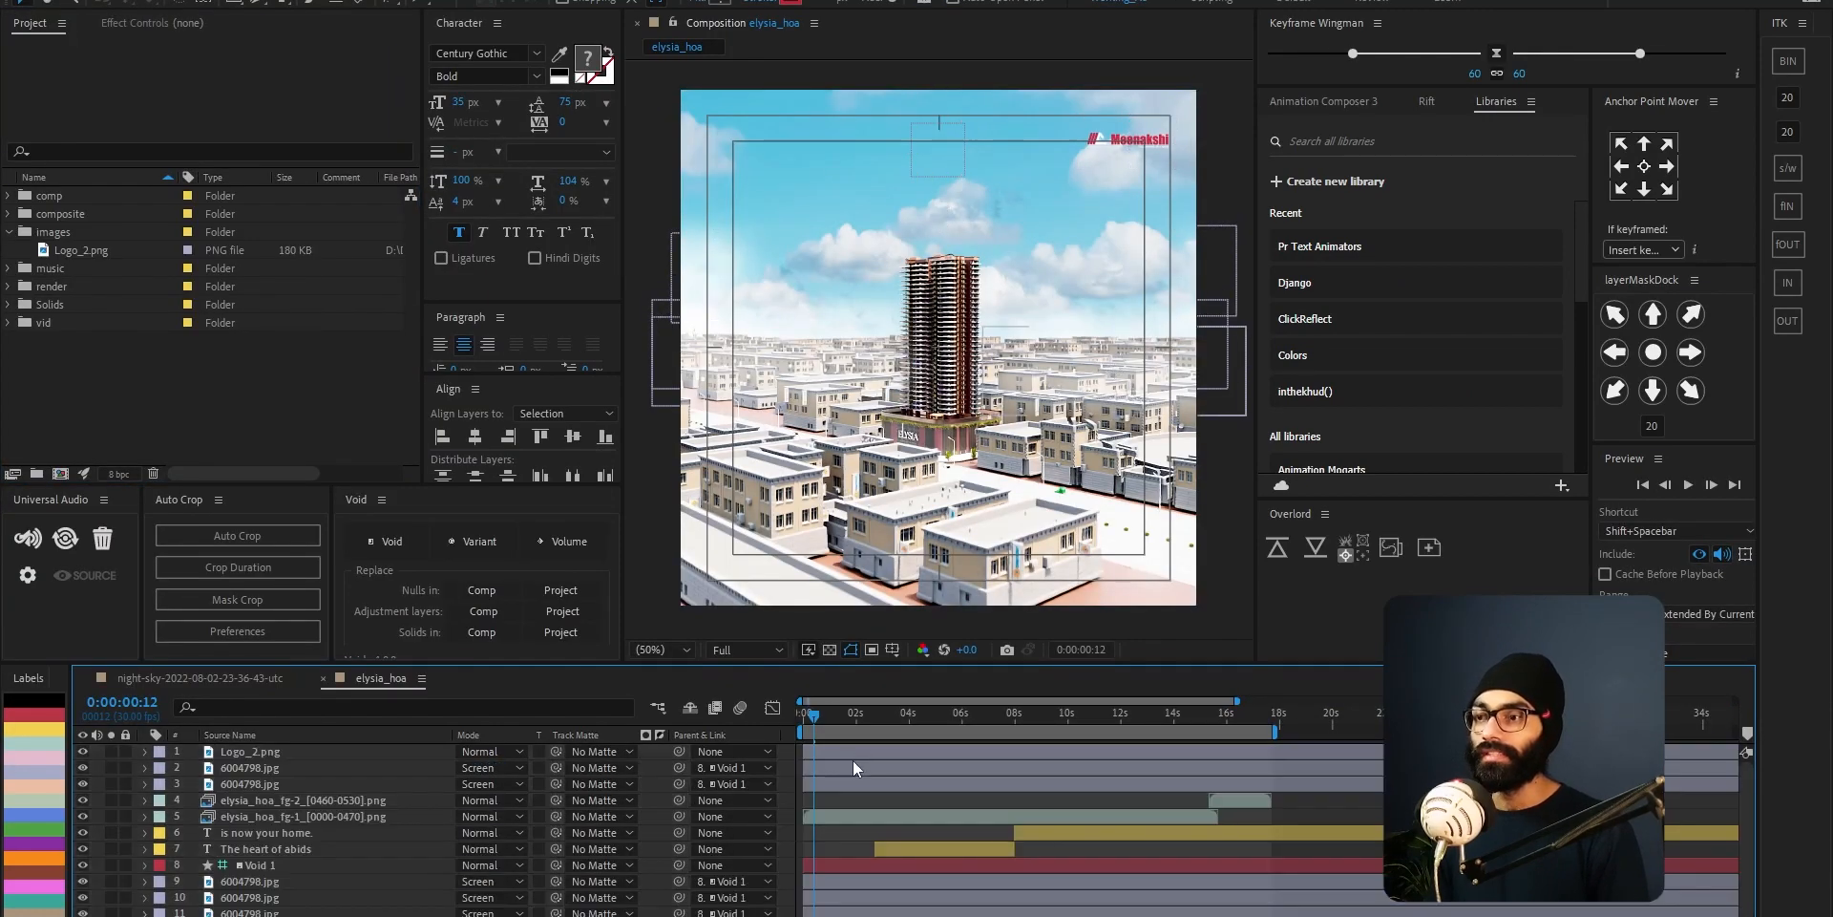
drag(811, 720, 868, 726)
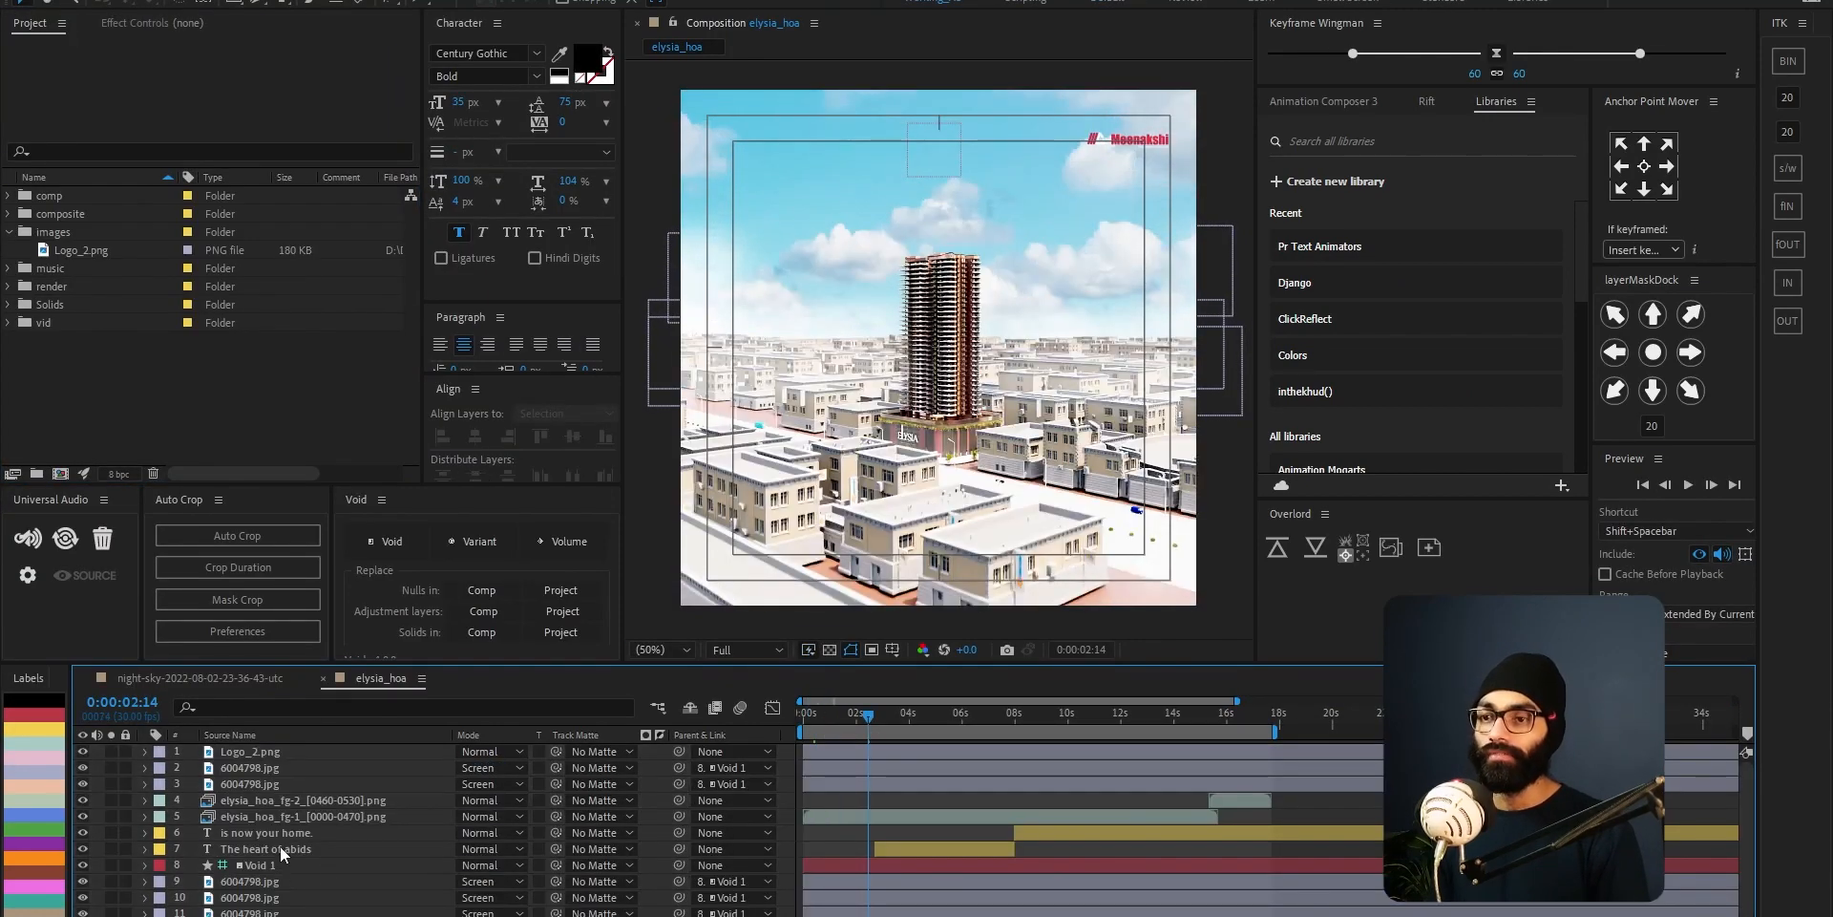
click(304, 802)
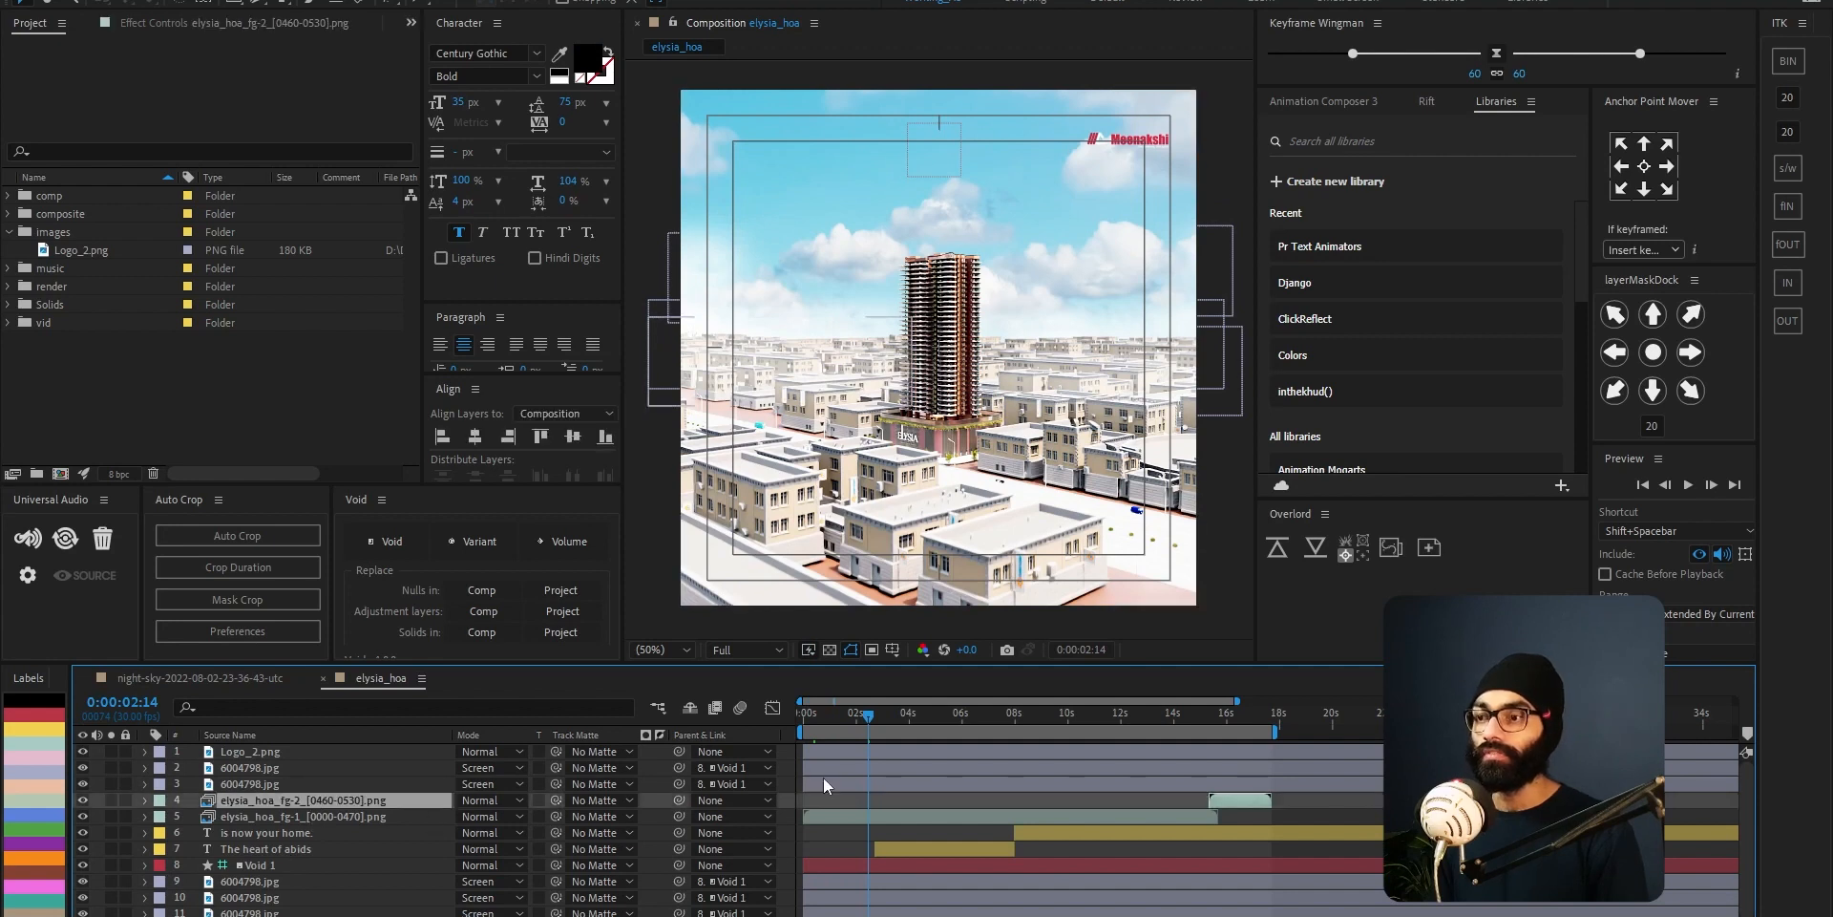
click(905, 847)
scroll(814, 795, down, 3)
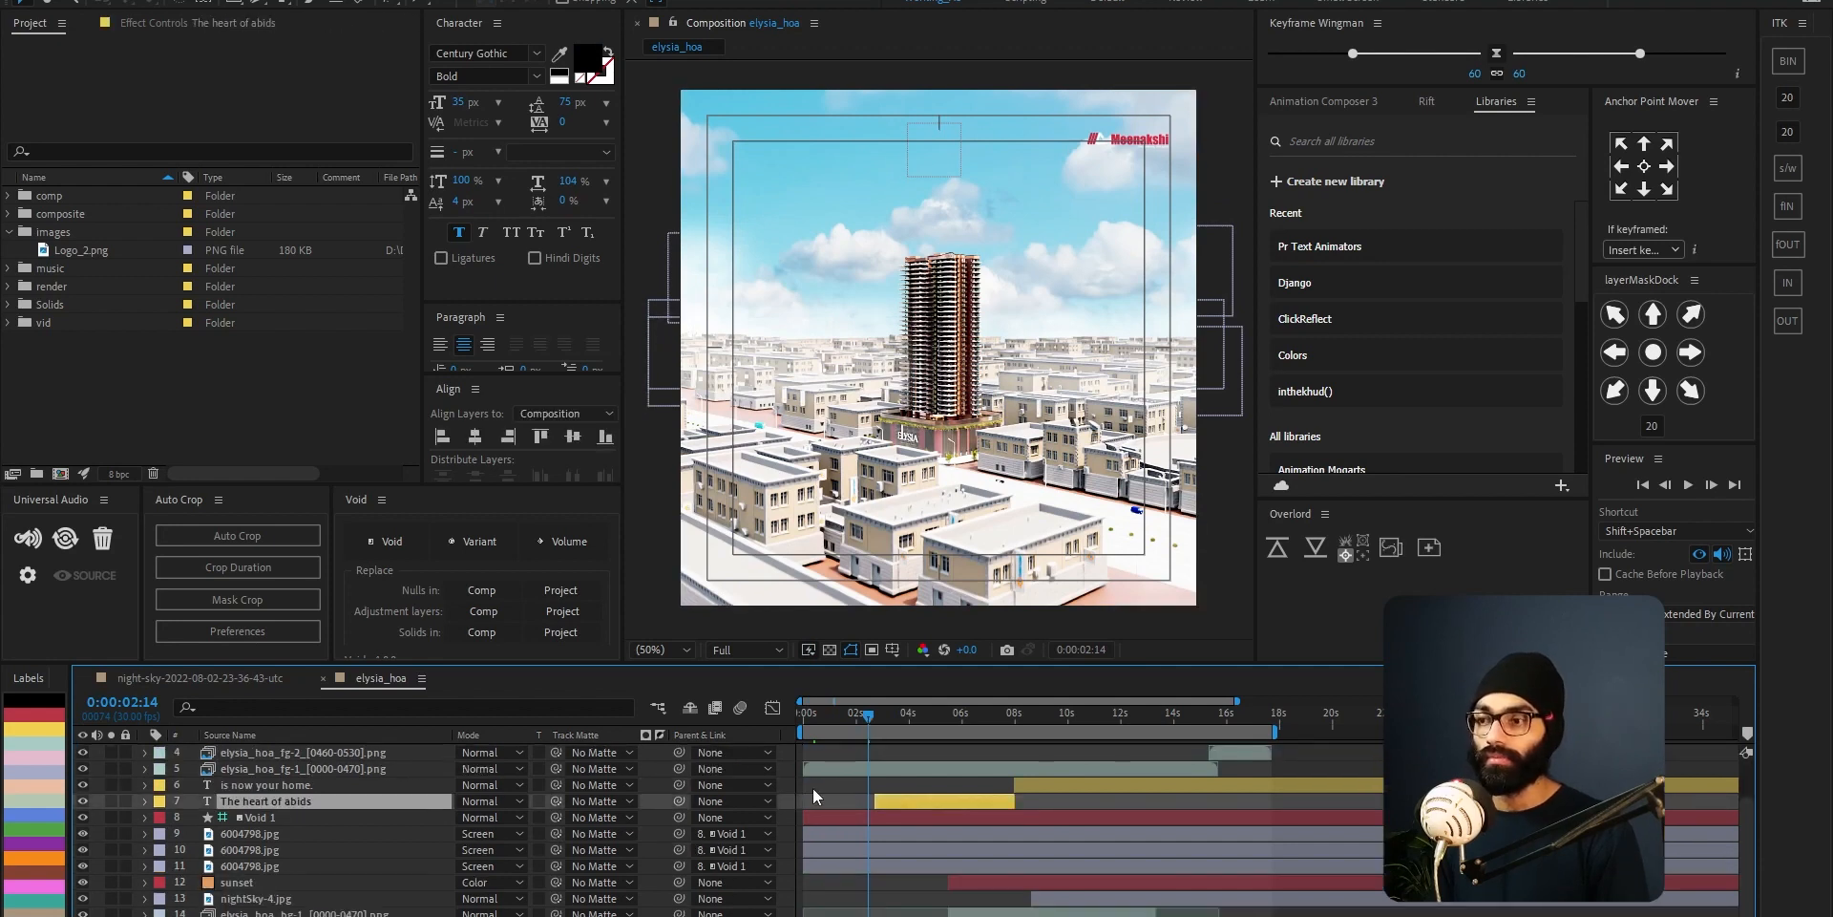
- At 0:00:02:26, hide and reshow the three 6004798.jpg layers below Void 1 to compare the sky
click(268, 834)
drag(871, 725, 879, 717)
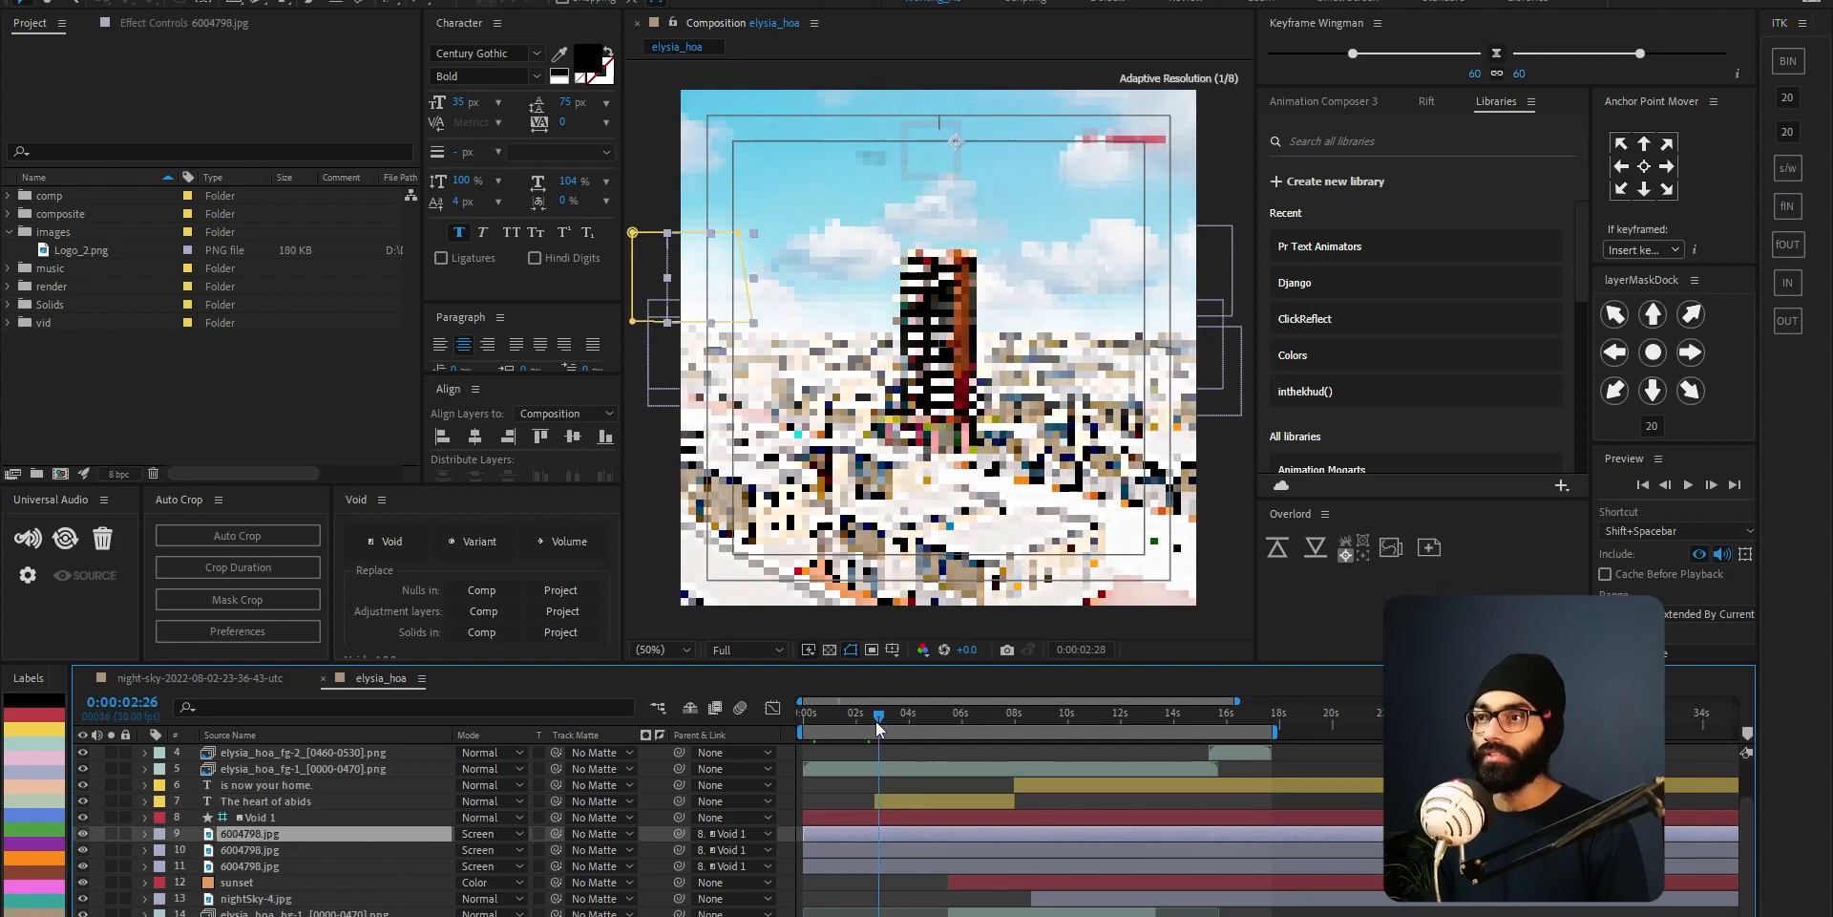
click(84, 861)
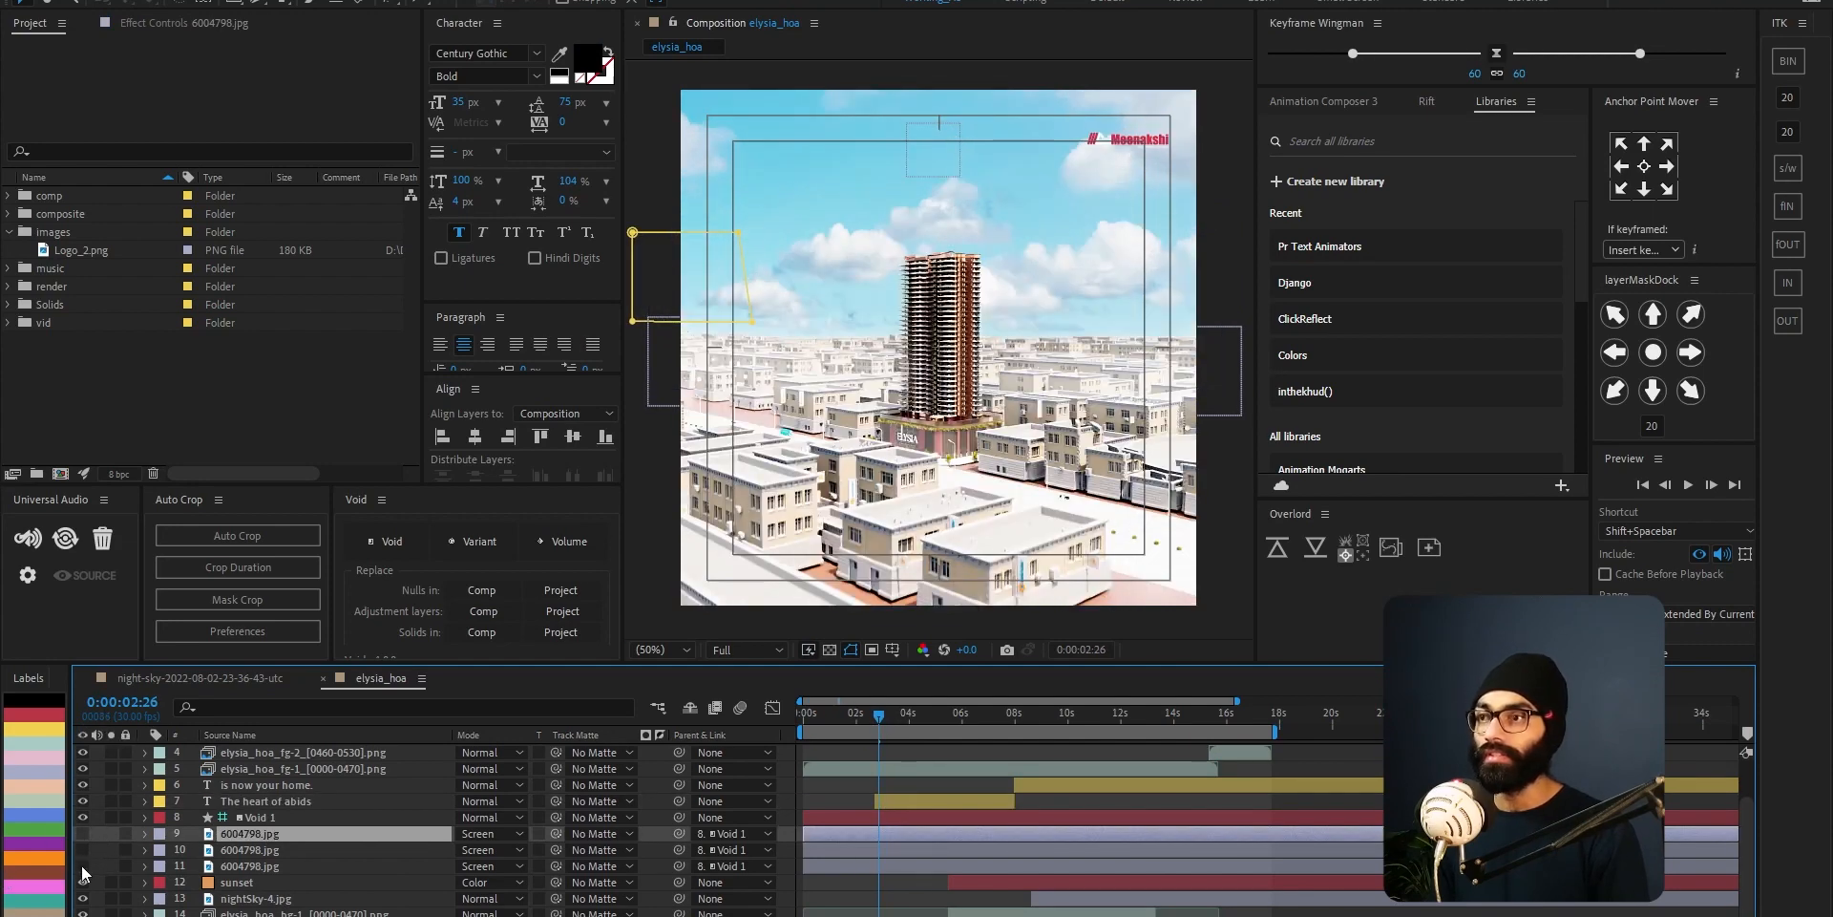
drag(83, 834, 83, 866)
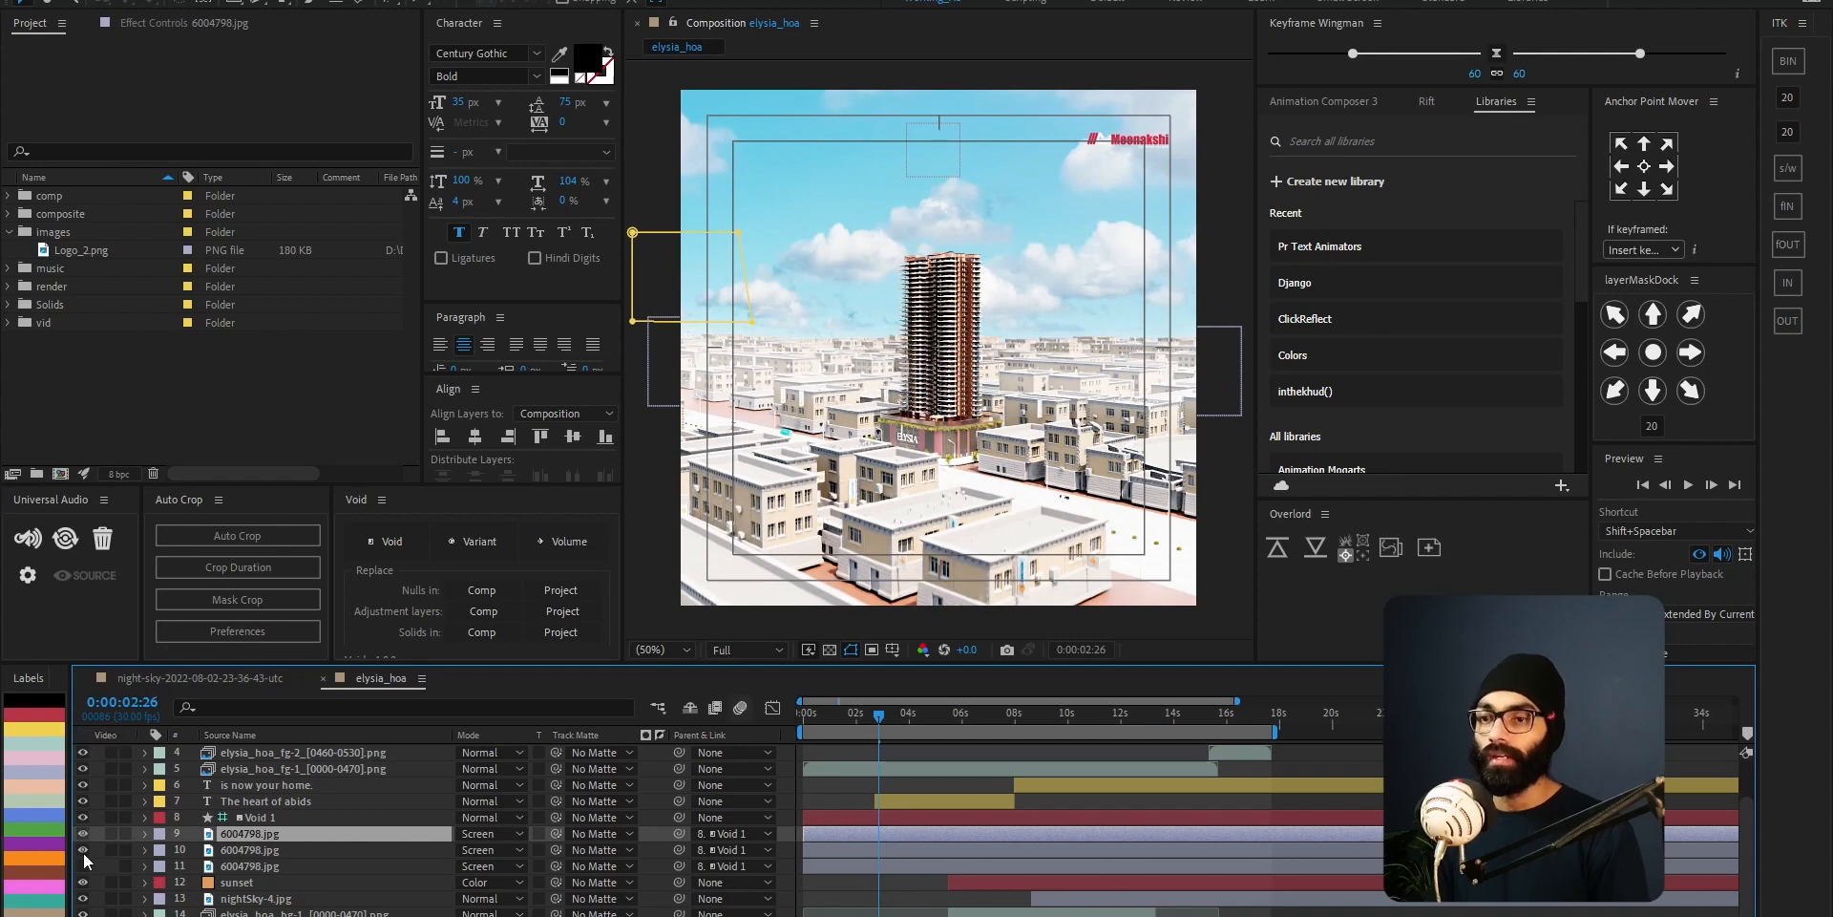
- Enlarge the composition view to inspect the clouds, restore the layout and check the first 6004798.jpg layer's blending mode below Void 1
key(grave)
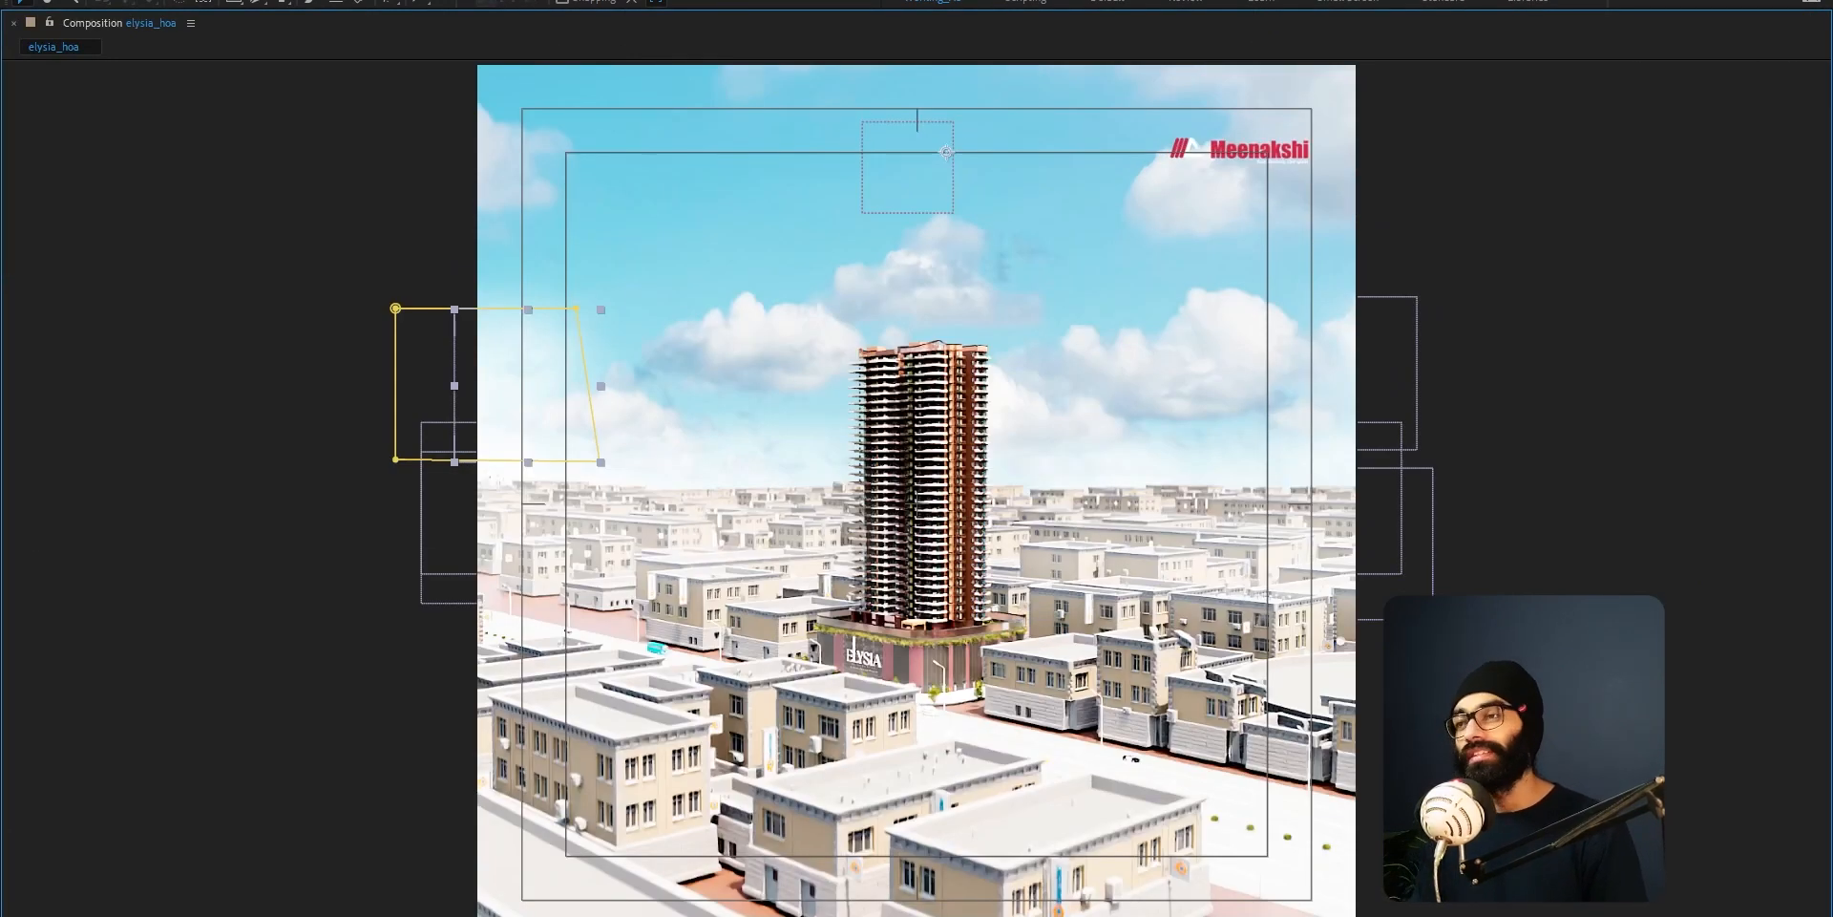
key(grave)
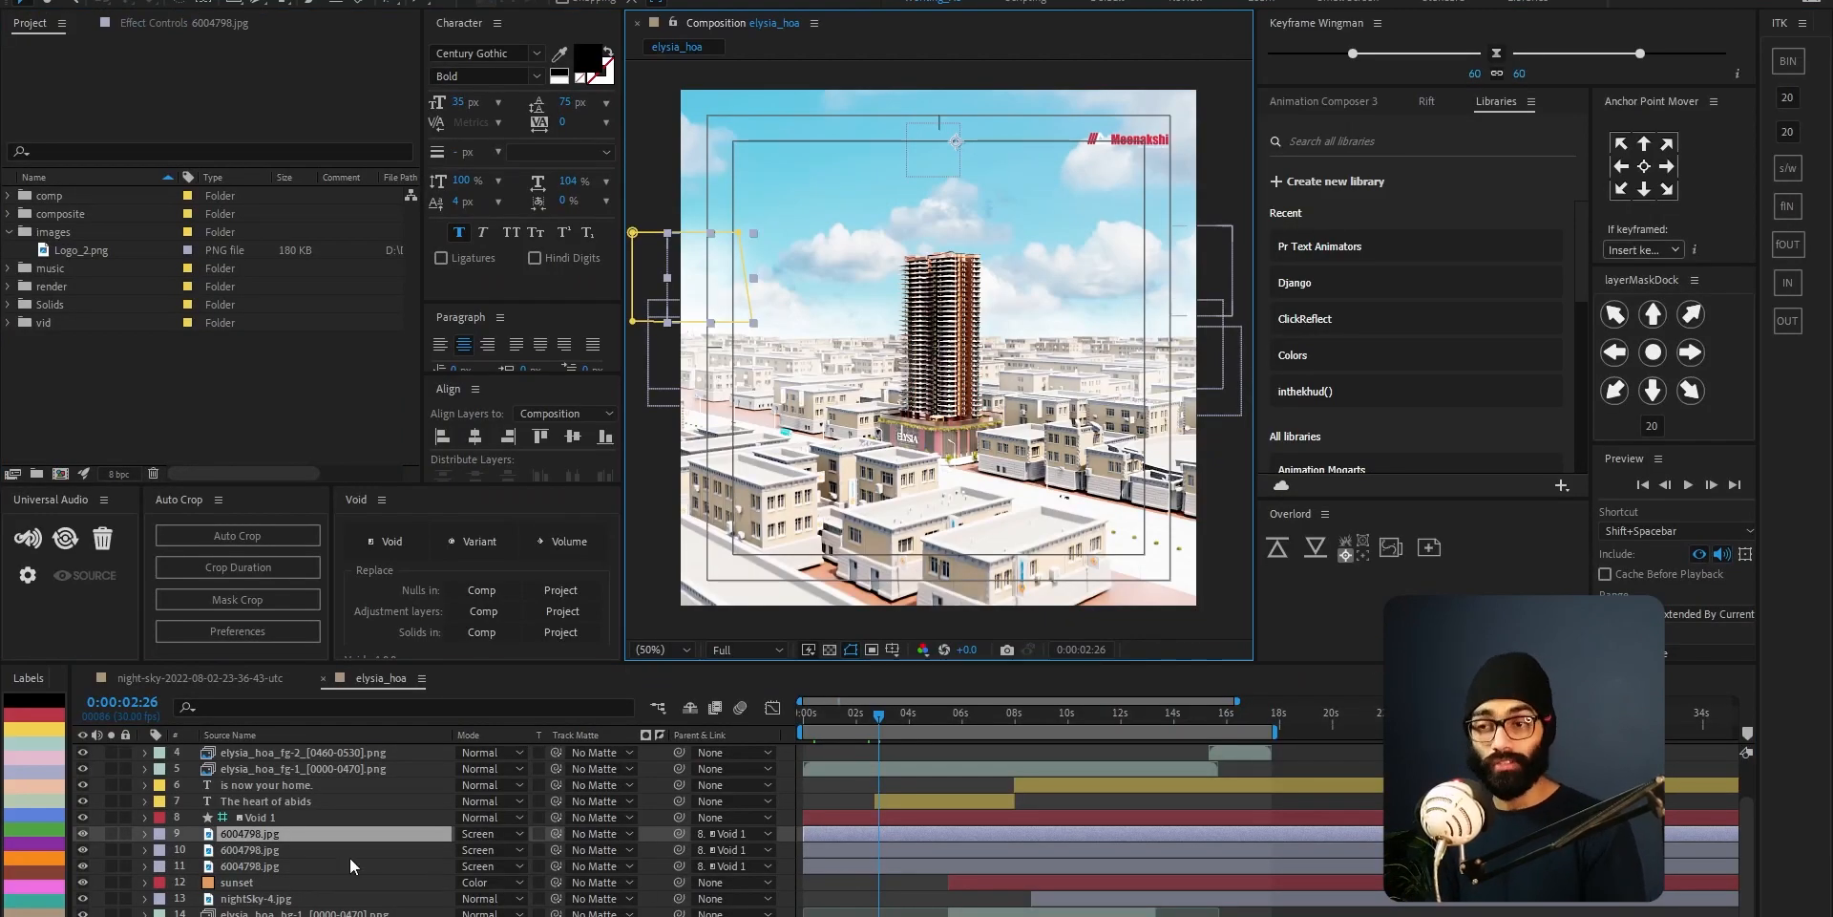
click(323, 833)
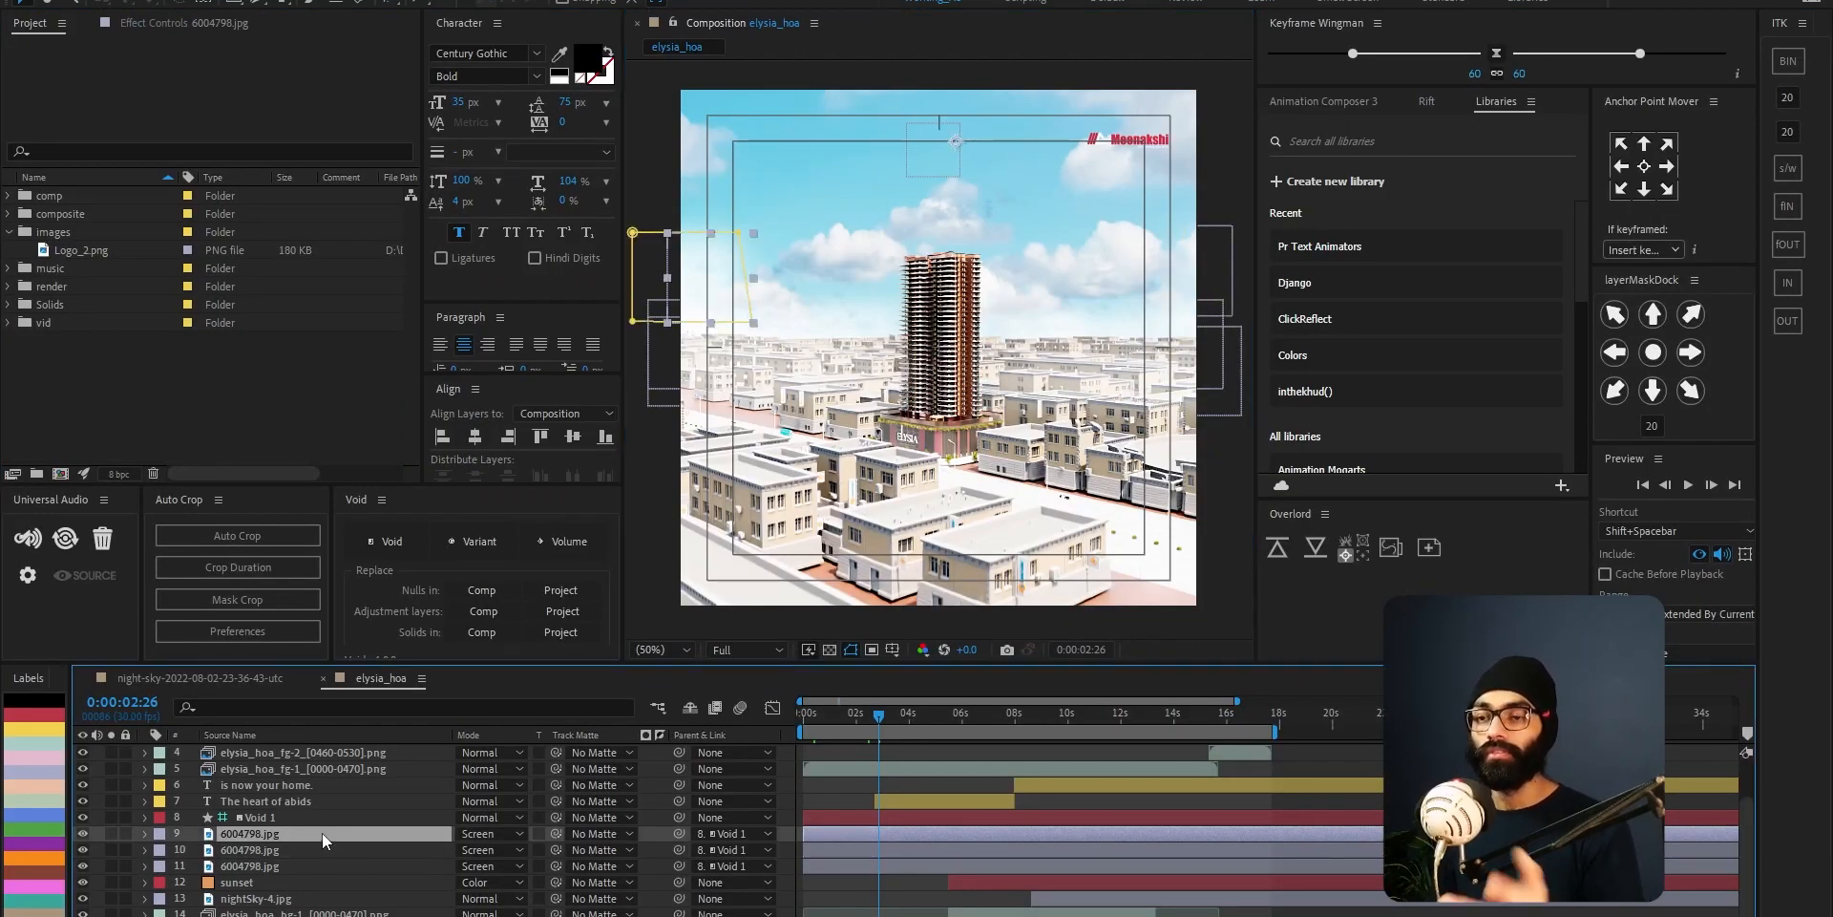
click(478, 833)
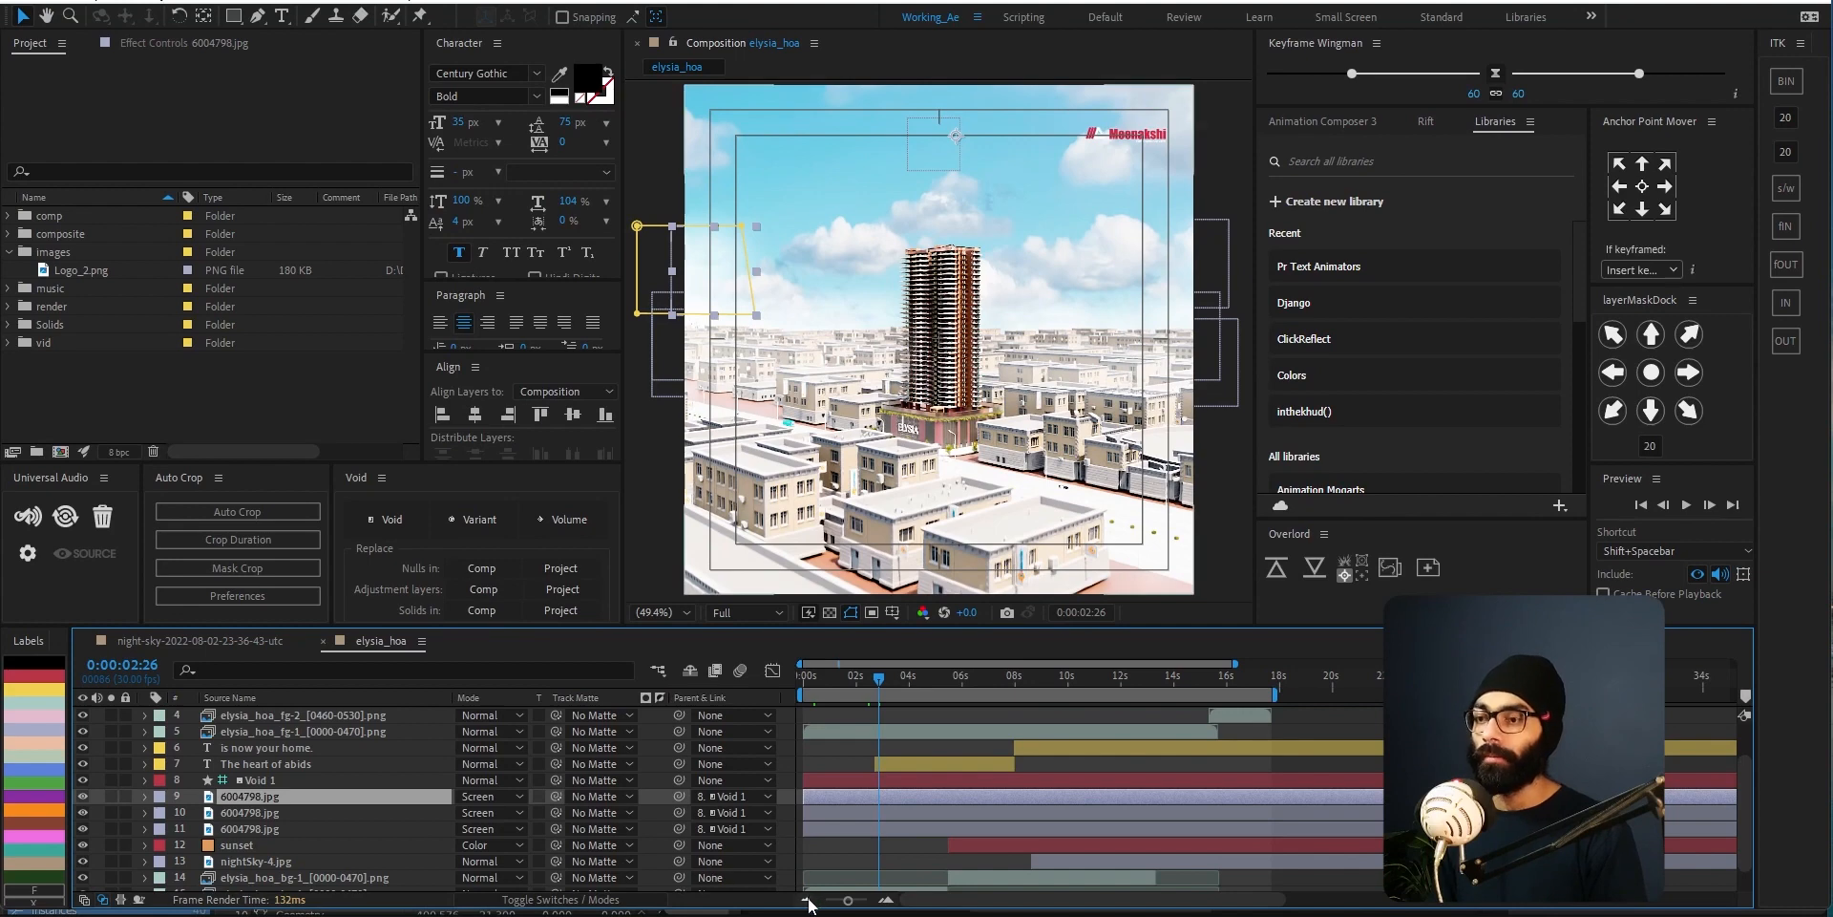
drag(808, 909, 808, 916)
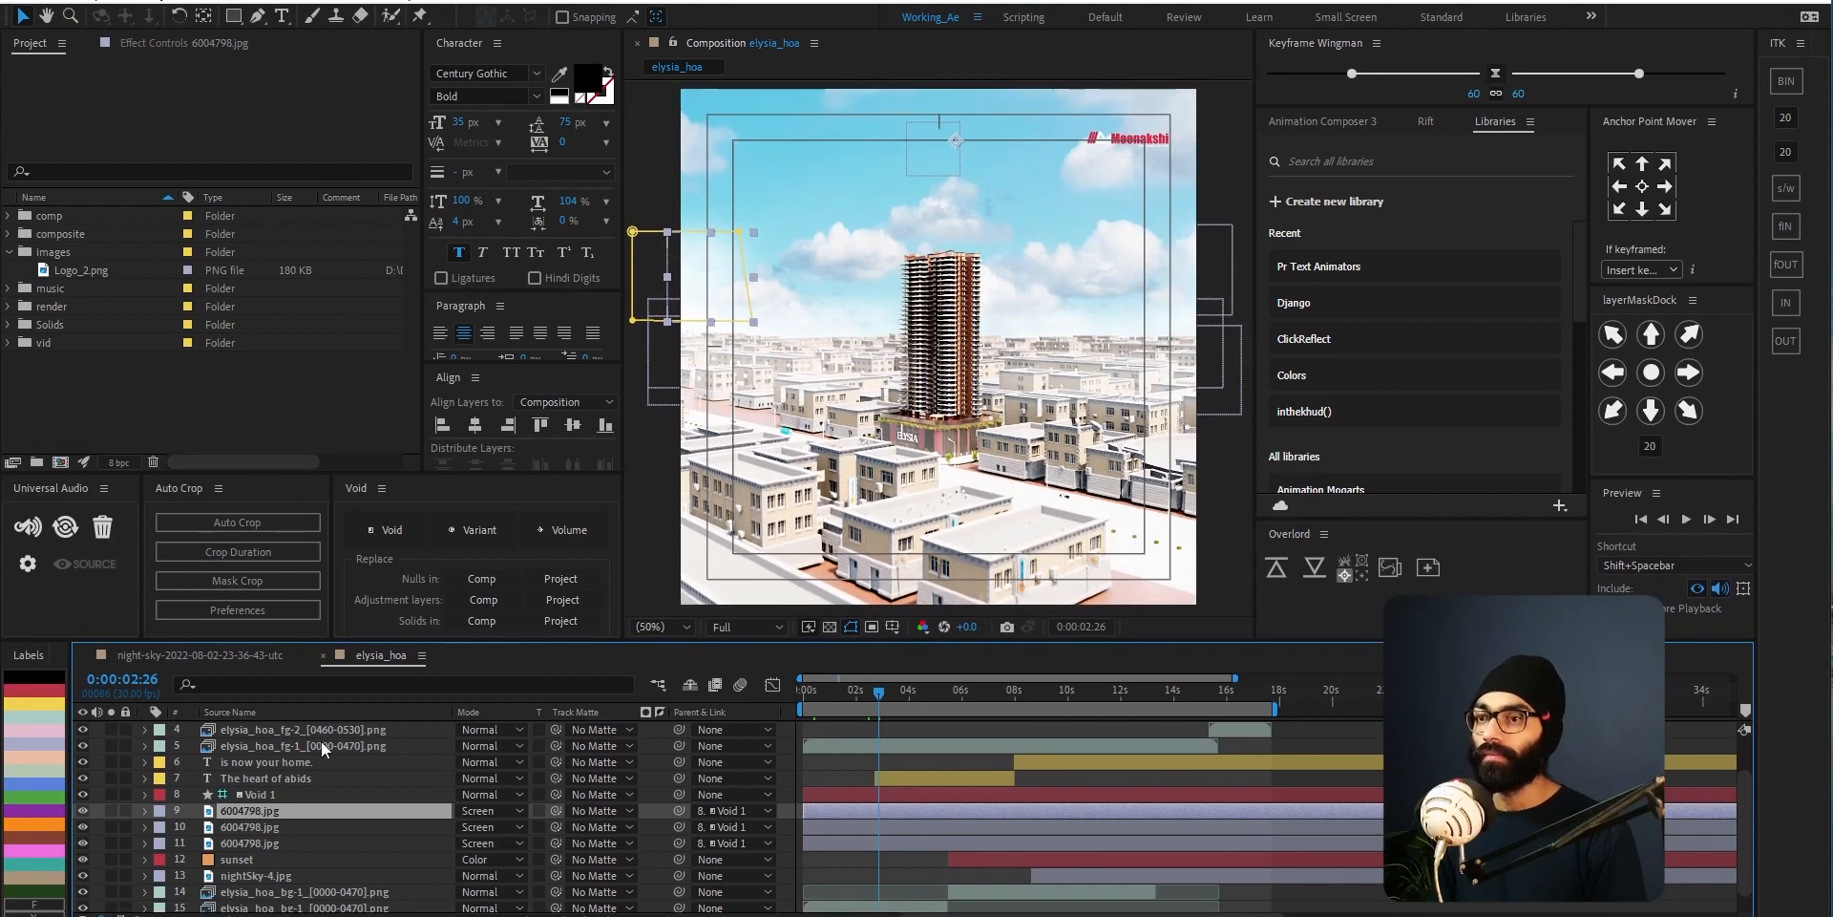
- Move the playhead to 0:00:07:25, select the sunset layer and preview the sunset transition up to 0:00:08:15
drag(877, 696, 1010, 701)
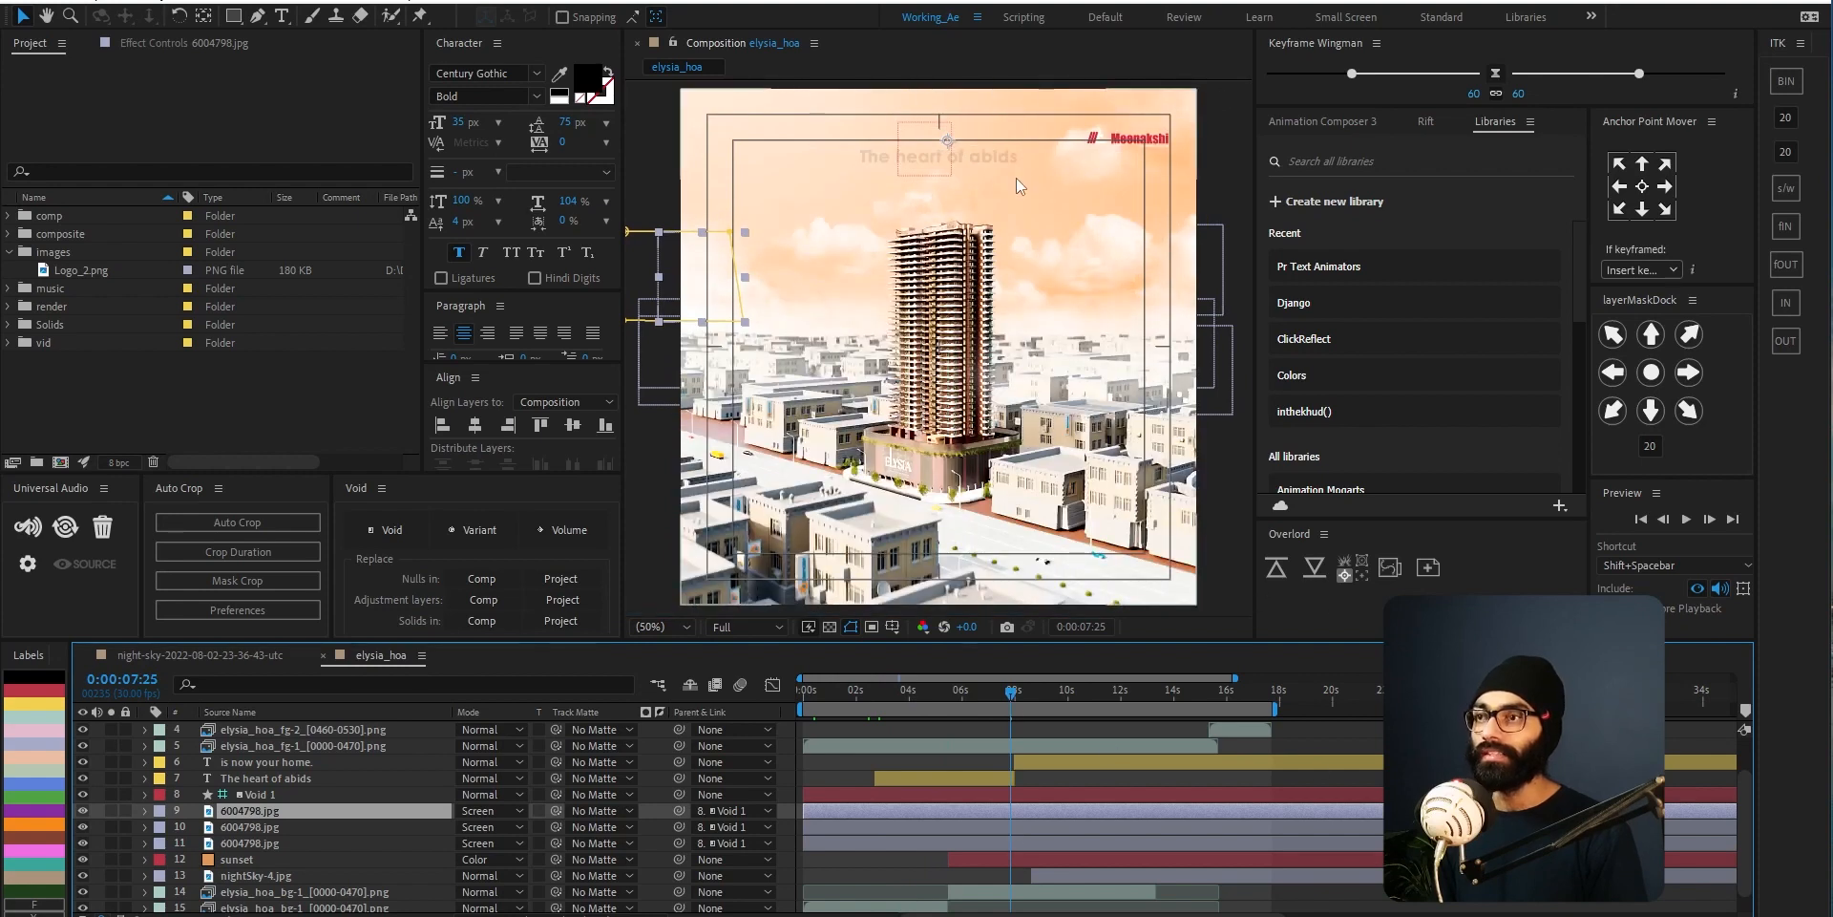
click(983, 858)
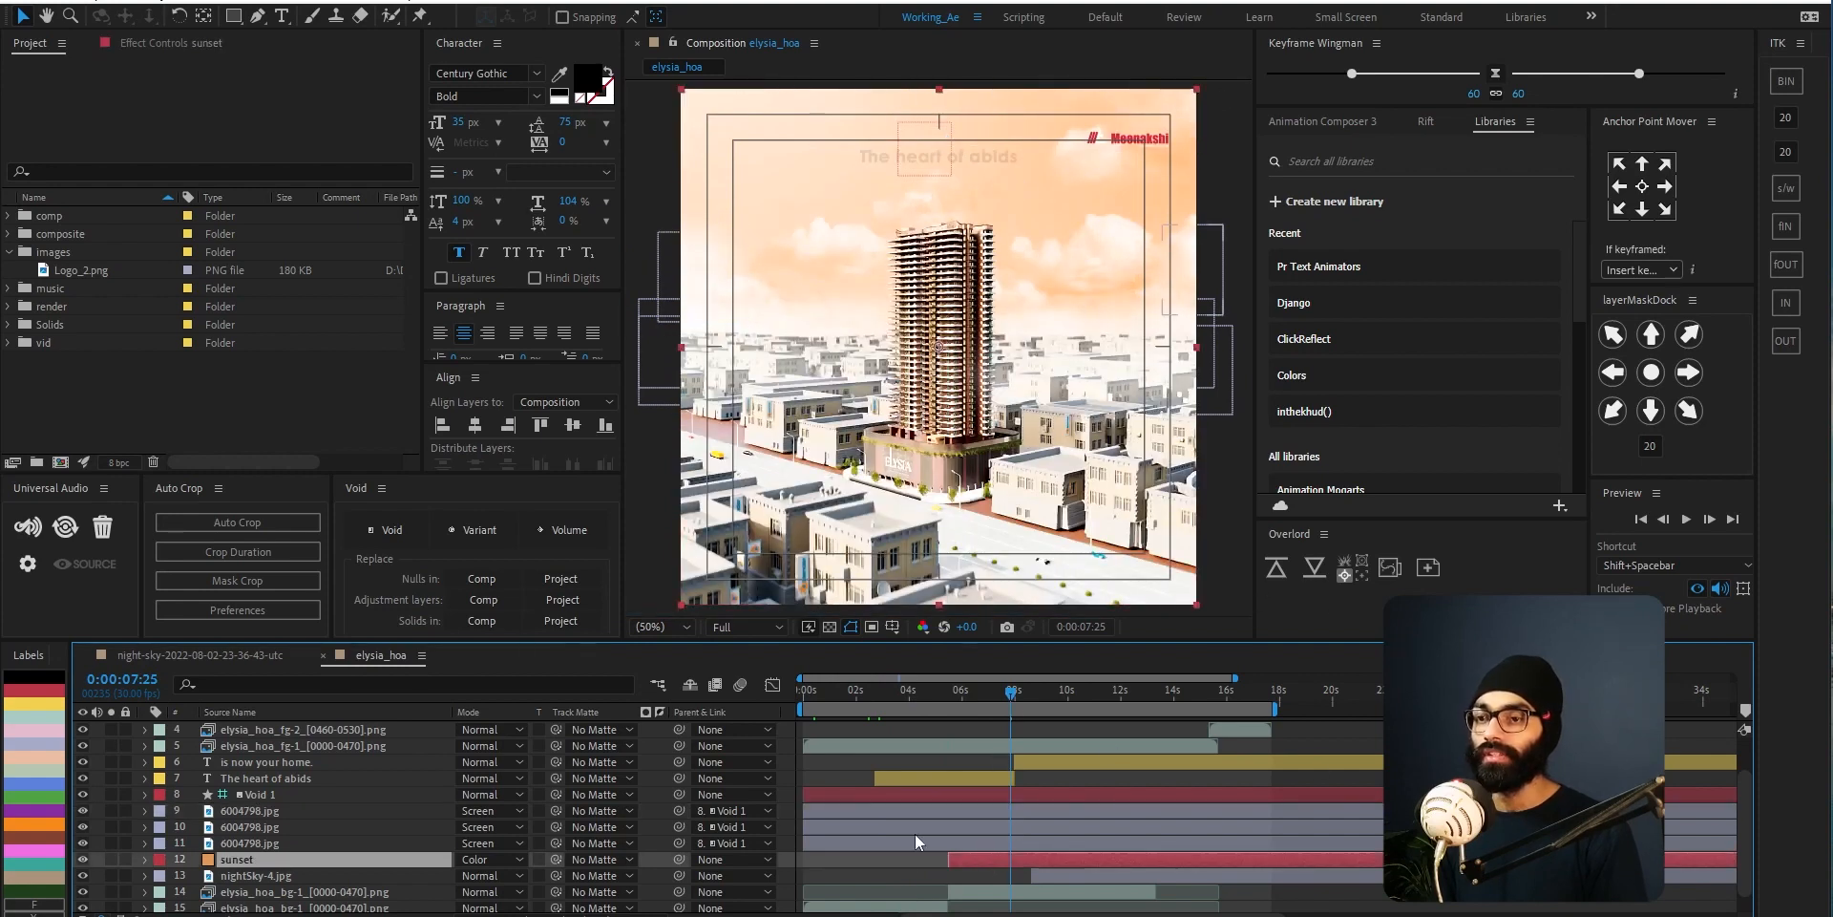
key(ctrl+shift+y)
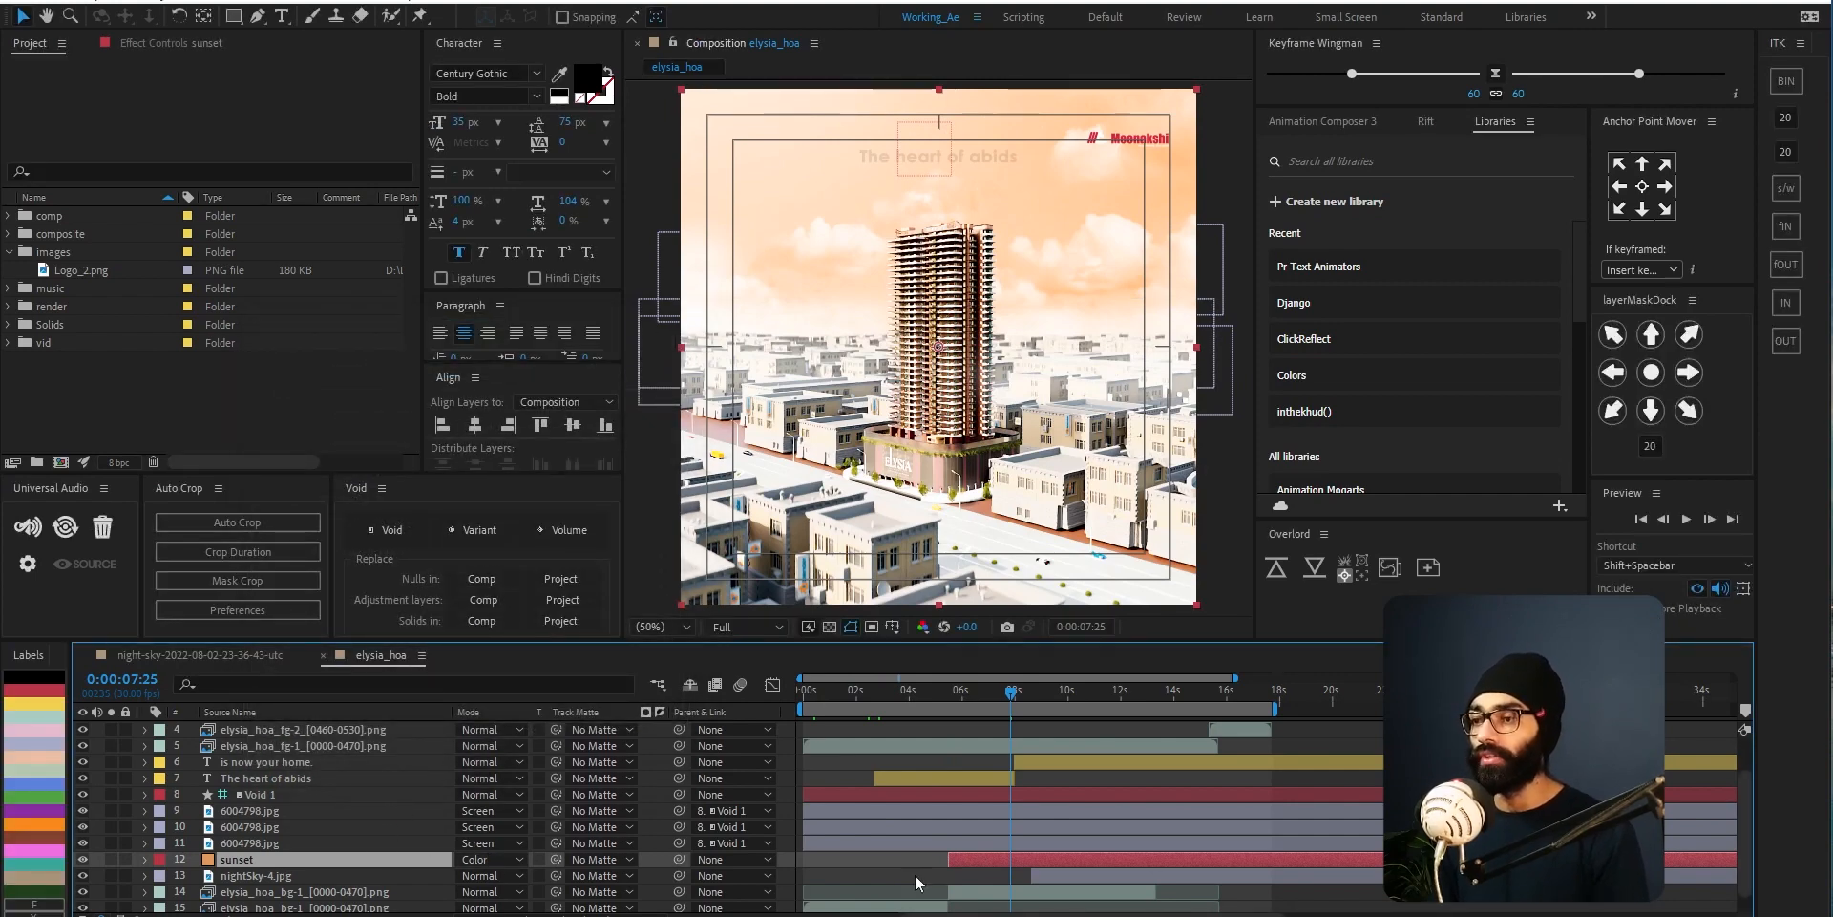
key(space)
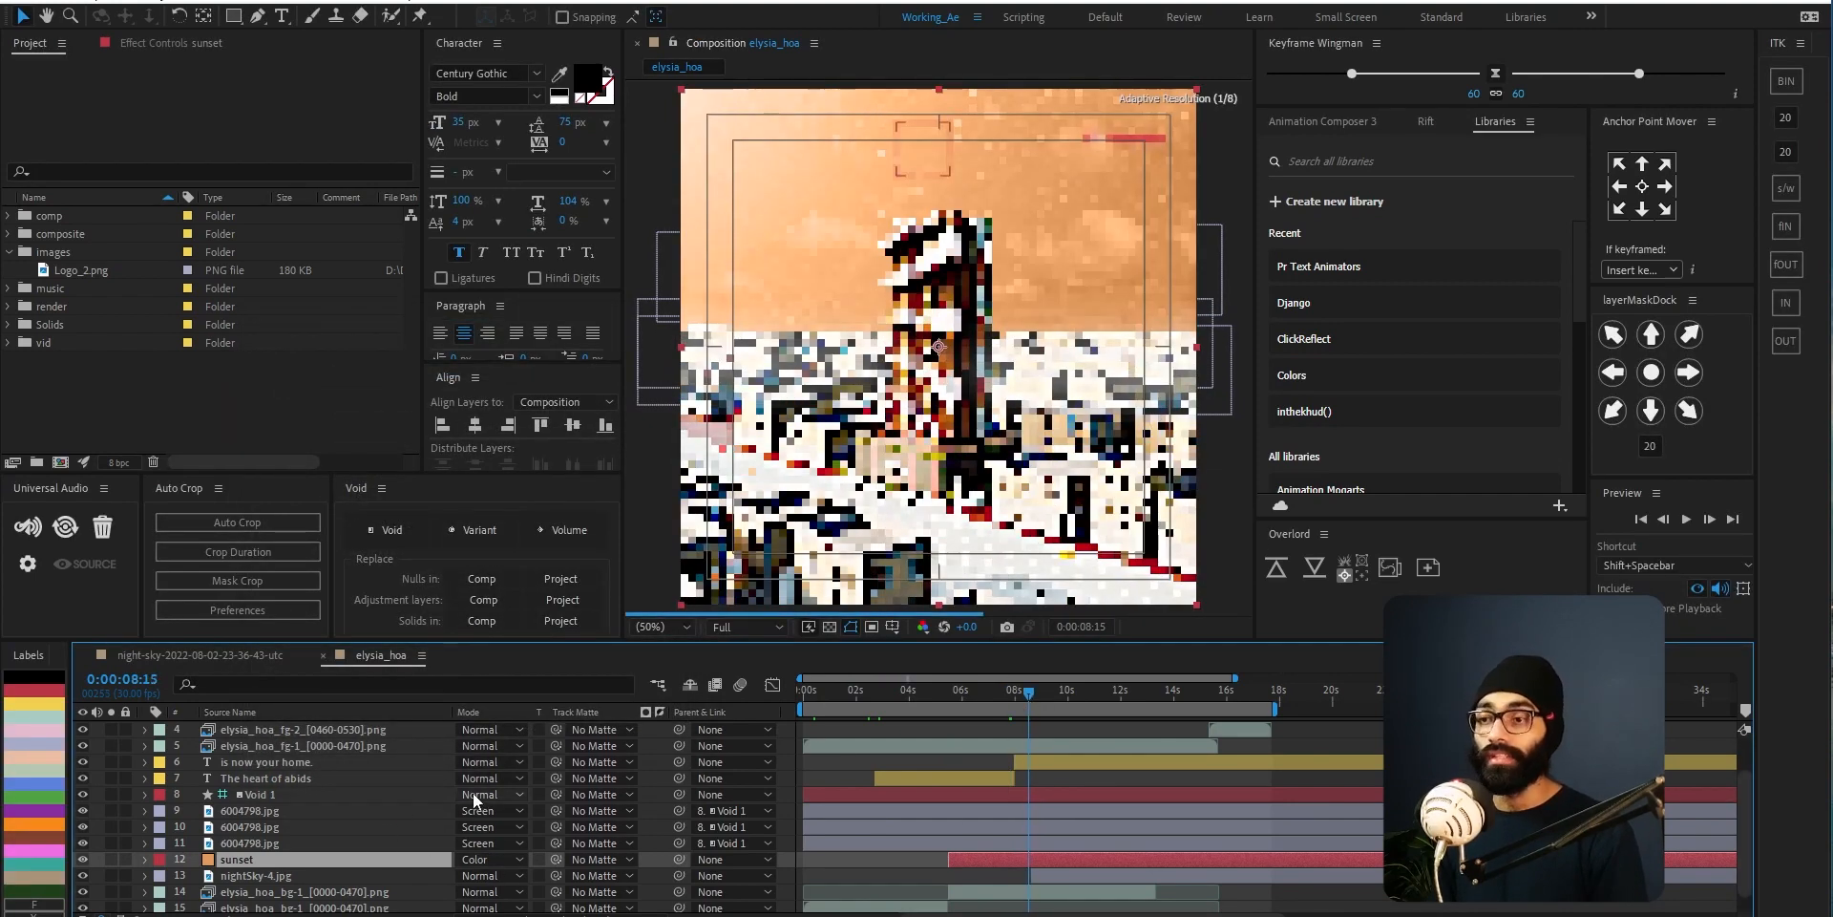
key(space)
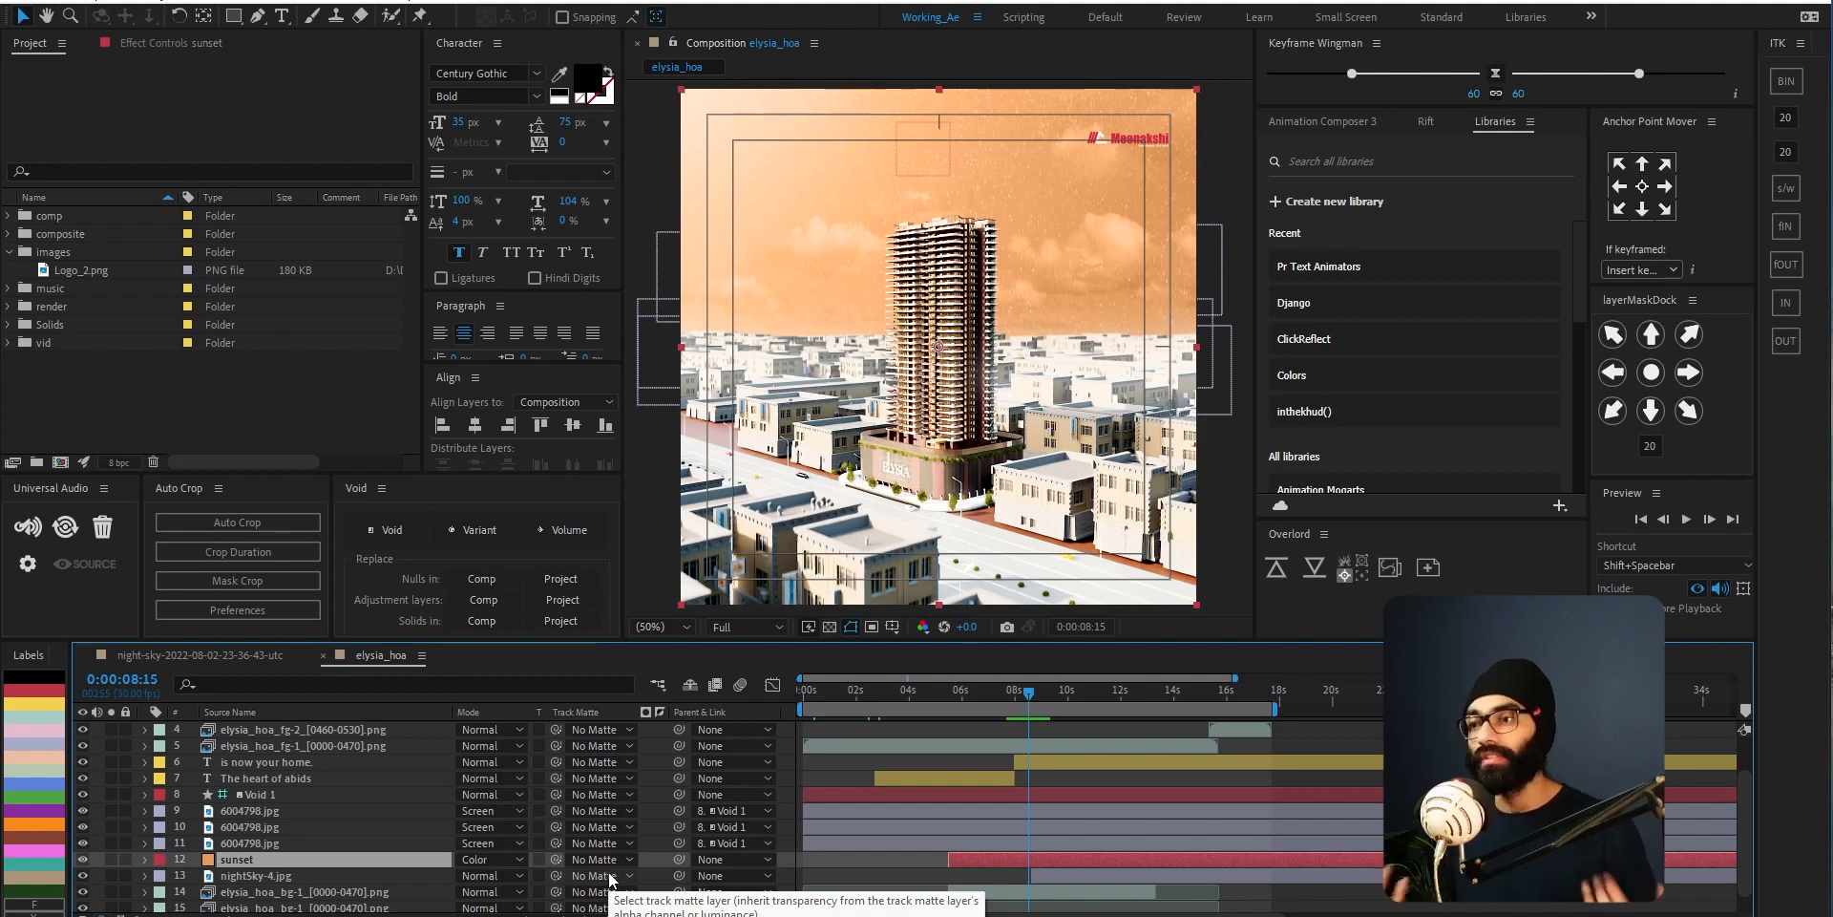
- Scrub and preview the change from sunset to night, leaving the playhead at 0:00:12:19
click(1043, 707)
drag(1041, 702, 1070, 713)
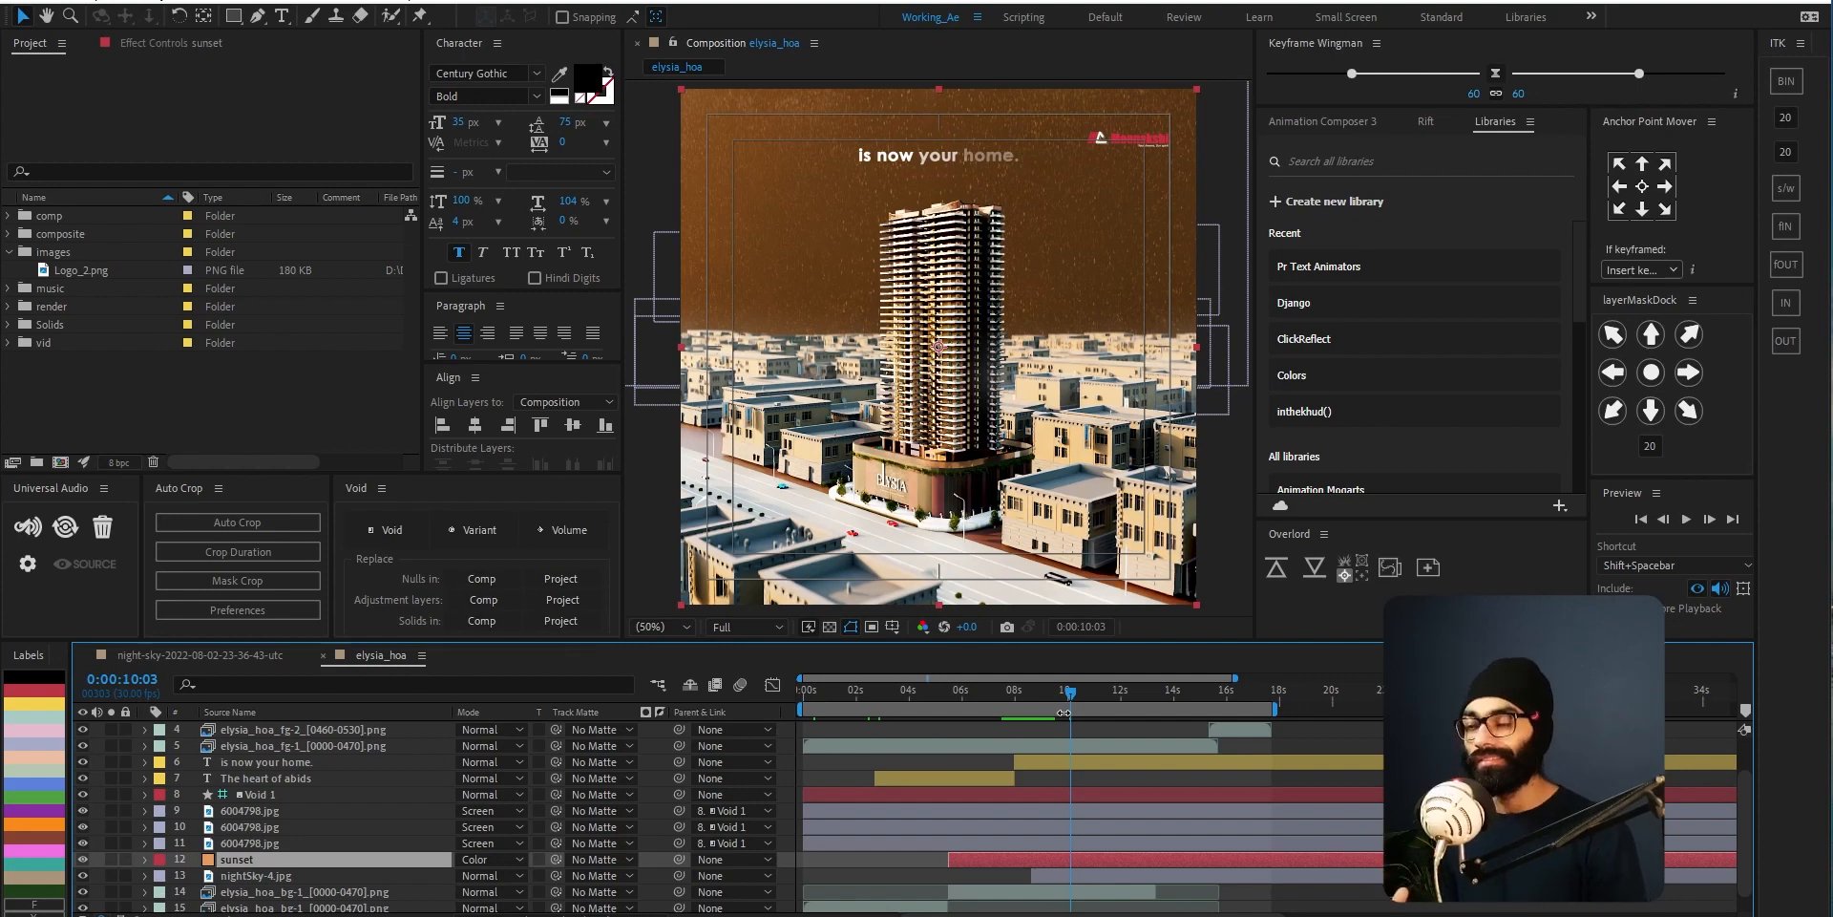
drag(1073, 696, 1121, 700)
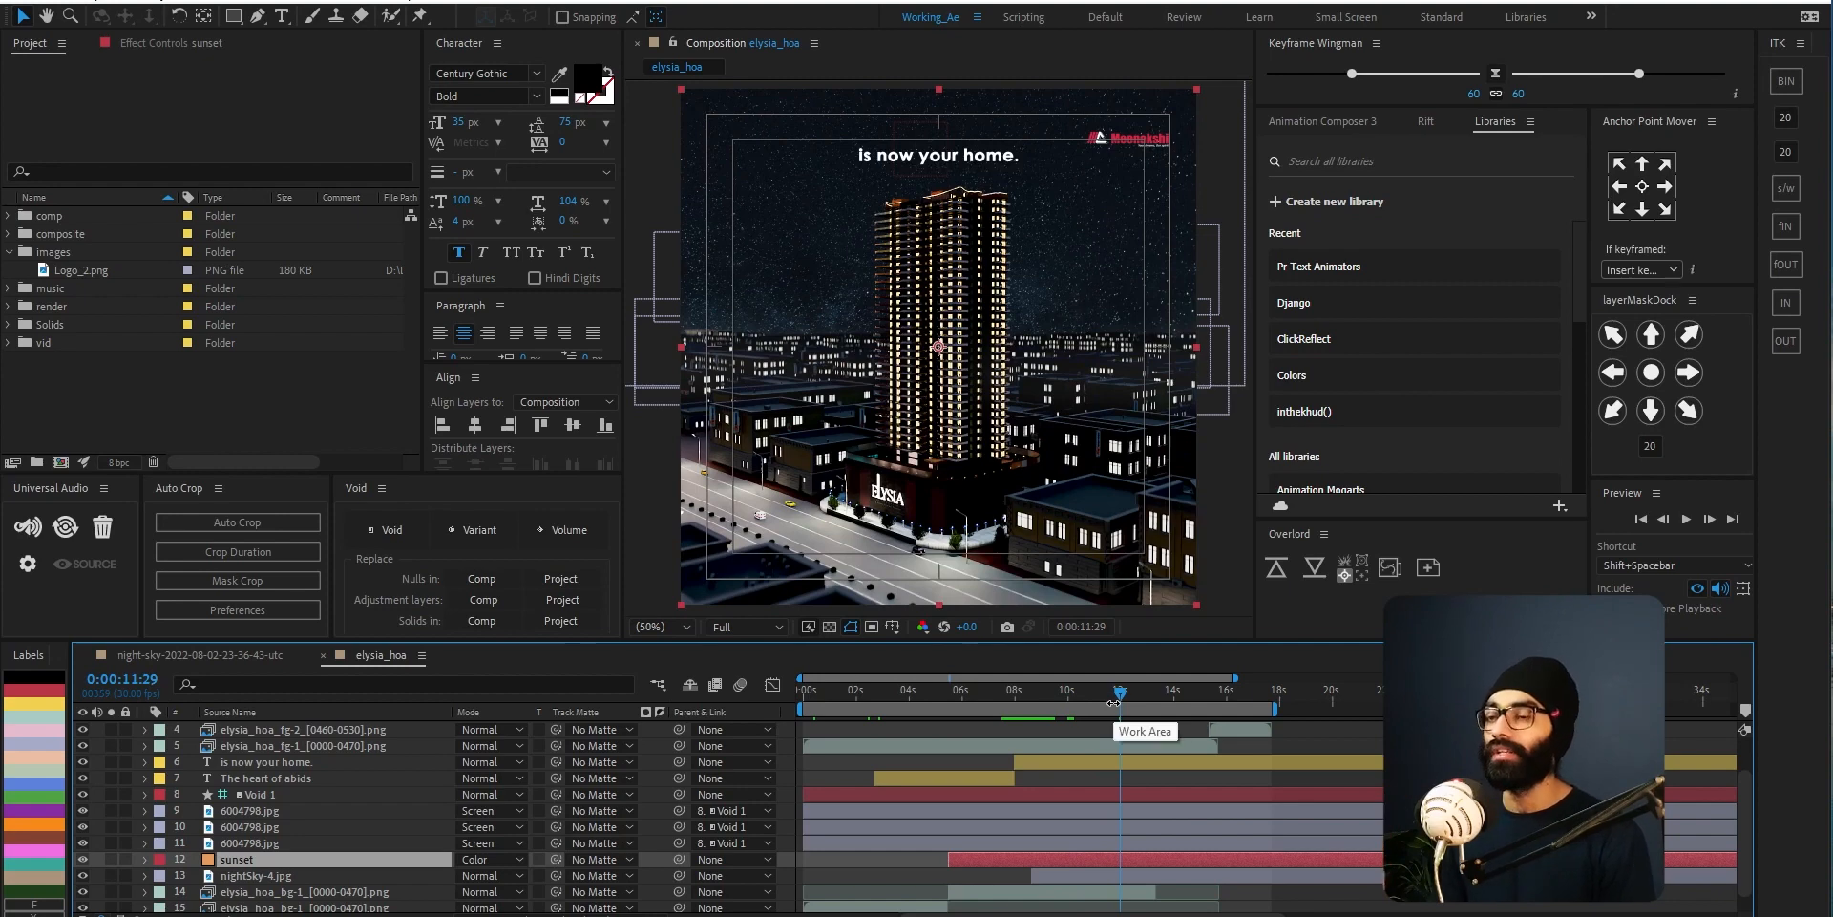
key(space)
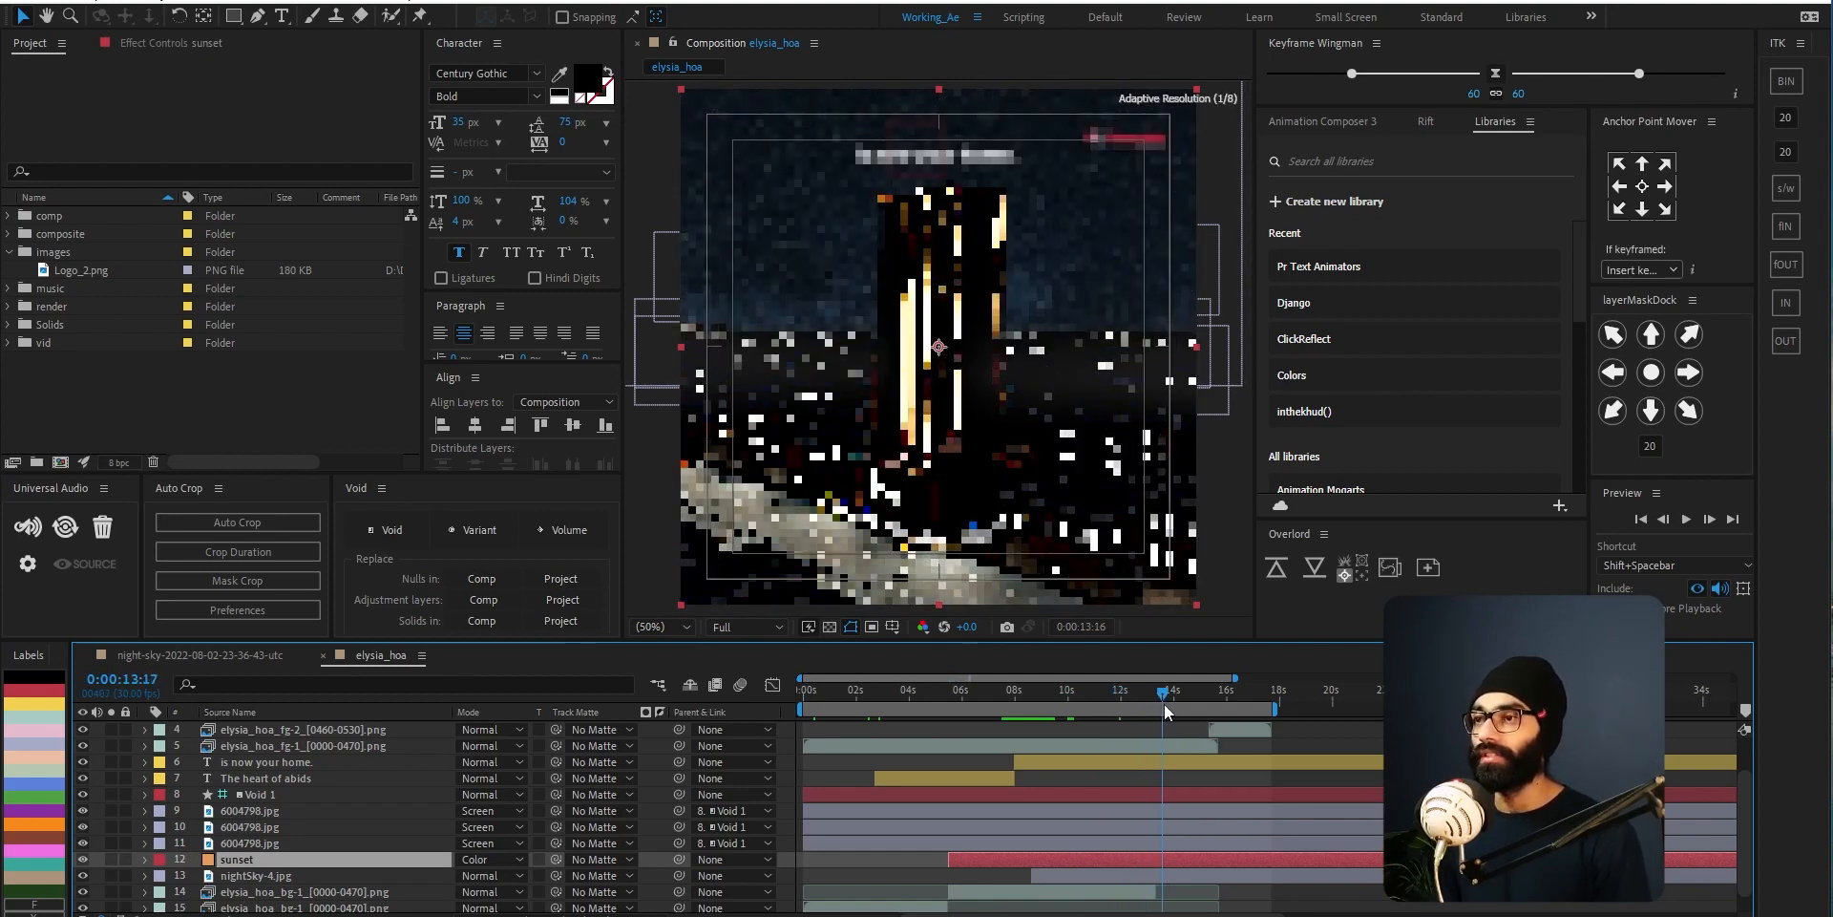
mouse_move(1172, 703)
mouse_down()
mouse_move(1005, 705)
mouse_move(1137, 713)
mouse_up()
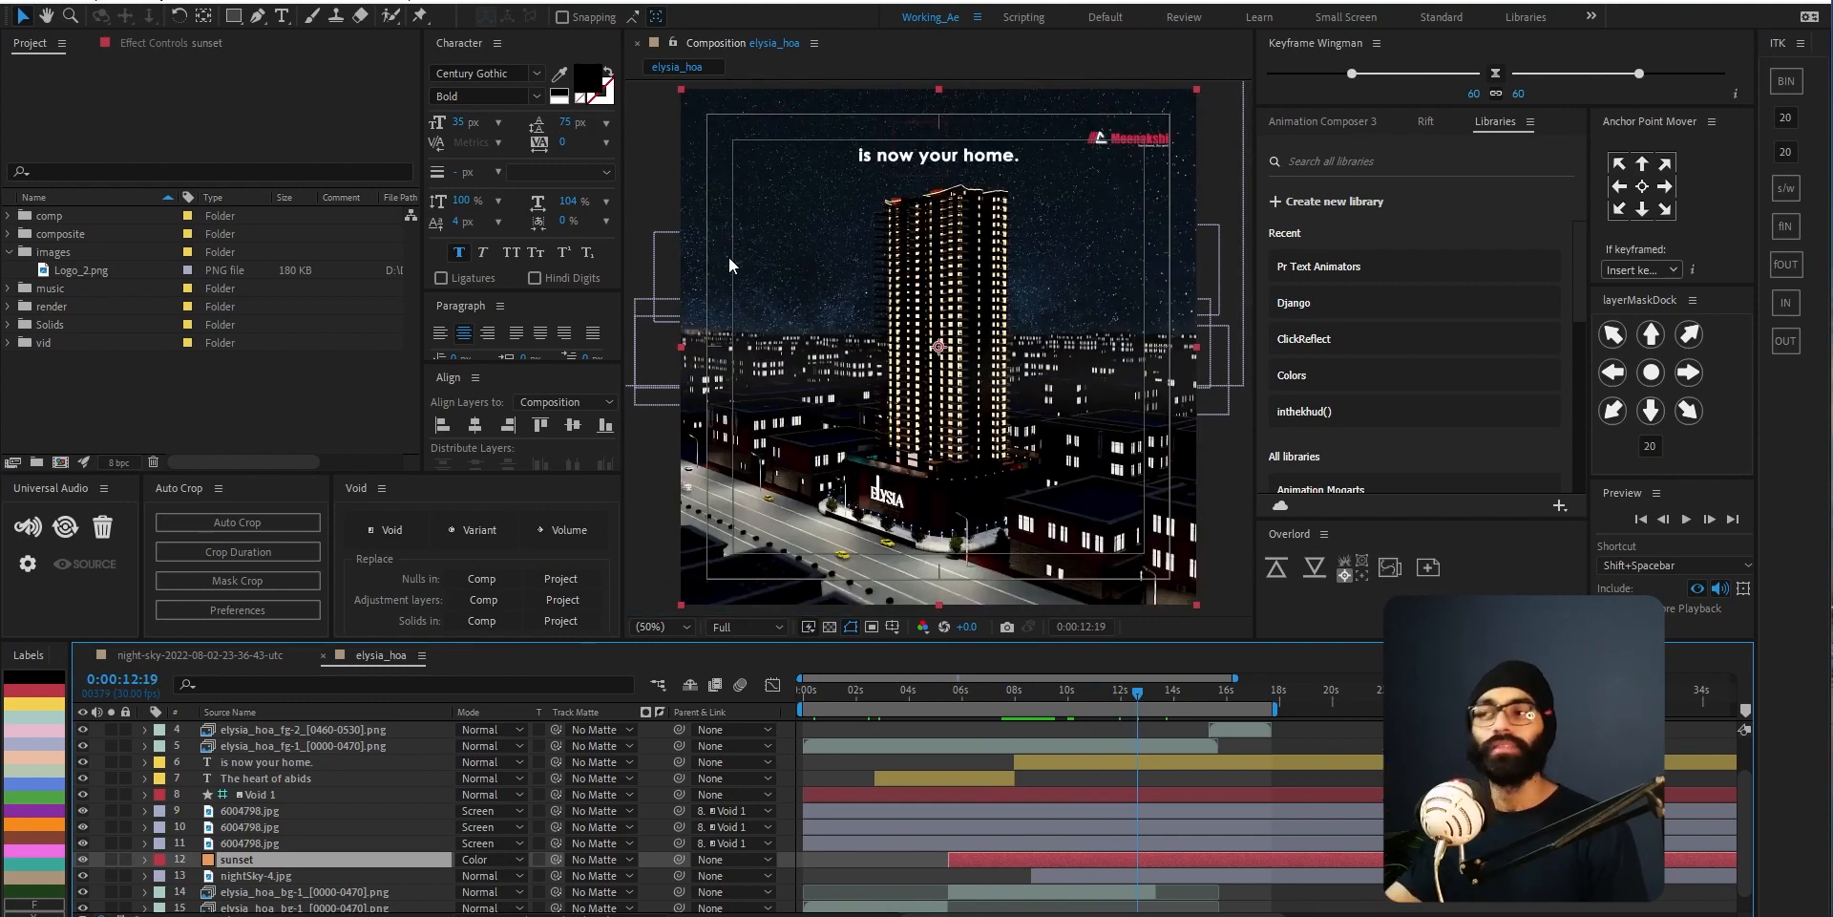
- Reveal the Opacity and Position keyframes of the nightSky-4.jpg layer and scrub back to 0:00:11:13 to examine its fade-in
click(1118, 876)
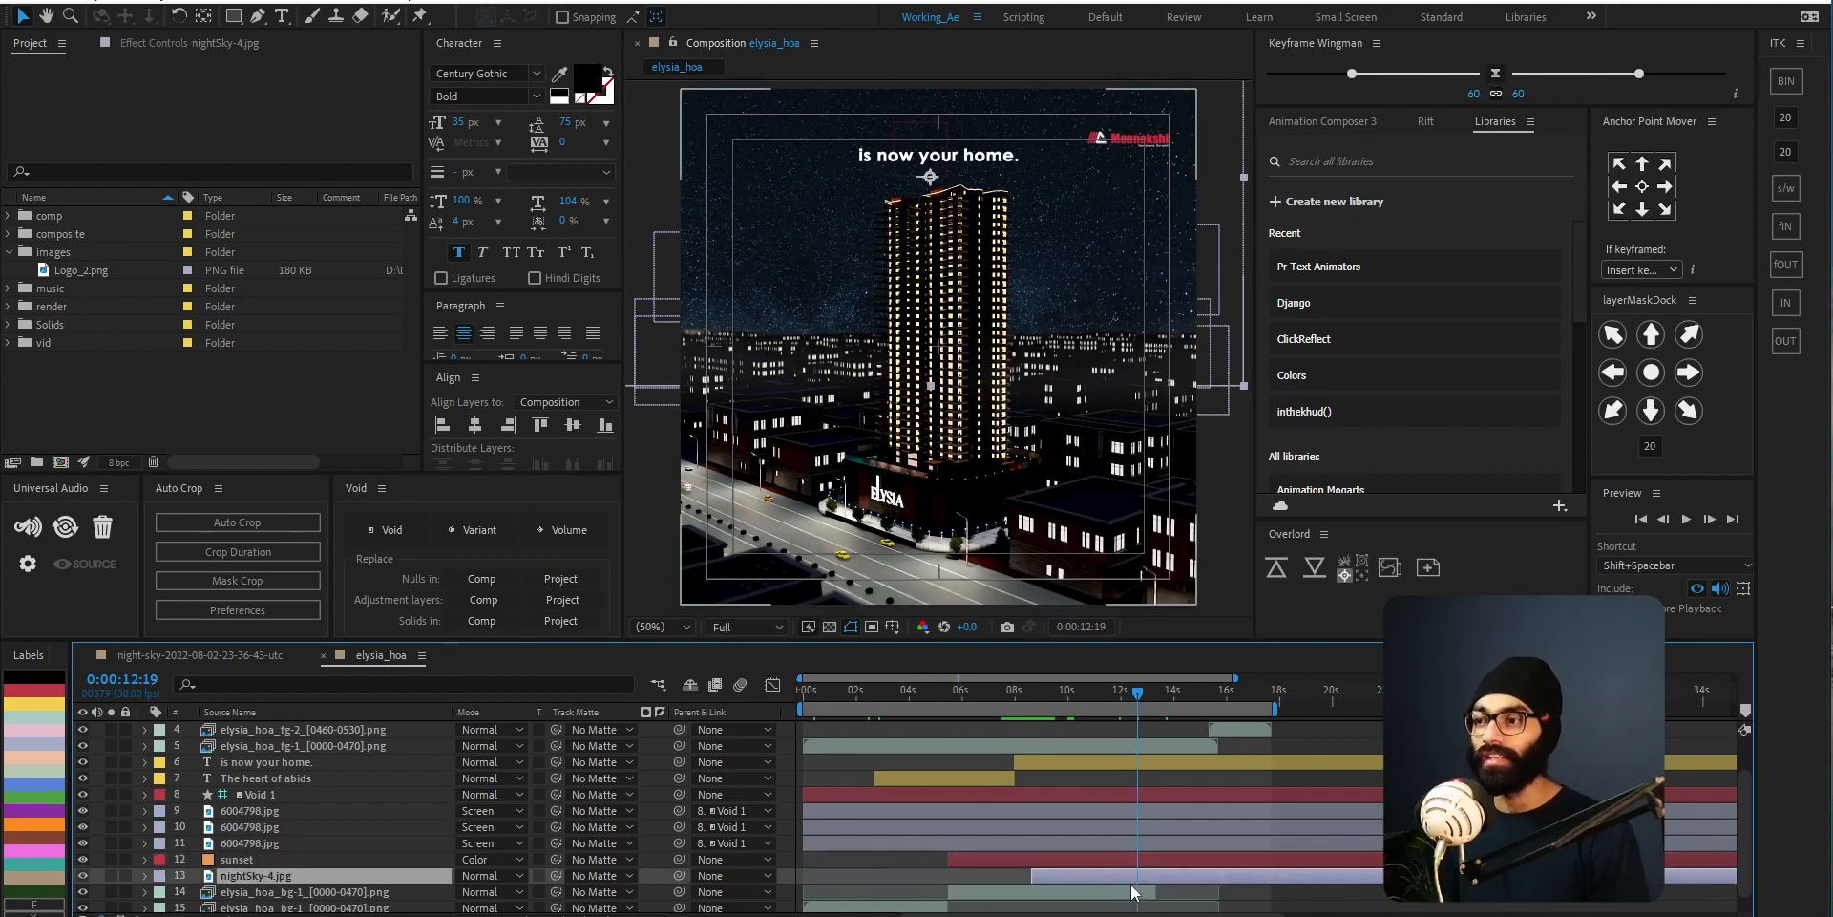
key(t)
drag(1134, 699, 1105, 693)
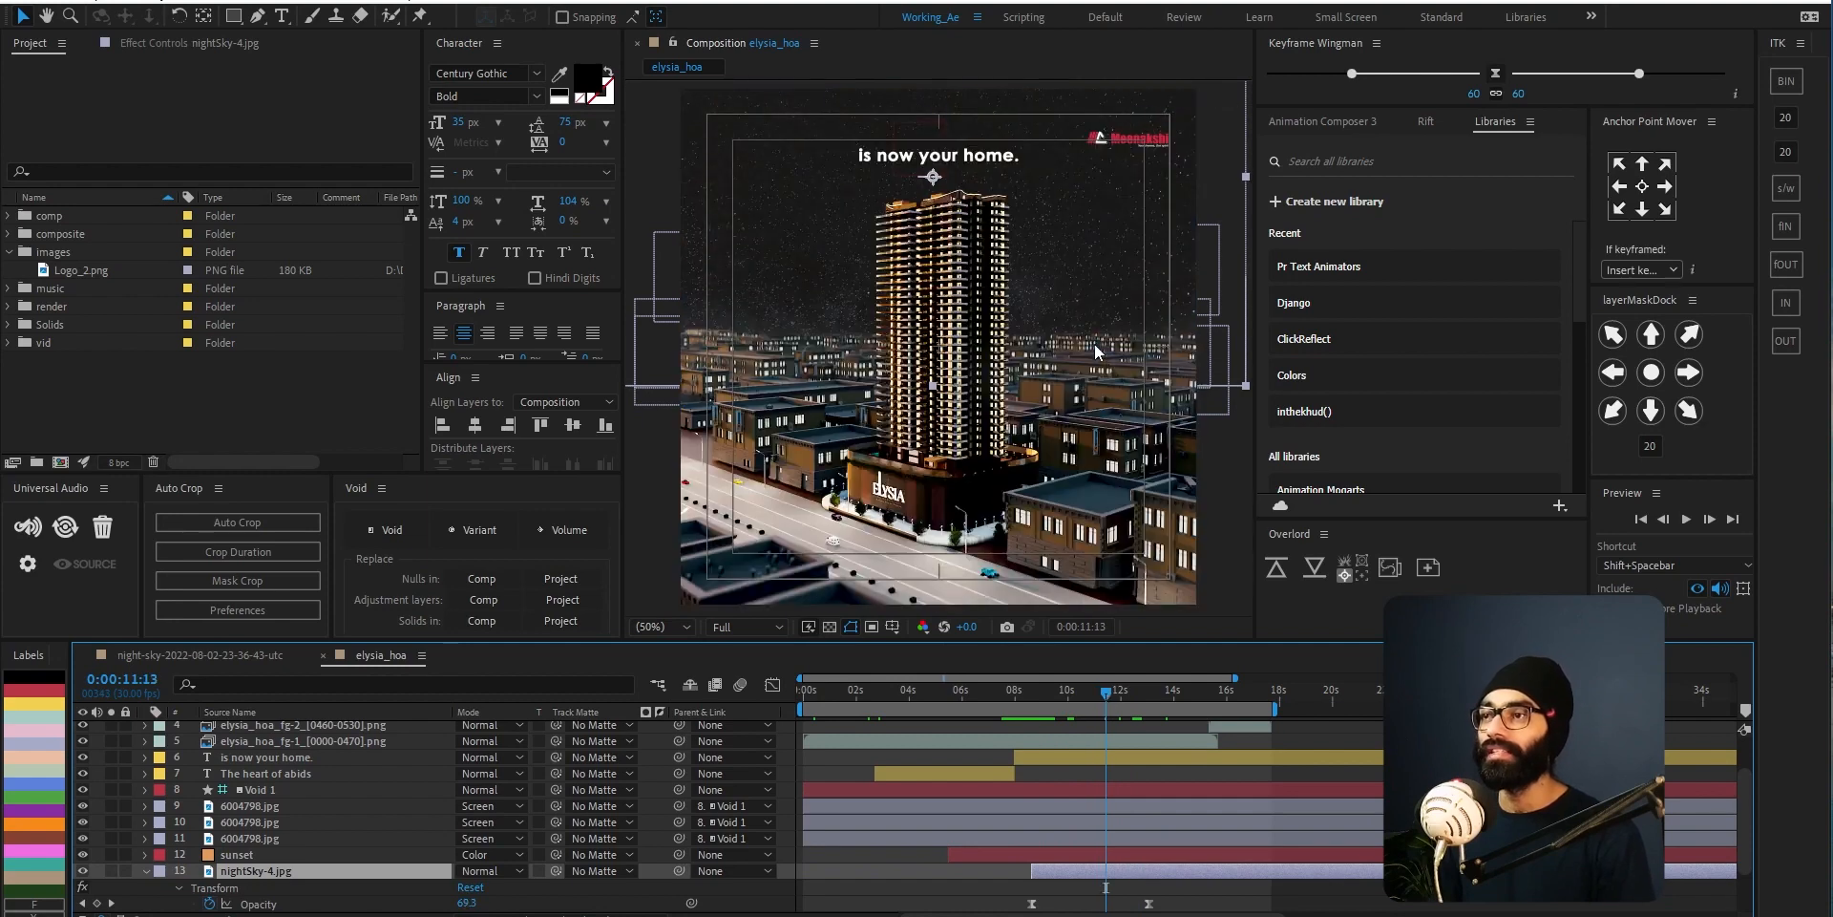
key(shift+p)
scroll(993, 821, down, 2)
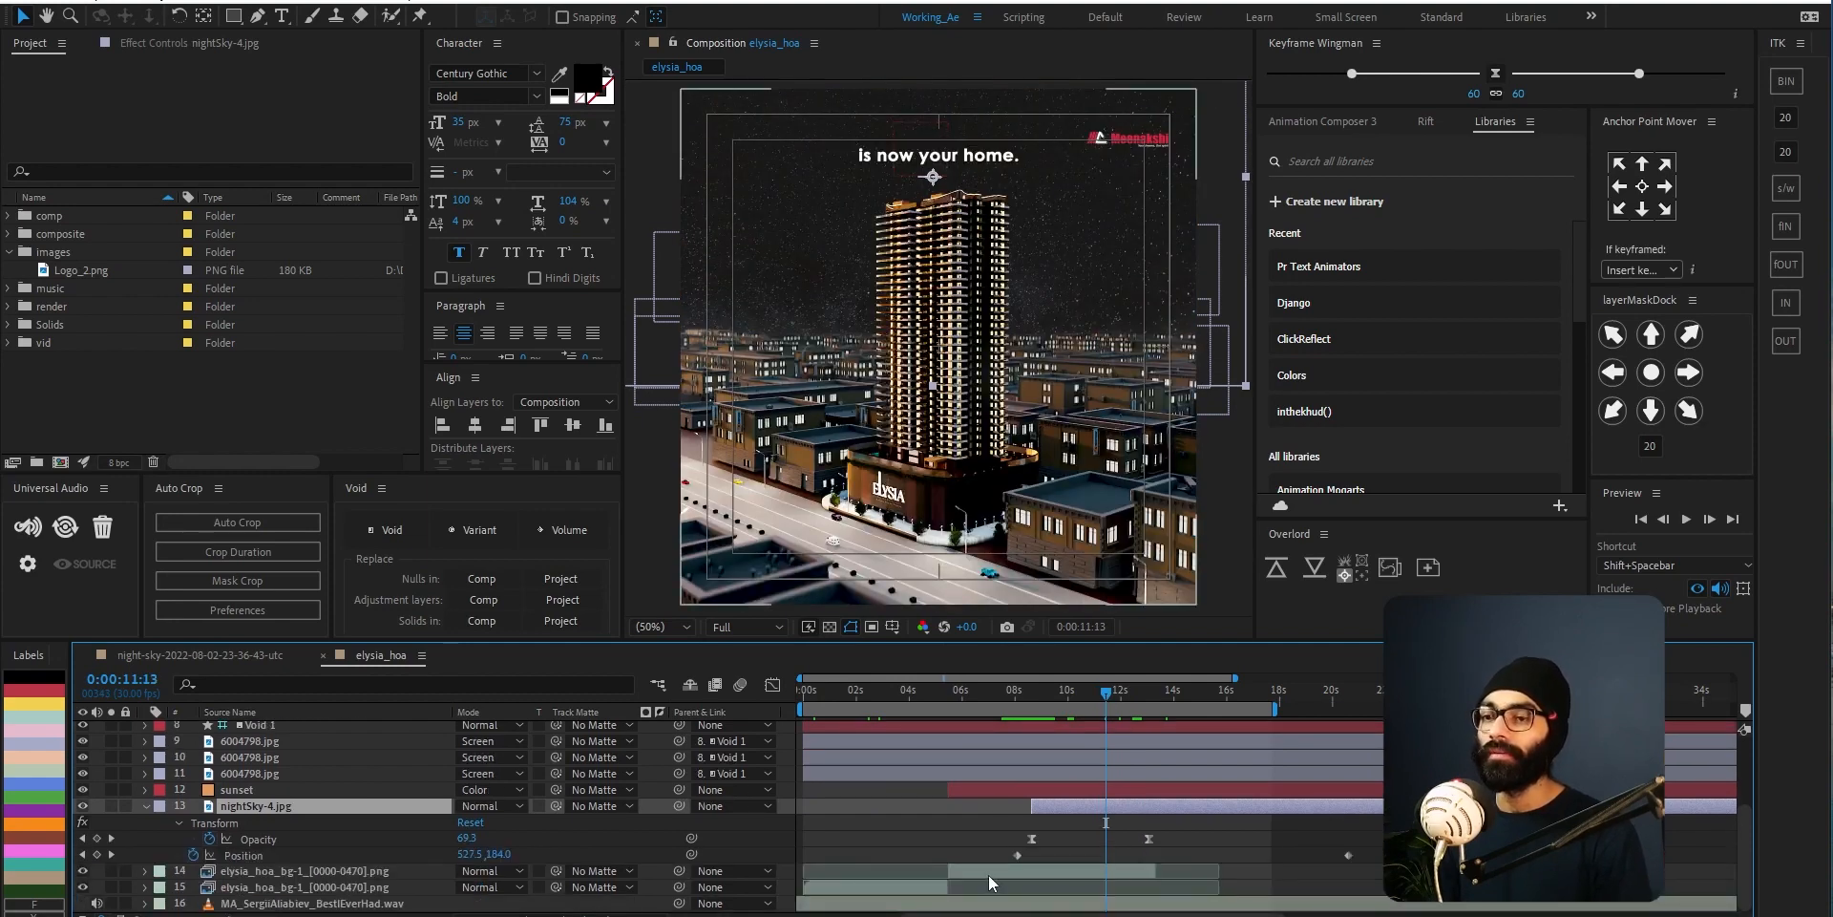
- Solo the upper elysia_hoa_bg-1 layer below nightSky-4.jpg and scrub to 0:00:11:07
click(989, 874)
click(111, 871)
drag(1106, 693, 1100, 728)
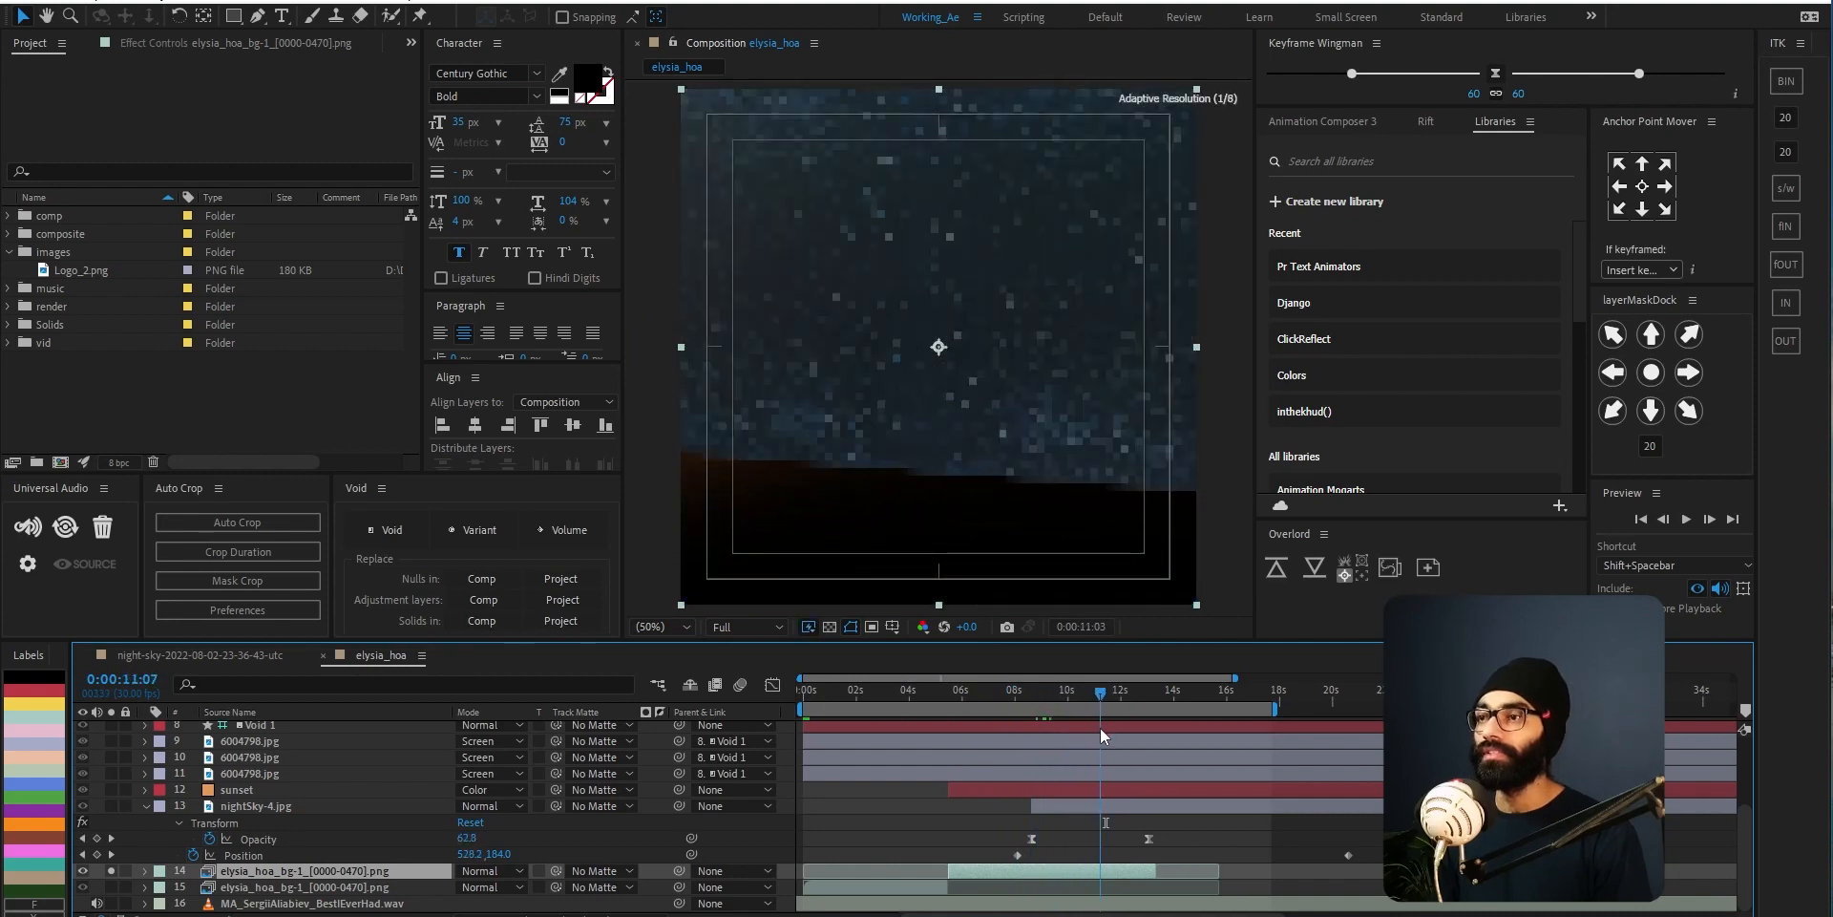
- Enlarge the composition view, preview and inspect the soloed night sky up to 0:00:11:16, and restore the layout with the frame fitted
key(grave)
key(space)
scroll(987, 491, up, 2)
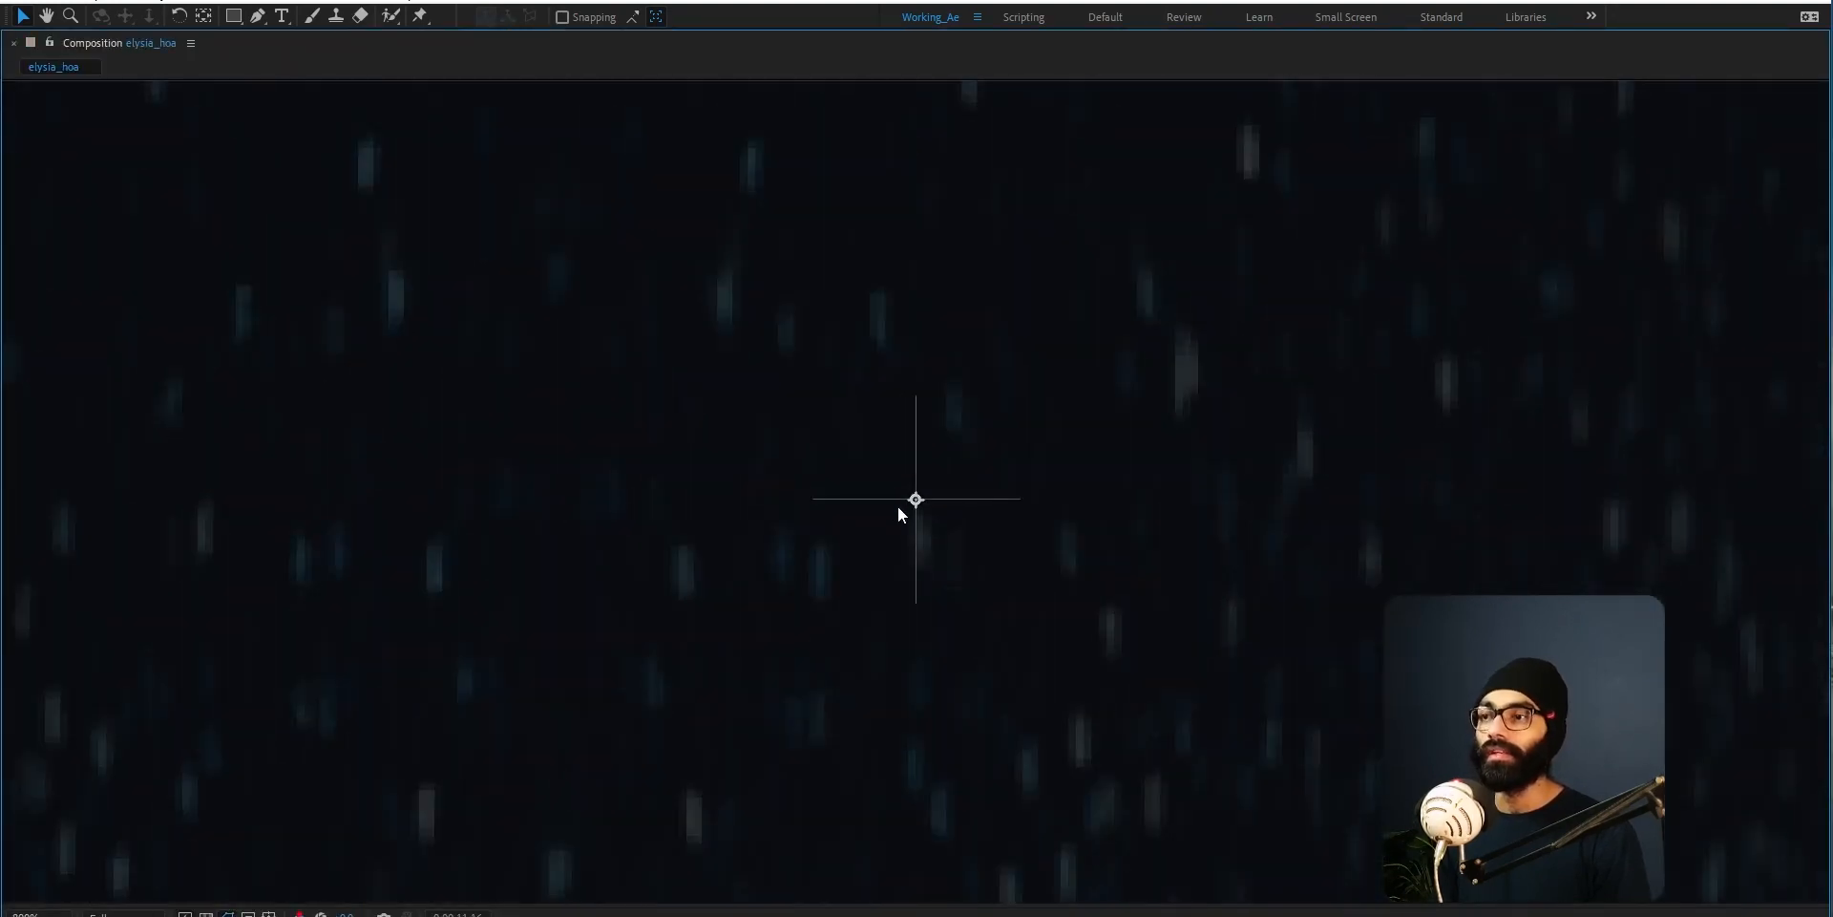
scroll(991, 608, down, 4)
click(1442, 537)
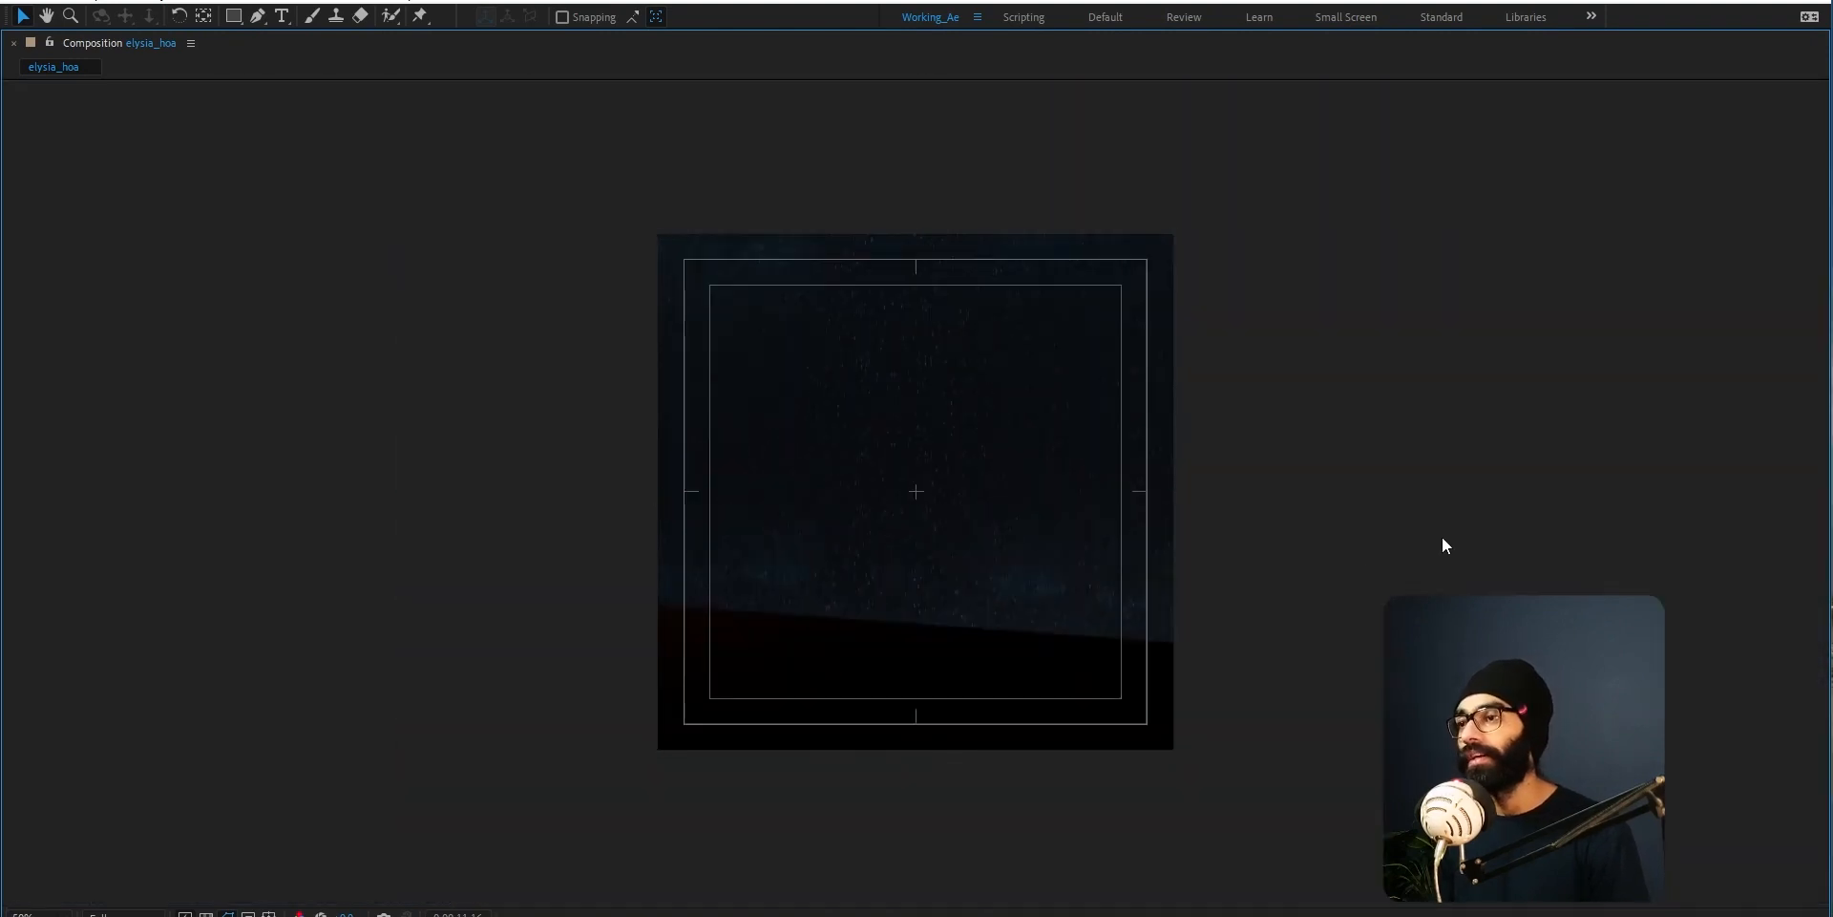
key(shift+slash)
key(grave)
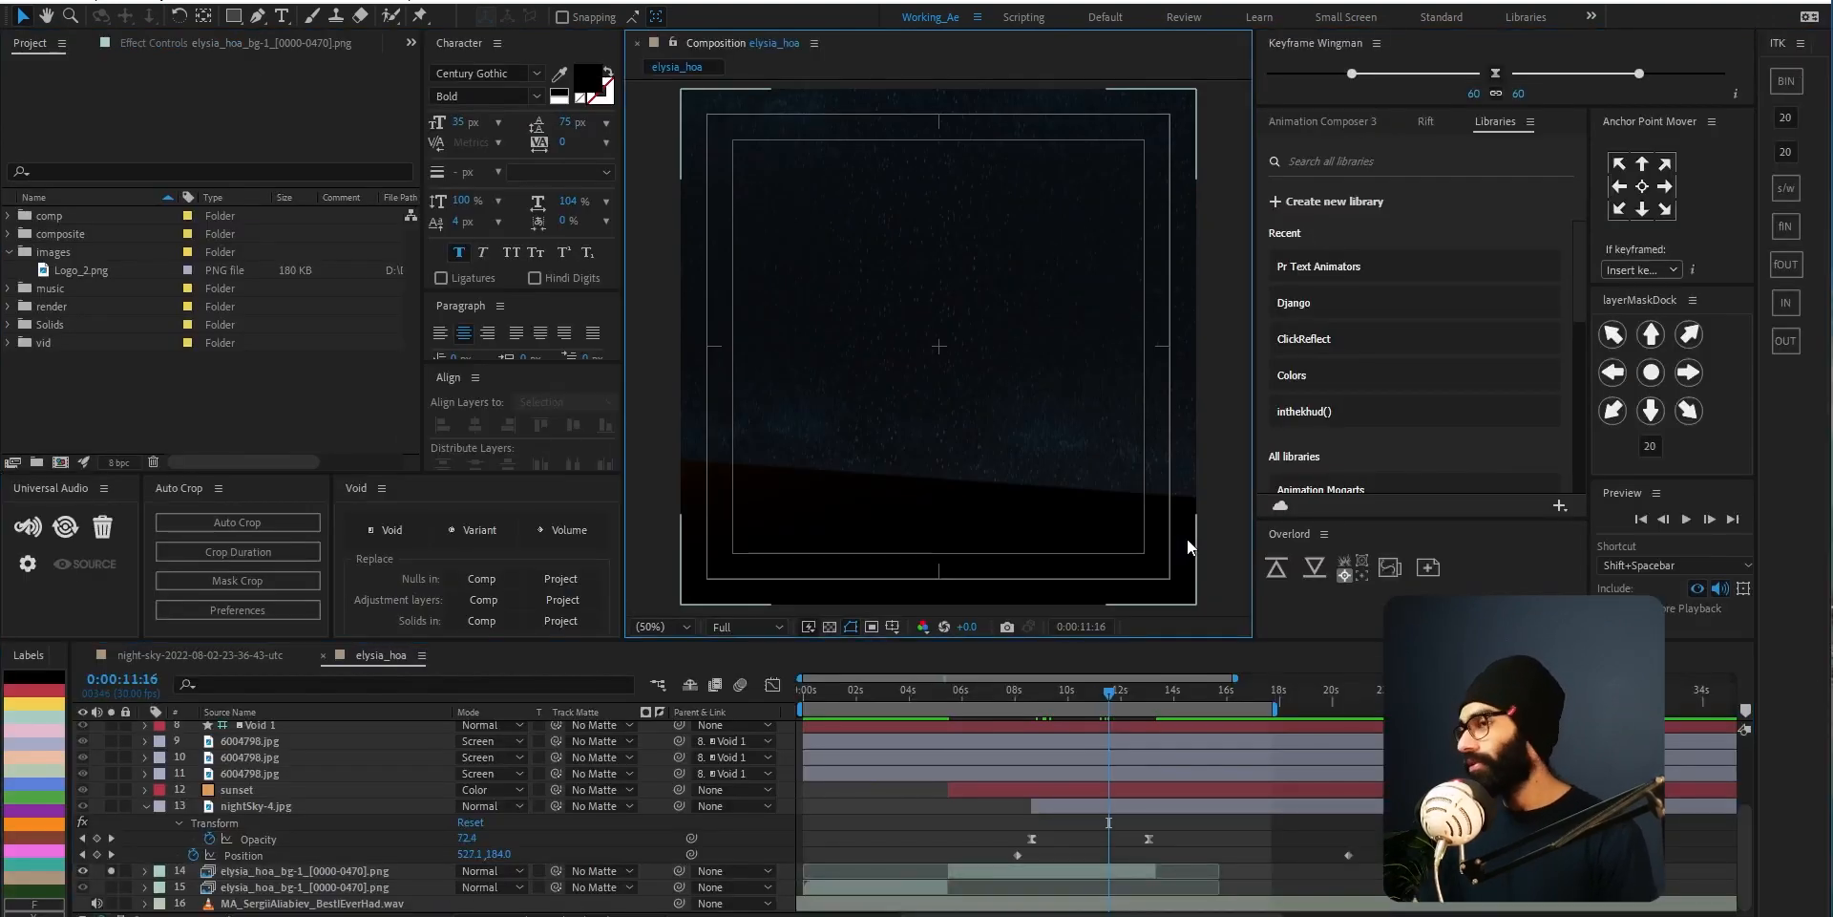
- Turn off the solo on the upper elysia_hoa_bg-1 layer, preview the night transition up to 0:00:13:12 and switch to Blender
click(110, 870)
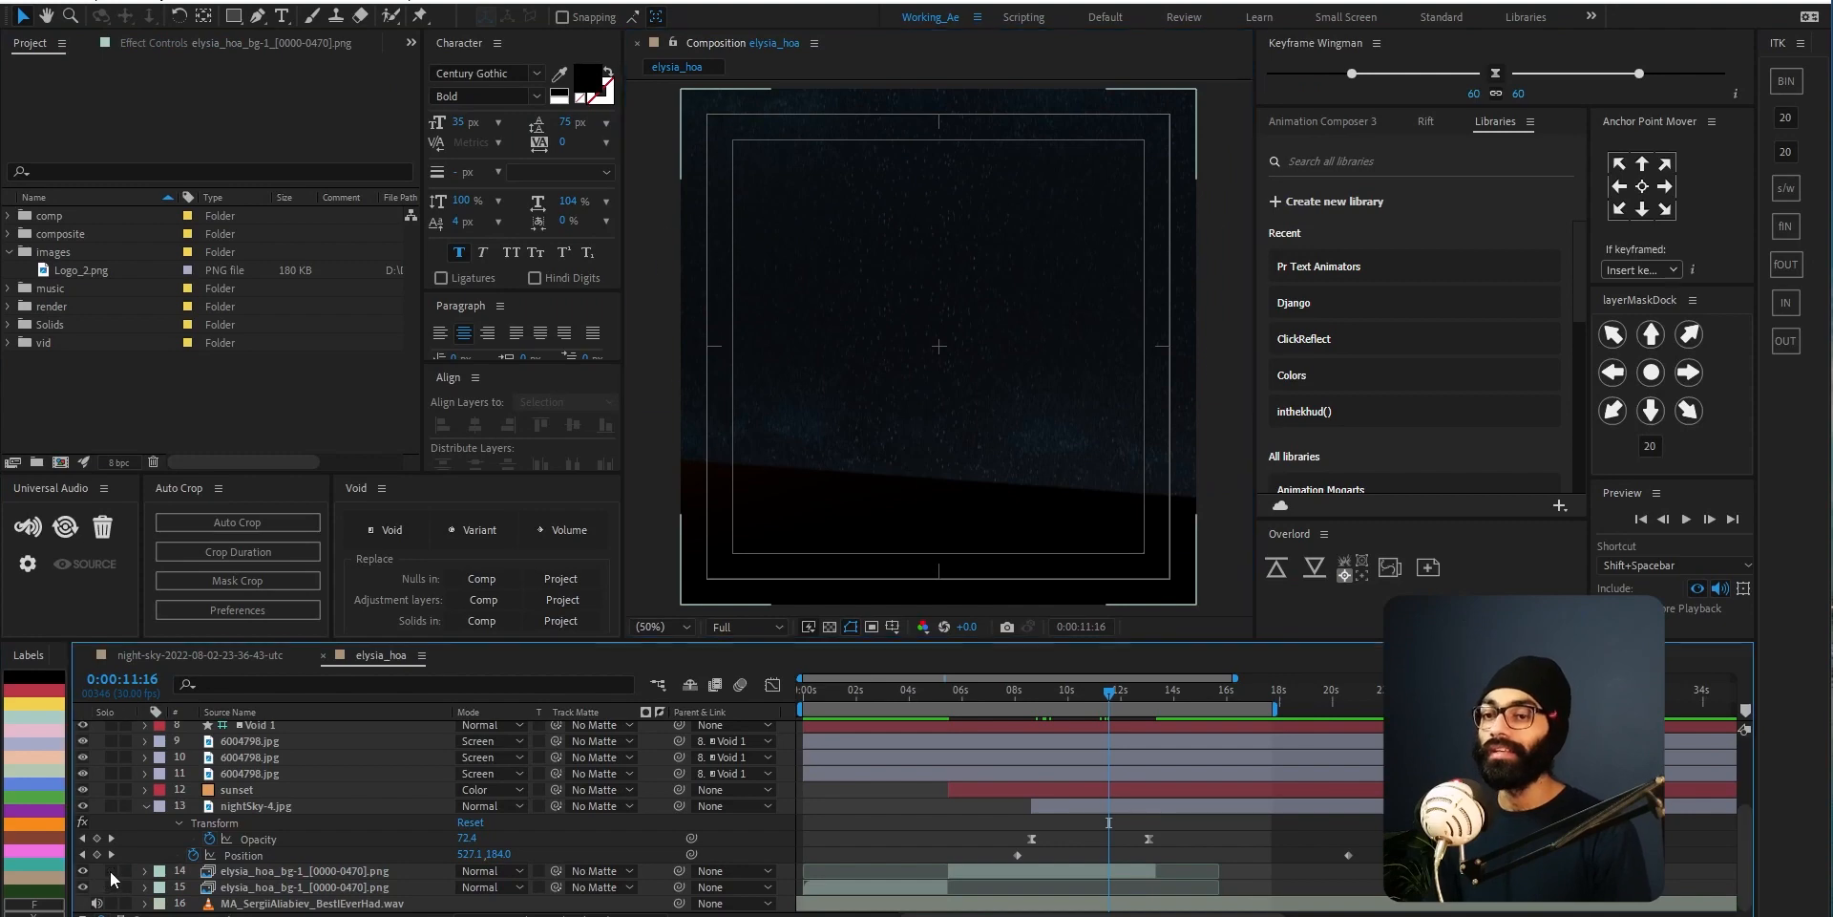
key(space)
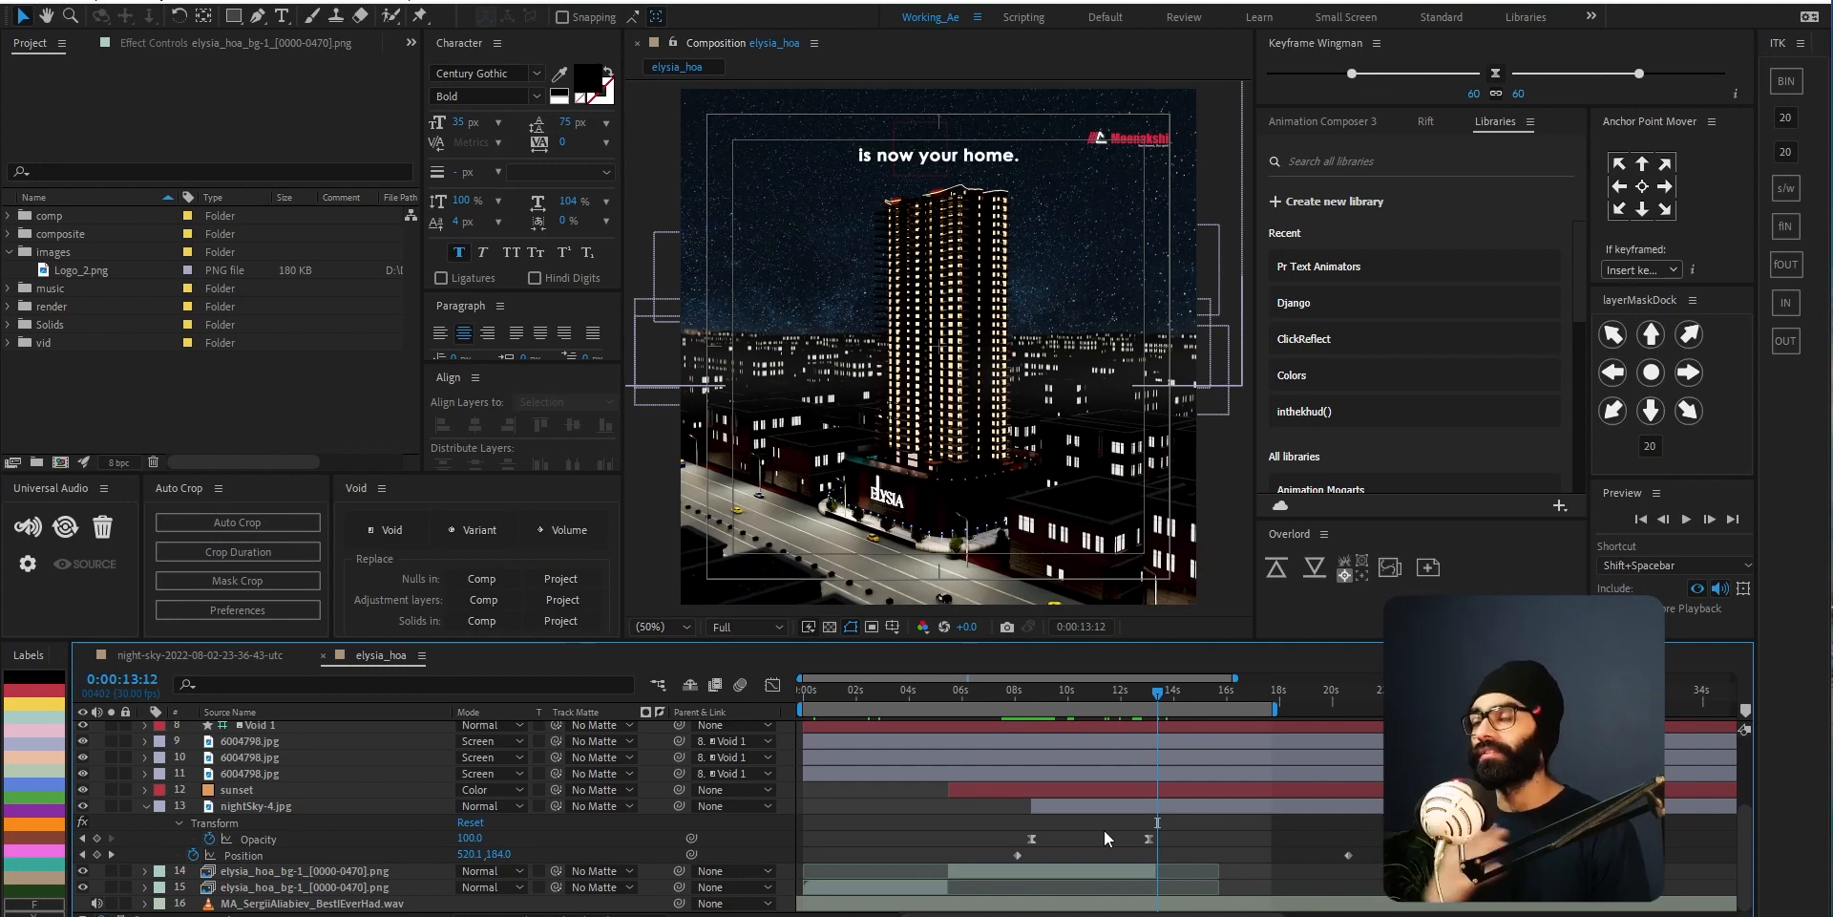
key(alt+Tab)
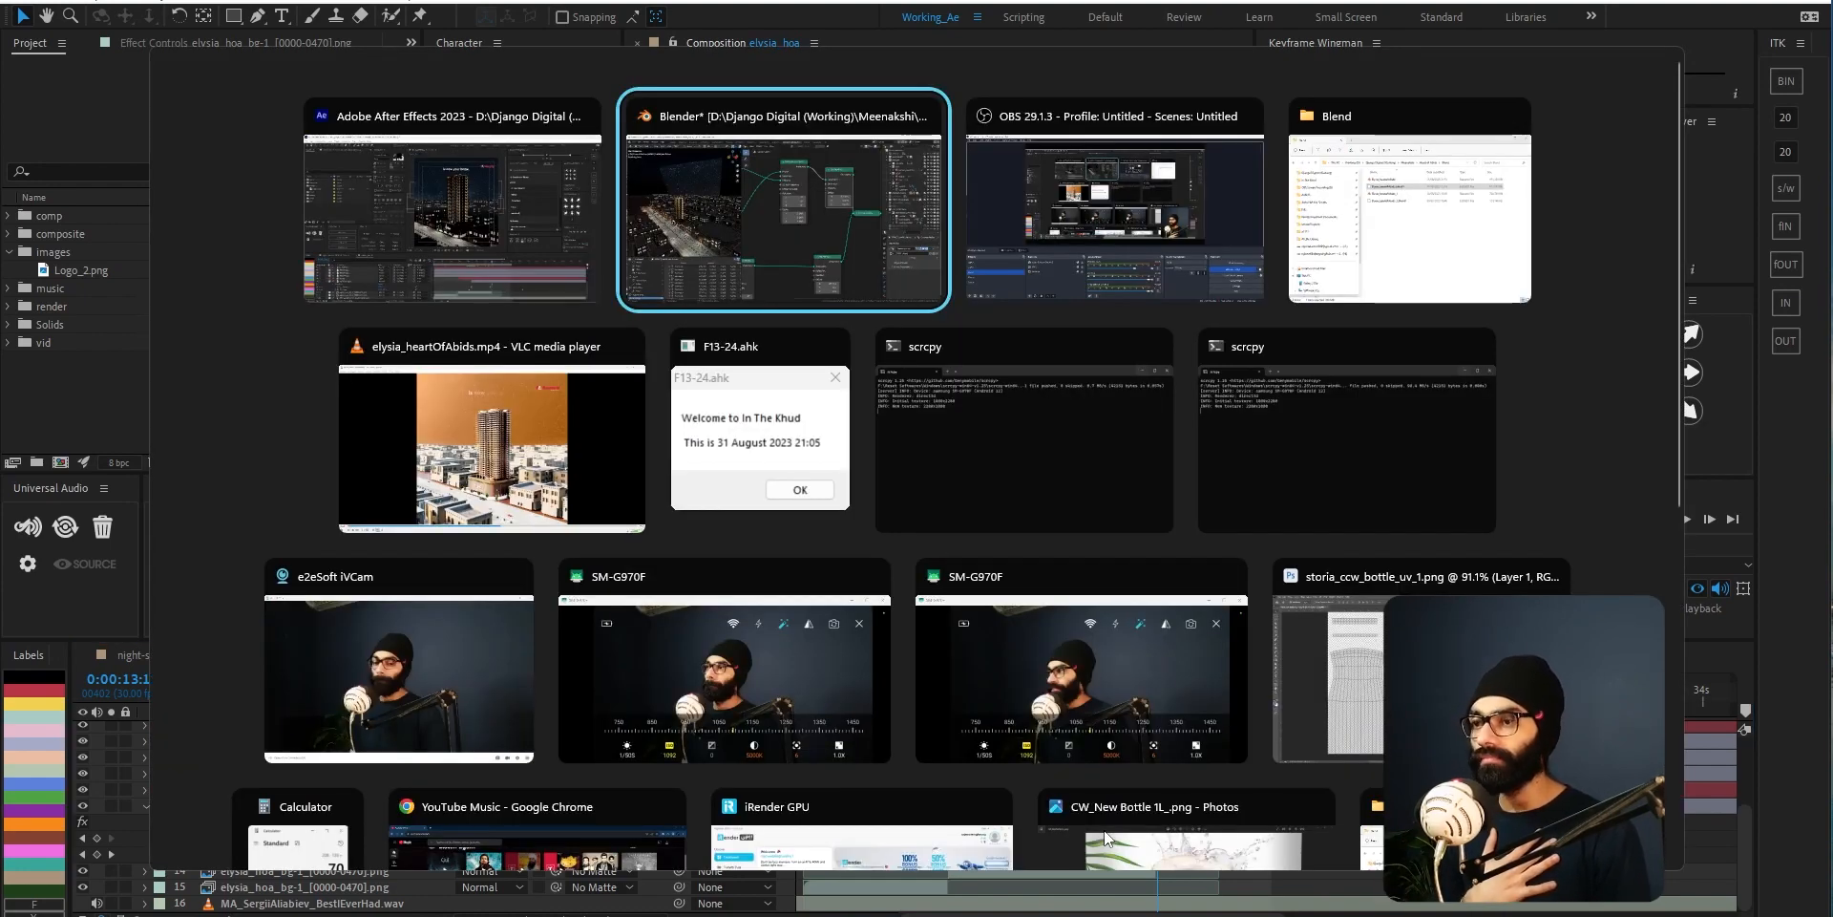